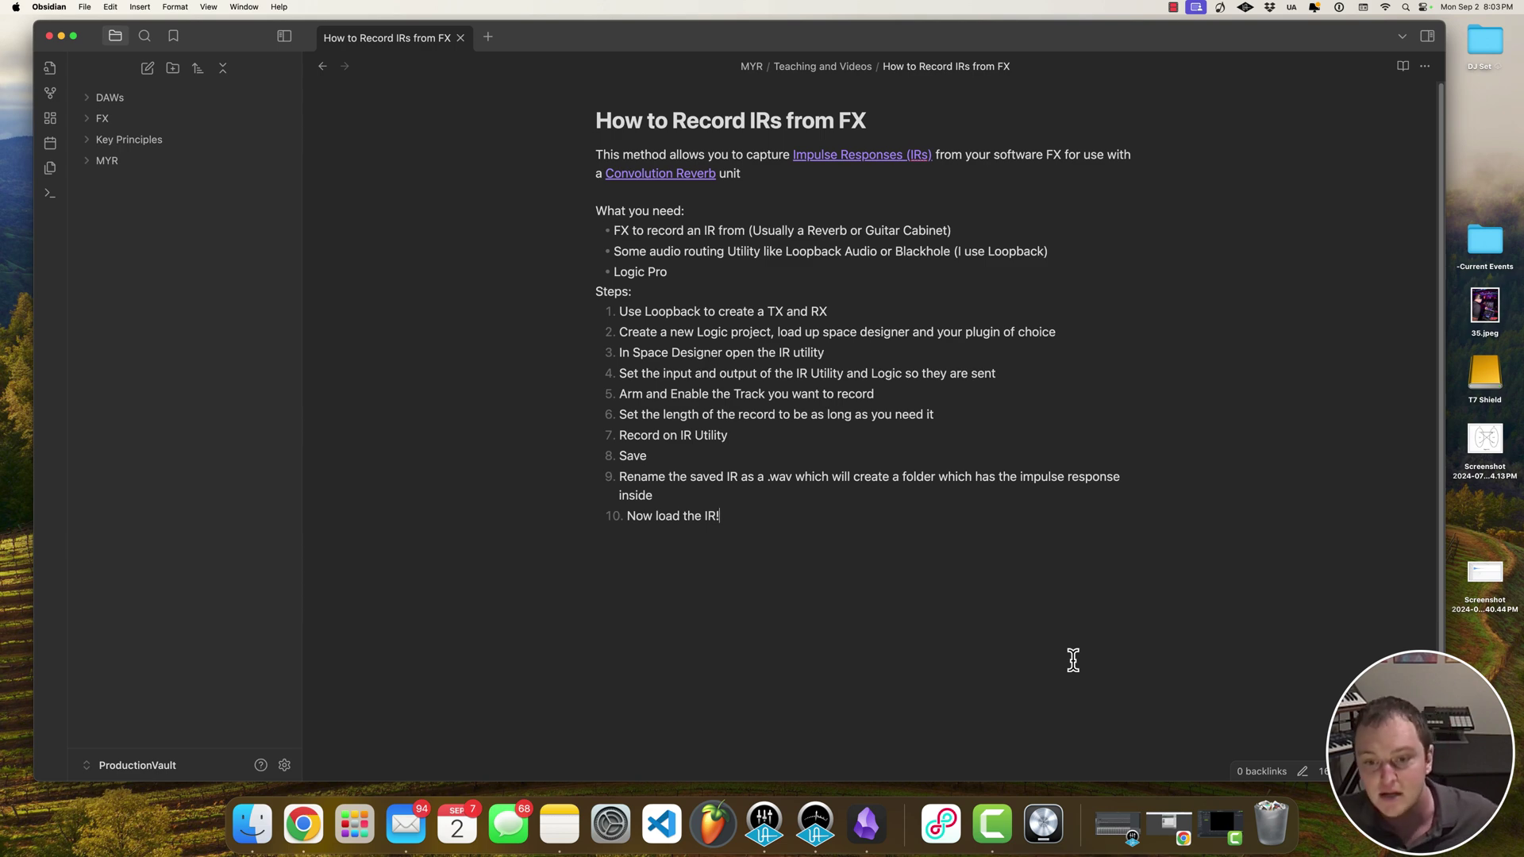
# Switch to Loopback and create a new virtual device named IR TX
pyautogui.click(943, 829)
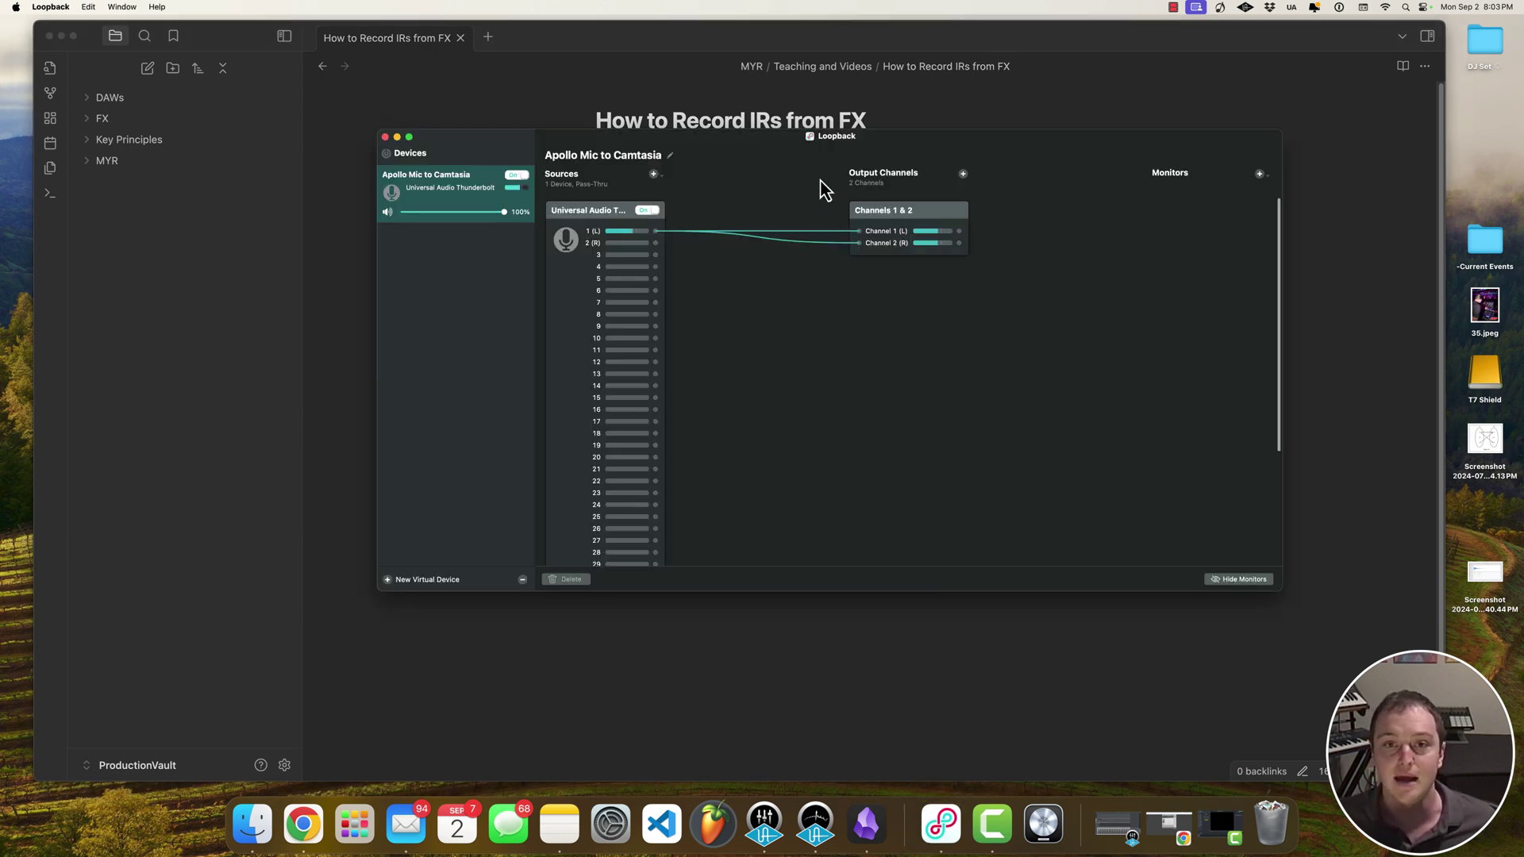
pyautogui.moveTo(983, 144); pyautogui.dragTo(977, 143)
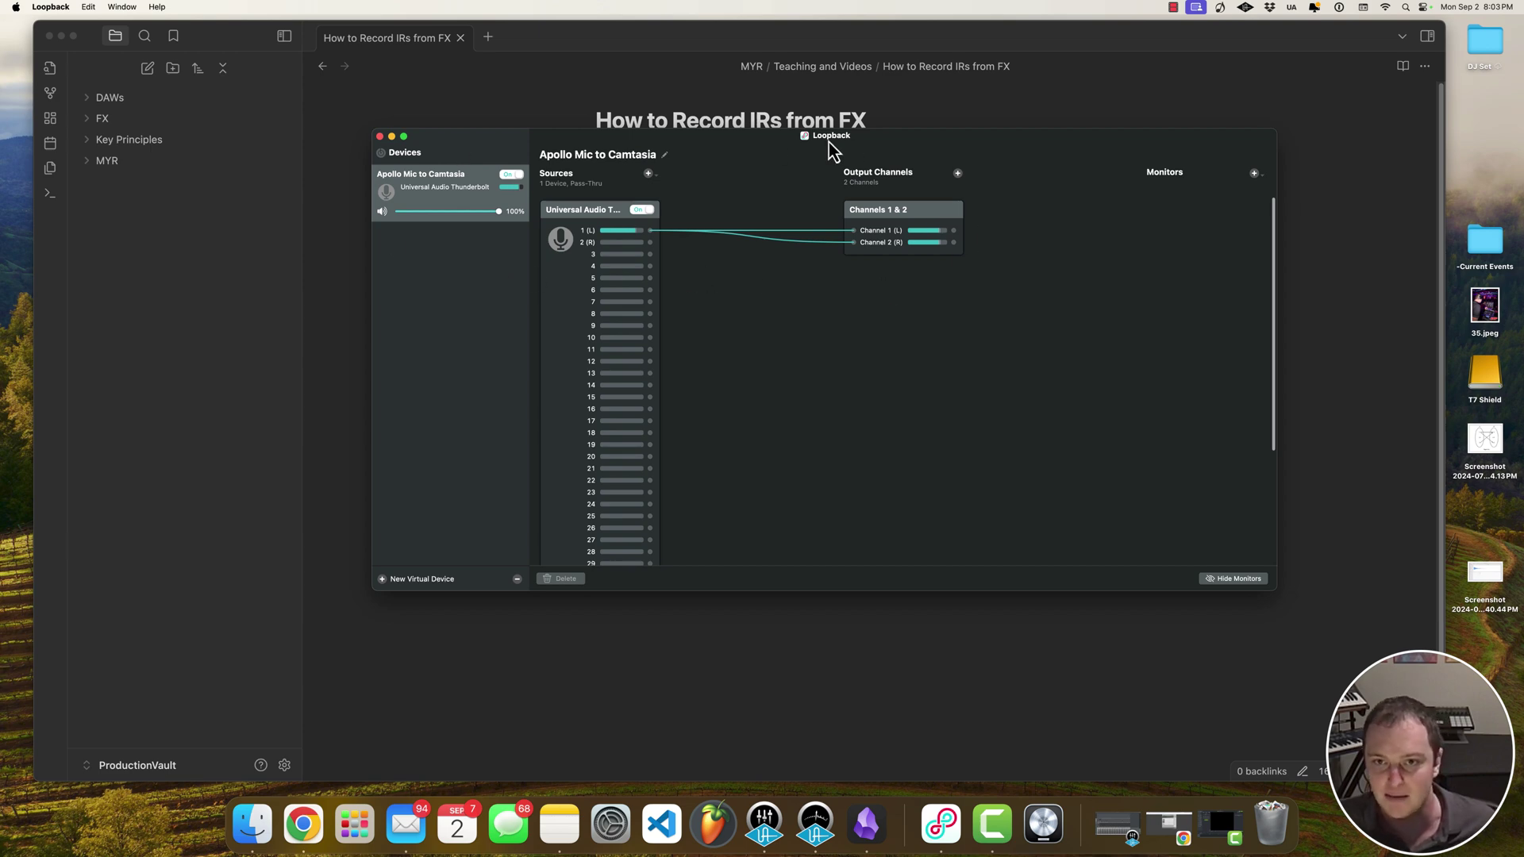
pyautogui.click(383, 580)
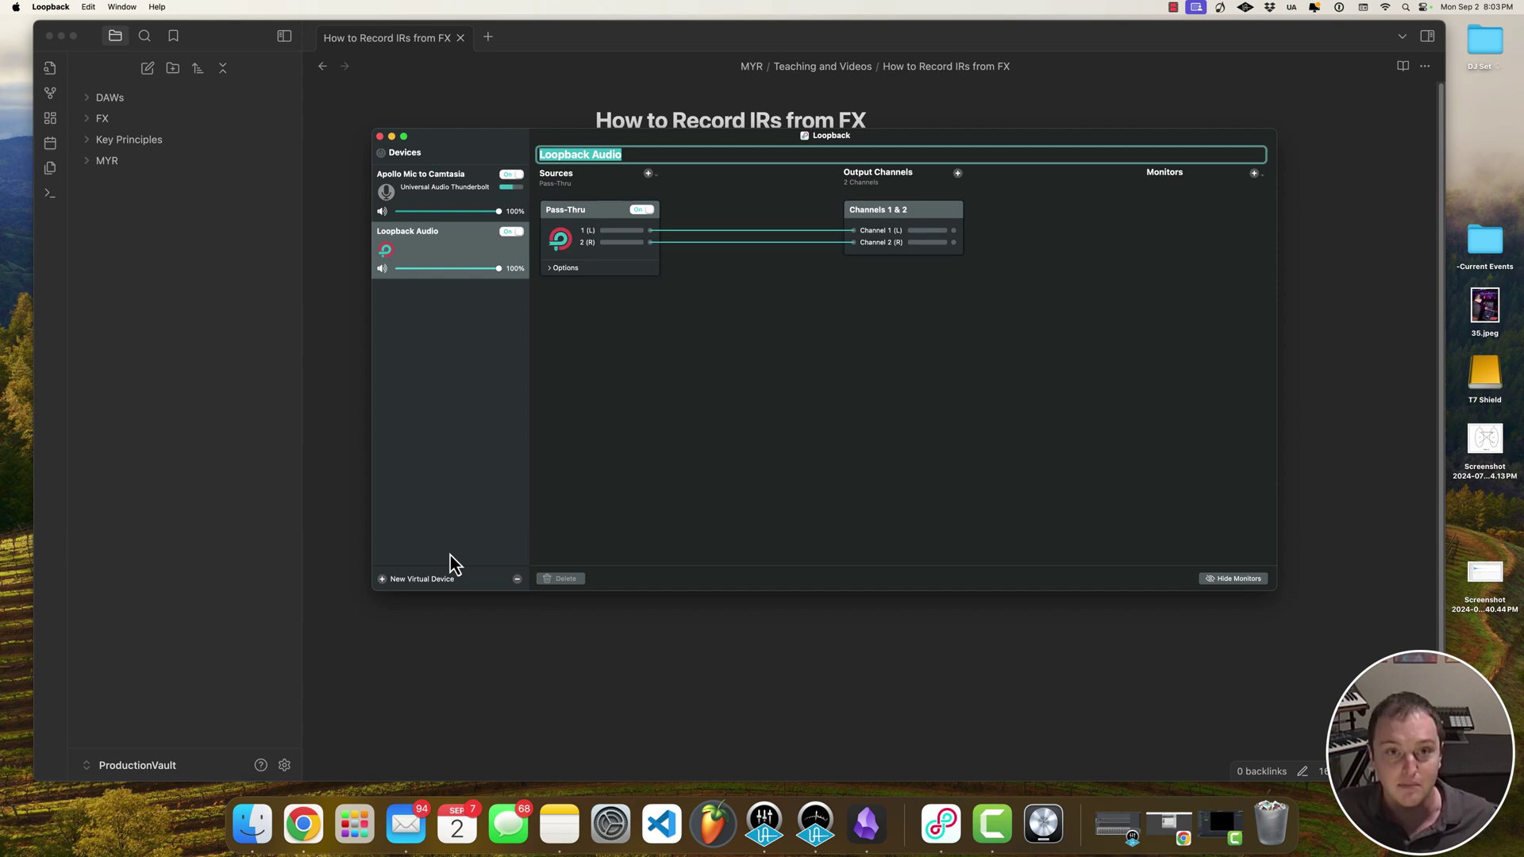
pyautogui.write('IR TX')
pyautogui.press('Return')
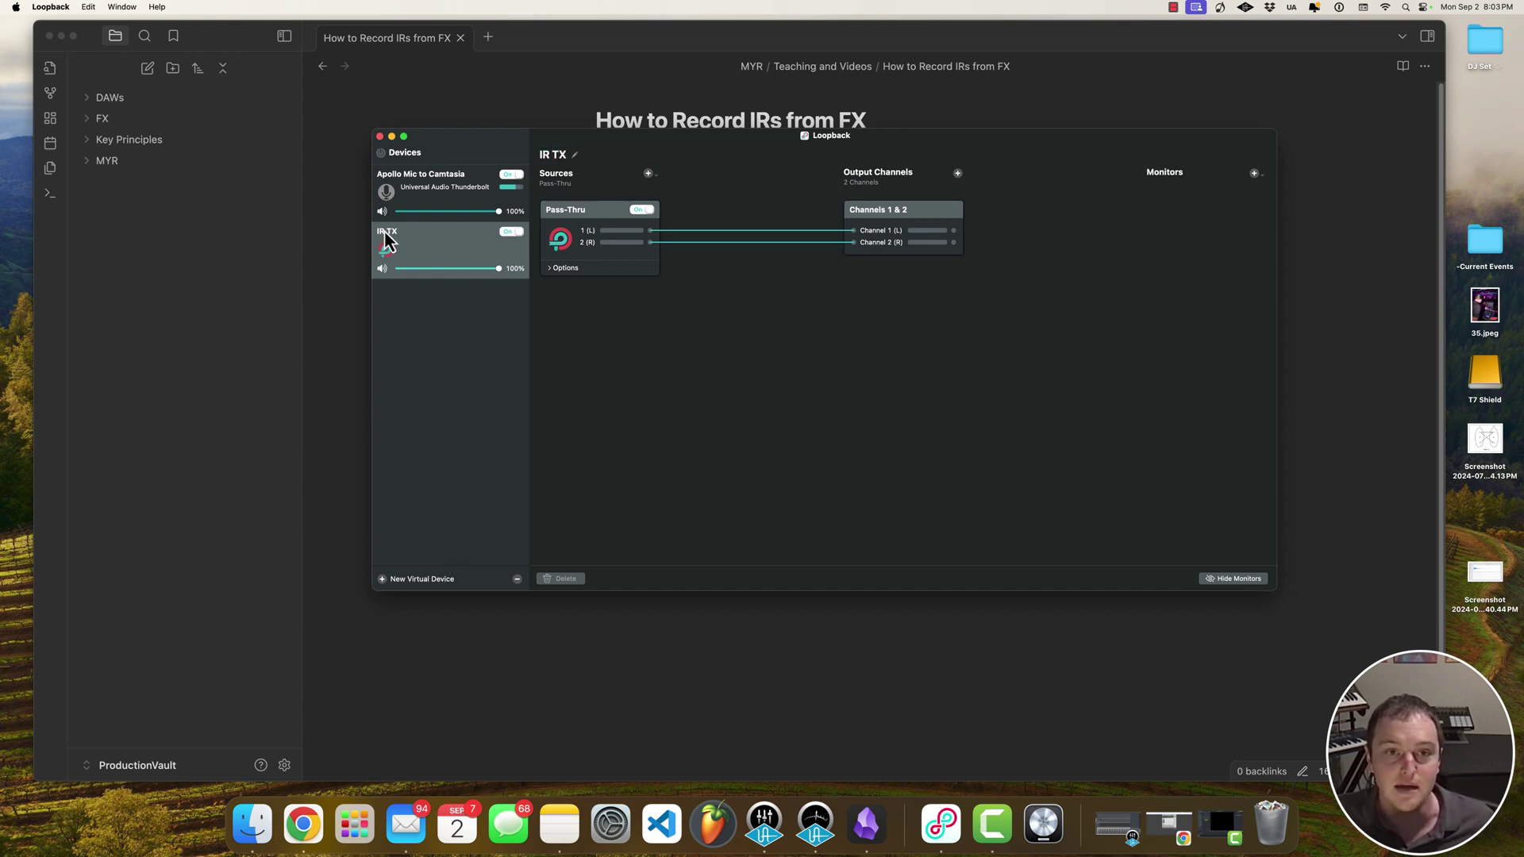
# Create a second virtual device named IR RX
pyautogui.click(422, 580)
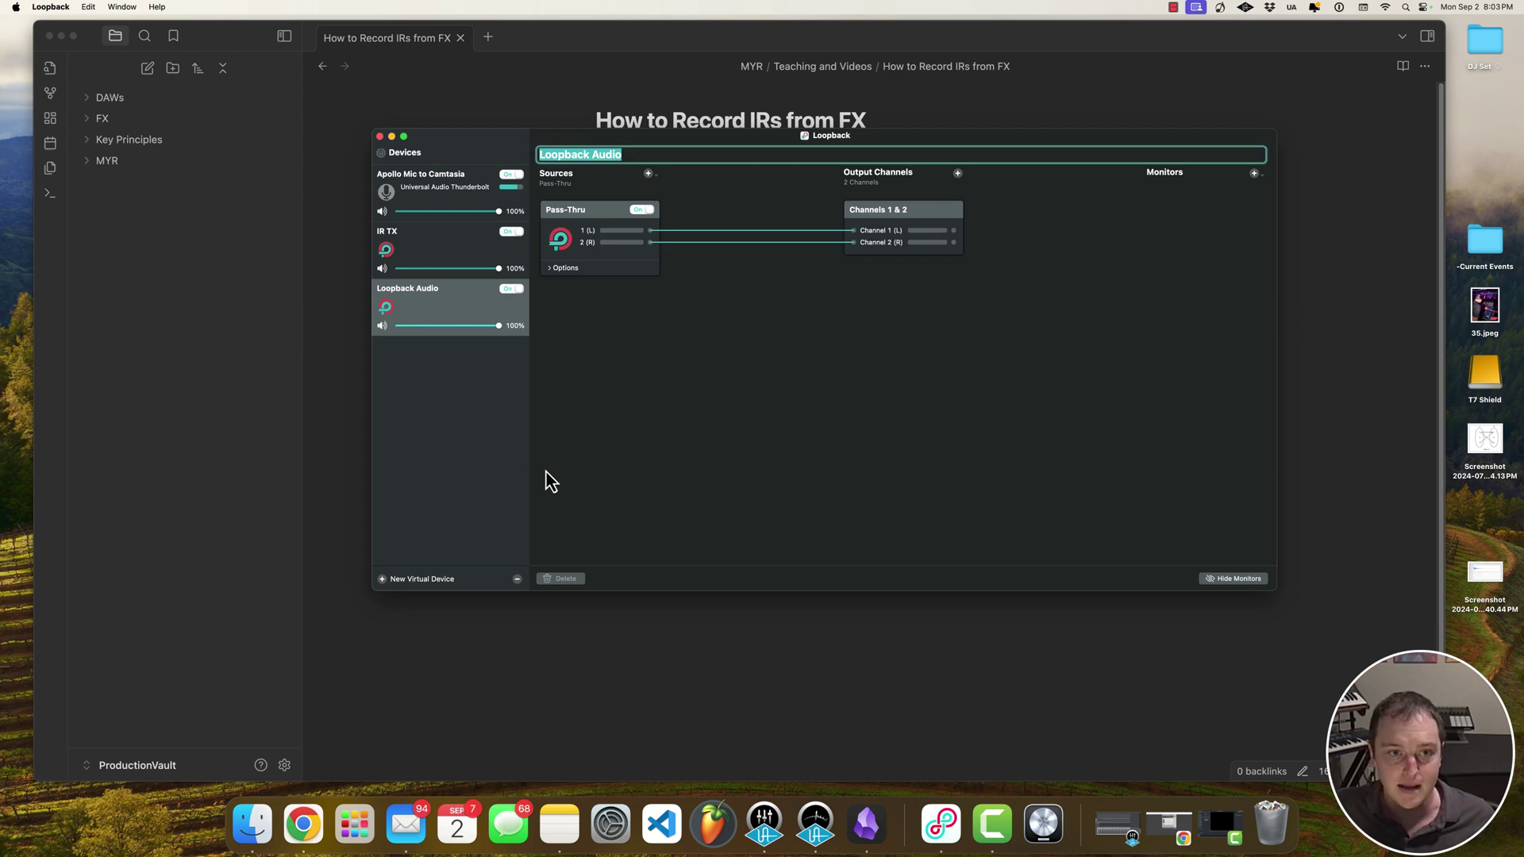
pyautogui.write('IR R')
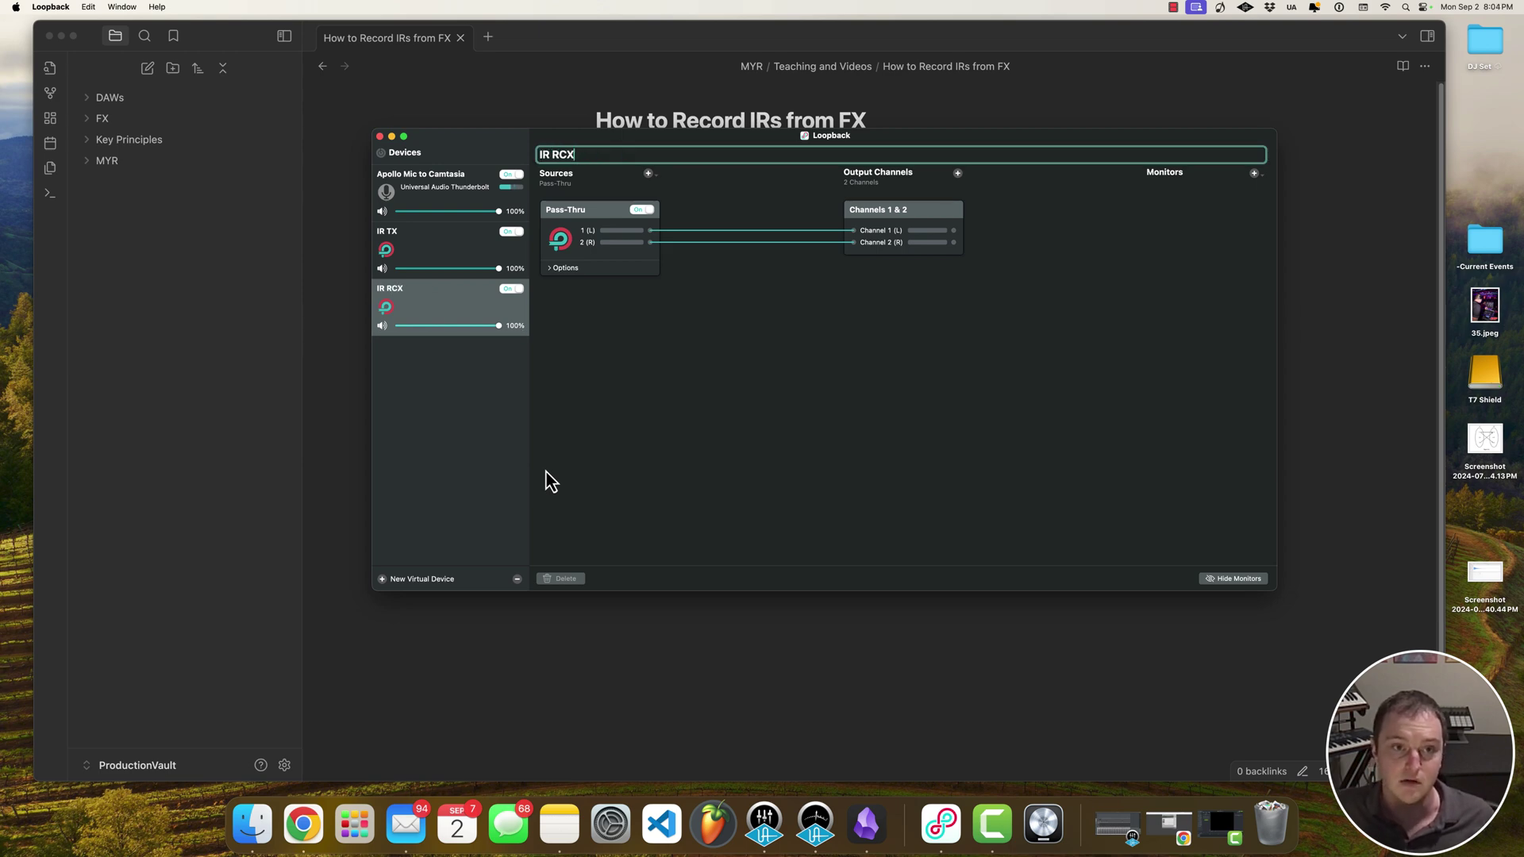
pyautogui.write('X')
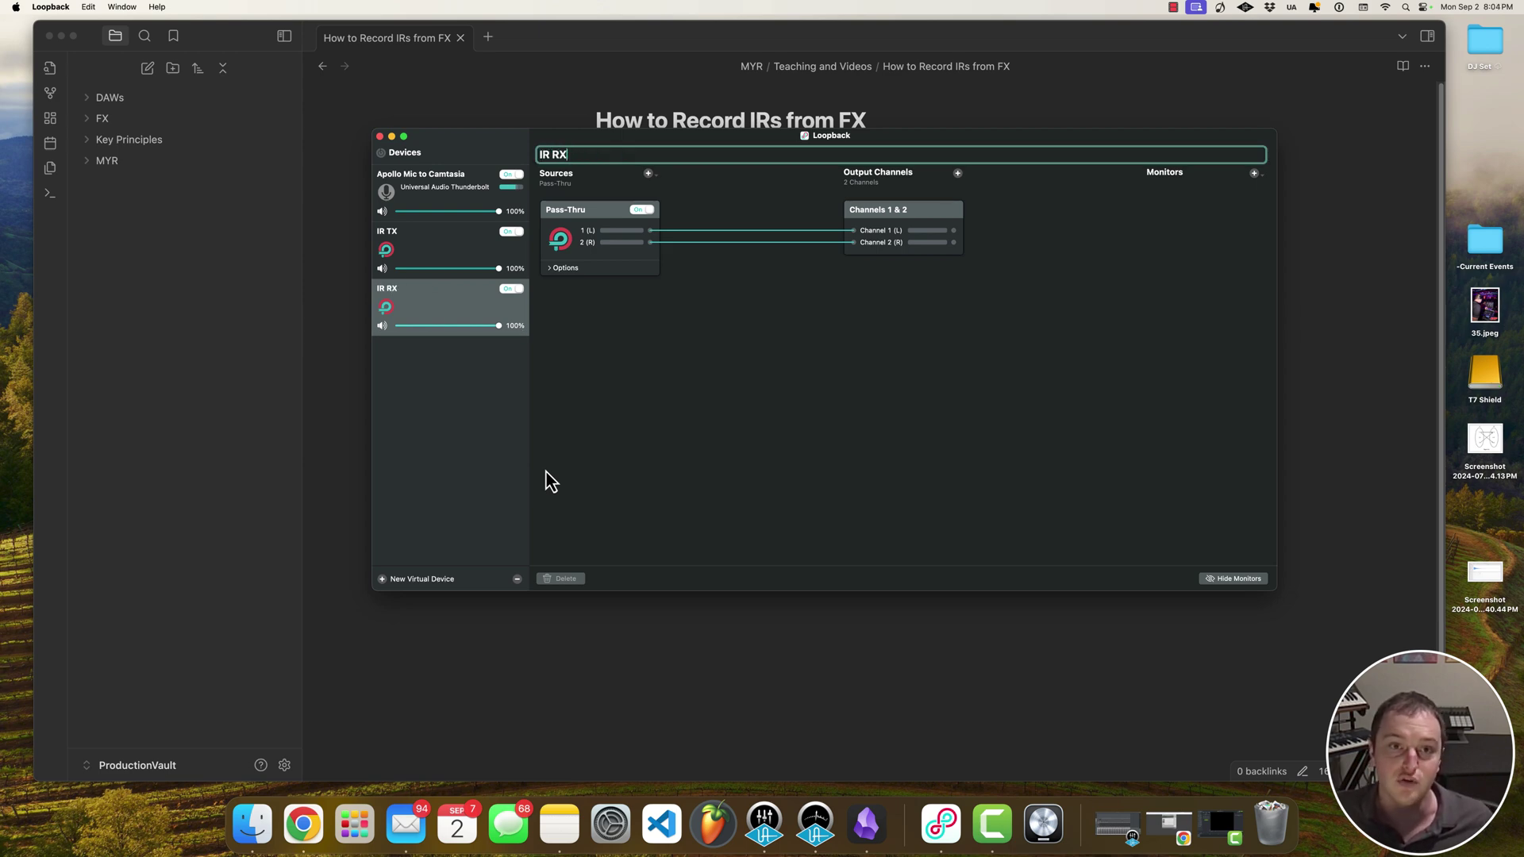
pyautogui.press('Return')
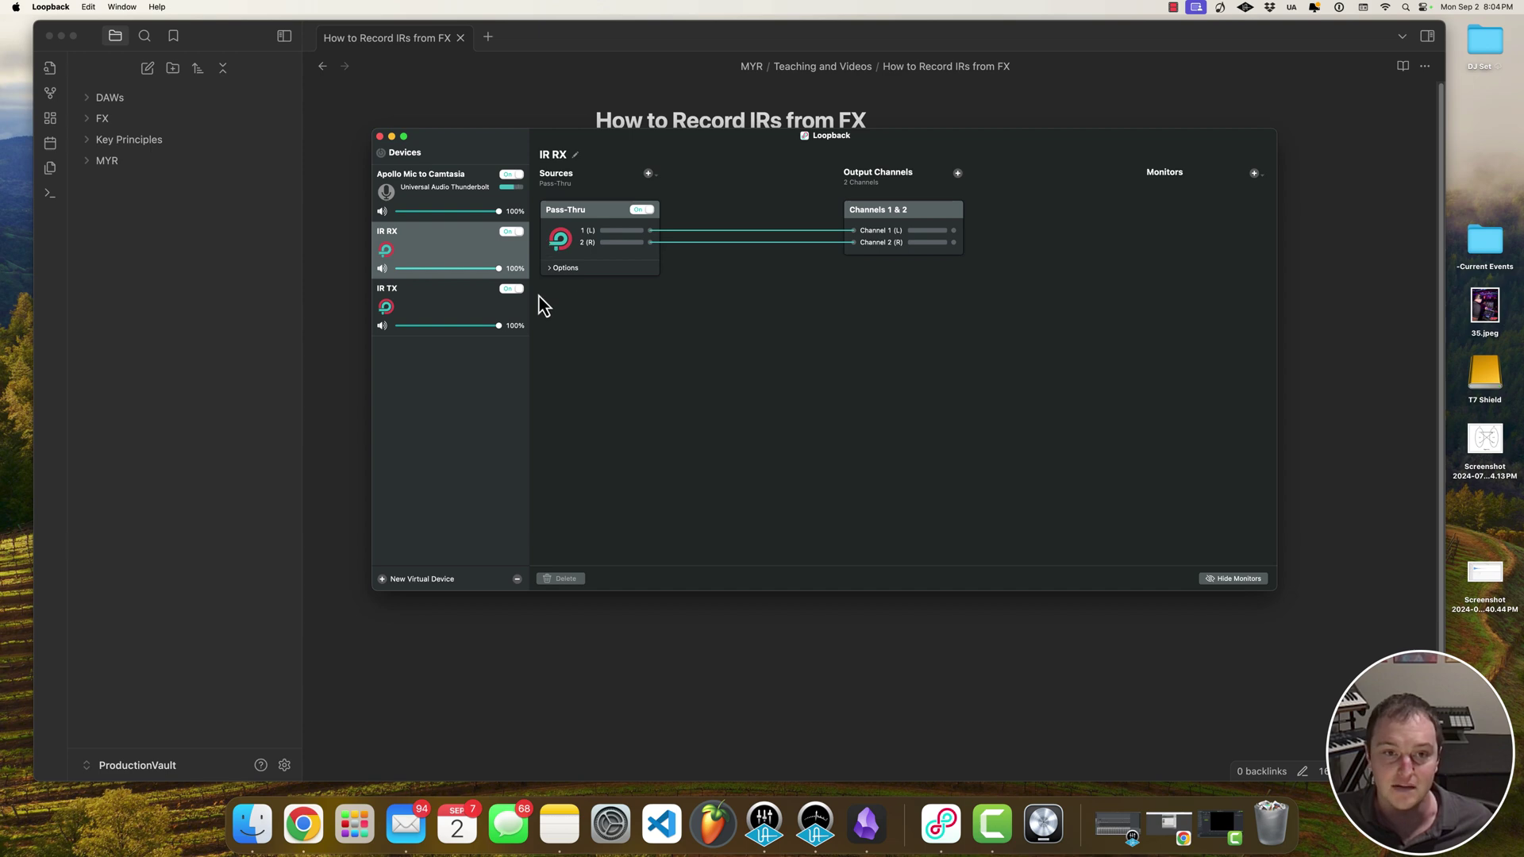
pyautogui.click(474, 253)
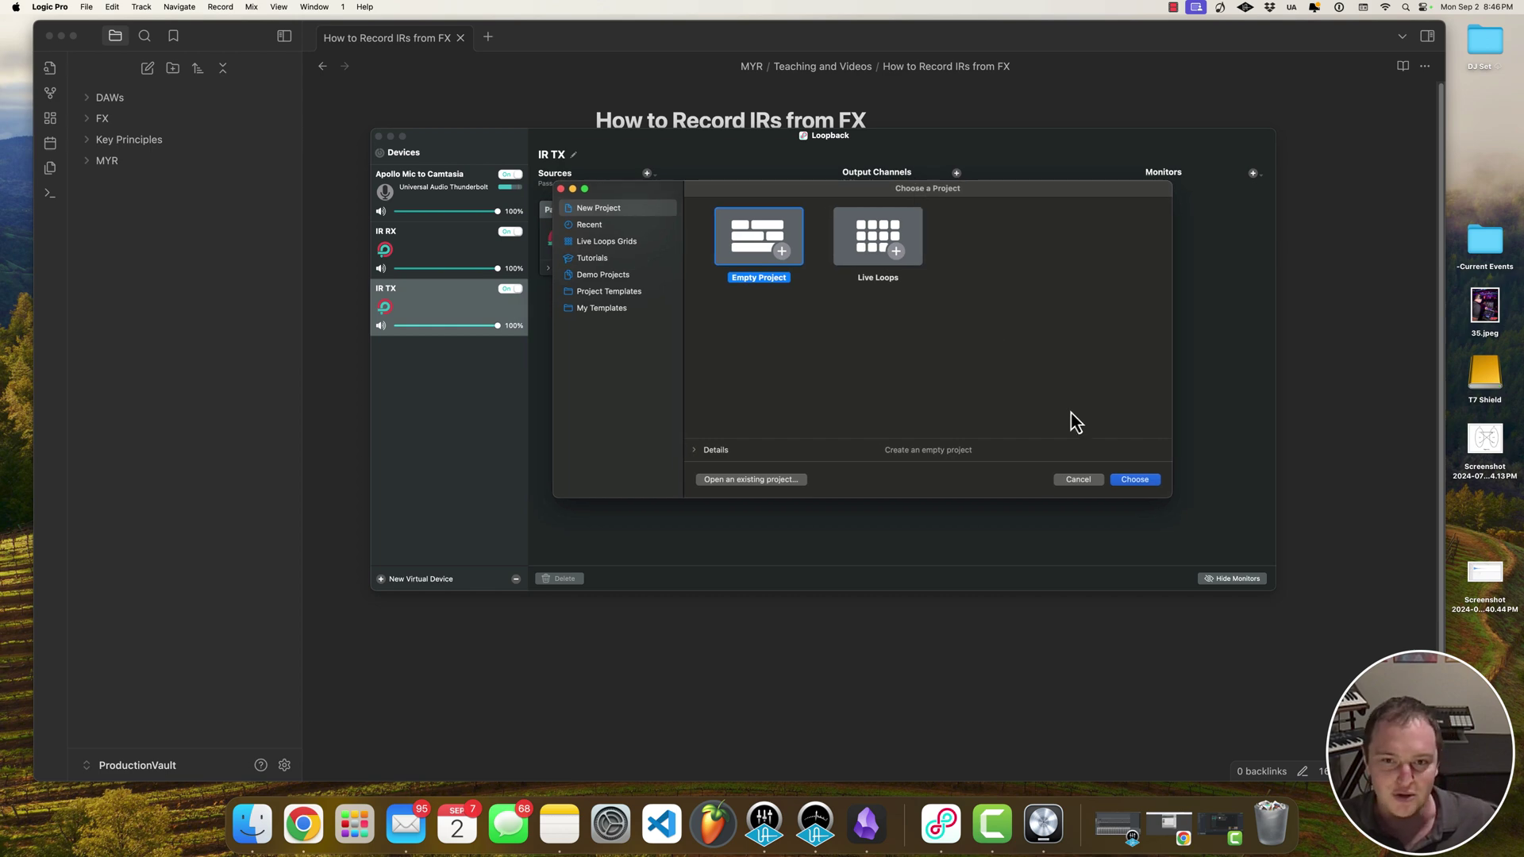
# Create an empty Logic Pro project with one MIDI software instrument track
pyautogui.click(1135, 480)
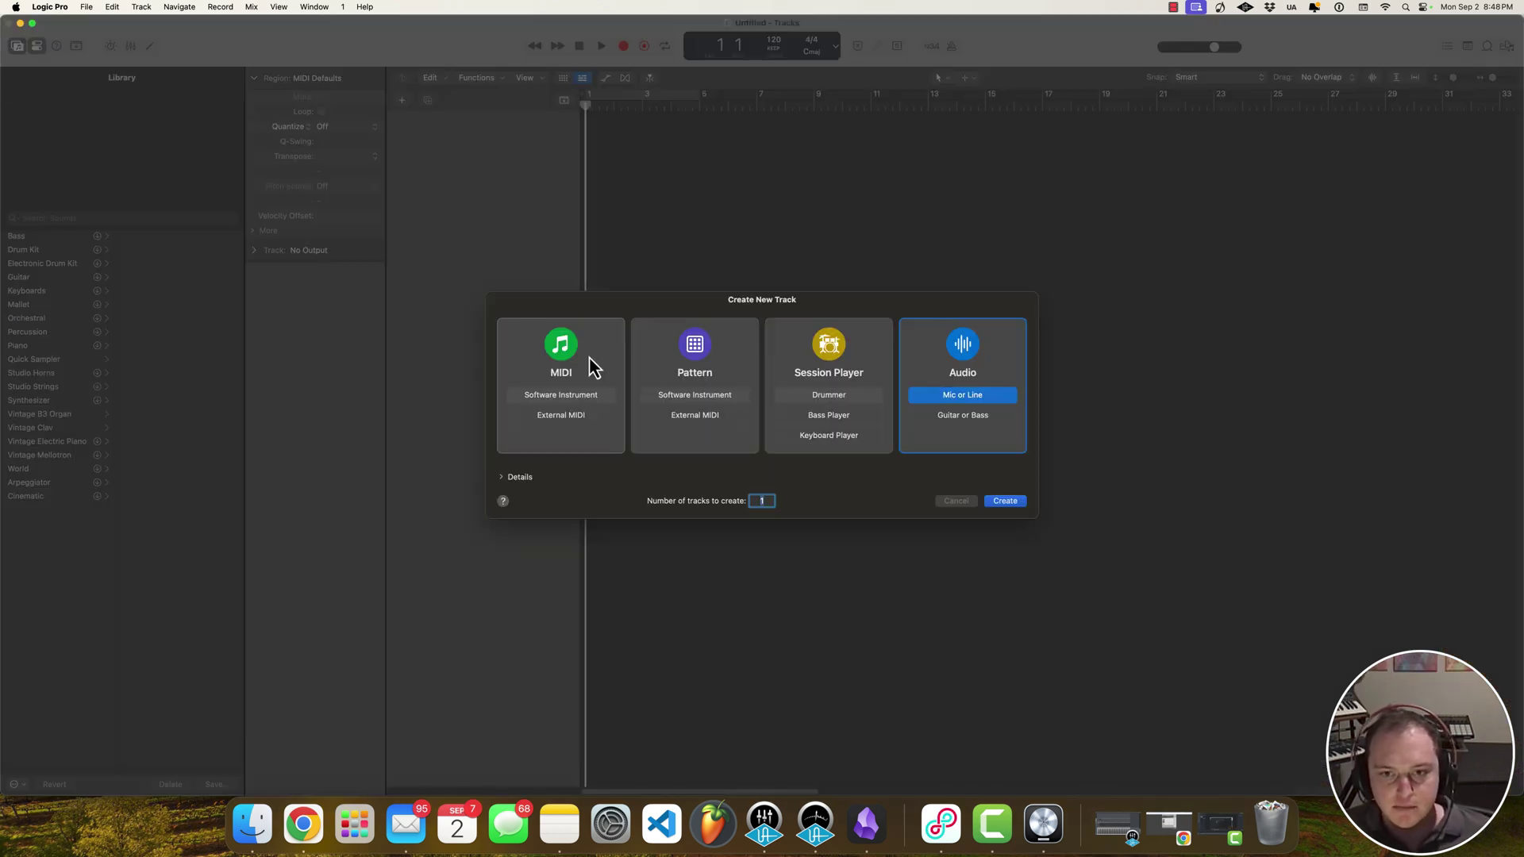
pyautogui.click(589, 357)
pyautogui.click(1007, 502)
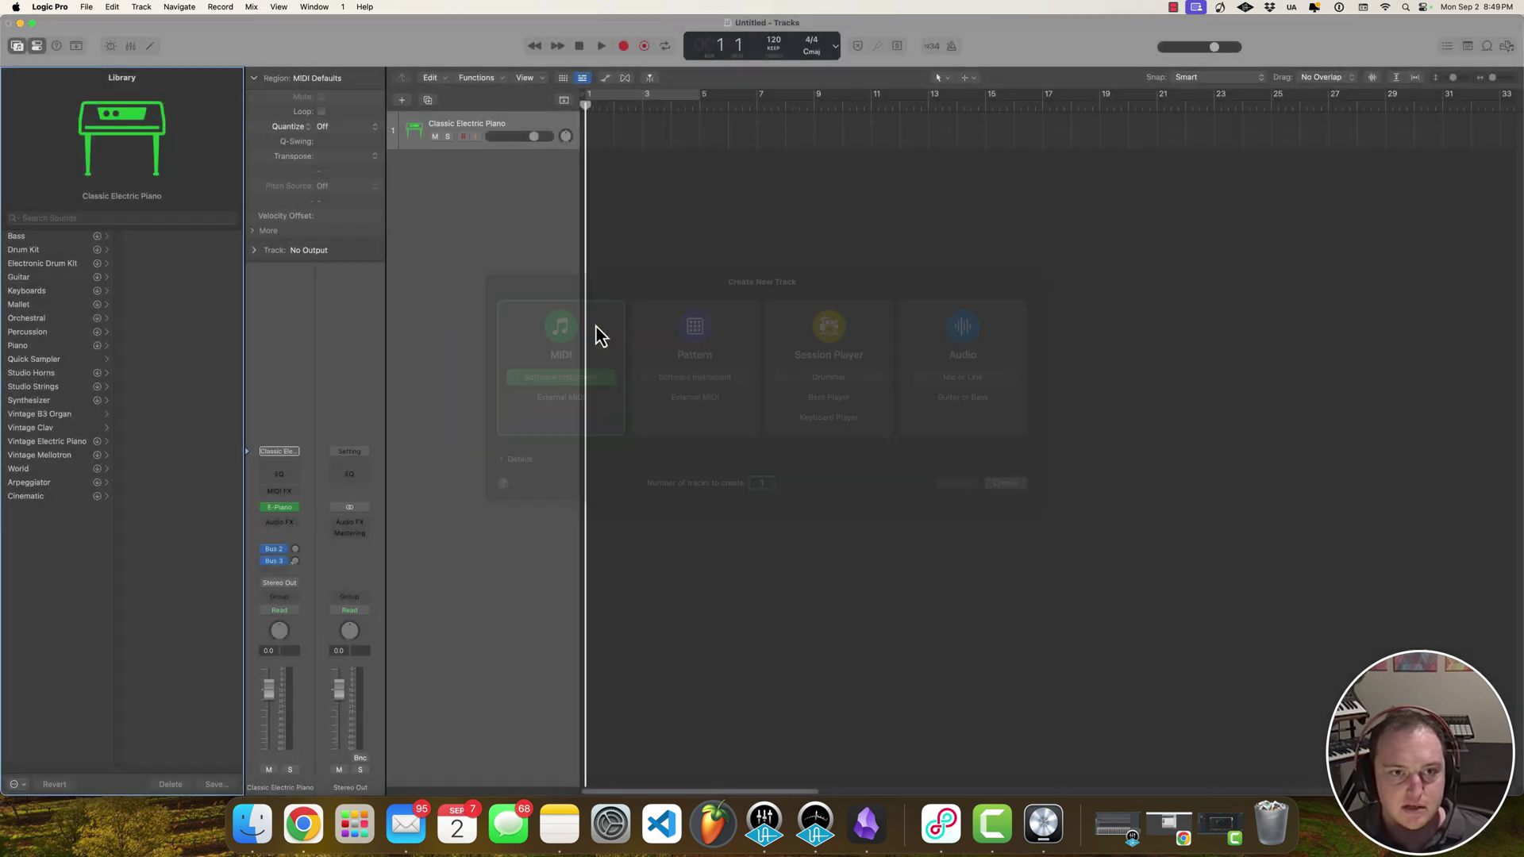
# Add one audio track to the project below the instrument track
pyautogui.click(454, 128)
pyautogui.press('alt+super+n')
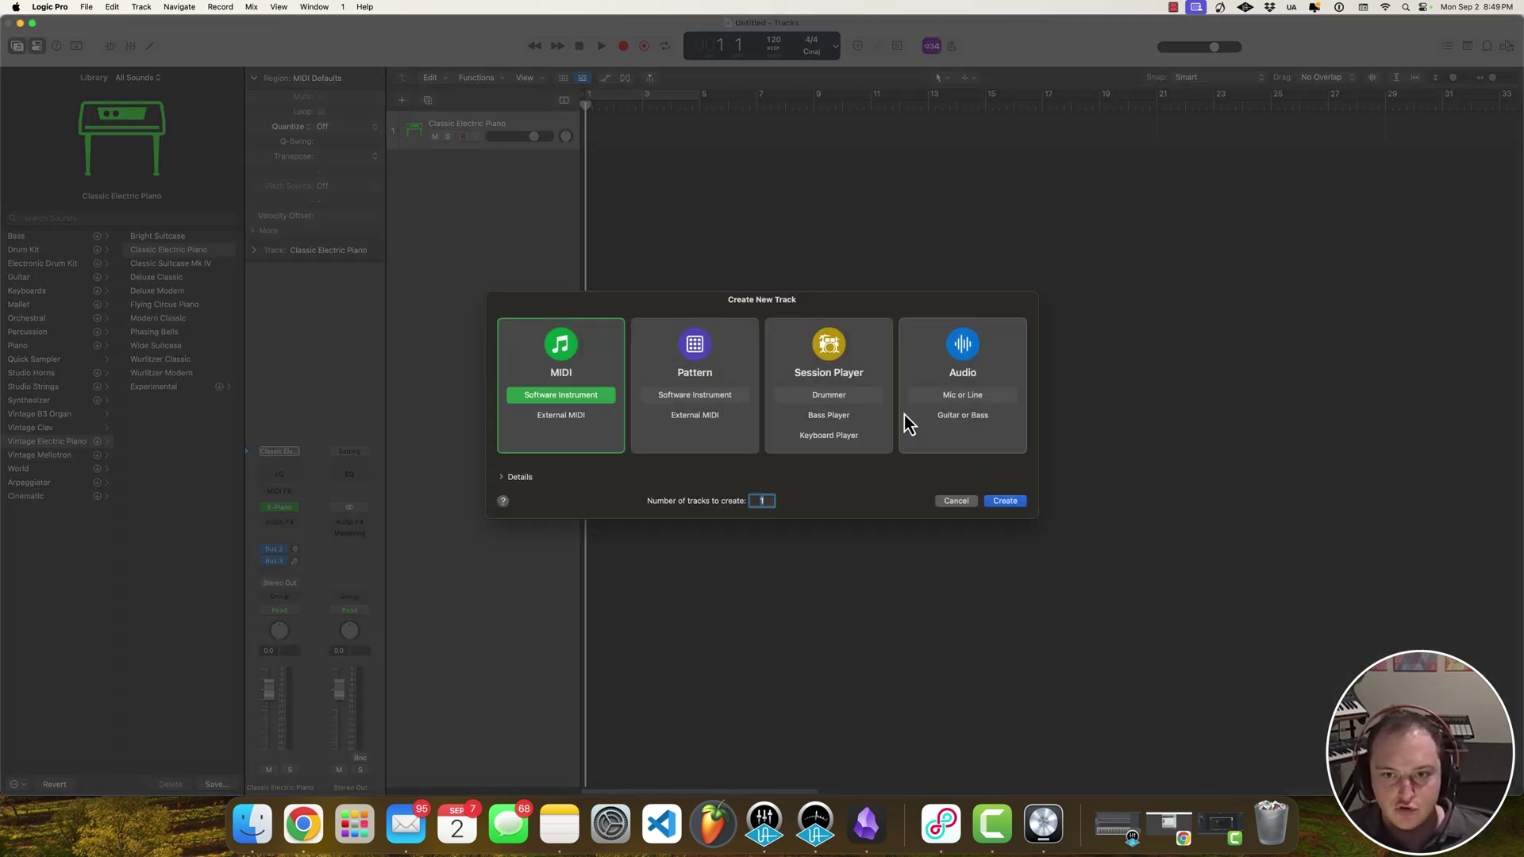
pyautogui.click(953, 358)
pyautogui.click(1019, 509)
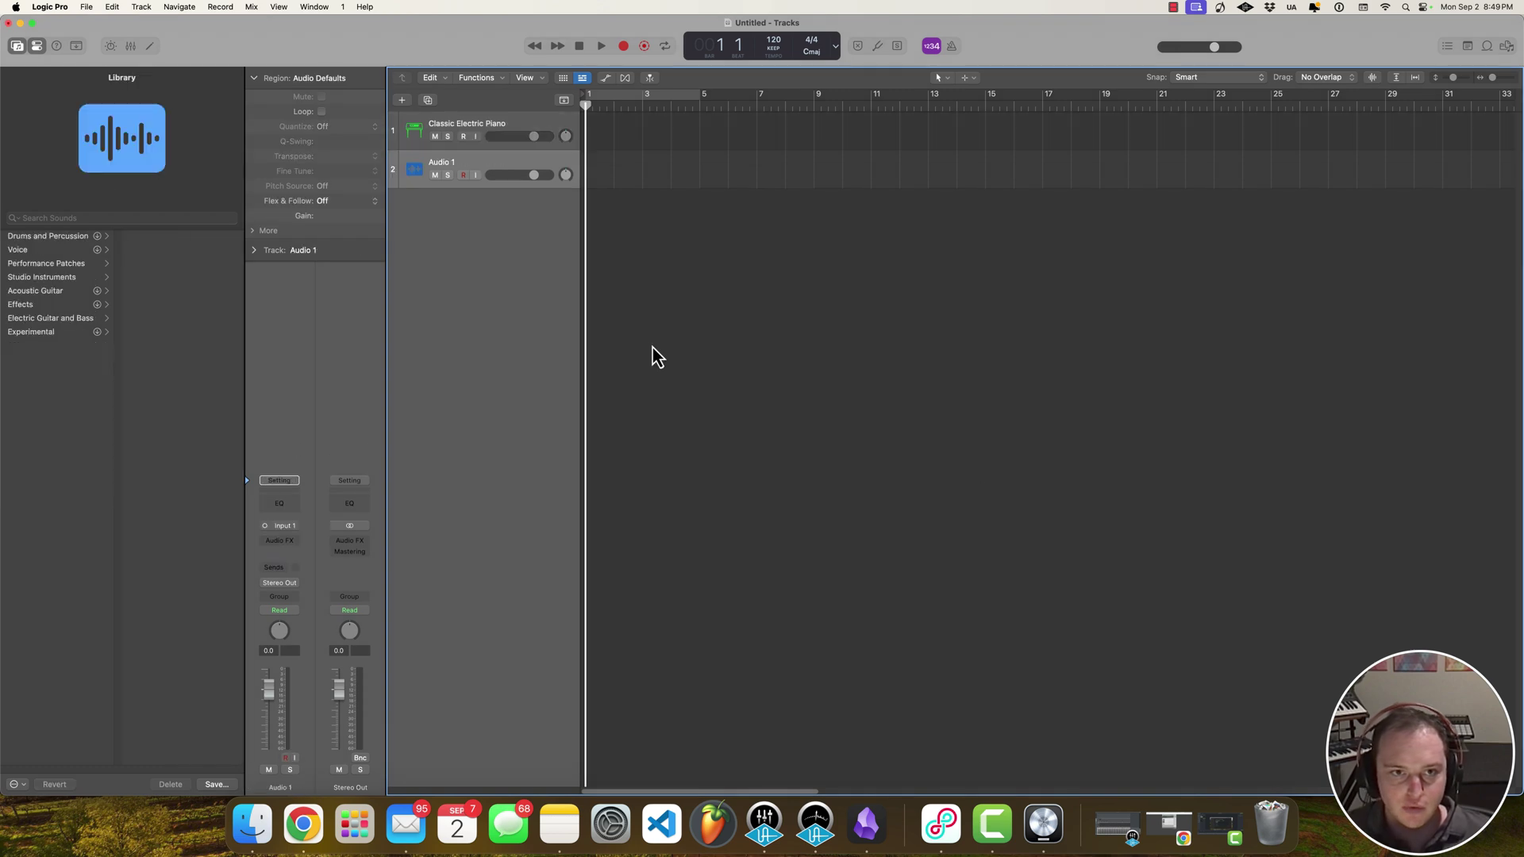
# Replace the electric piano instrument on the first track with the stereo version of Sylenth1
pyautogui.click(461, 136)
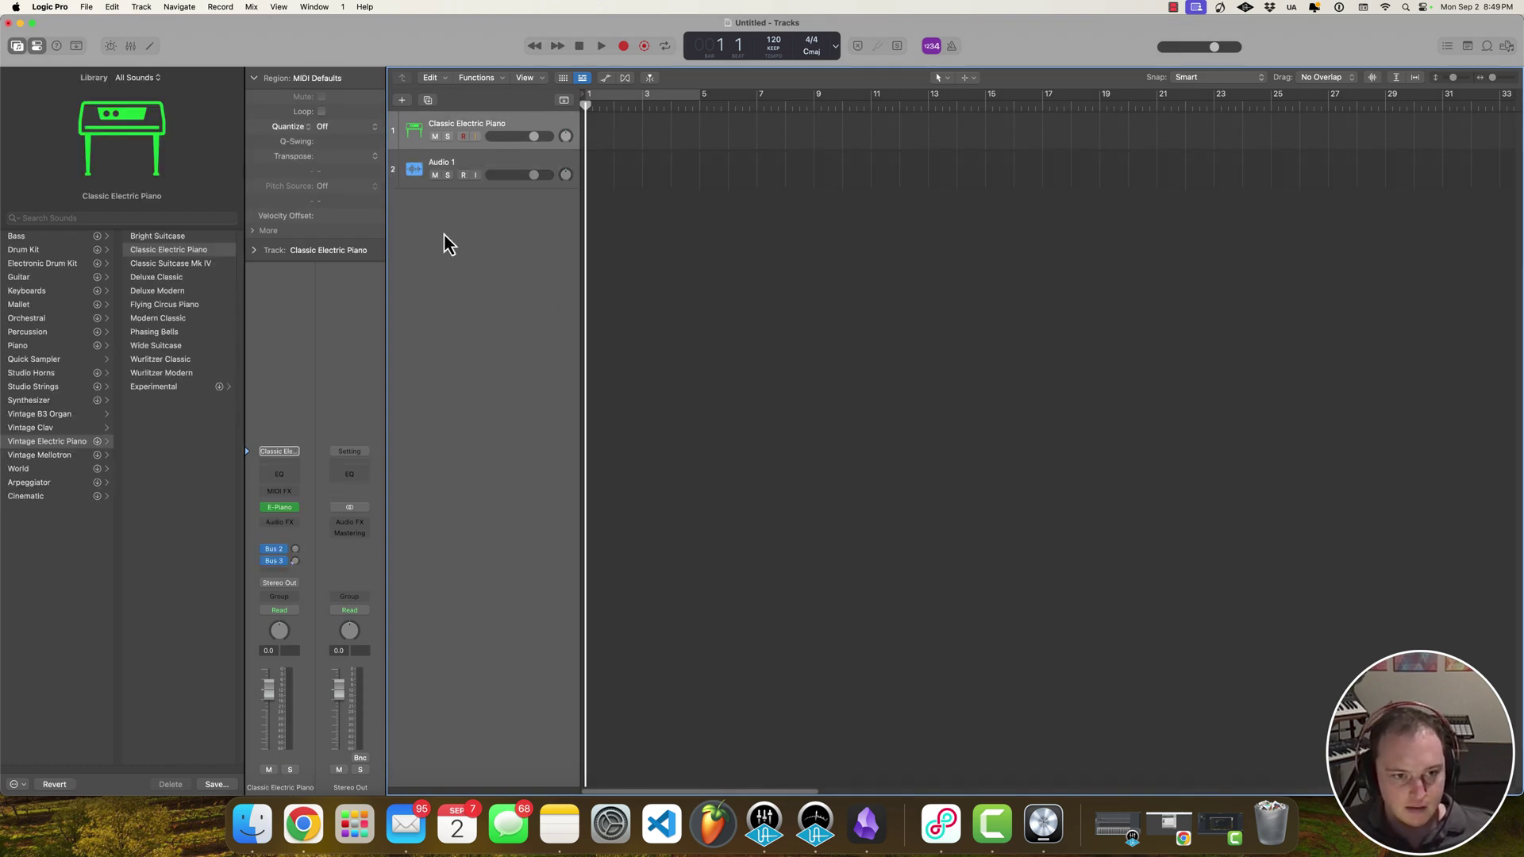
pyautogui.click(351, 534)
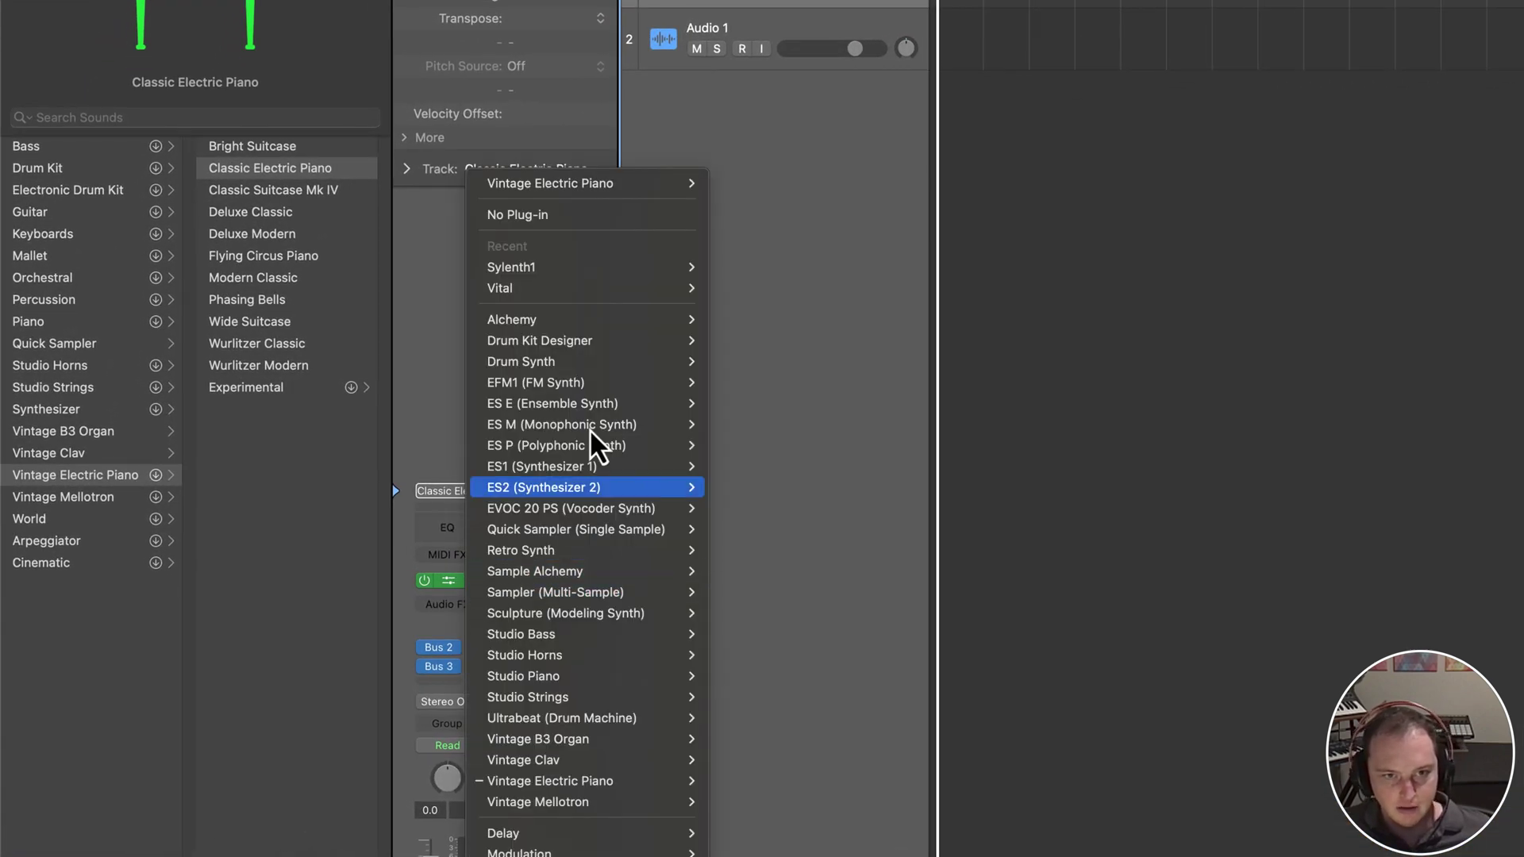
pyautogui.moveTo(422, 299)
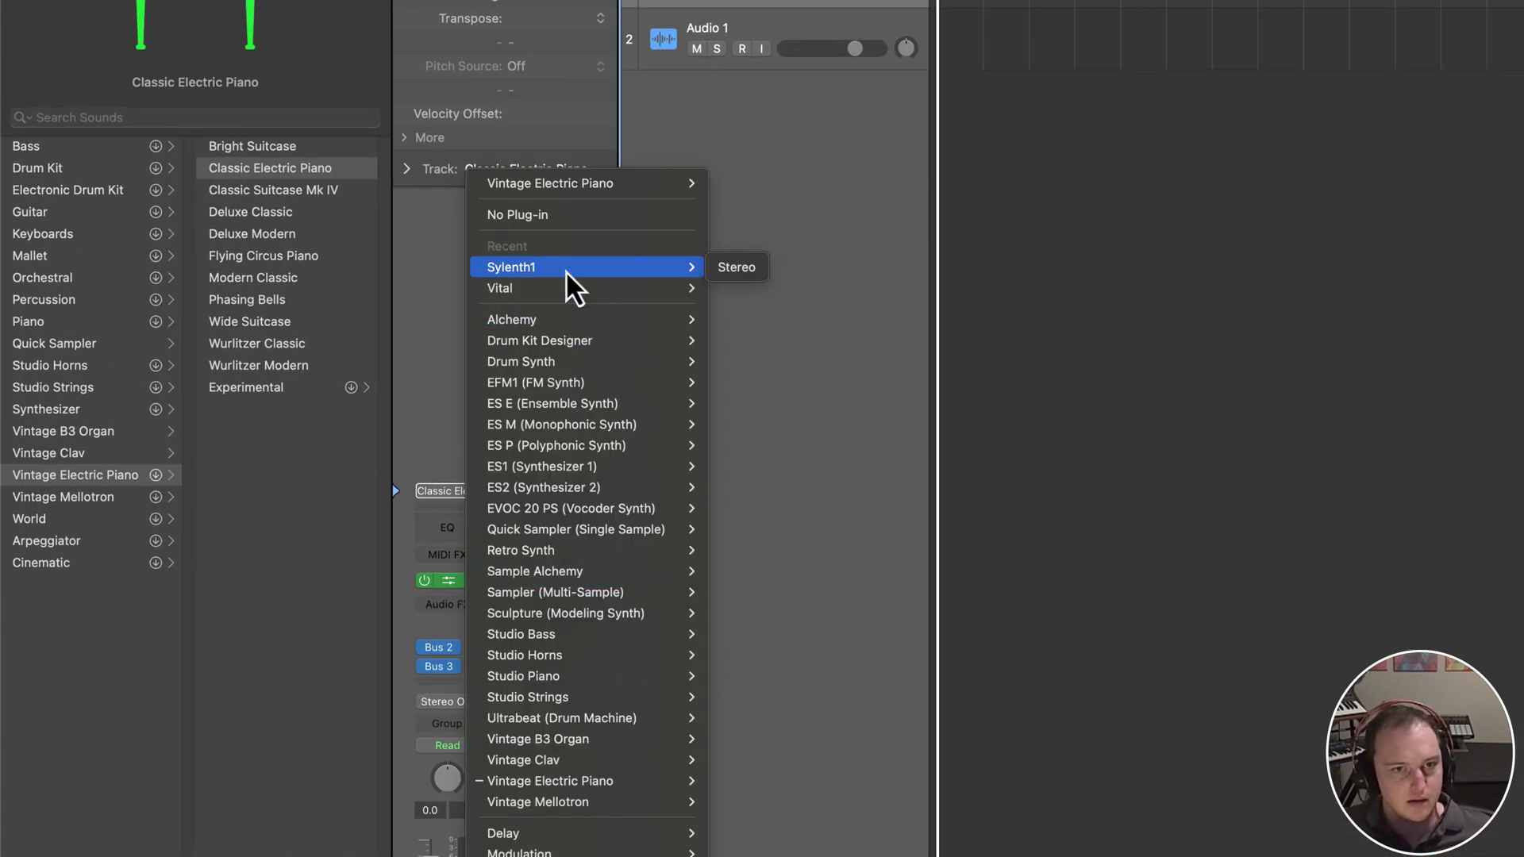
pyautogui.click(735, 269)
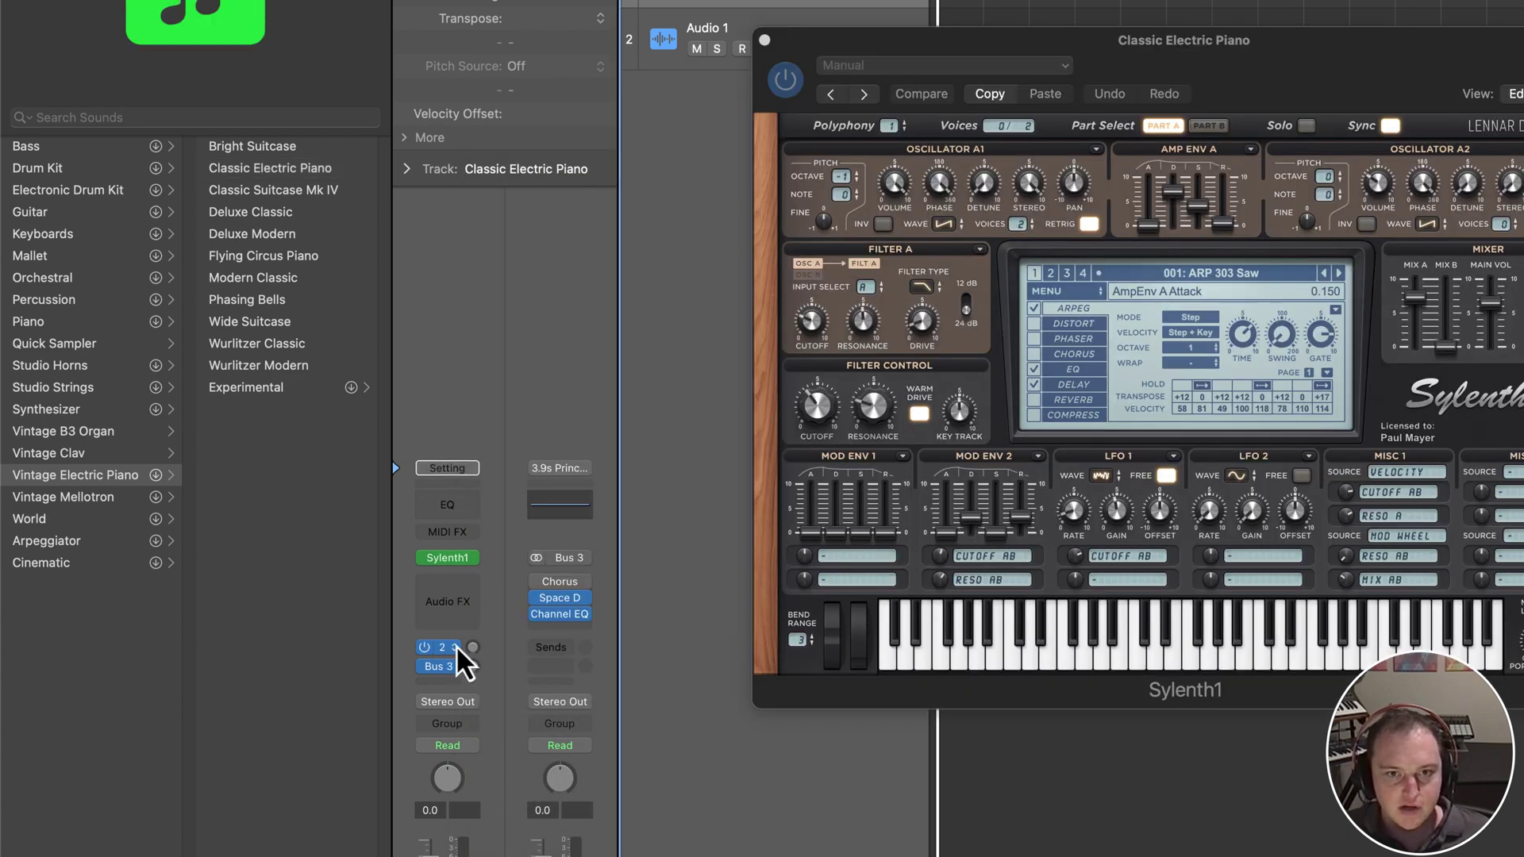
# Reset the Sylenth1 preset to its initial state with Clear / Init and close the plug-in window
pyautogui.click(1073, 292)
pyautogui.moveTo(1096, 312)
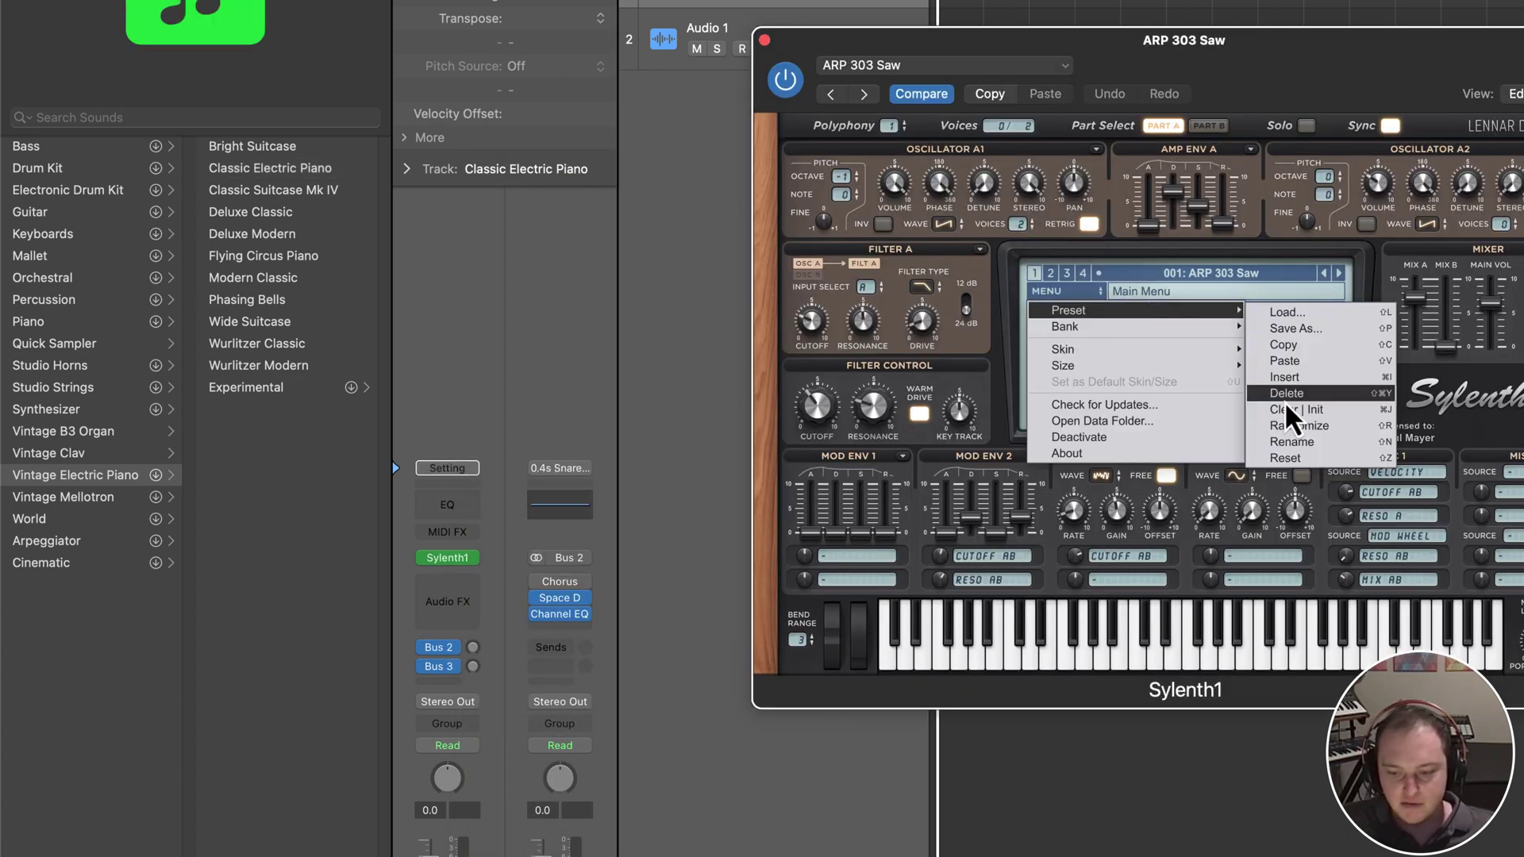
pyautogui.click(1294, 397)
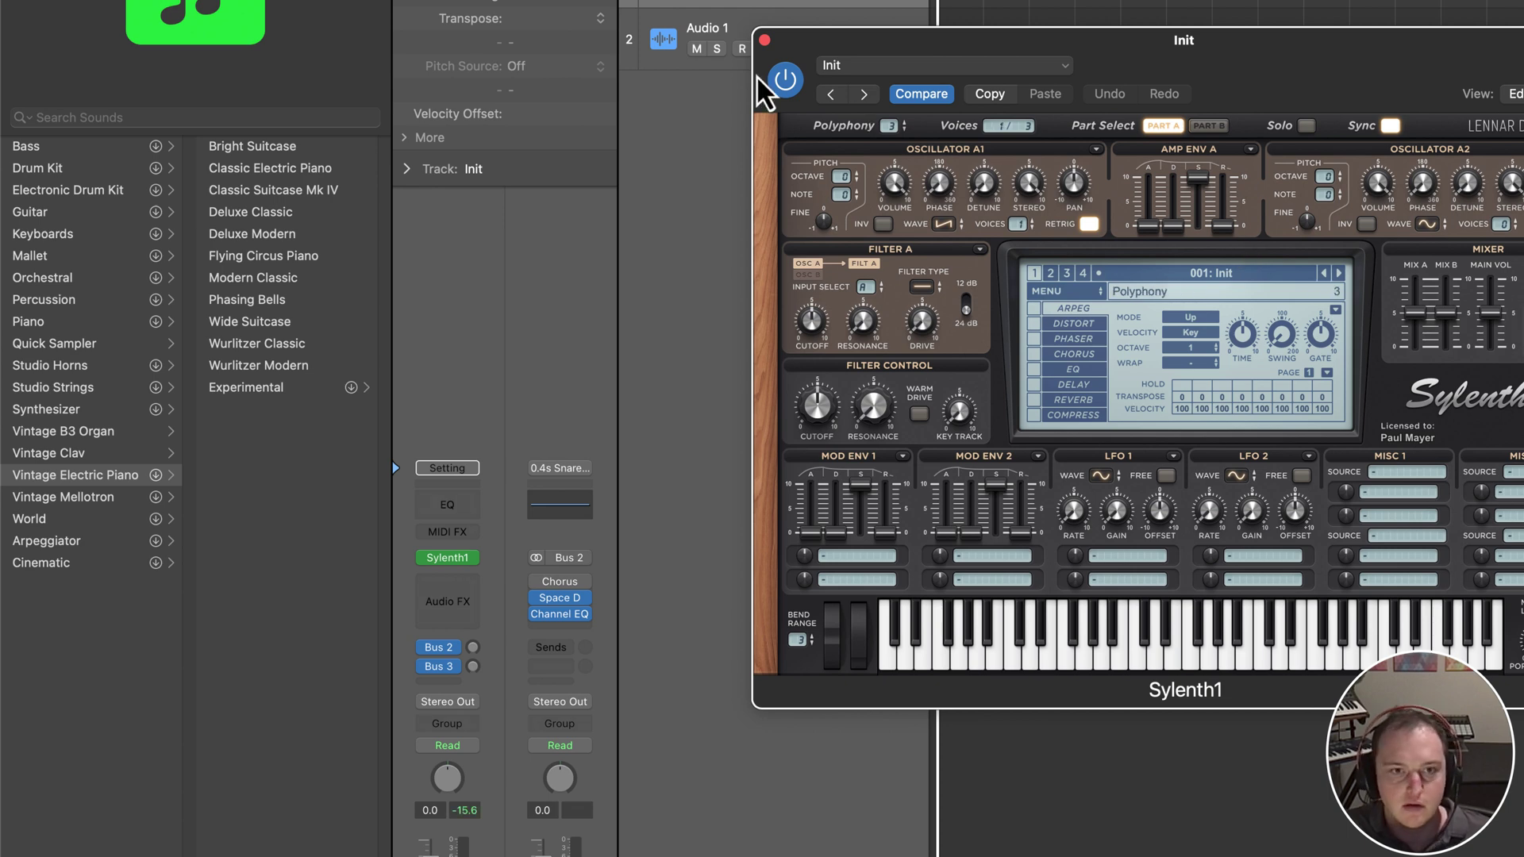
pyautogui.click(764, 39)
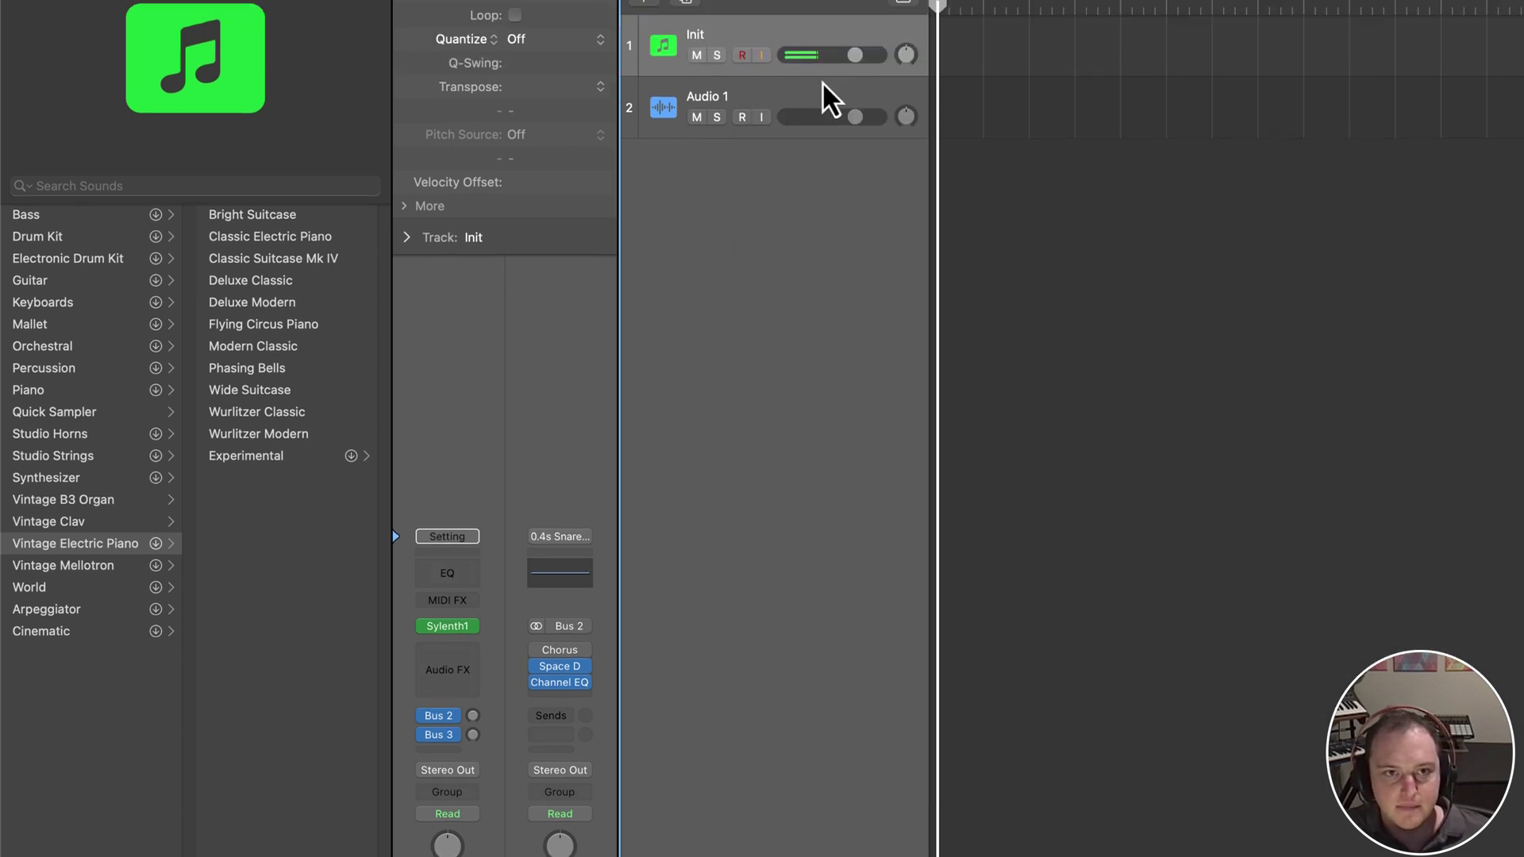
# Rename the audio track as Record Me and switch its input format to stereo
pyautogui.click(821, 25)
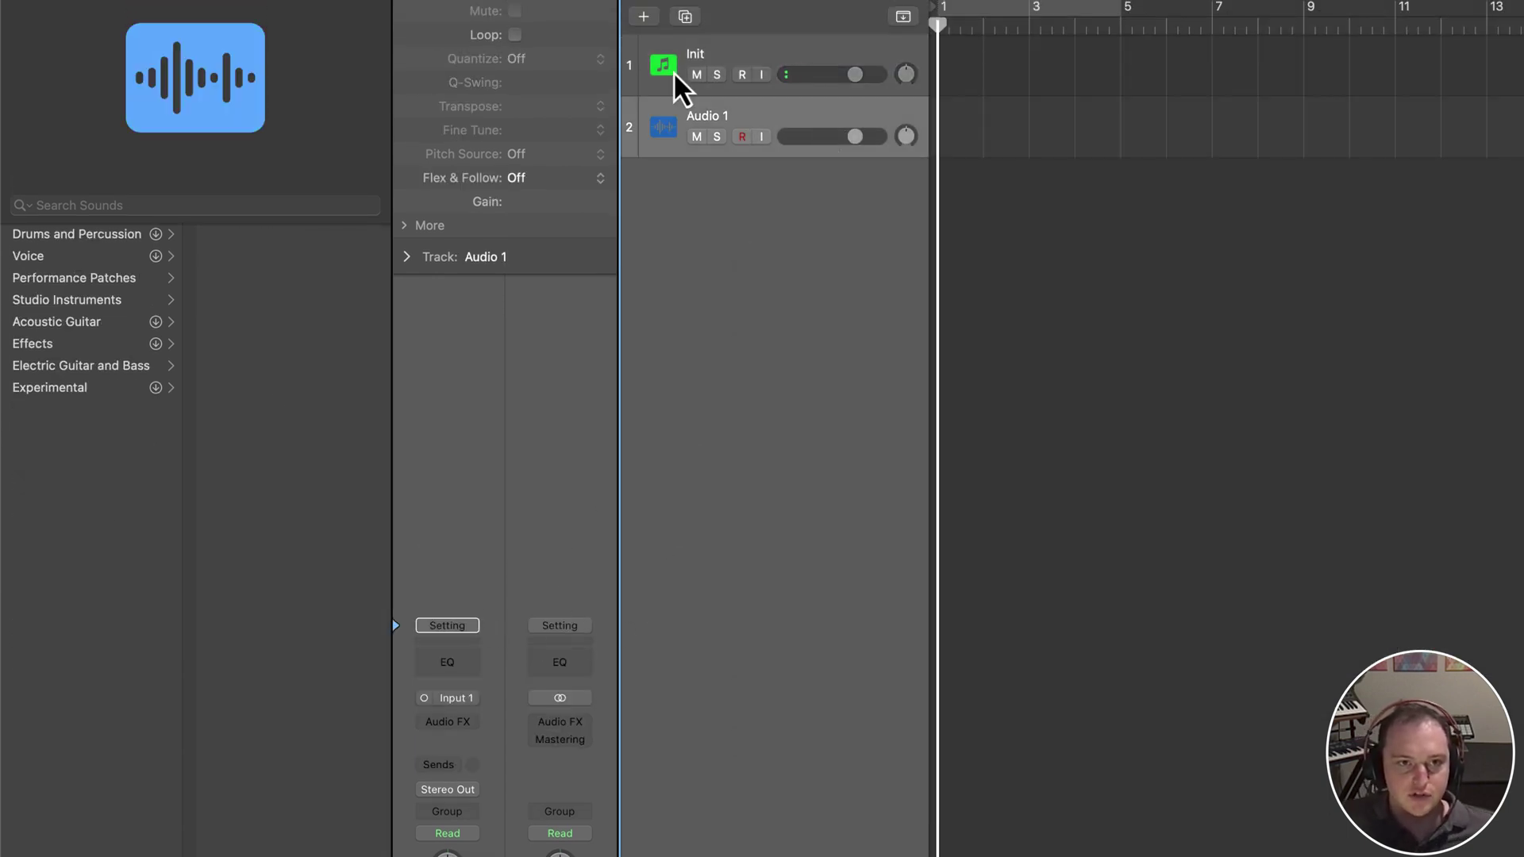
pyautogui.doubleClick(700, 117)
pyautogui.write('Record Me')
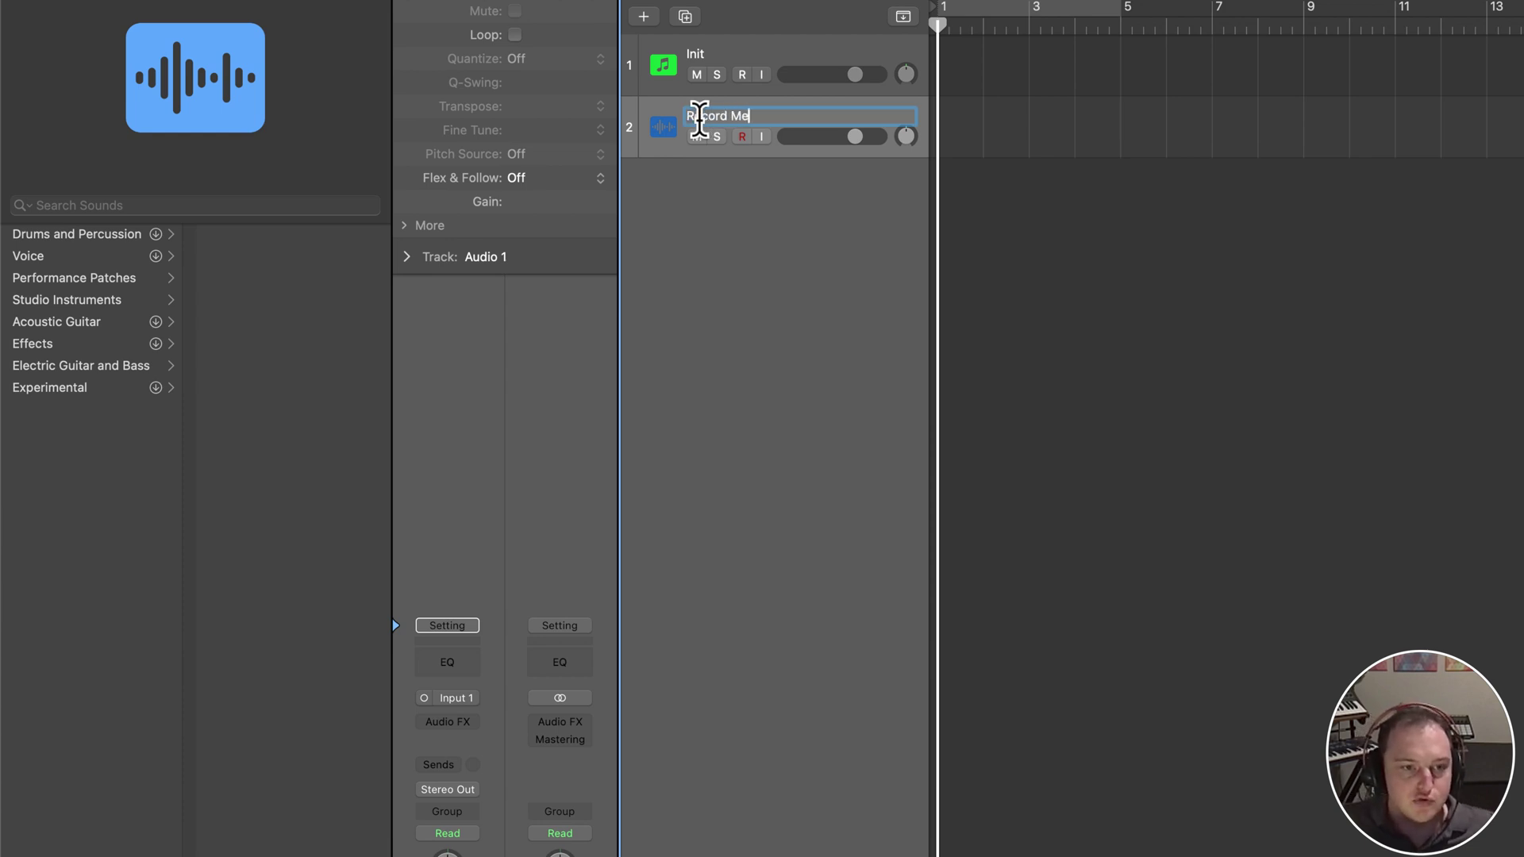
pyautogui.press('Return')
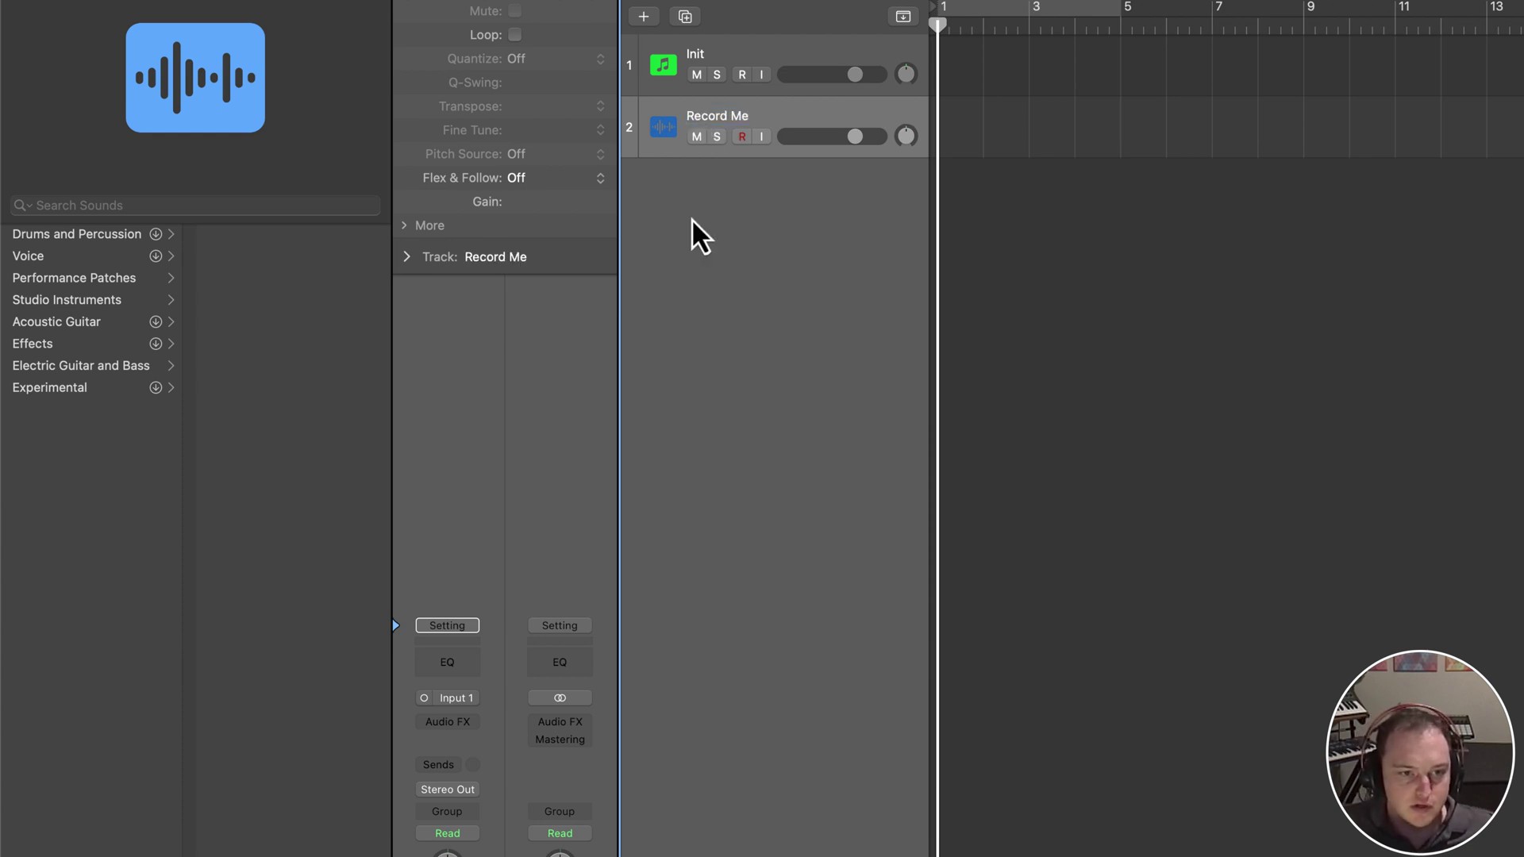
pyautogui.click(425, 699)
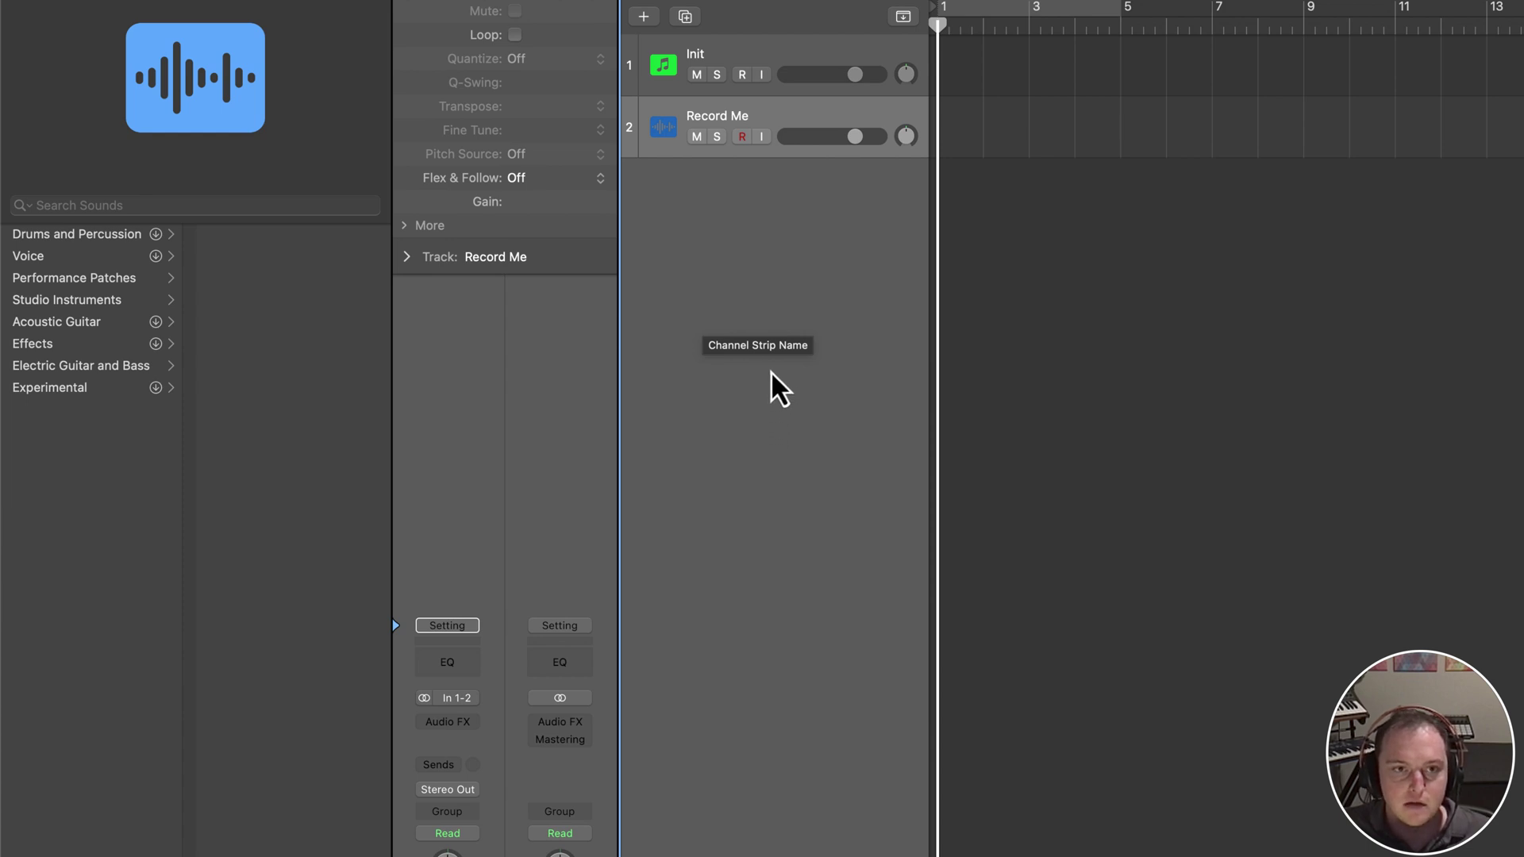
# Insert the ArtsAcoustic Reverb plug-in as an audio effect on the Init instrument track
pyautogui.click(778, 64)
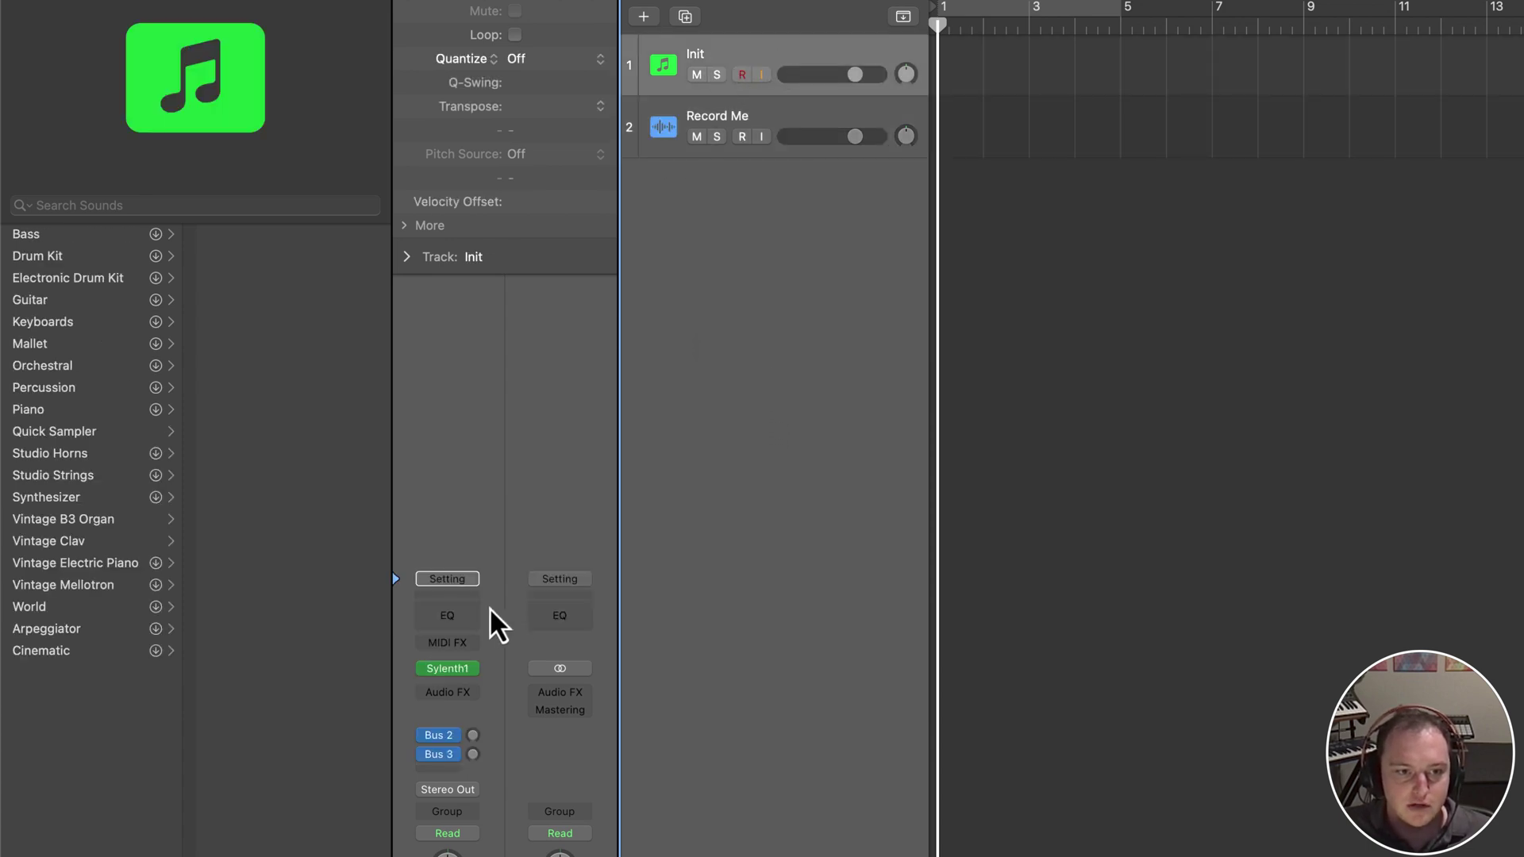
pyautogui.click(470, 693)
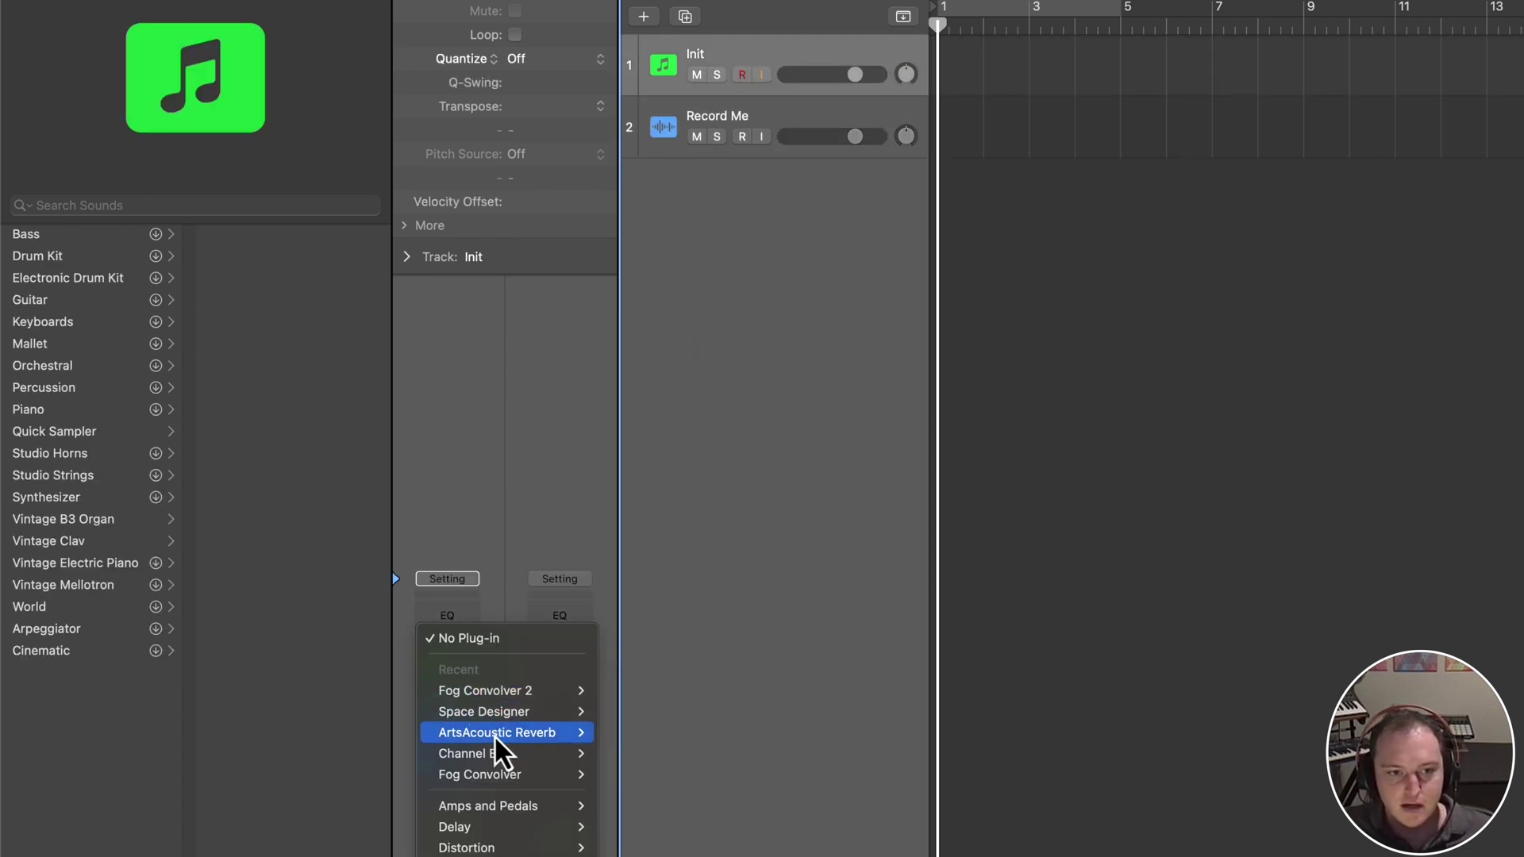
pyautogui.moveTo(507, 734)
pyautogui.click(601, 736)
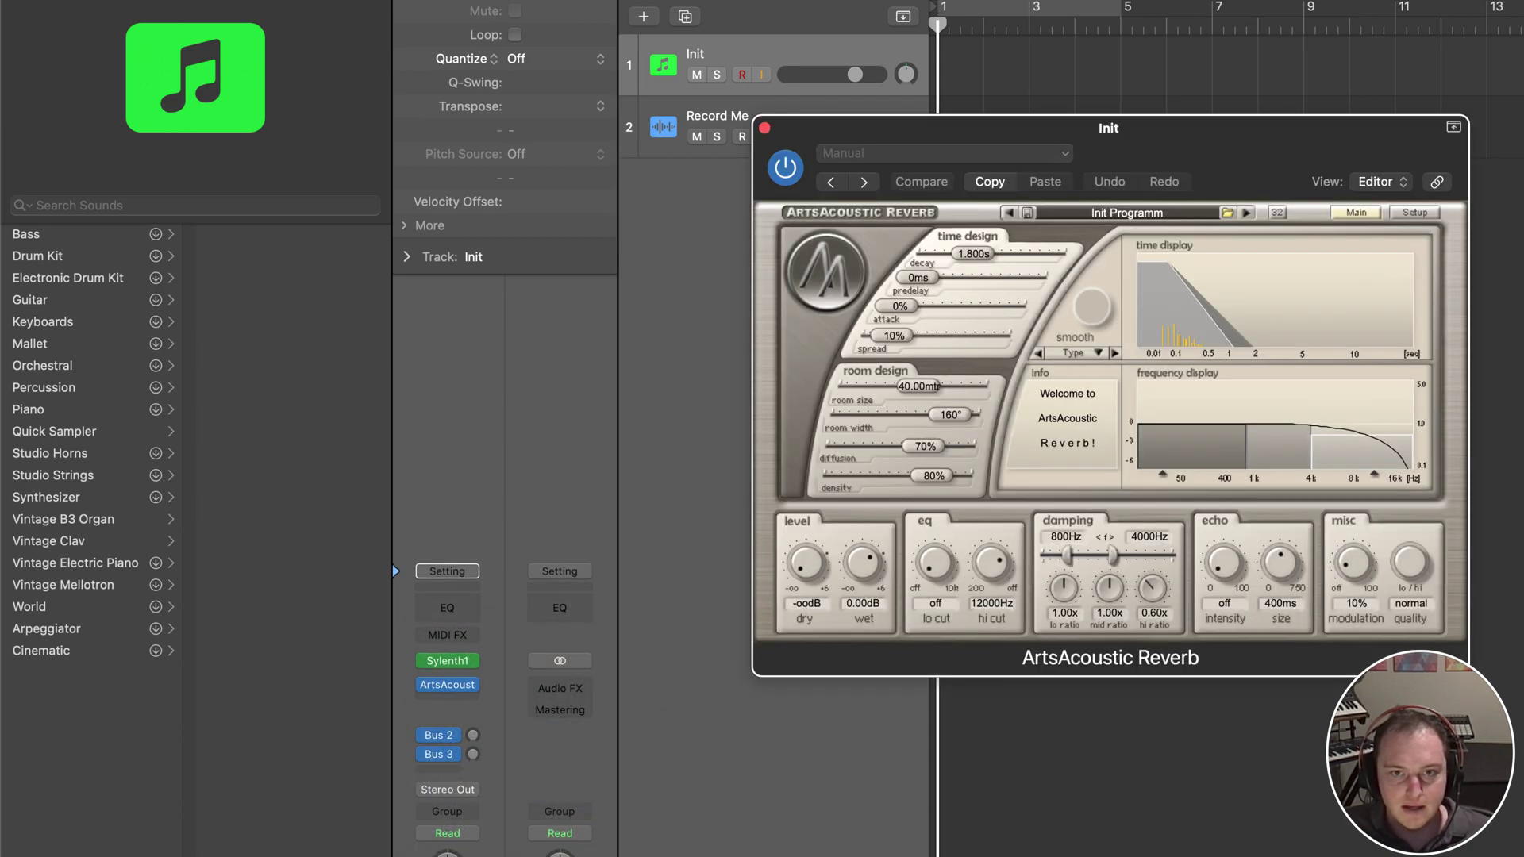
# Load the user preset LEAD - A-Class from the Leads group of FS - Temple One Input (Default) in the reverb
pyautogui.click(1229, 214)
pyautogui.moveTo(1303, 359)
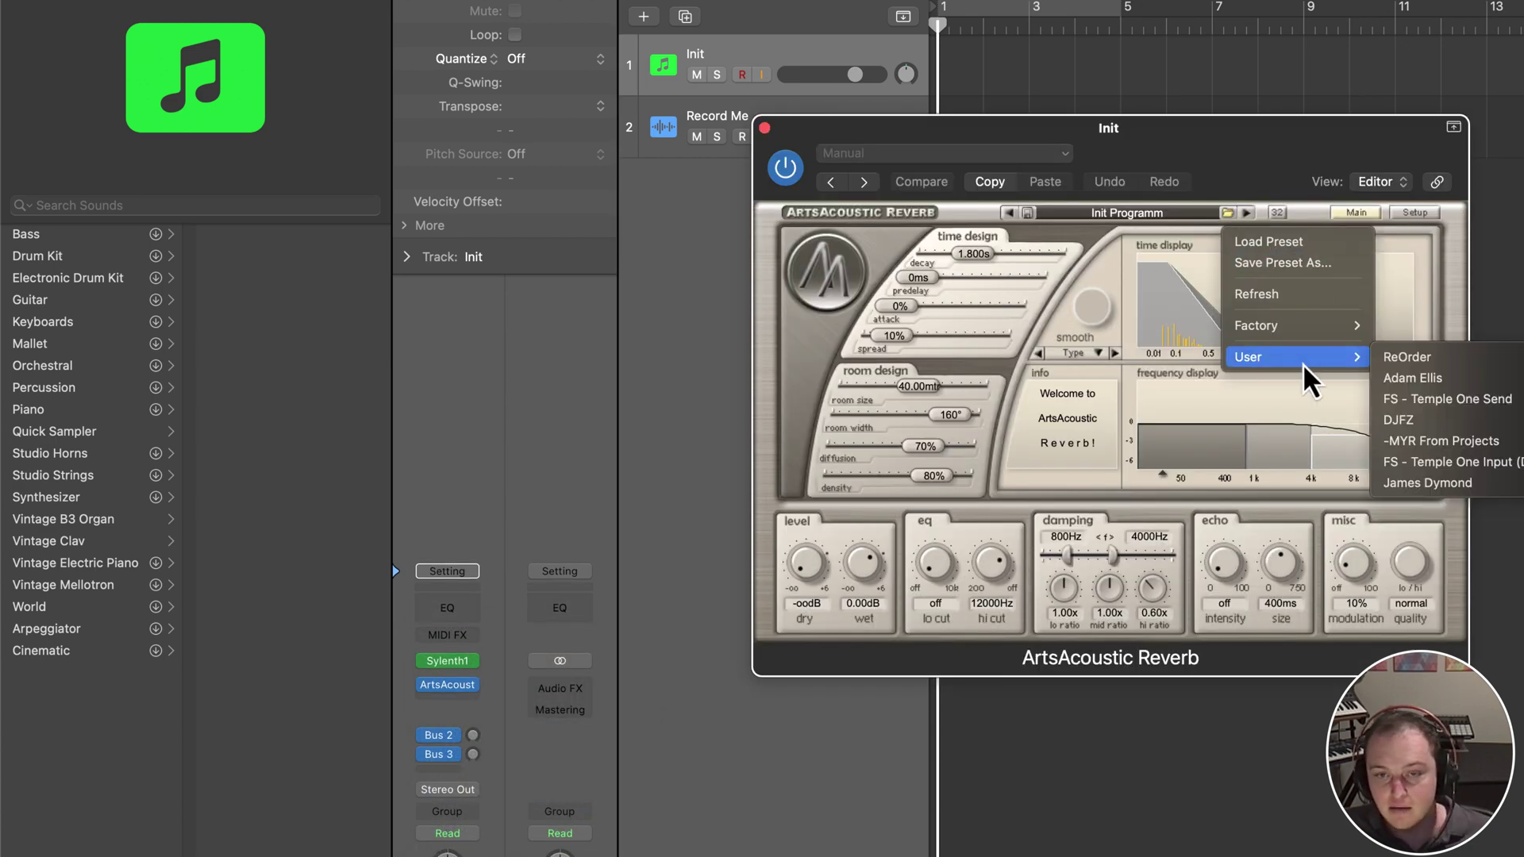
pyautogui.moveTo(1432, 459)
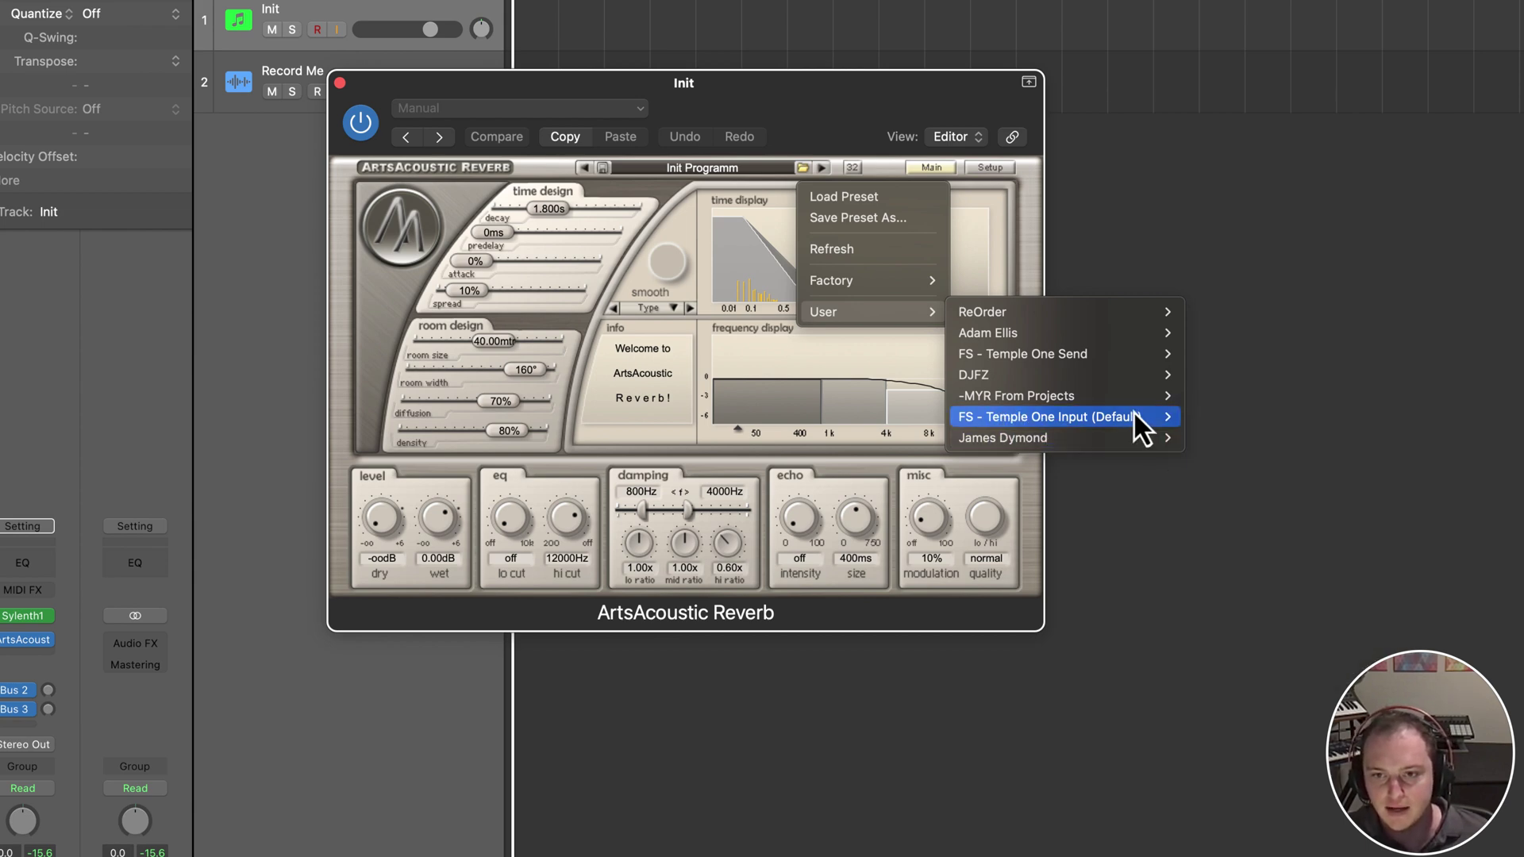
pyautogui.moveTo(1221, 496)
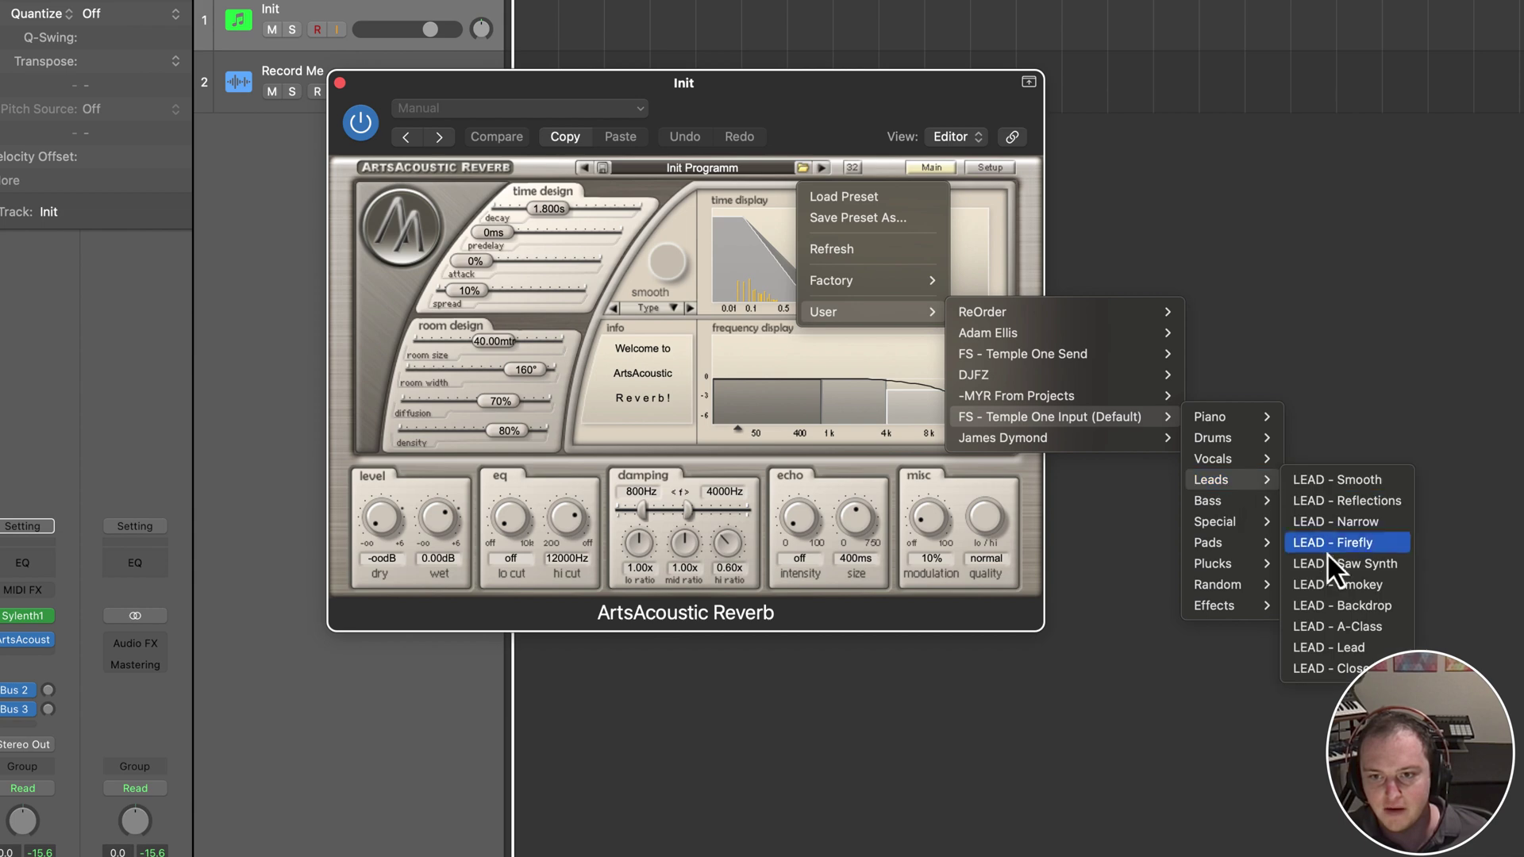
pyautogui.click(1346, 626)
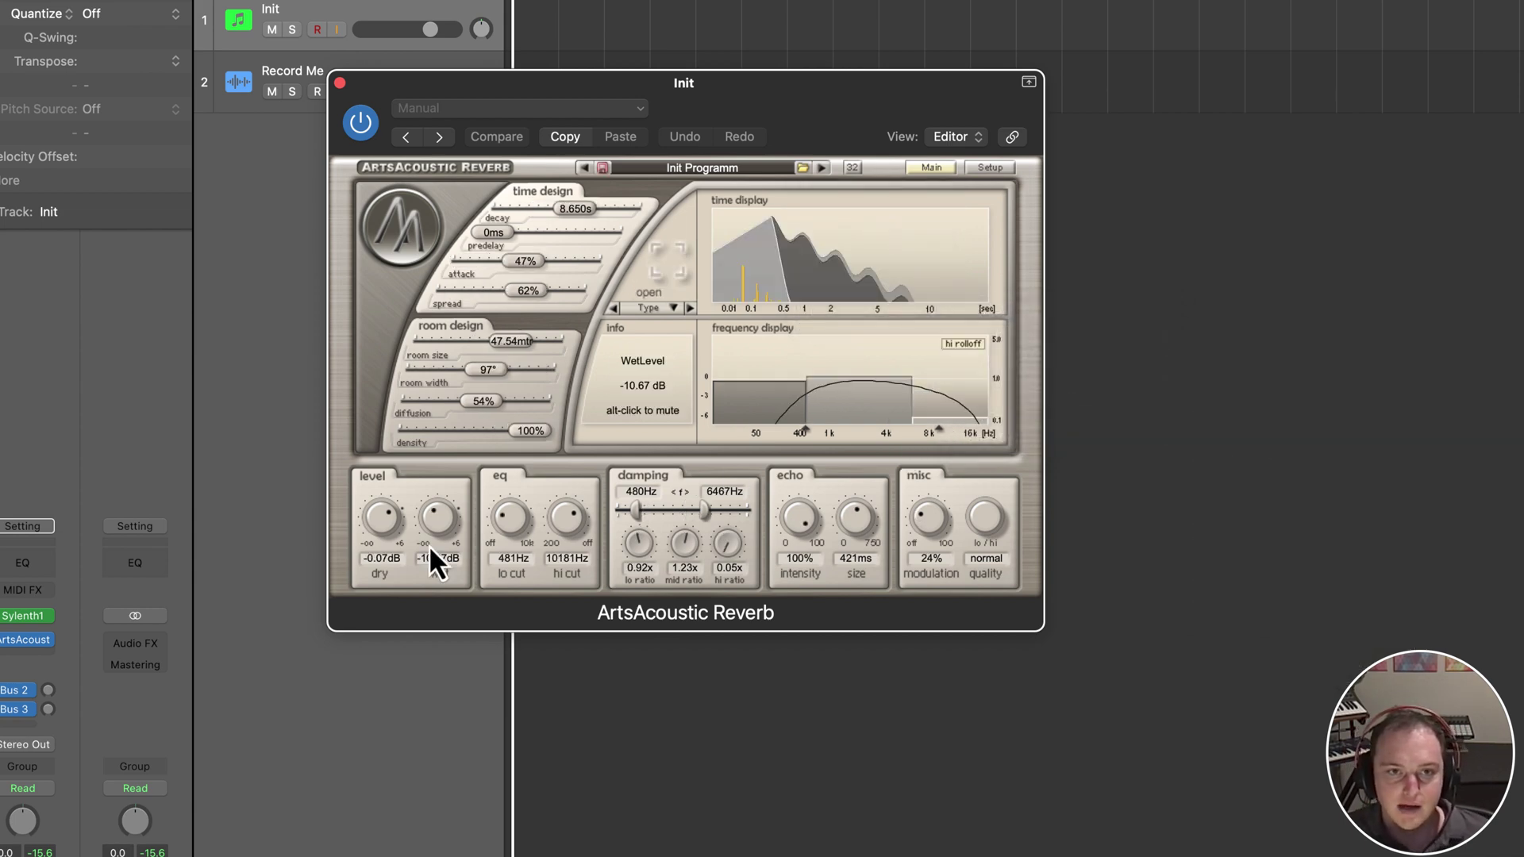
# Move the reverb window aside, show the mixer, and copy ArtsAcoustic Reverb from the Init channel to the Record Me channel
pyautogui.moveTo(598, 87); pyautogui.dragTo(892, 101)
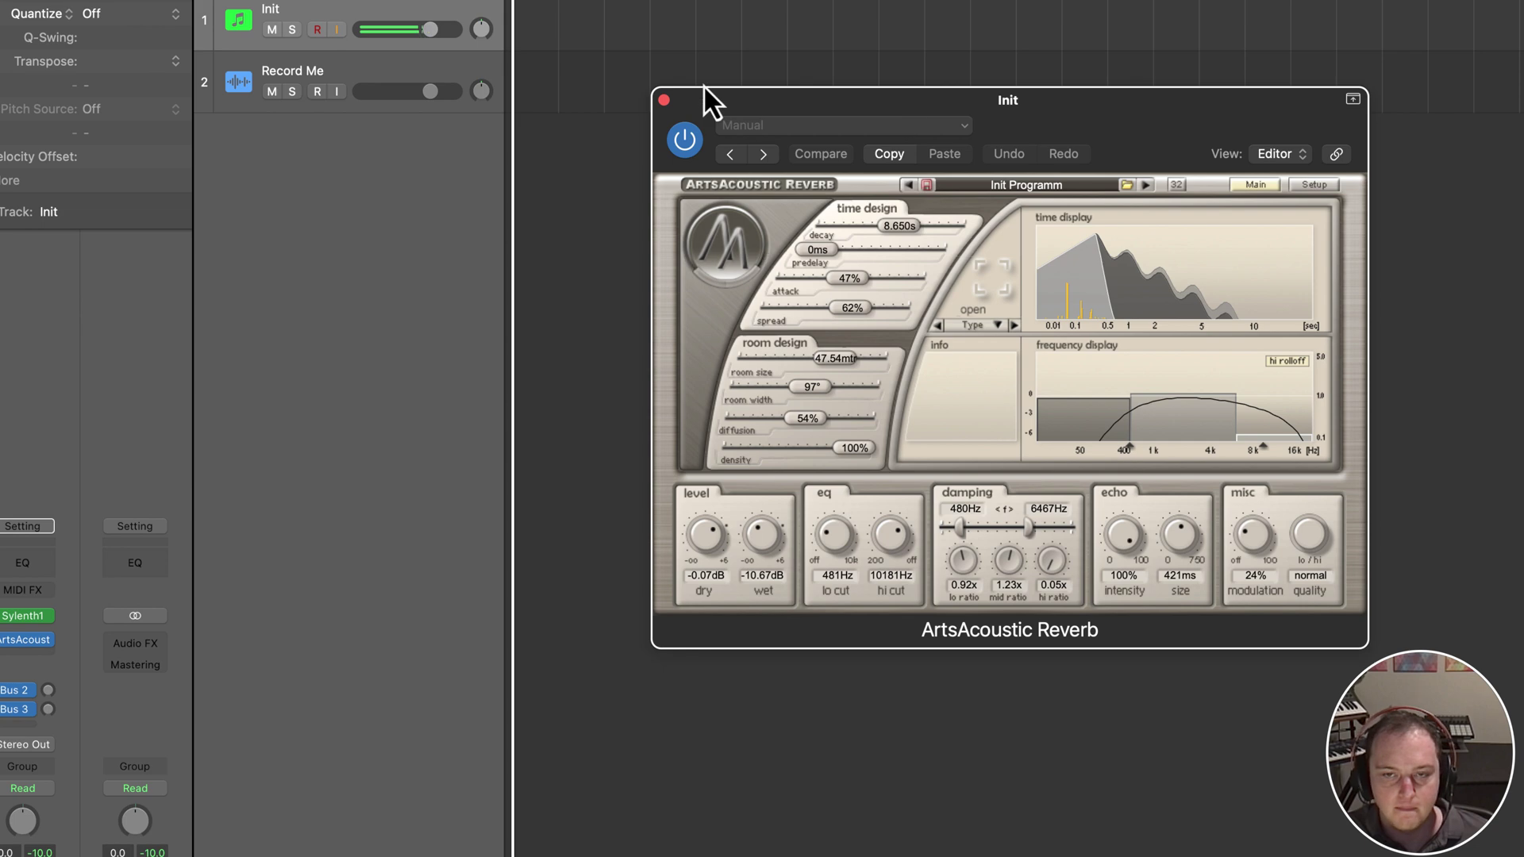
pyautogui.moveTo(987, 107); pyautogui.dragTo(1206, 193)
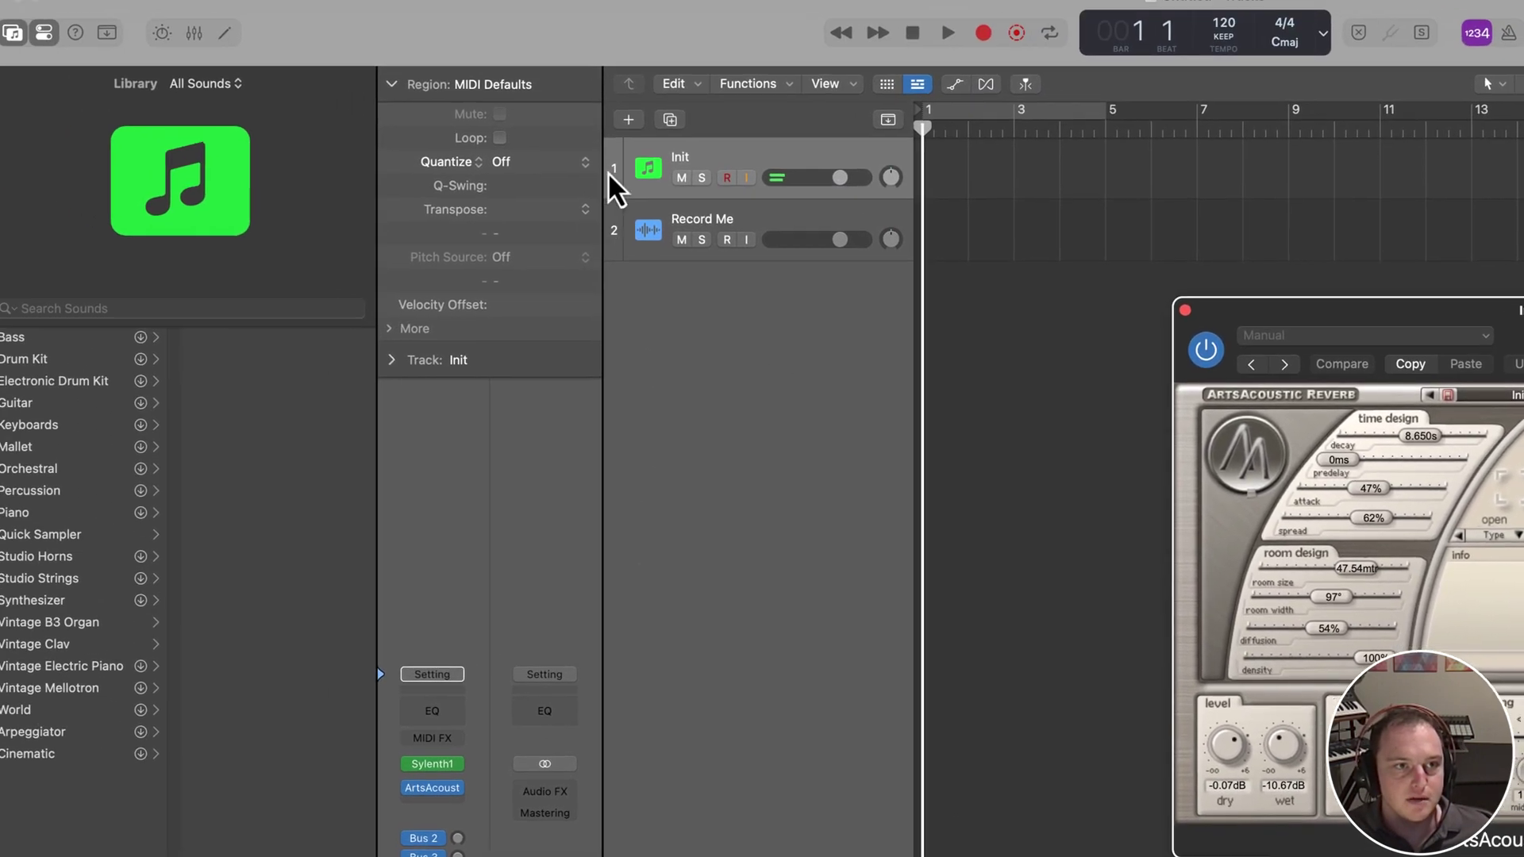
pyautogui.click(195, 33)
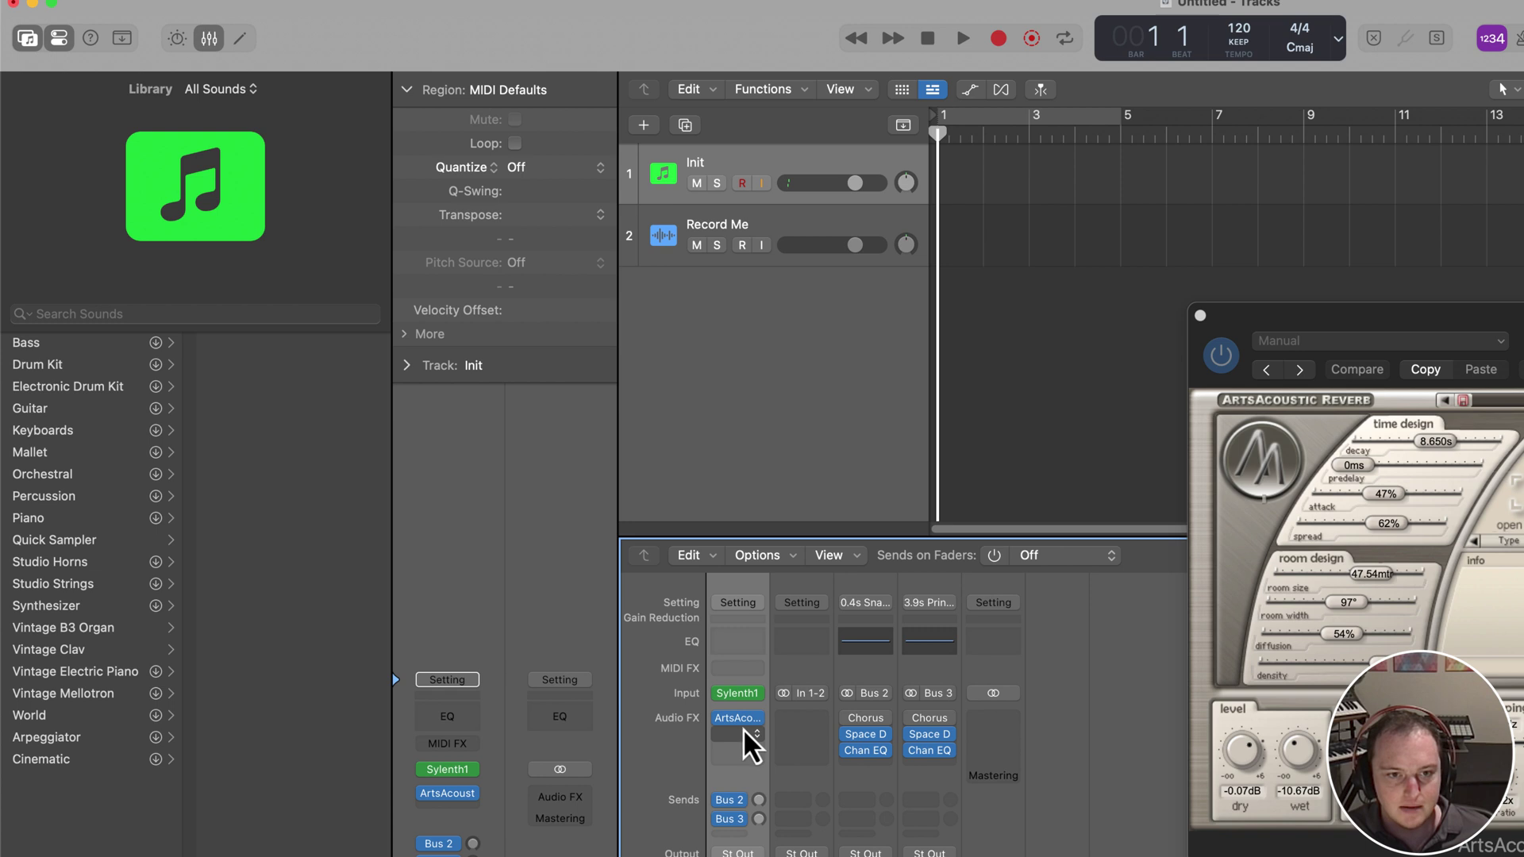
pyautogui.moveTo(736, 721); pyautogui.dragTo(804, 723)
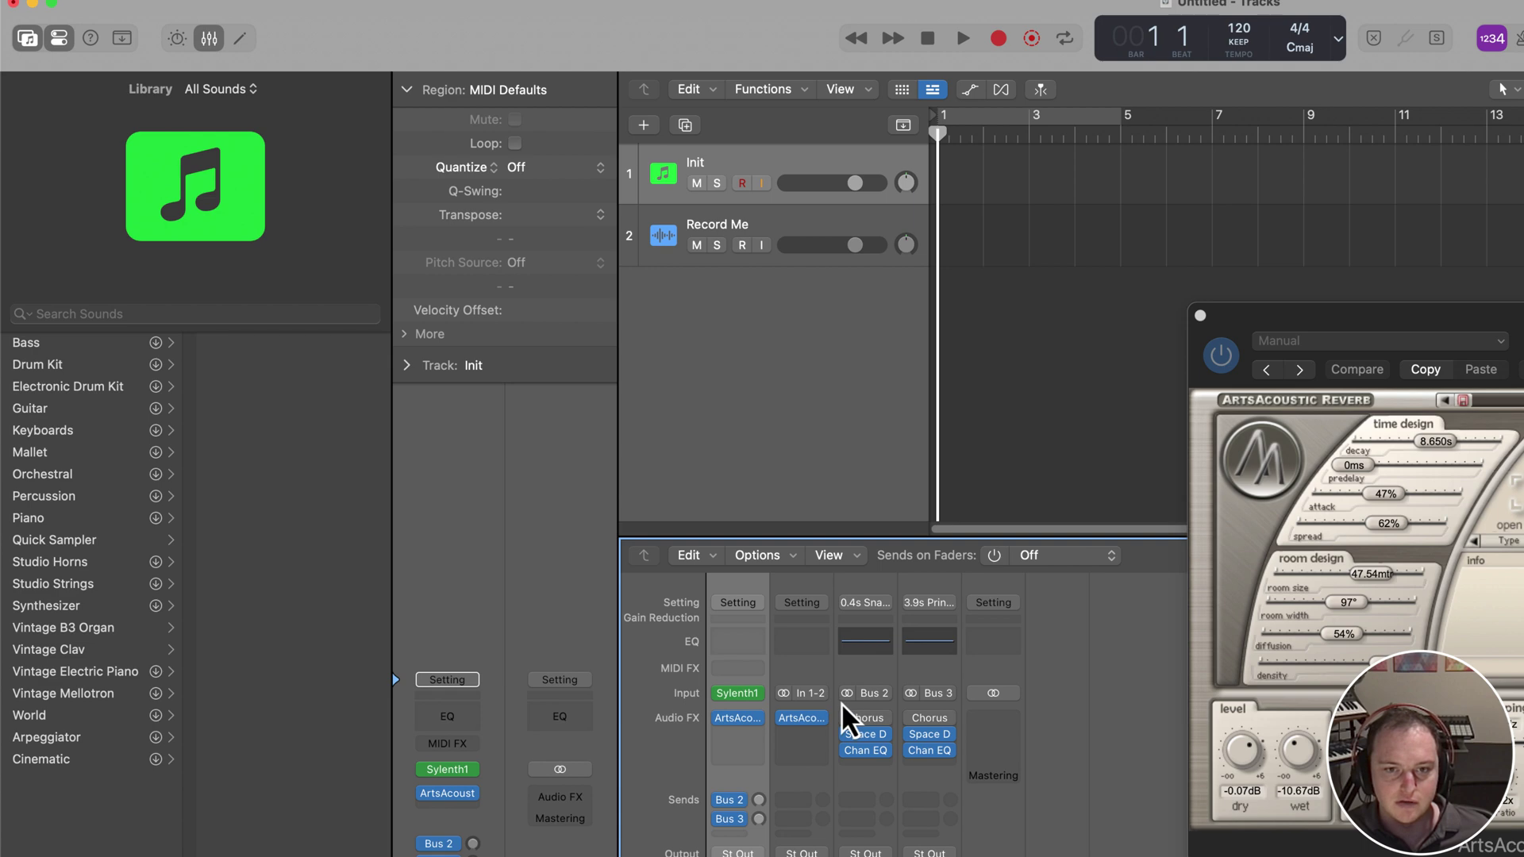
# Set the dry level of the Record Me channel's ArtsAcoustic Reverb to -oo dB and close both reverb windows
pyautogui.click(802, 716)
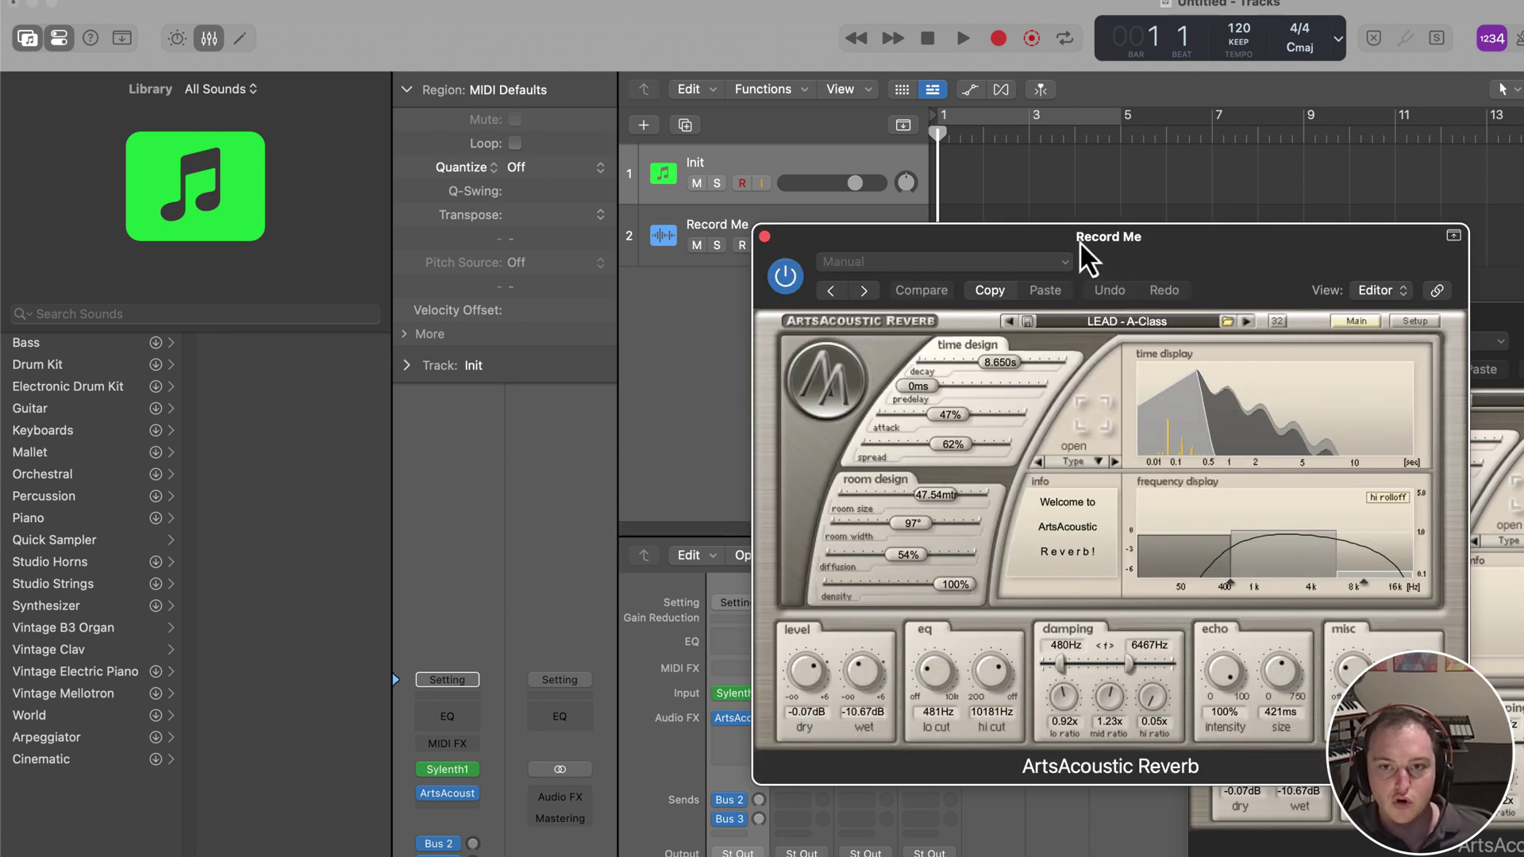
pyautogui.moveTo(1079, 241); pyautogui.dragTo(1516, 321)
pyautogui.moveTo(1420, 319); pyautogui.dragTo(740, 119)
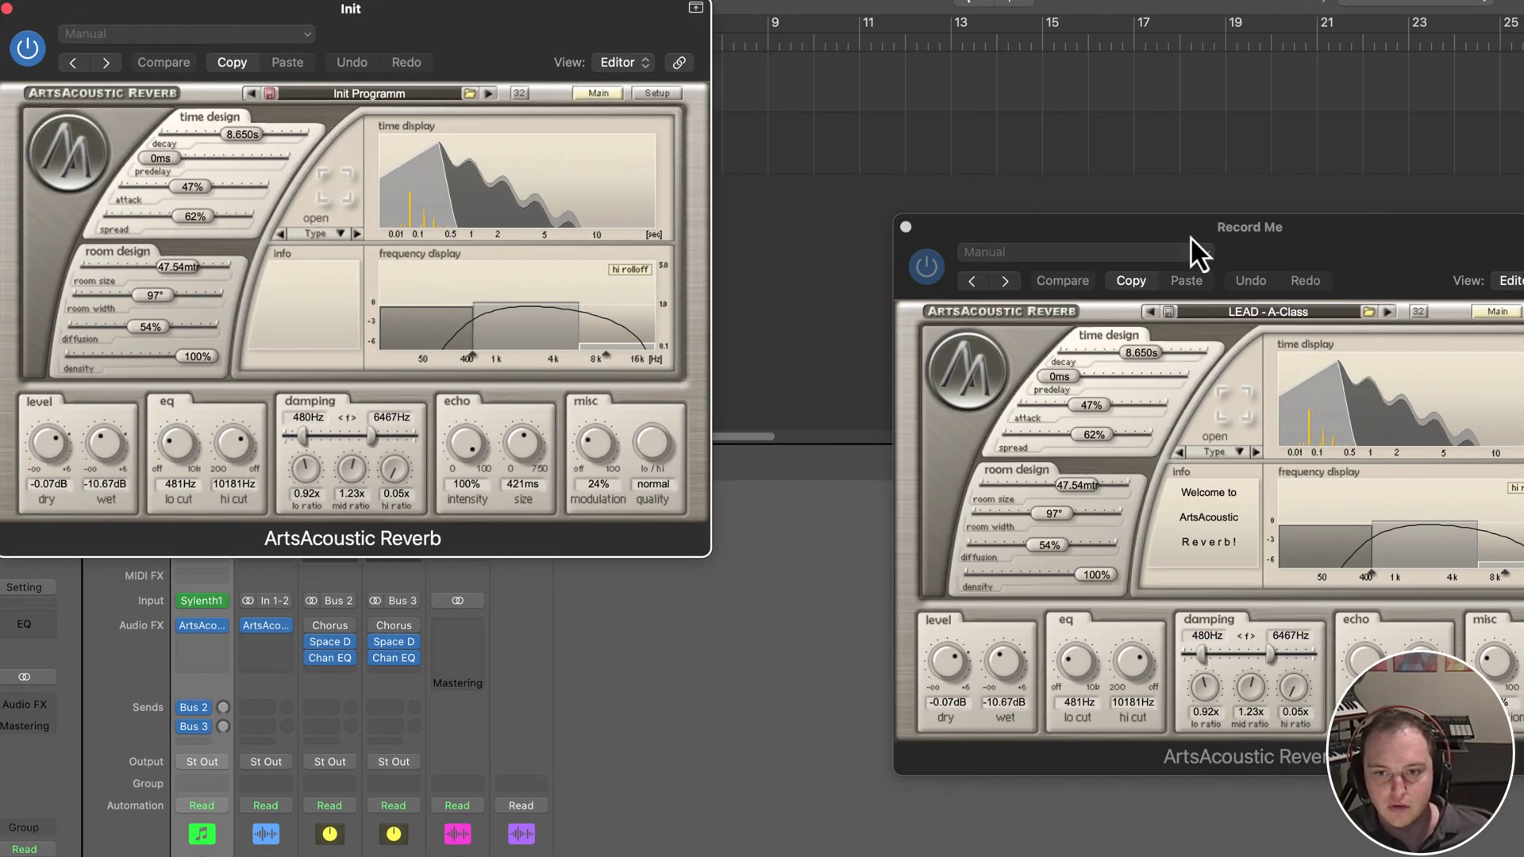
pyautogui.moveTo(1240, 224); pyautogui.dragTo(1248, 210)
pyautogui.moveTo(963, 655); pyautogui.dragTo(962, 699)
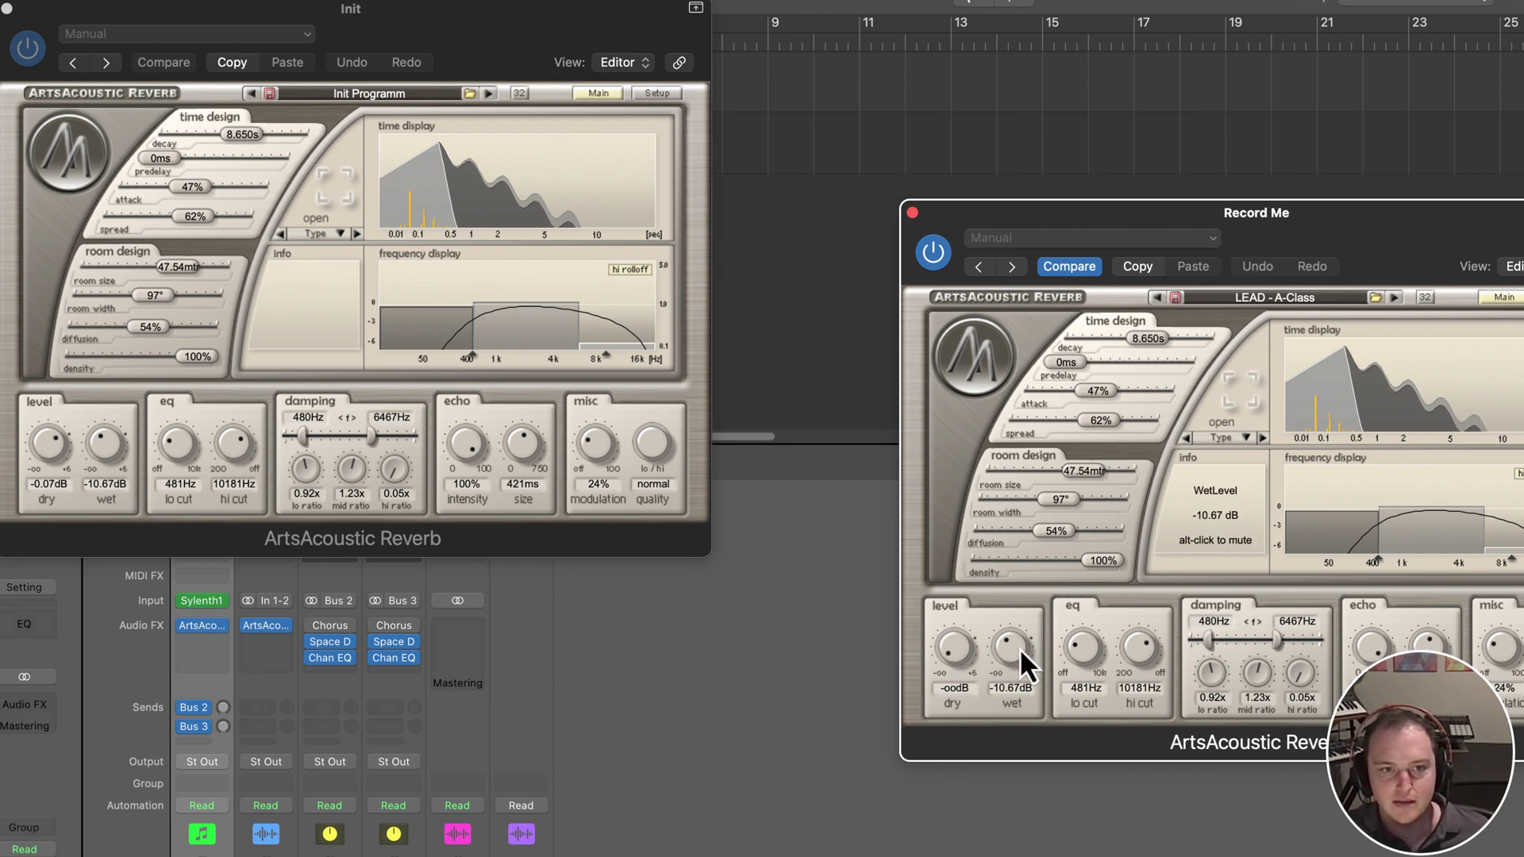
pyautogui.click(7, 8)
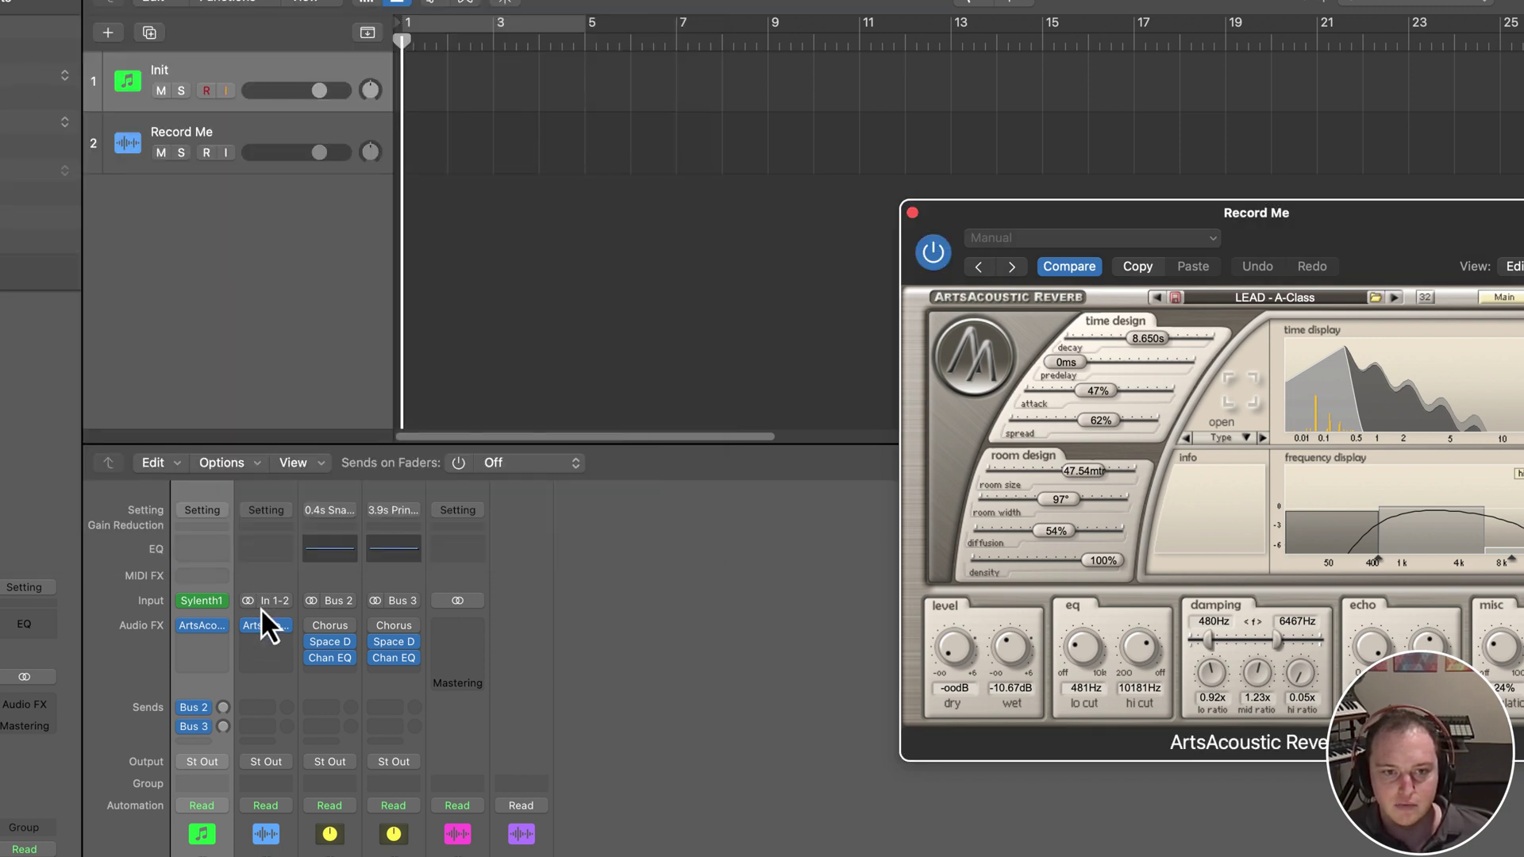
pyautogui.click(913, 213)
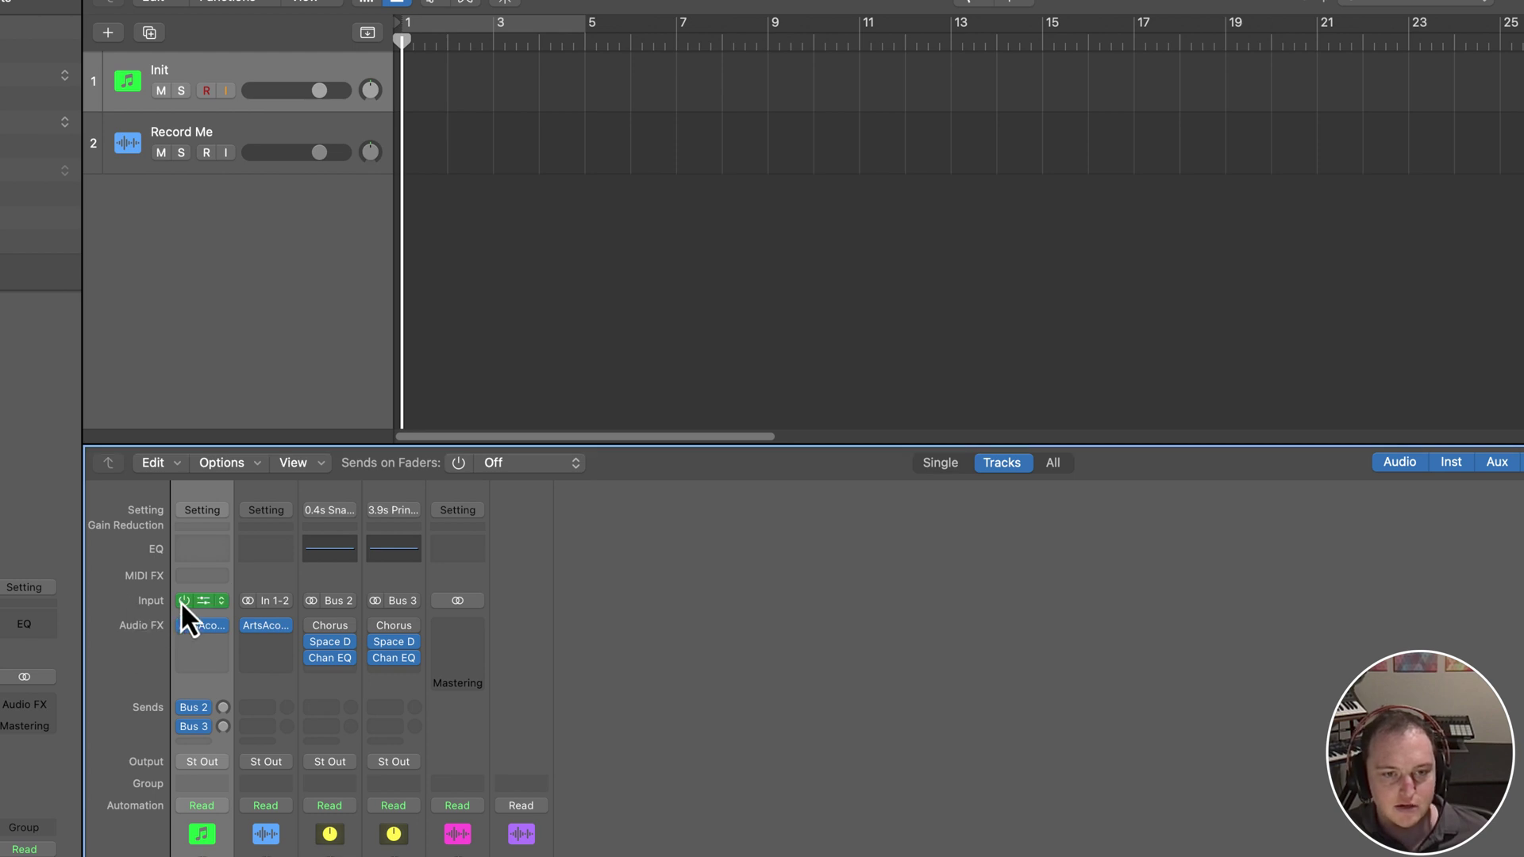
# Insert a stereo Space Designer on the Init channel below ArtsAcoustic Reverb
pyautogui.click(219, 643)
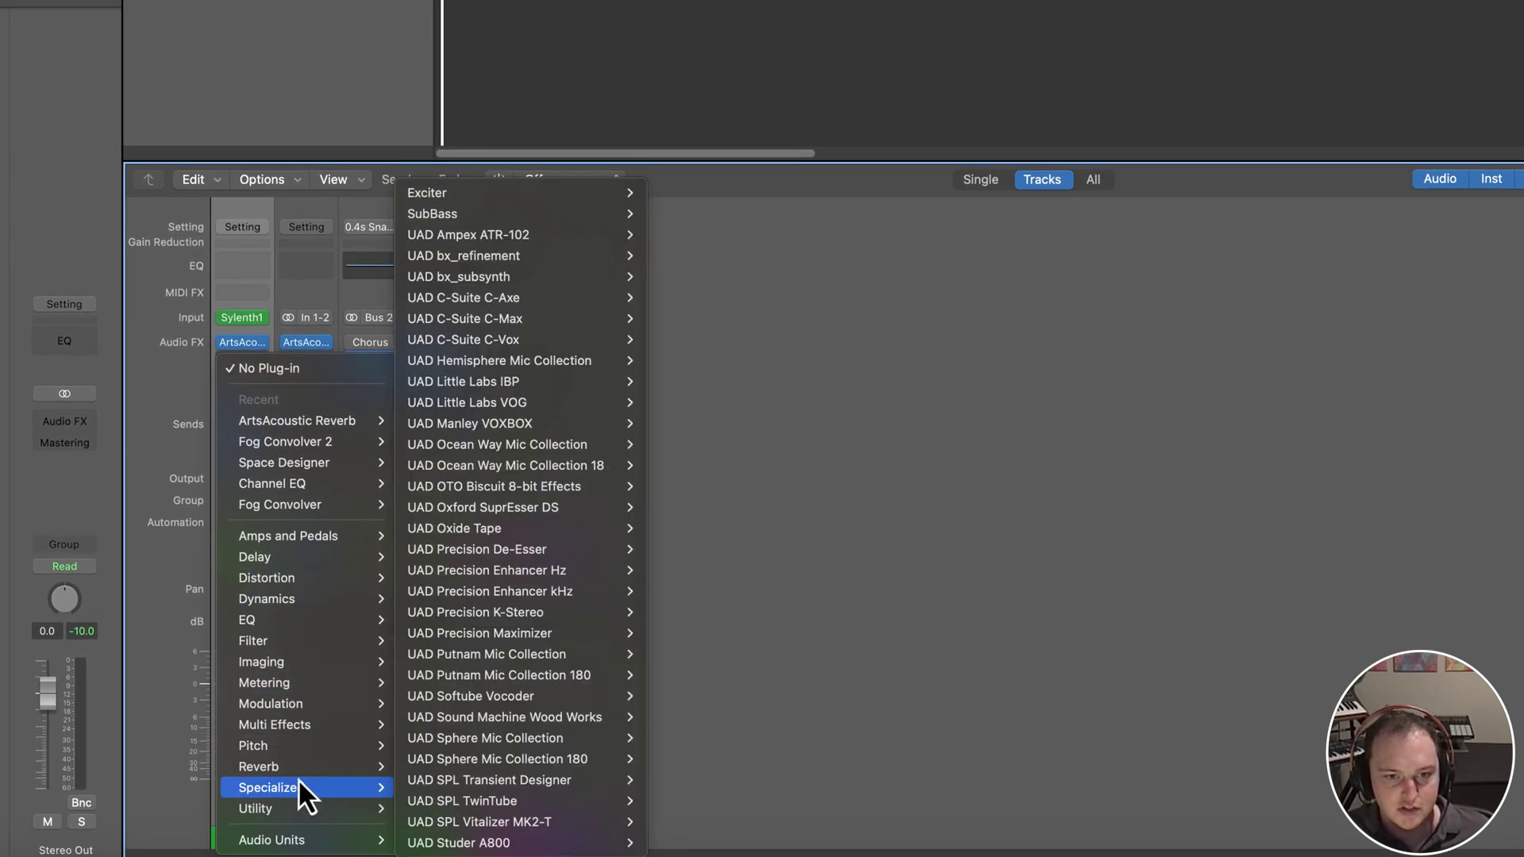
pyautogui.moveTo(330, 766)
pyautogui.moveTo(485, 532)
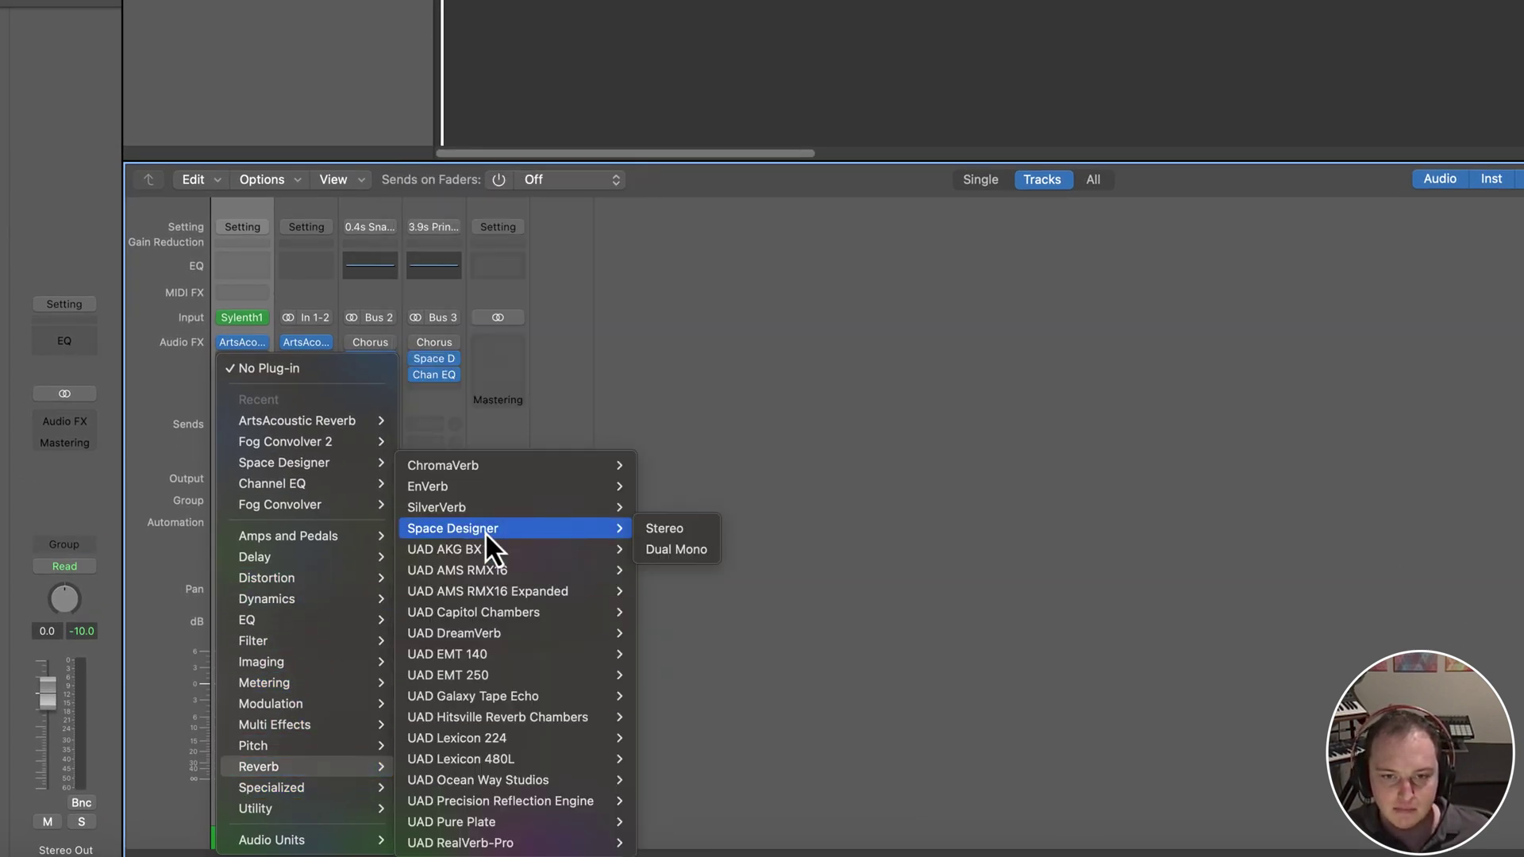
pyautogui.click(698, 530)
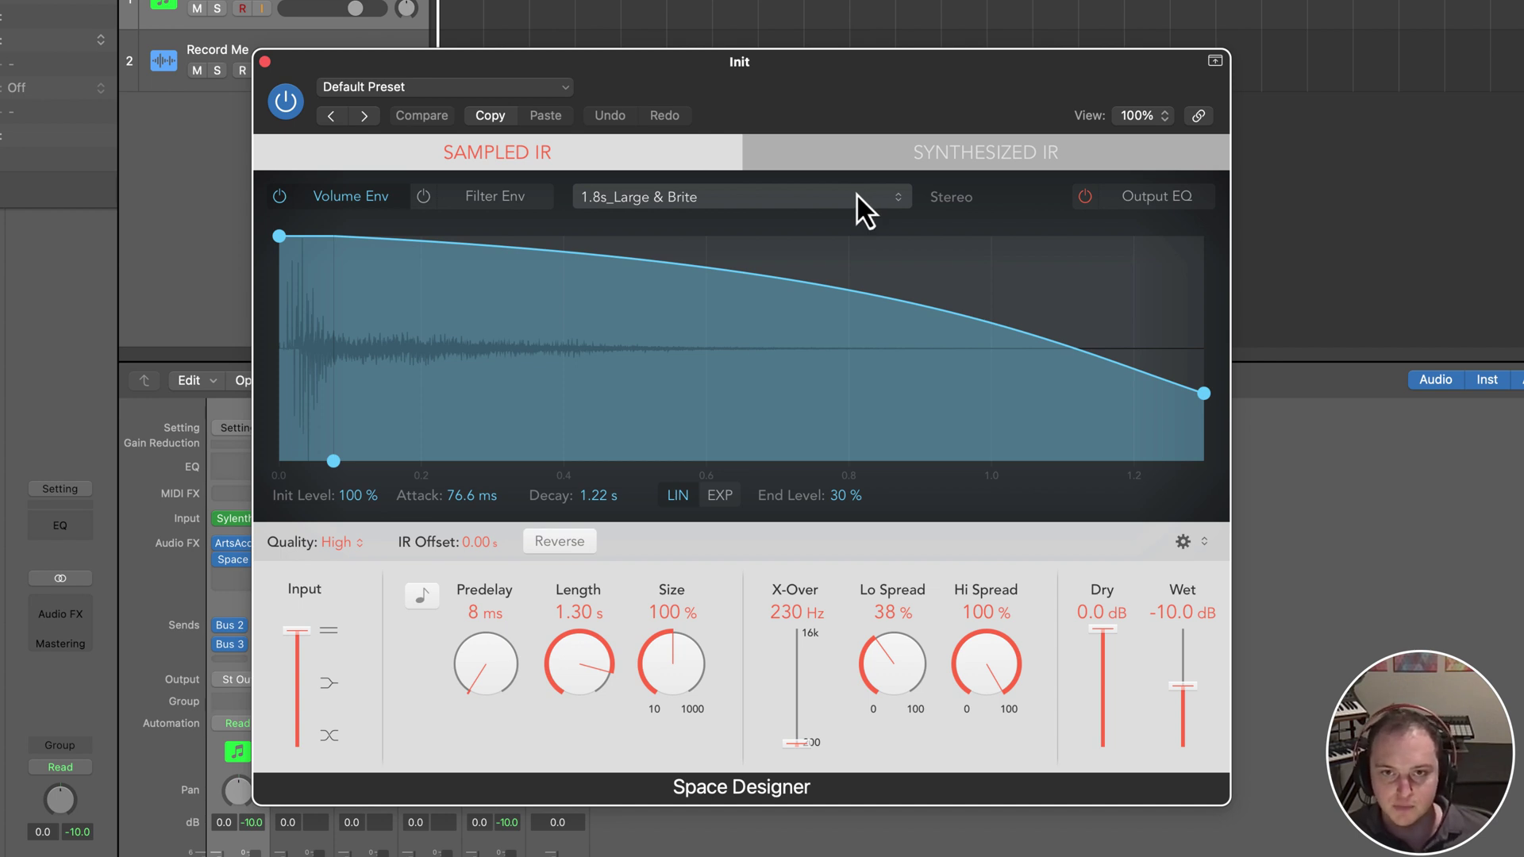
# Open the Impulse Response Utility from Space Designer and import the 1.8s_Large & Brite response with the Stereo track layout
pyautogui.moveTo(801, 64); pyautogui.dragTo(853, 68)
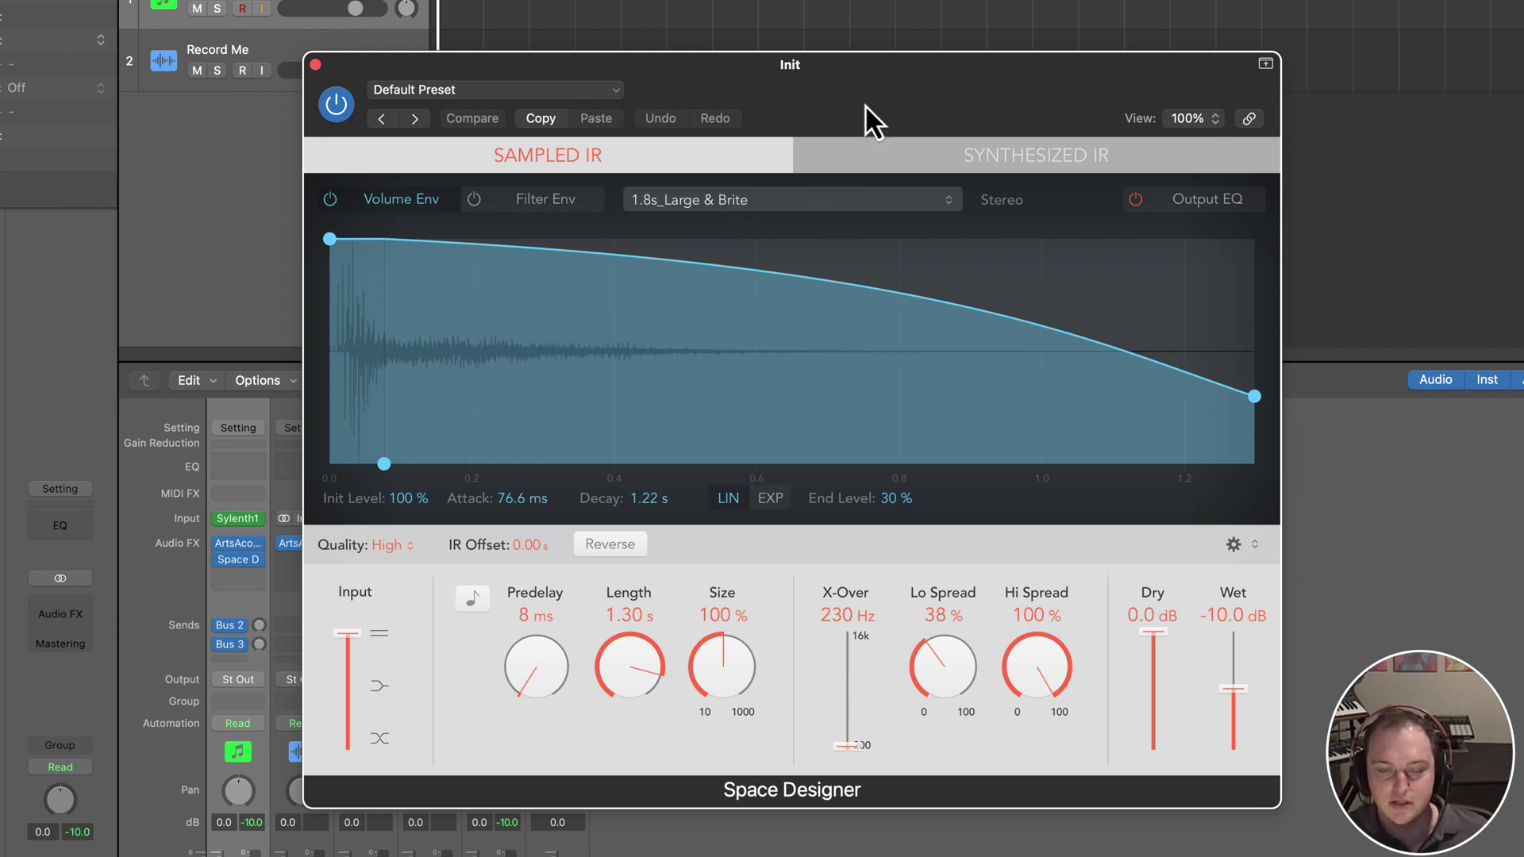
pyautogui.moveTo(865, 104); pyautogui.dragTo(476, 0)
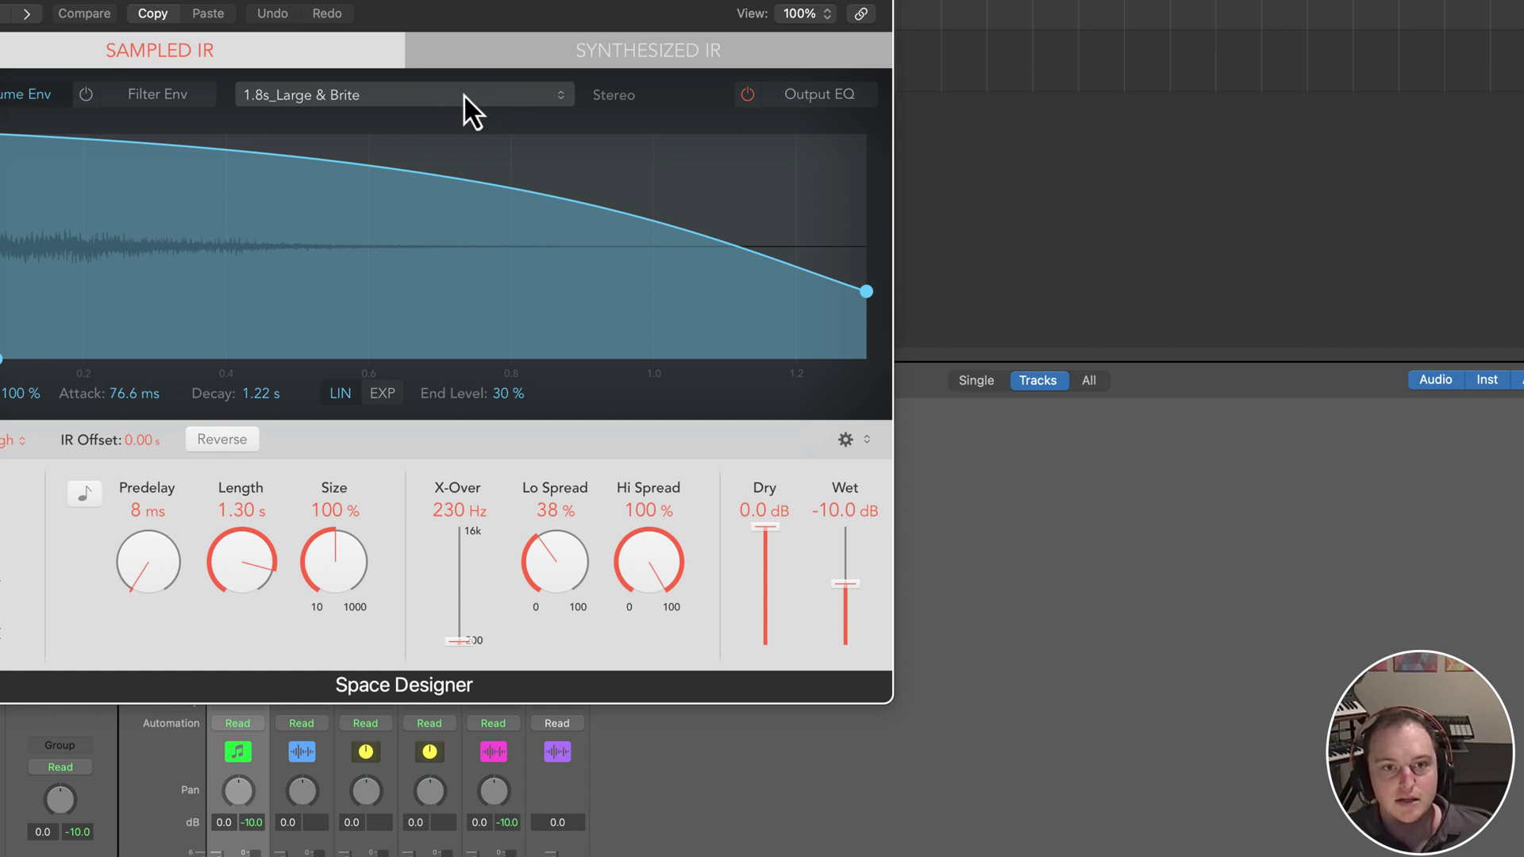
pyautogui.click(464, 95)
pyautogui.click(284, 86)
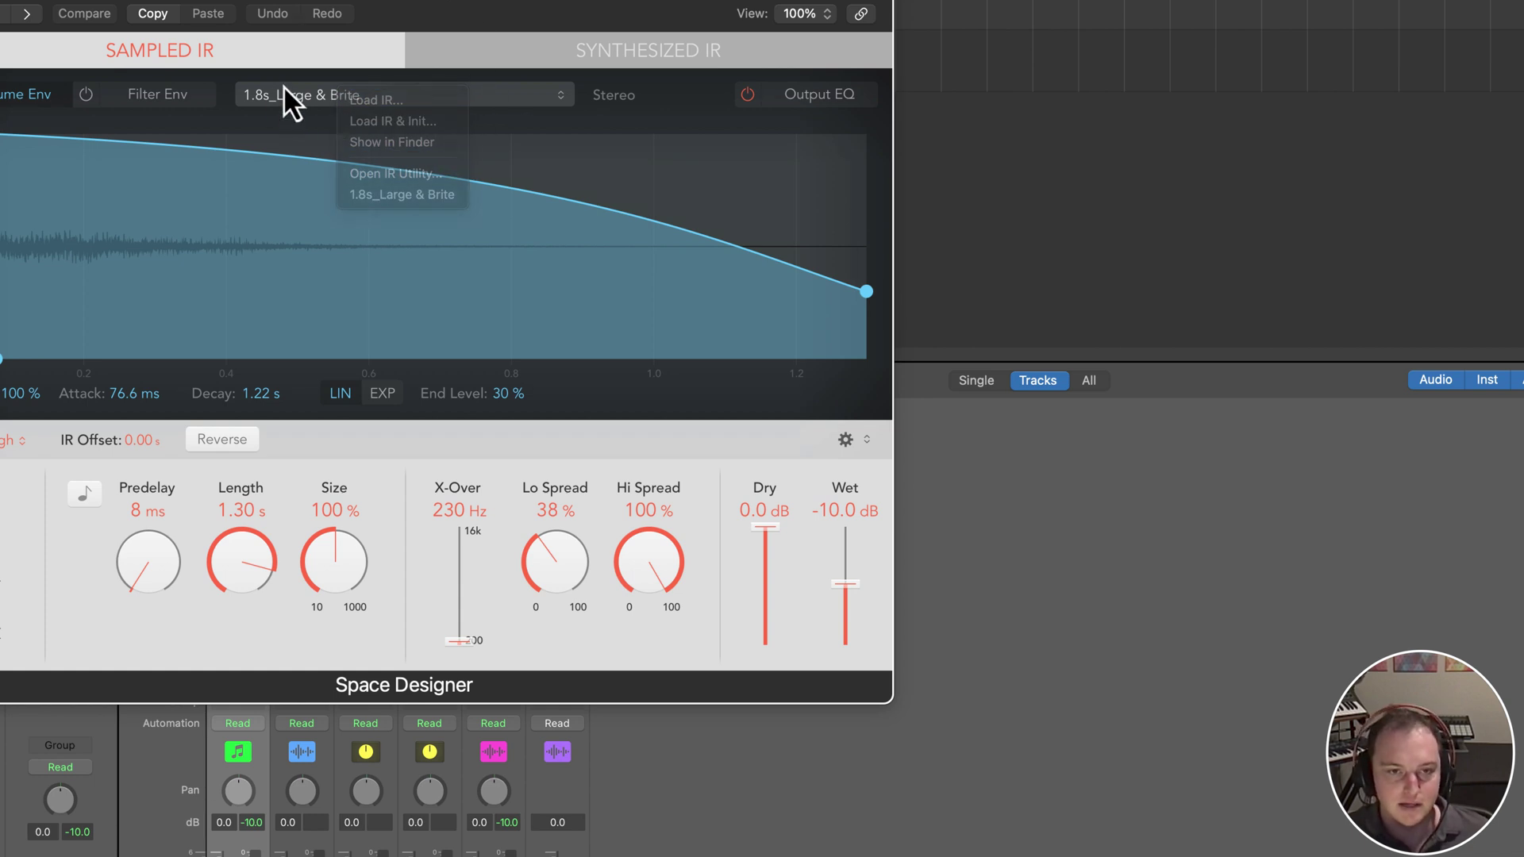
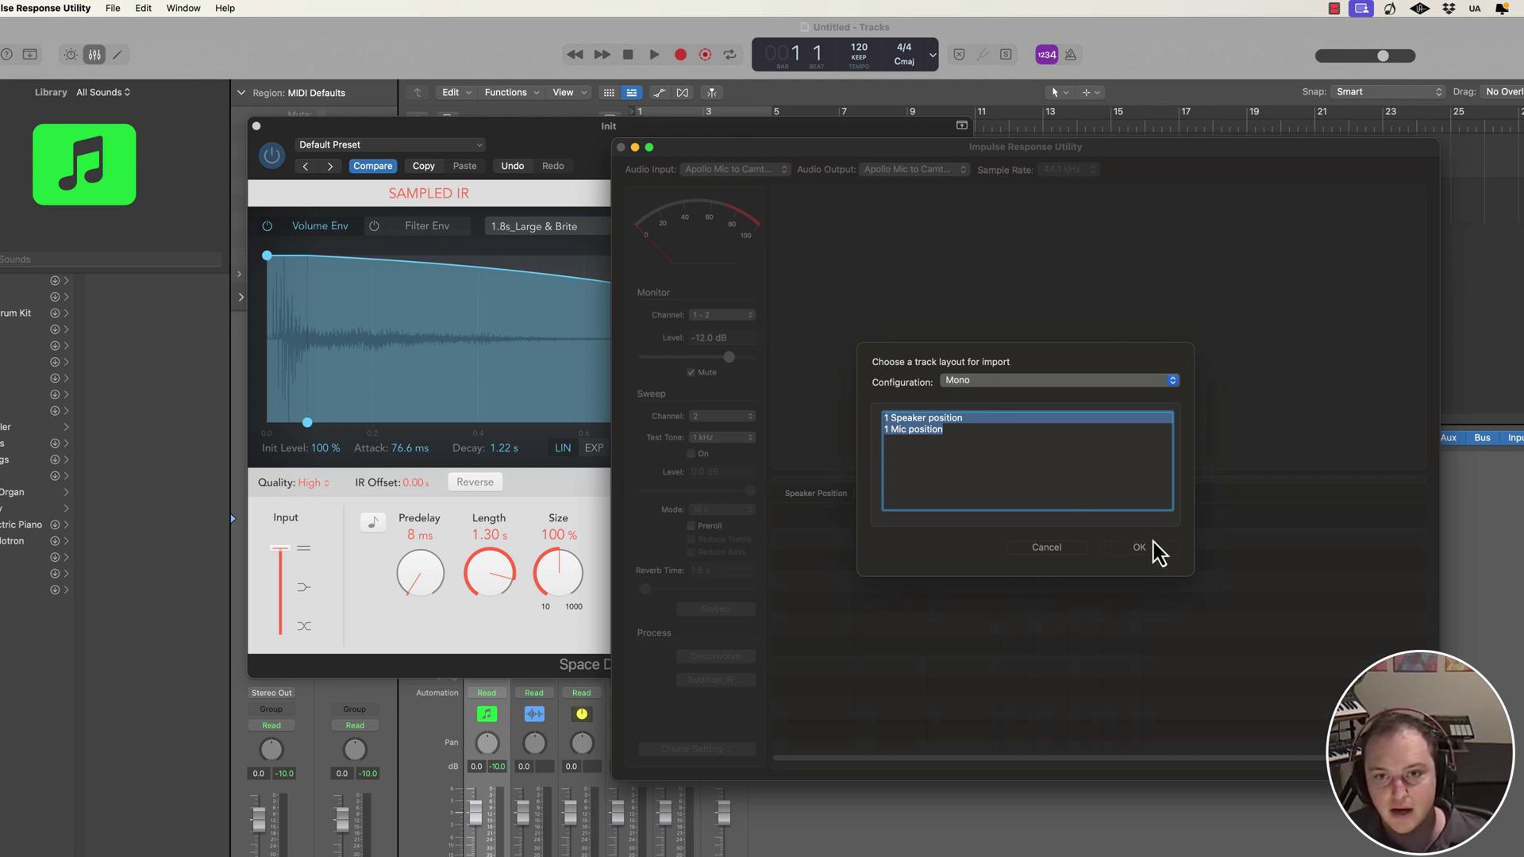
pyautogui.click(1034, 383)
pyautogui.click(1028, 395)
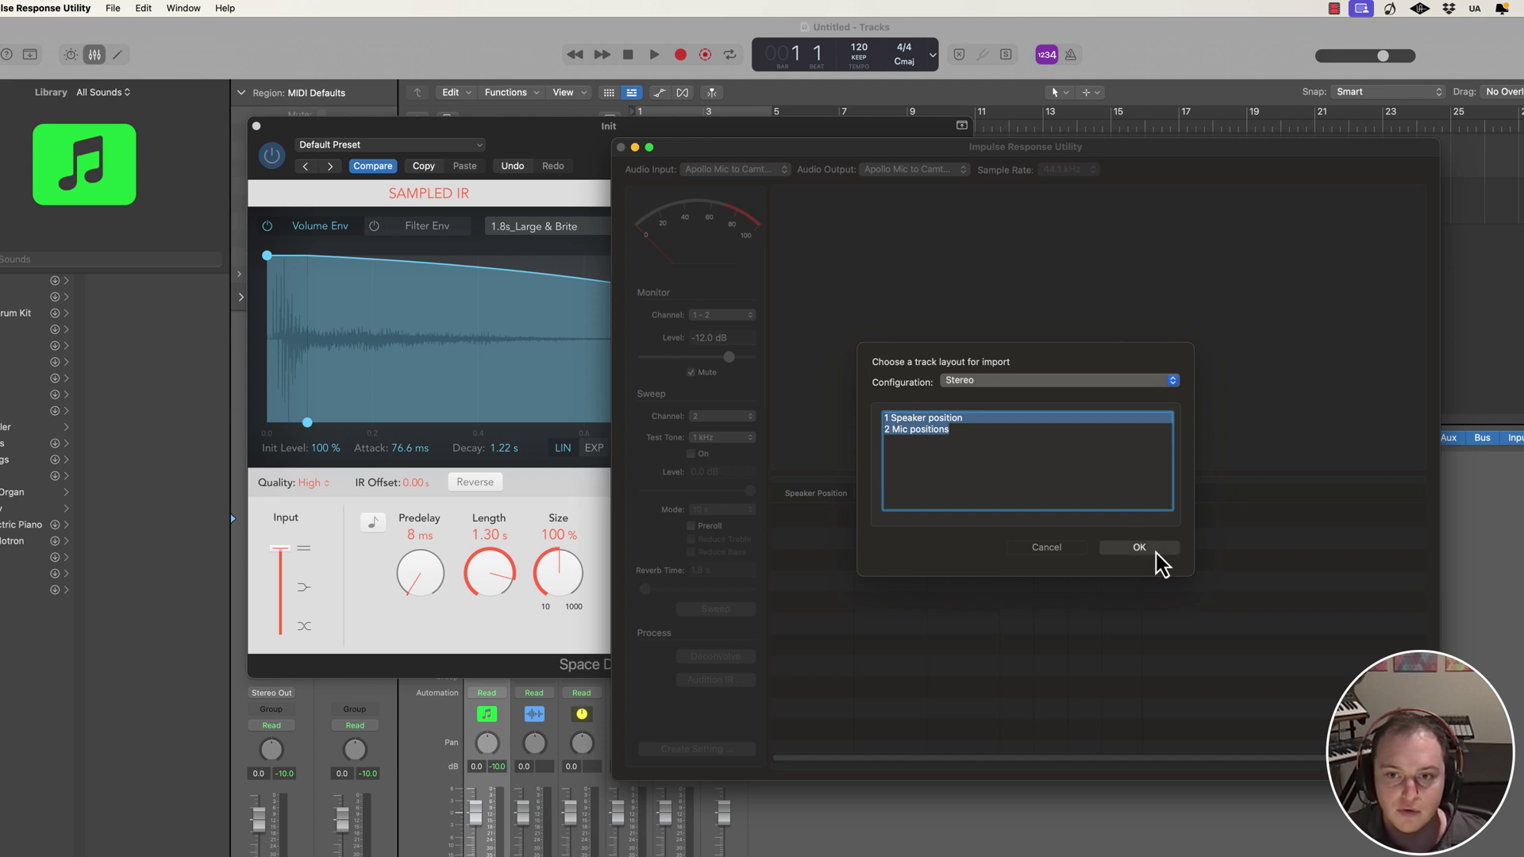
pyautogui.click(1145, 549)
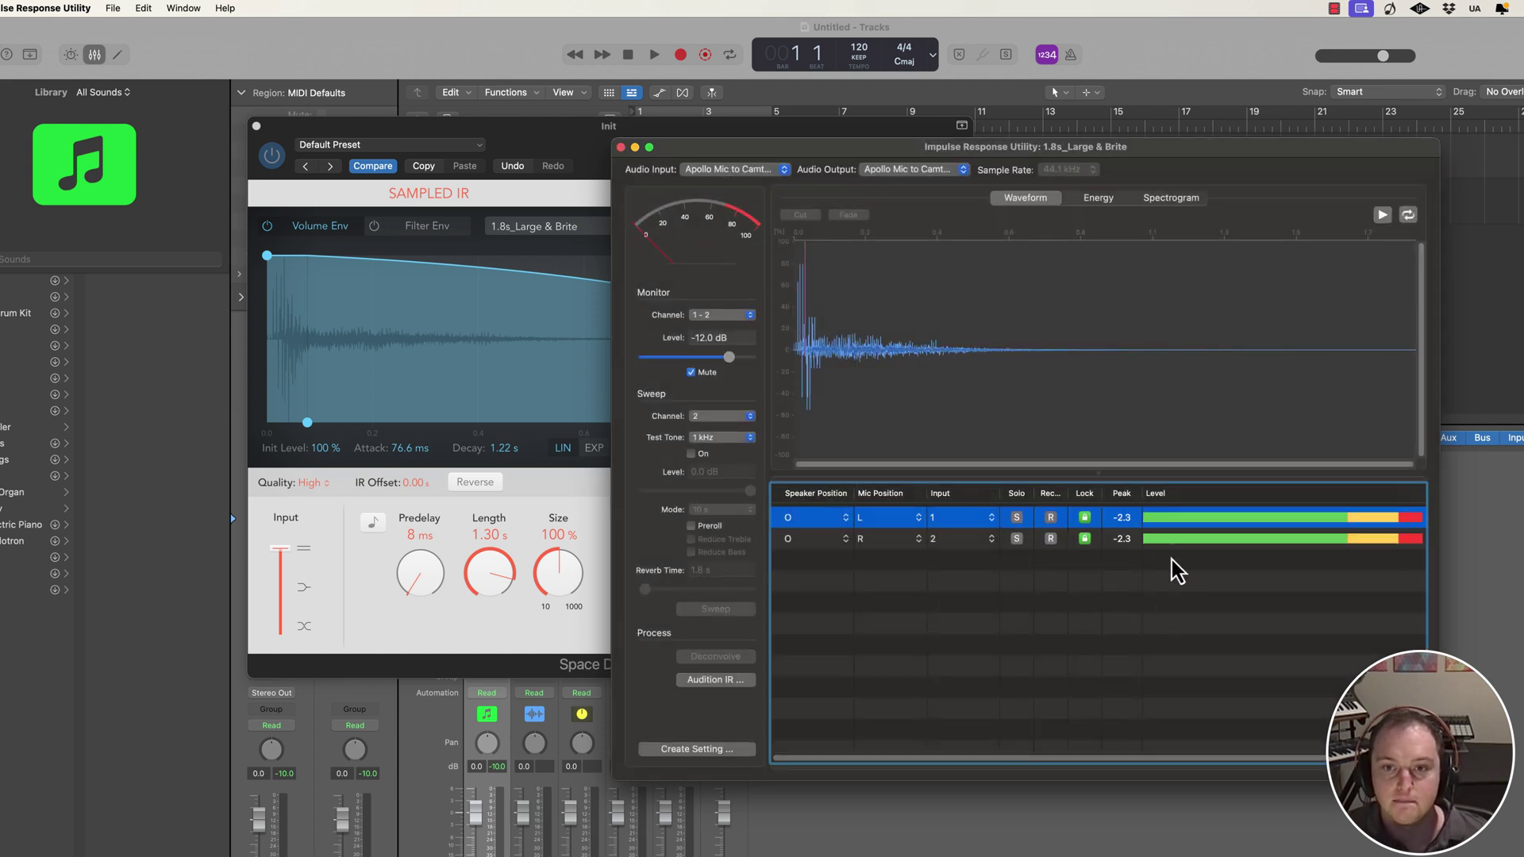
# Set the Impulse Response Utility's audio input to IR RX and its audio output to IR TX
pyautogui.click(887, 169)
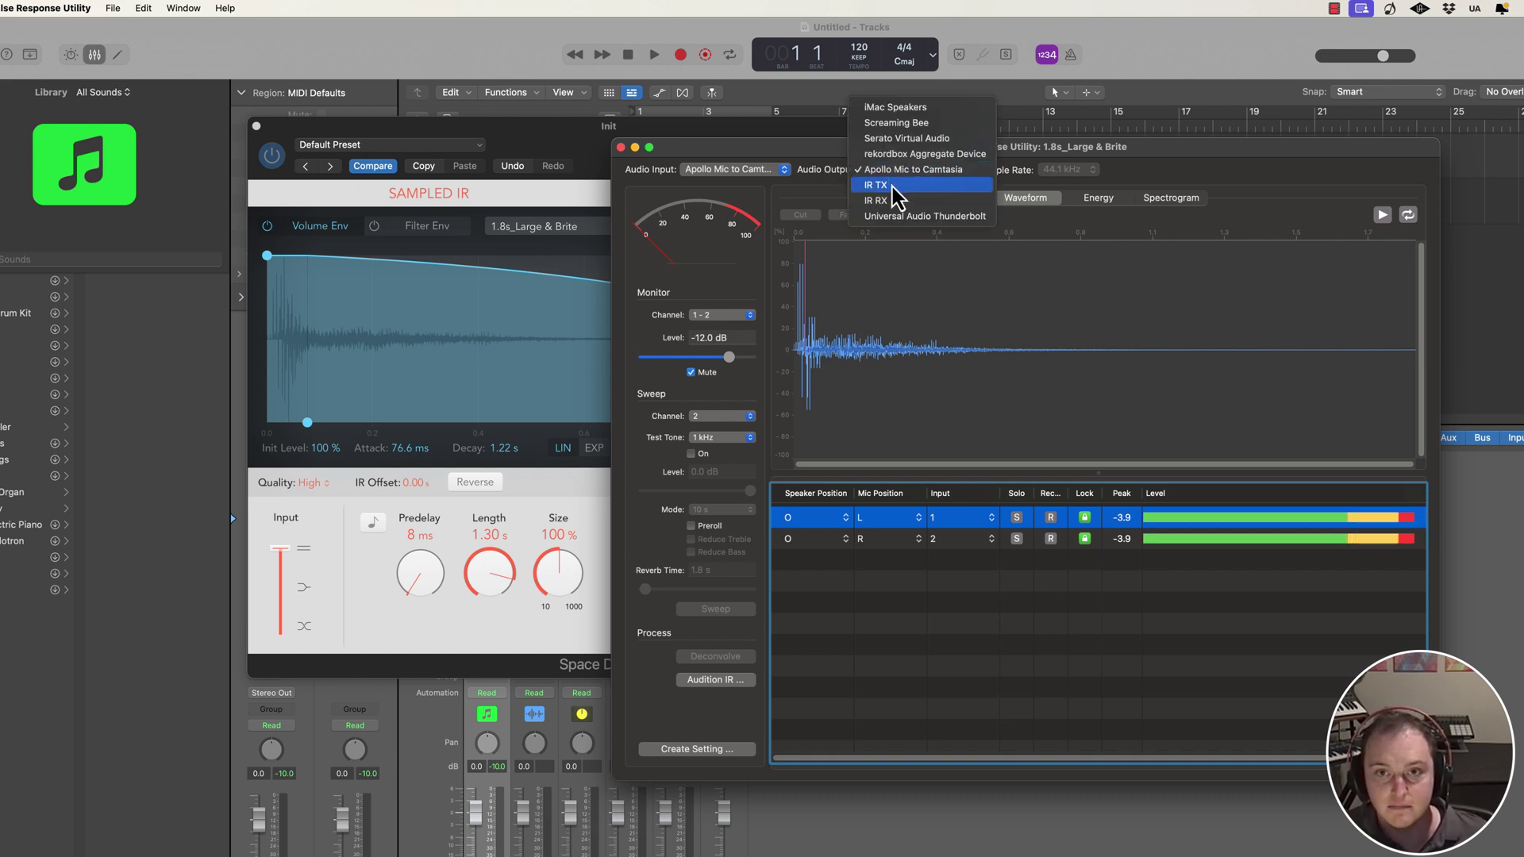
pyautogui.click(893, 186)
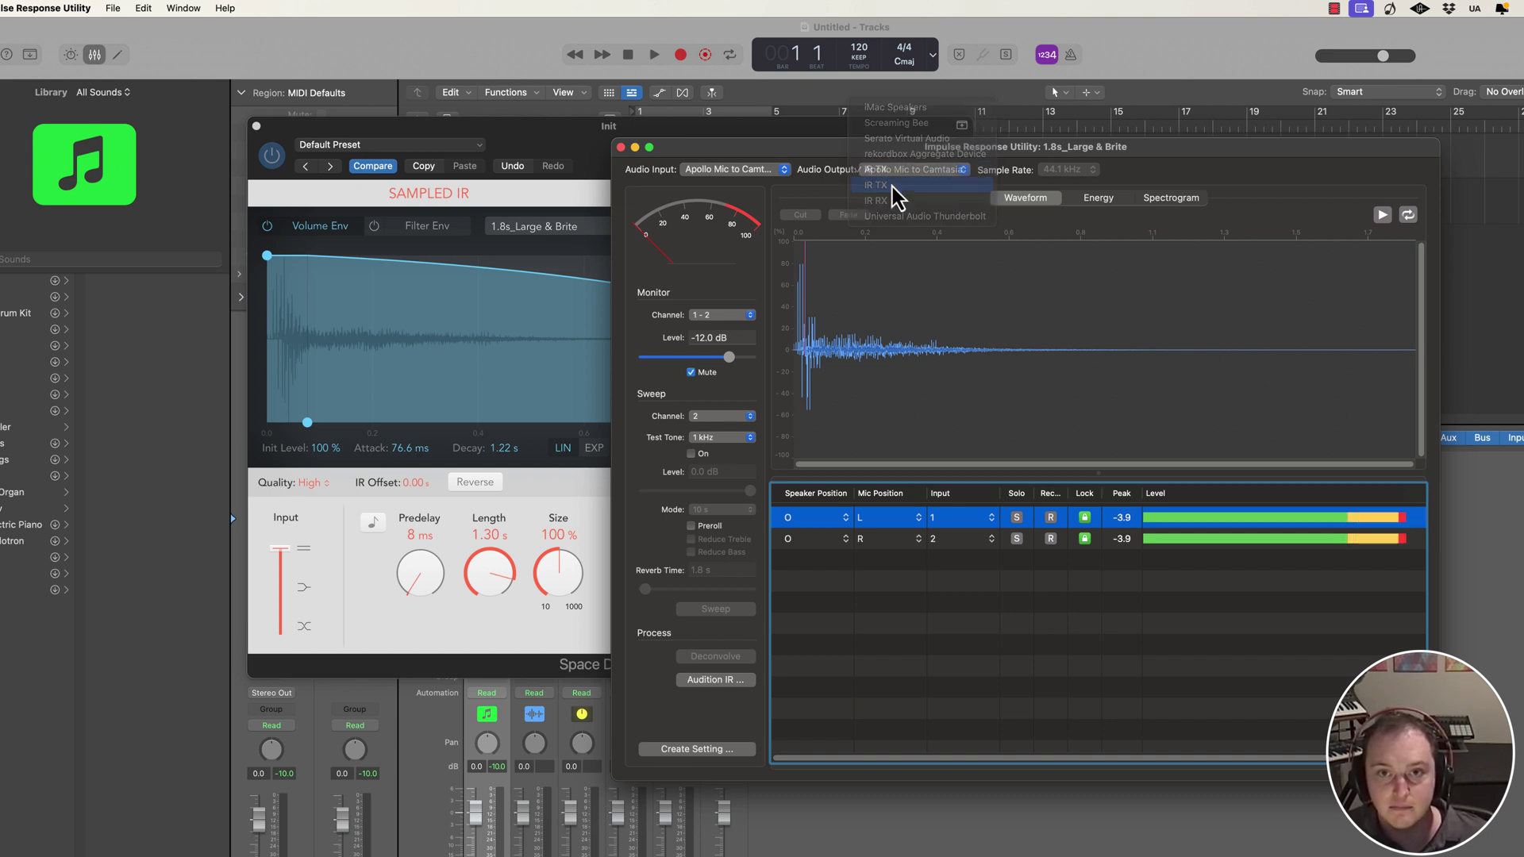
pyautogui.click(736, 170)
pyautogui.click(737, 203)
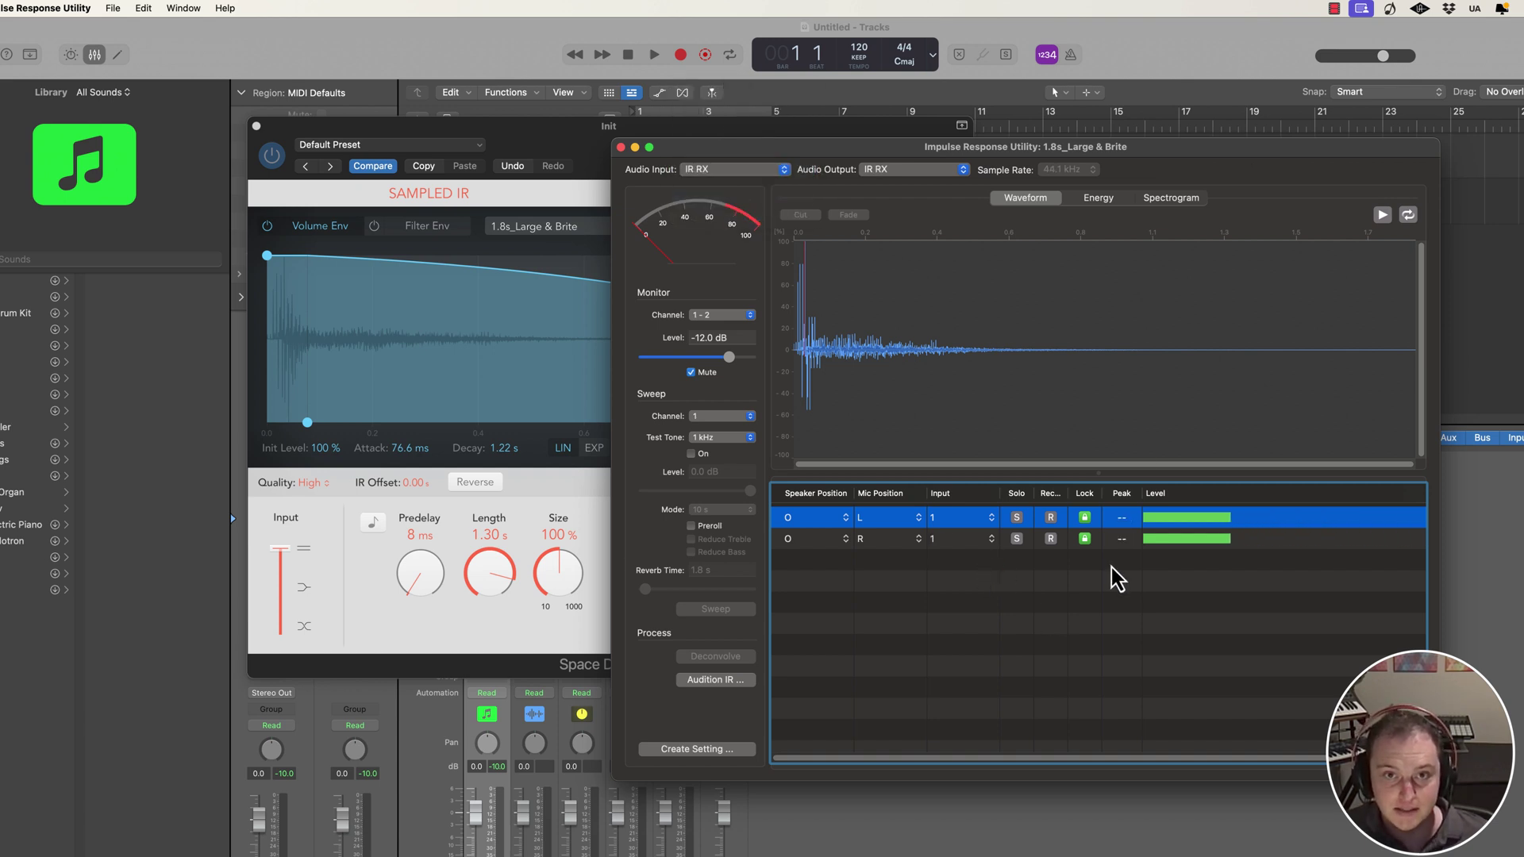
pyautogui.moveTo(879, 157); pyautogui.dragTo(917, 165)
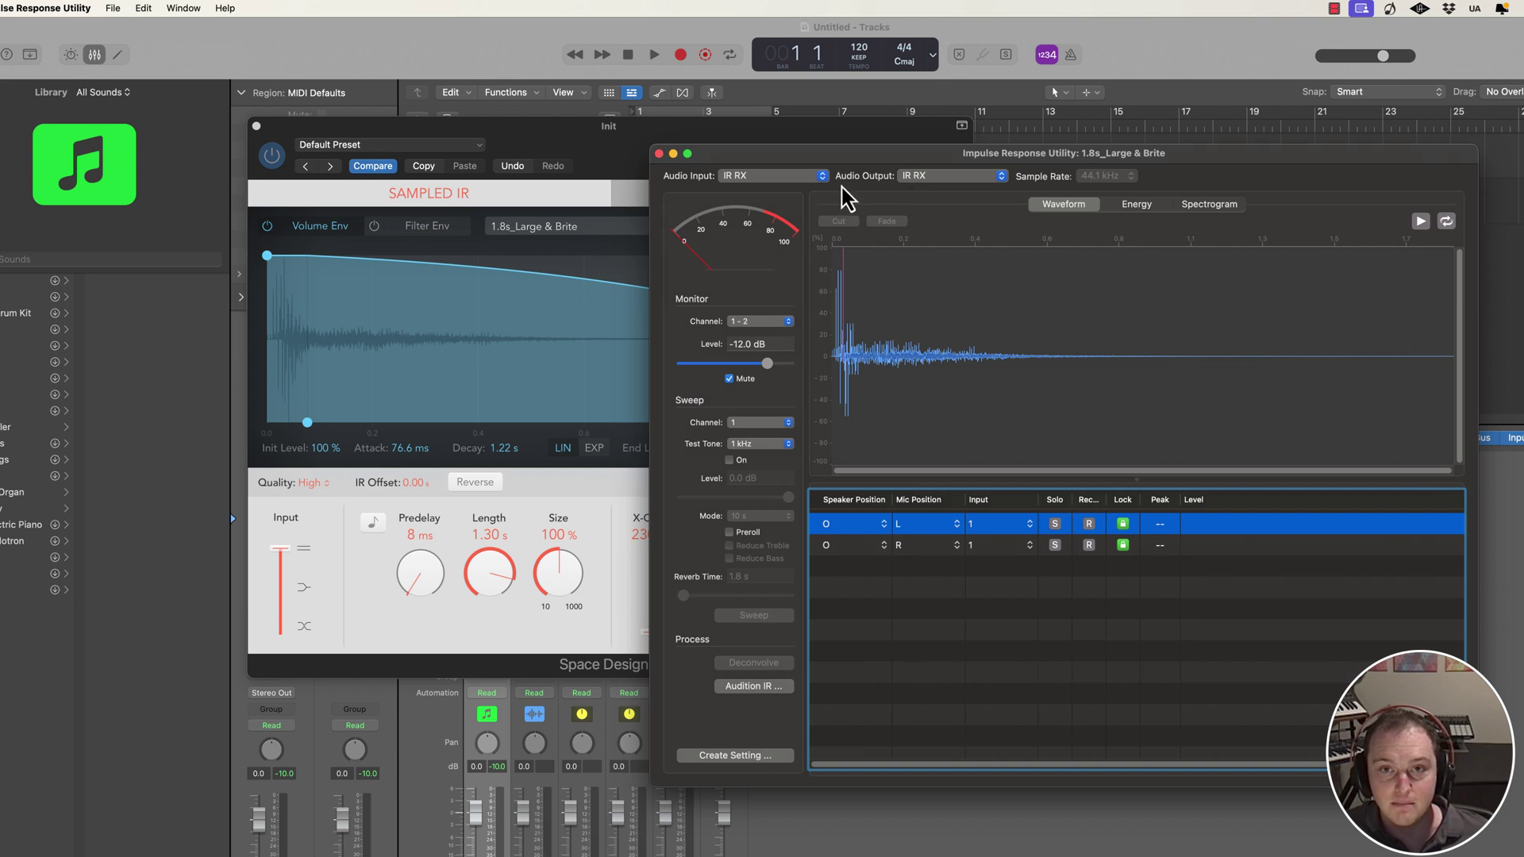
pyautogui.click(937, 178)
pyautogui.click(940, 167)
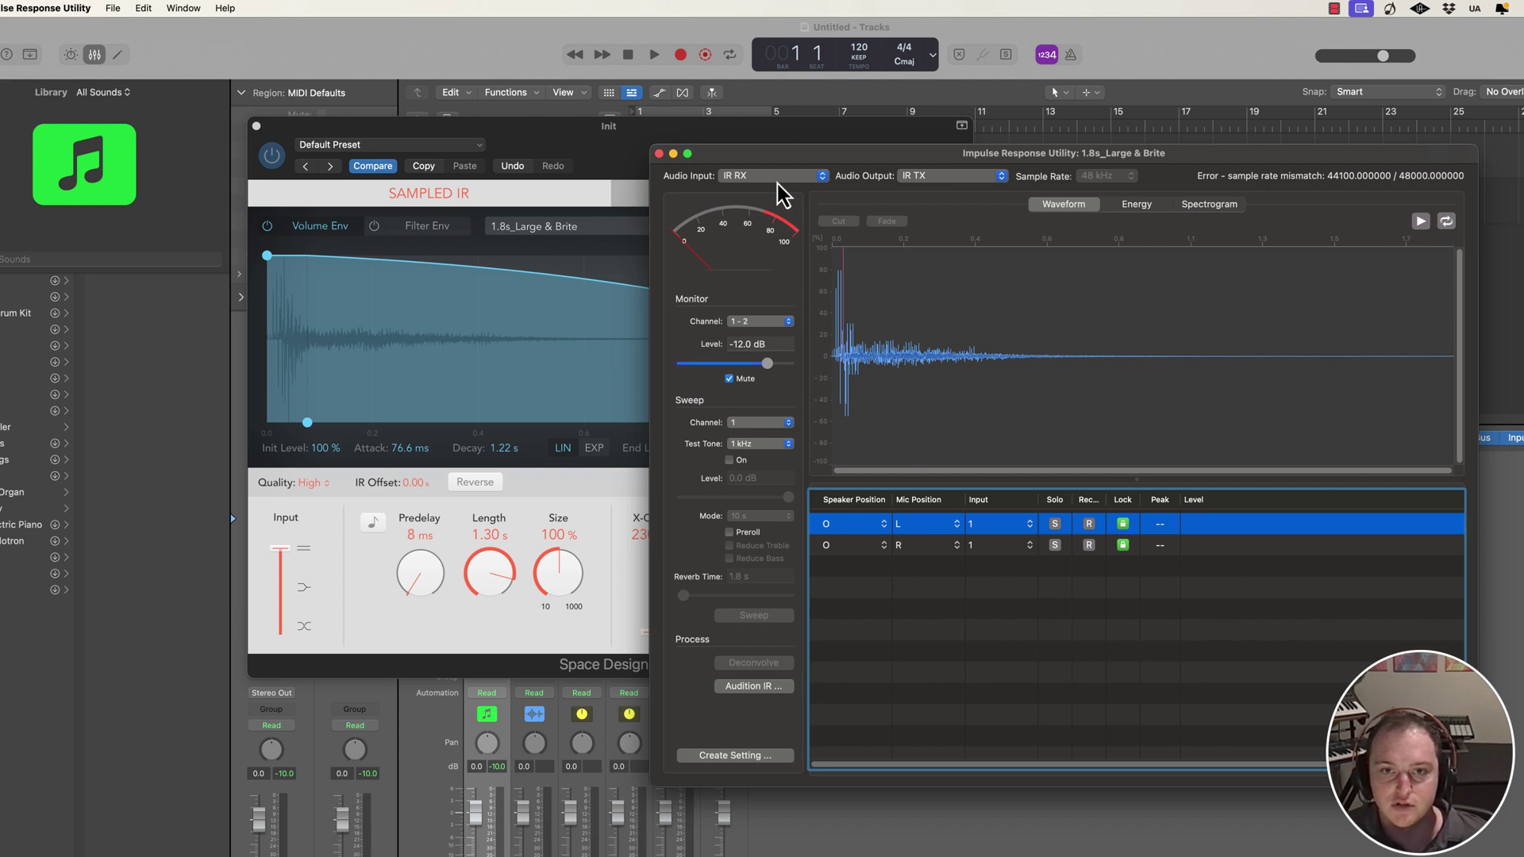
# Reselect IR RX as the utility's audio input and IR TX as its audio output
pyautogui.click(806, 177)
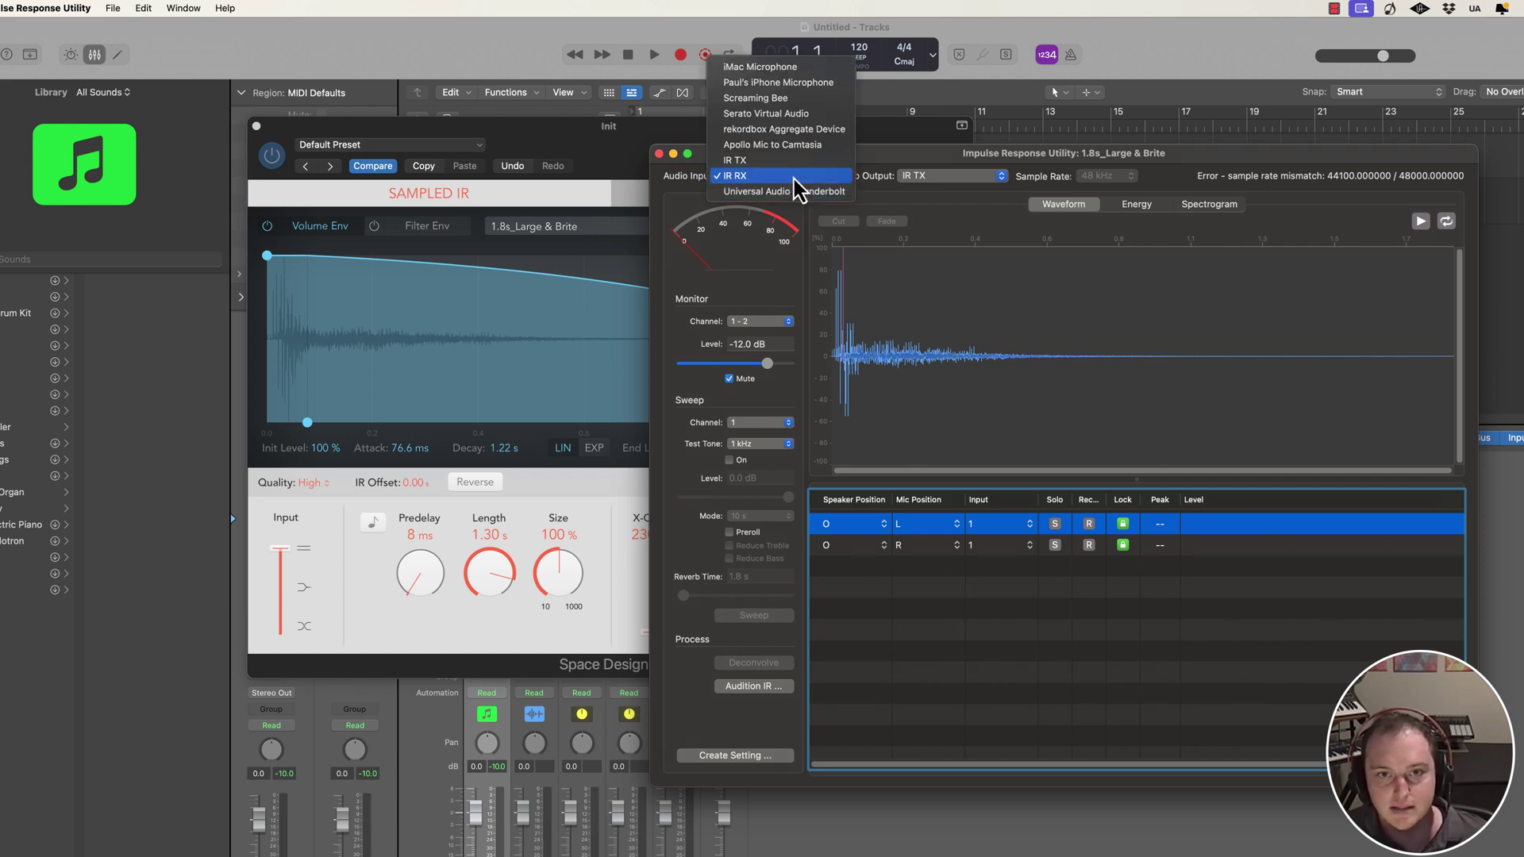
pyautogui.click(794, 179)
pyautogui.click(937, 175)
pyautogui.click(973, 170)
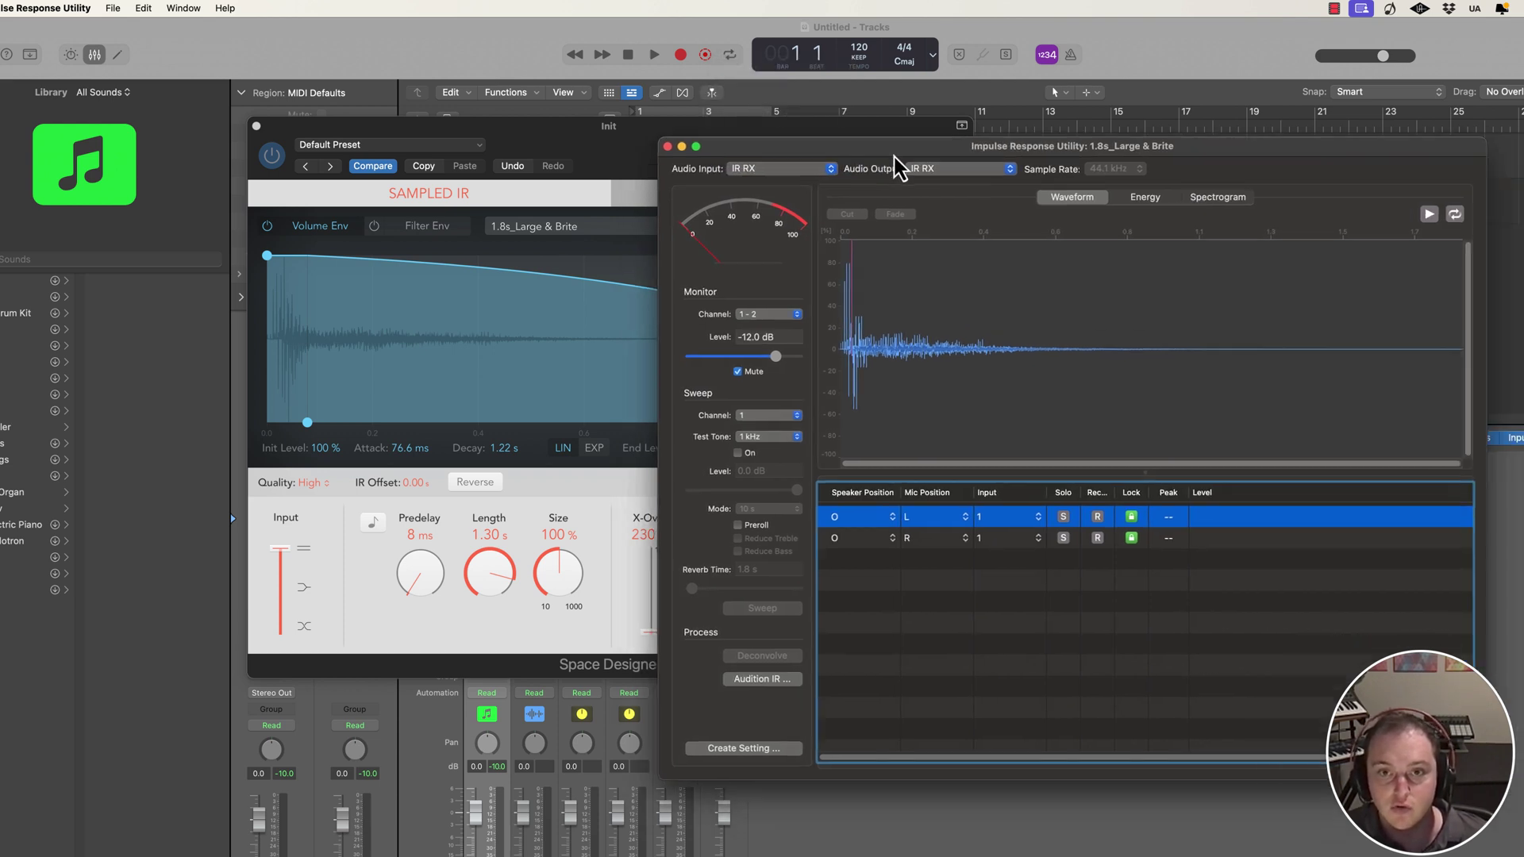
pyautogui.click(970, 194)
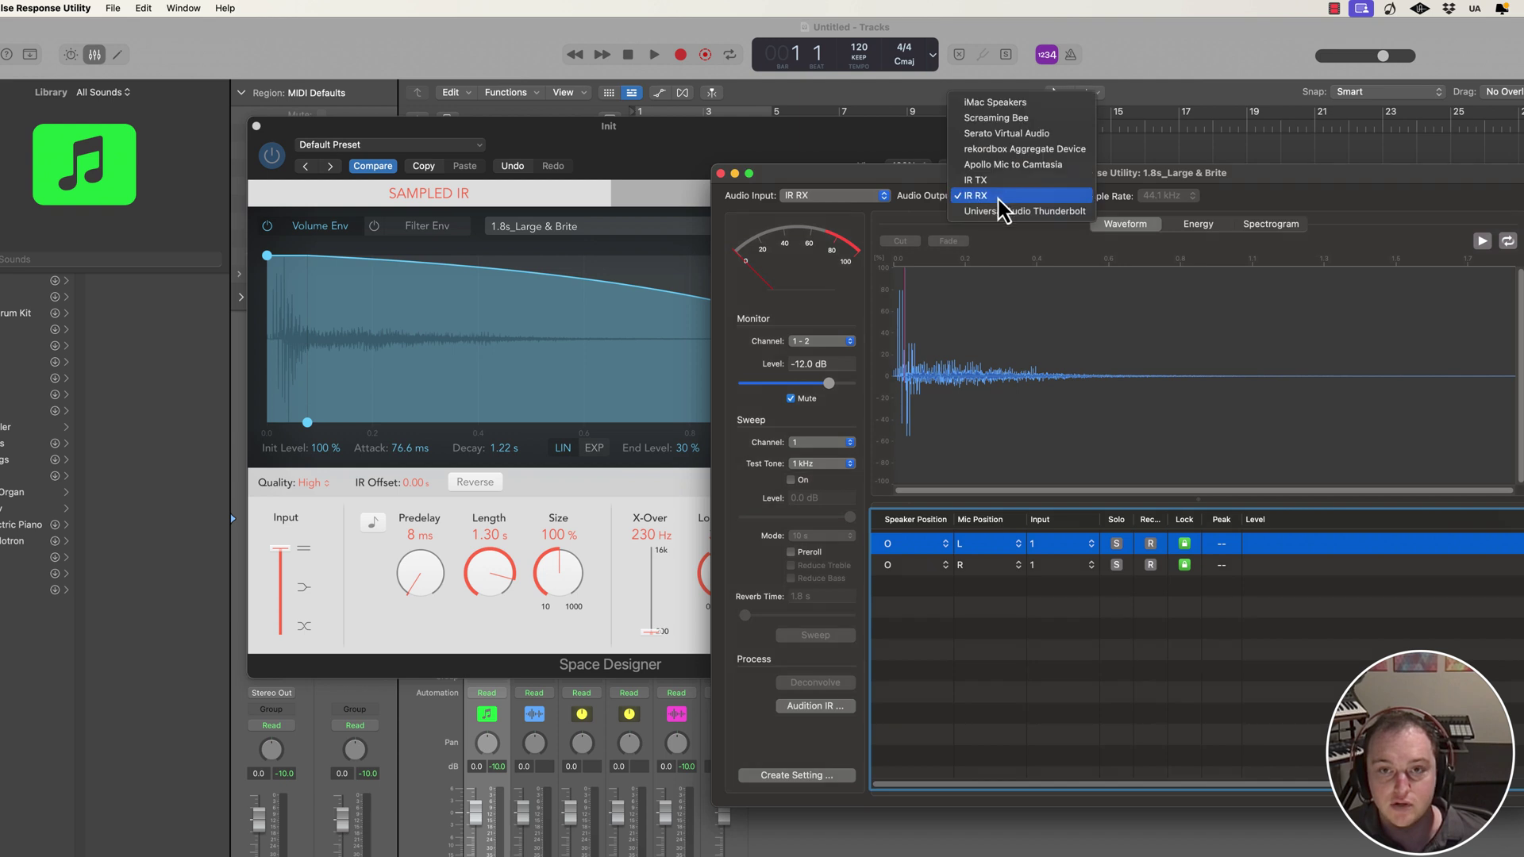
pyautogui.click(956, 209)
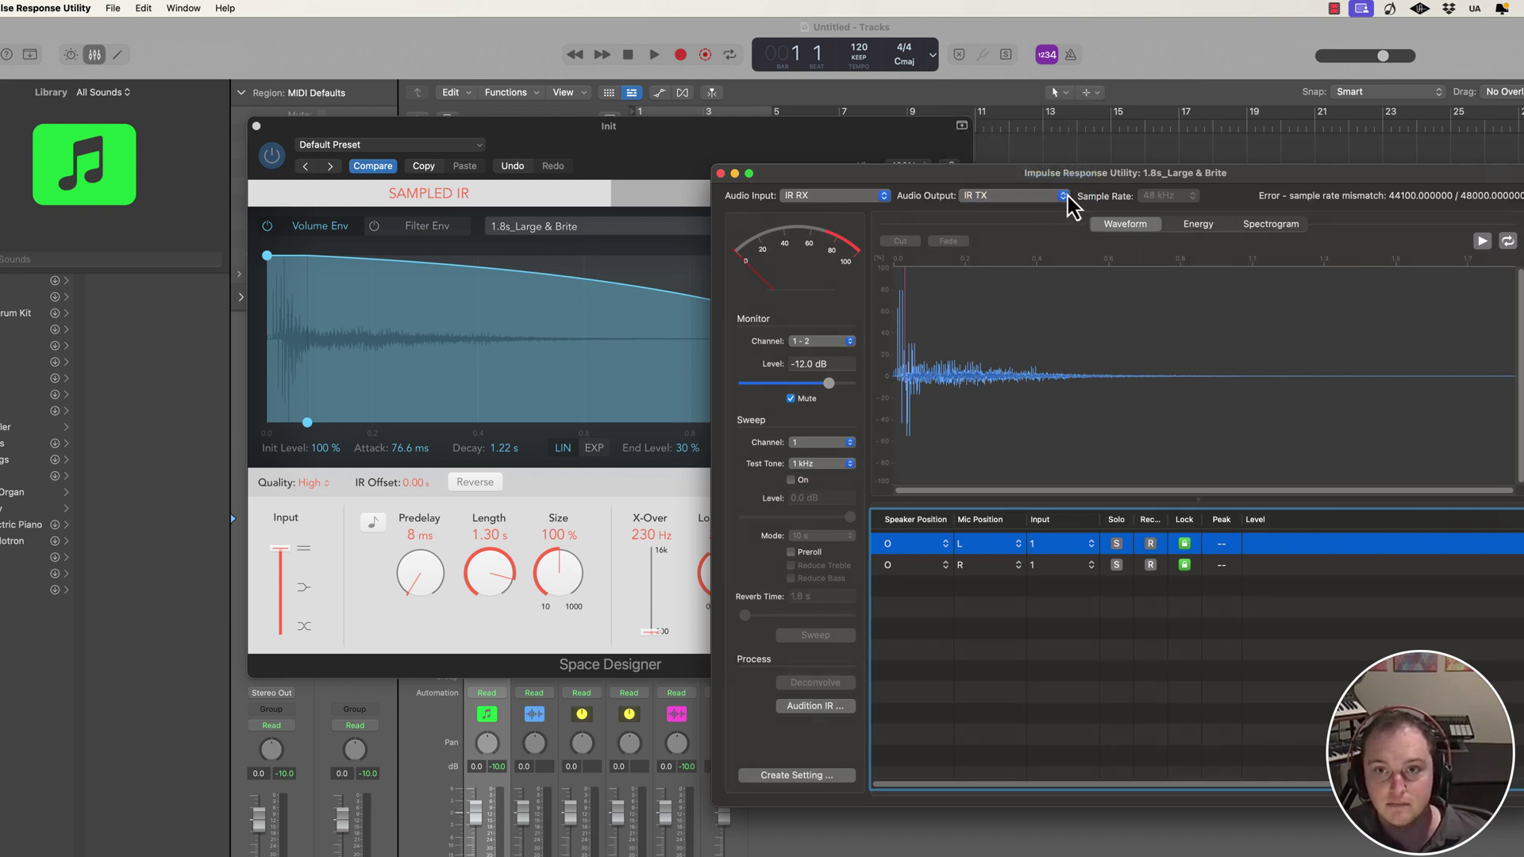
# Switch to Logic Pro, open its audio device settings, and arrange them beside the Impulse Response Utility window
pyautogui.click(371, 34)
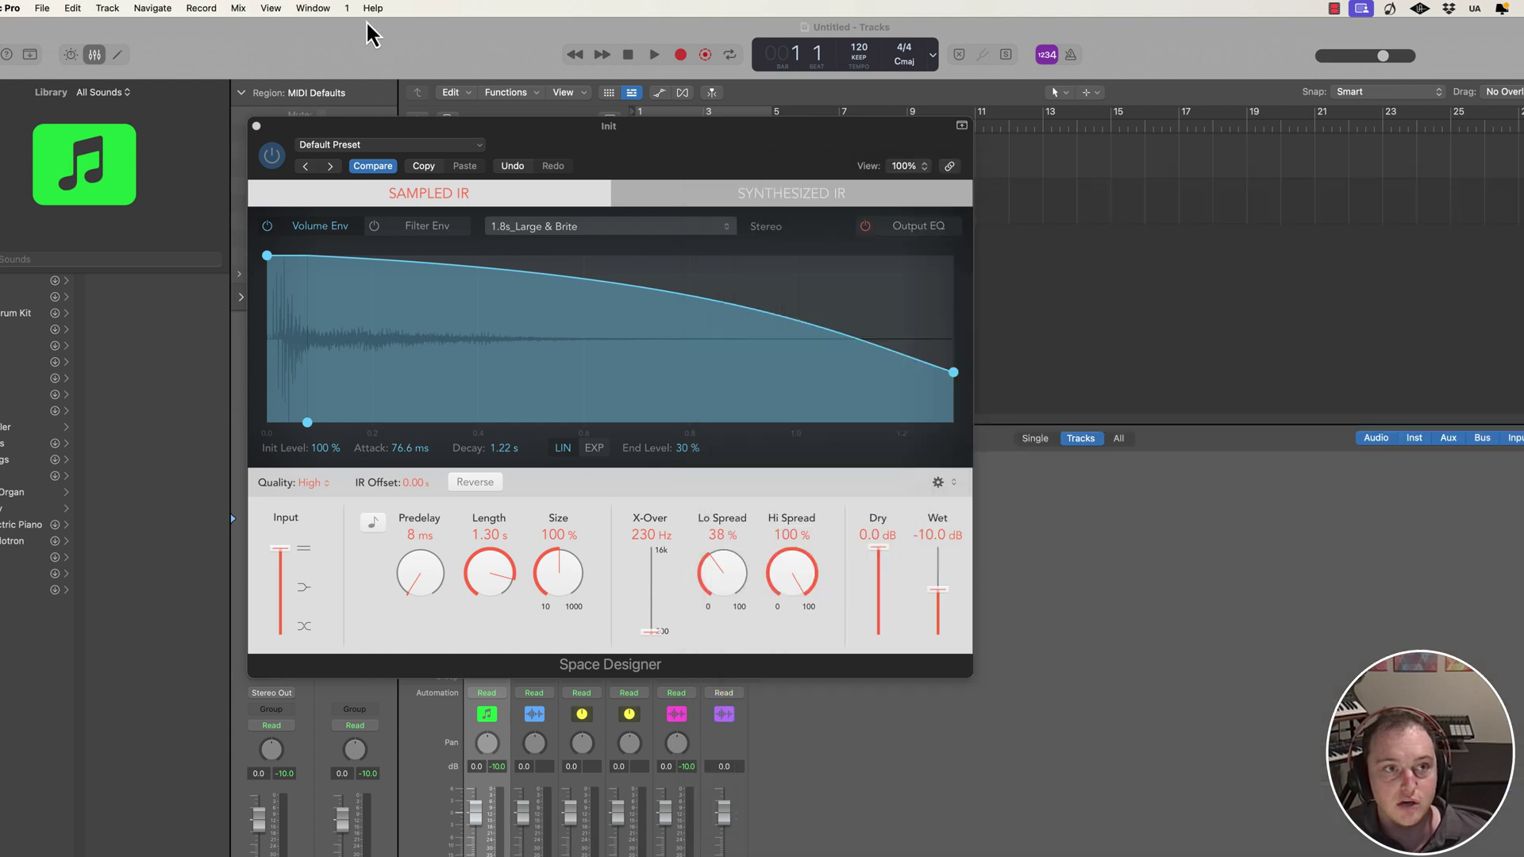
pyautogui.click(14, 9)
pyautogui.moveTo(14, 56)
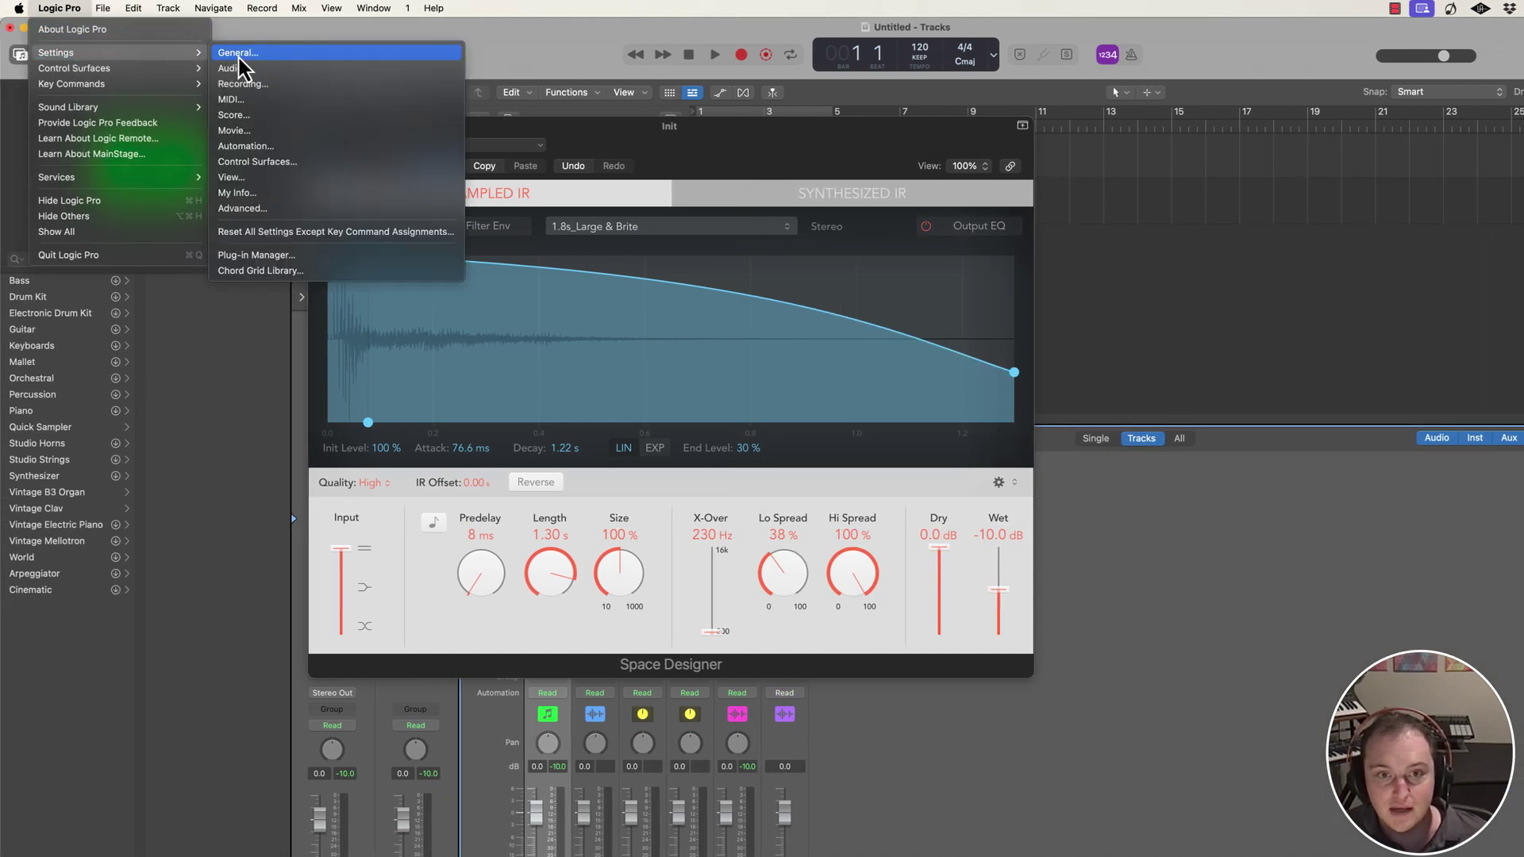
pyautogui.click(280, 58)
pyautogui.click(506, 286)
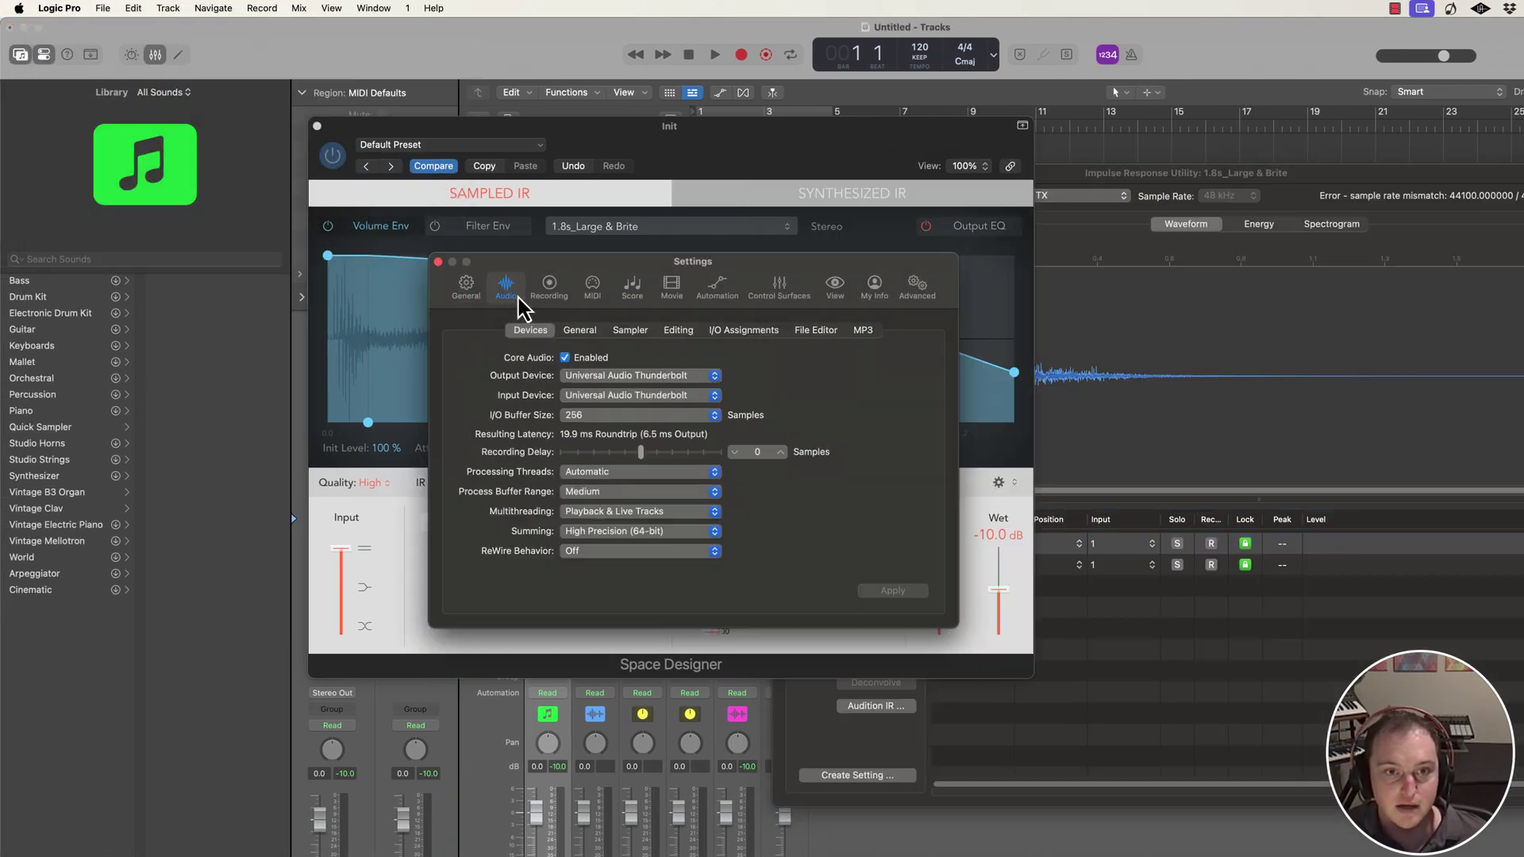
pyautogui.moveTo(697, 282); pyautogui.dragTo(606, 260)
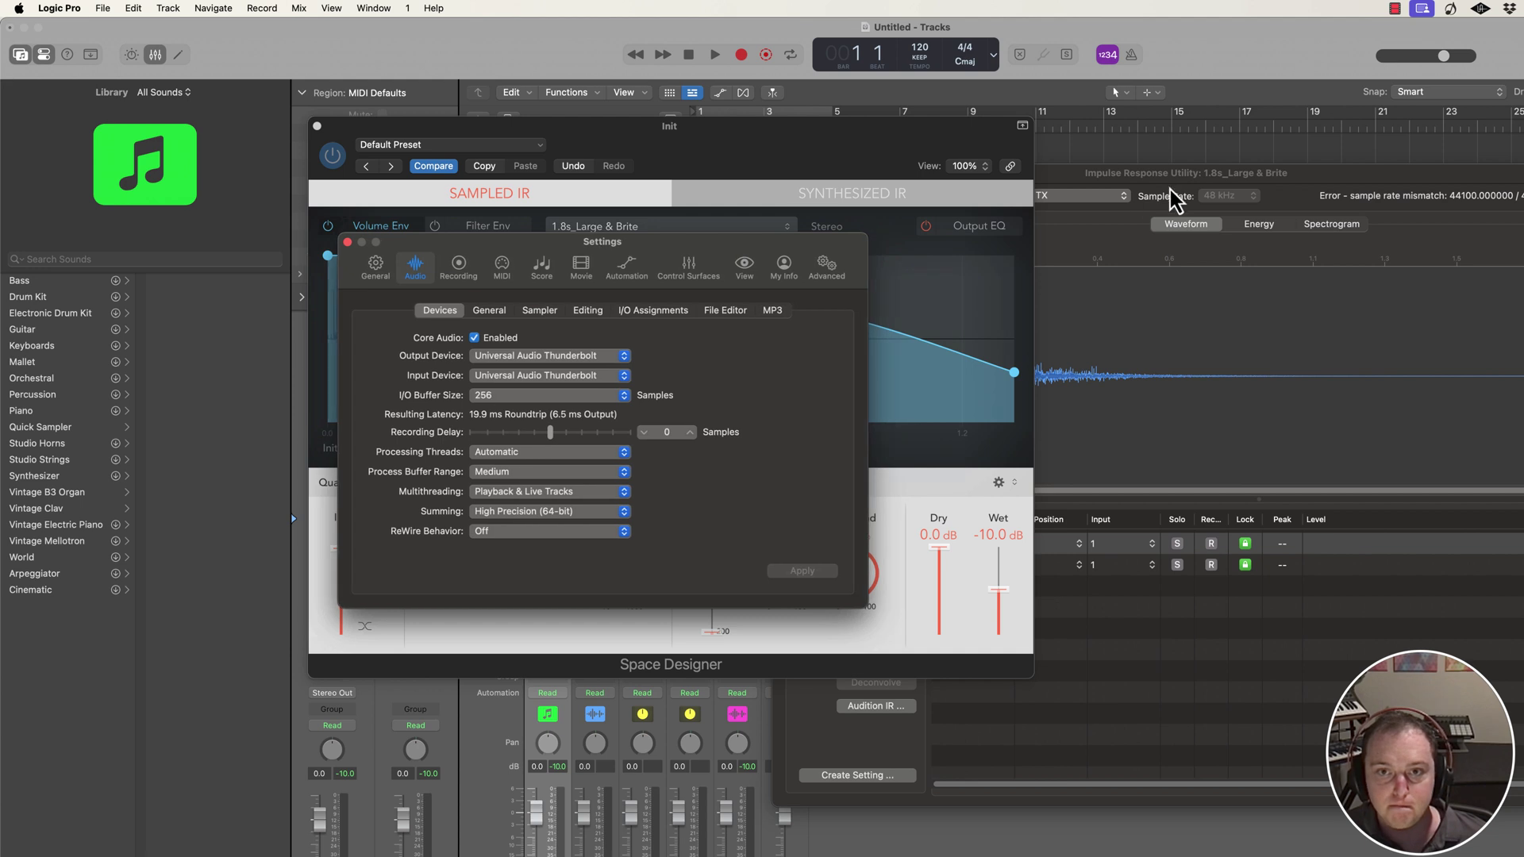
pyautogui.moveTo(1165, 181); pyautogui.dragTo(1283, 180)
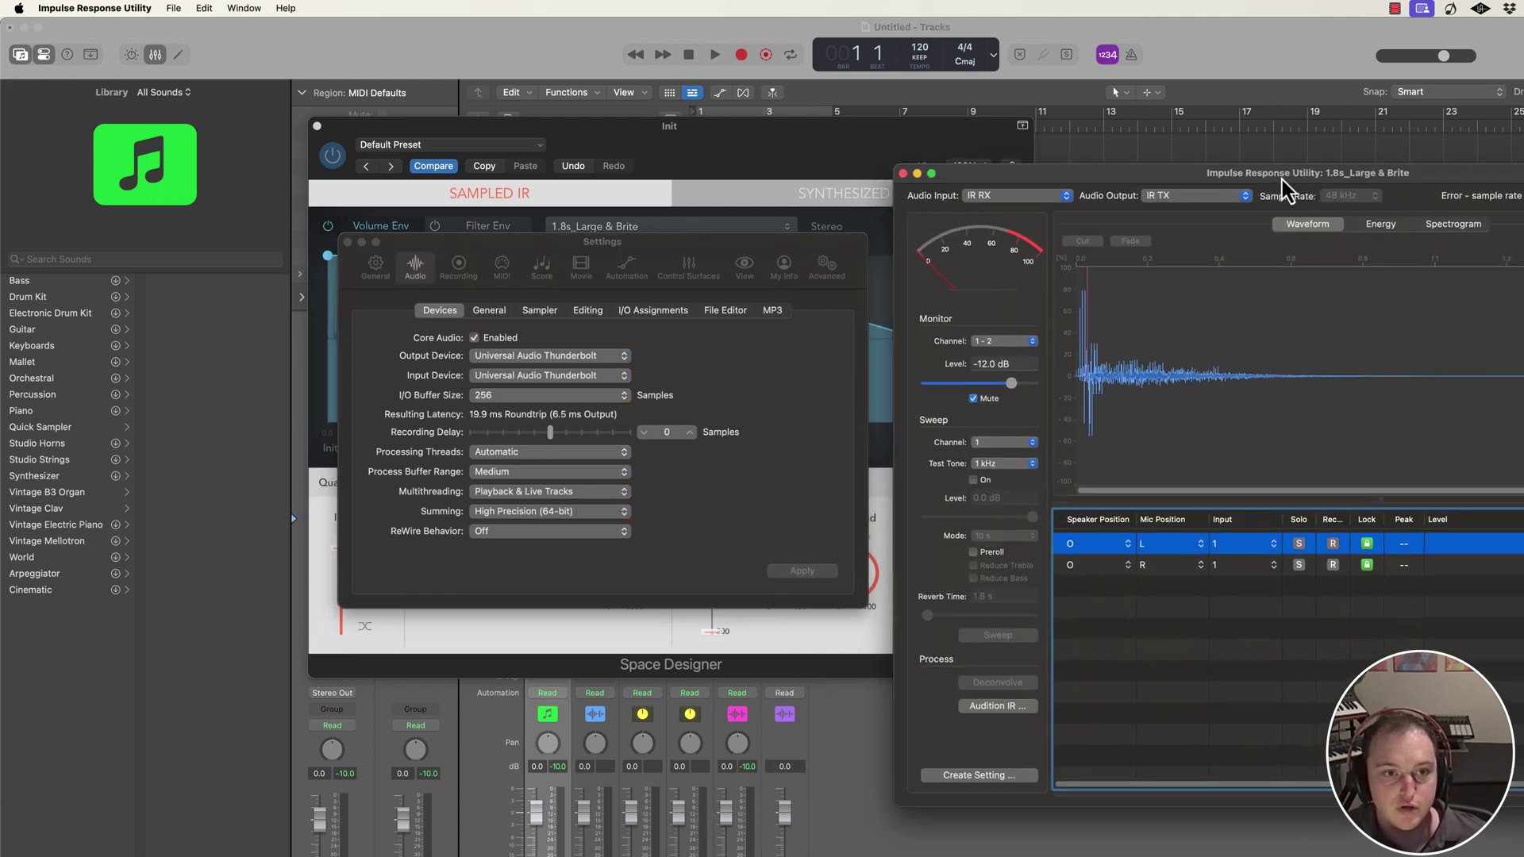
# Set Logic Pro's output device to IR RX and input device to IR TX, apply the change, and return to the Impulse Response Utility
pyautogui.click(527, 374)
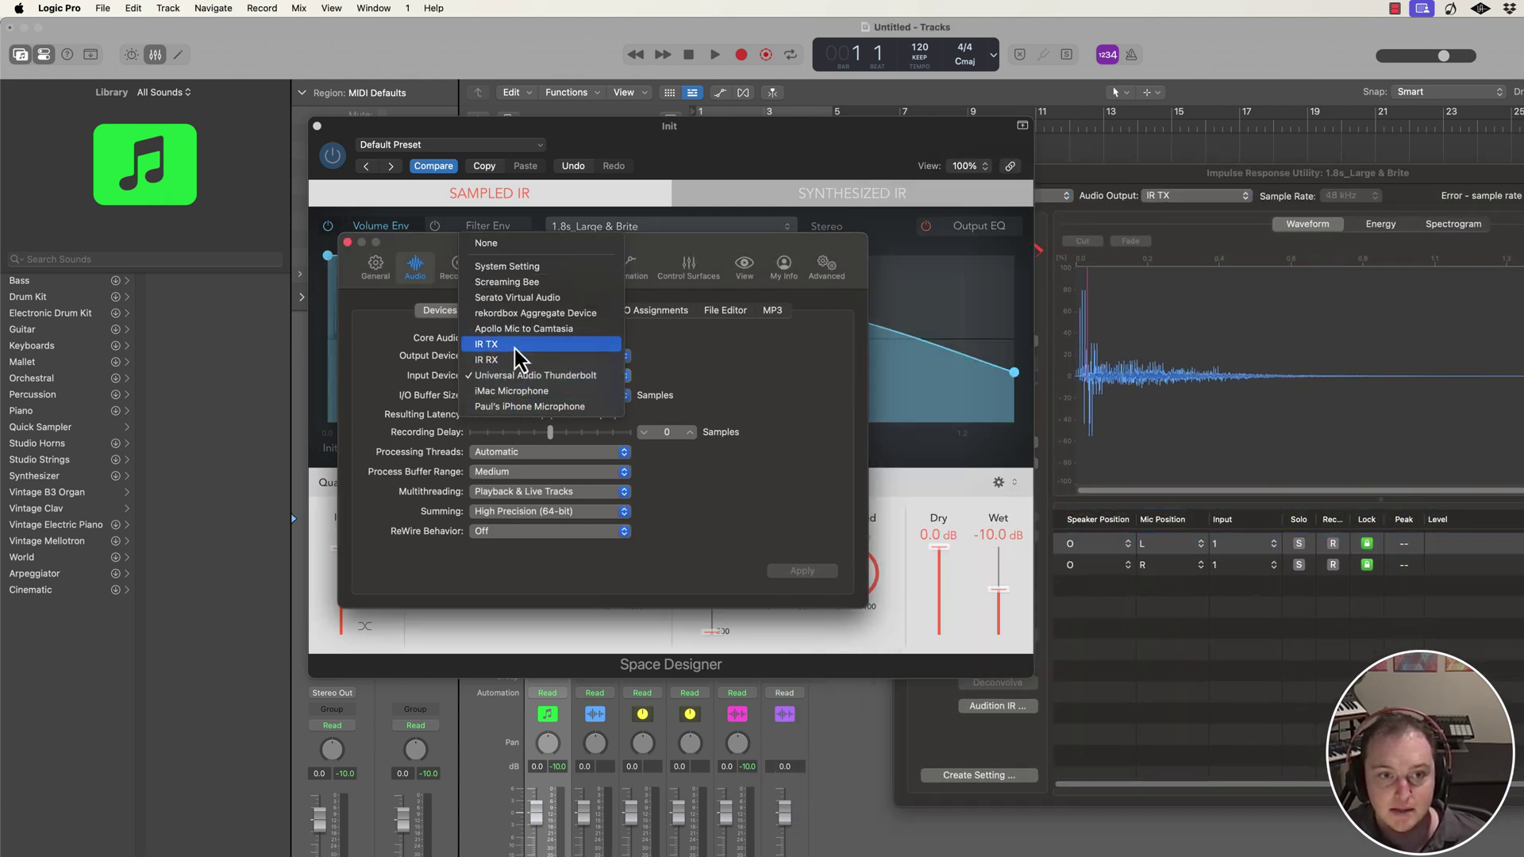
pyautogui.click(515, 349)
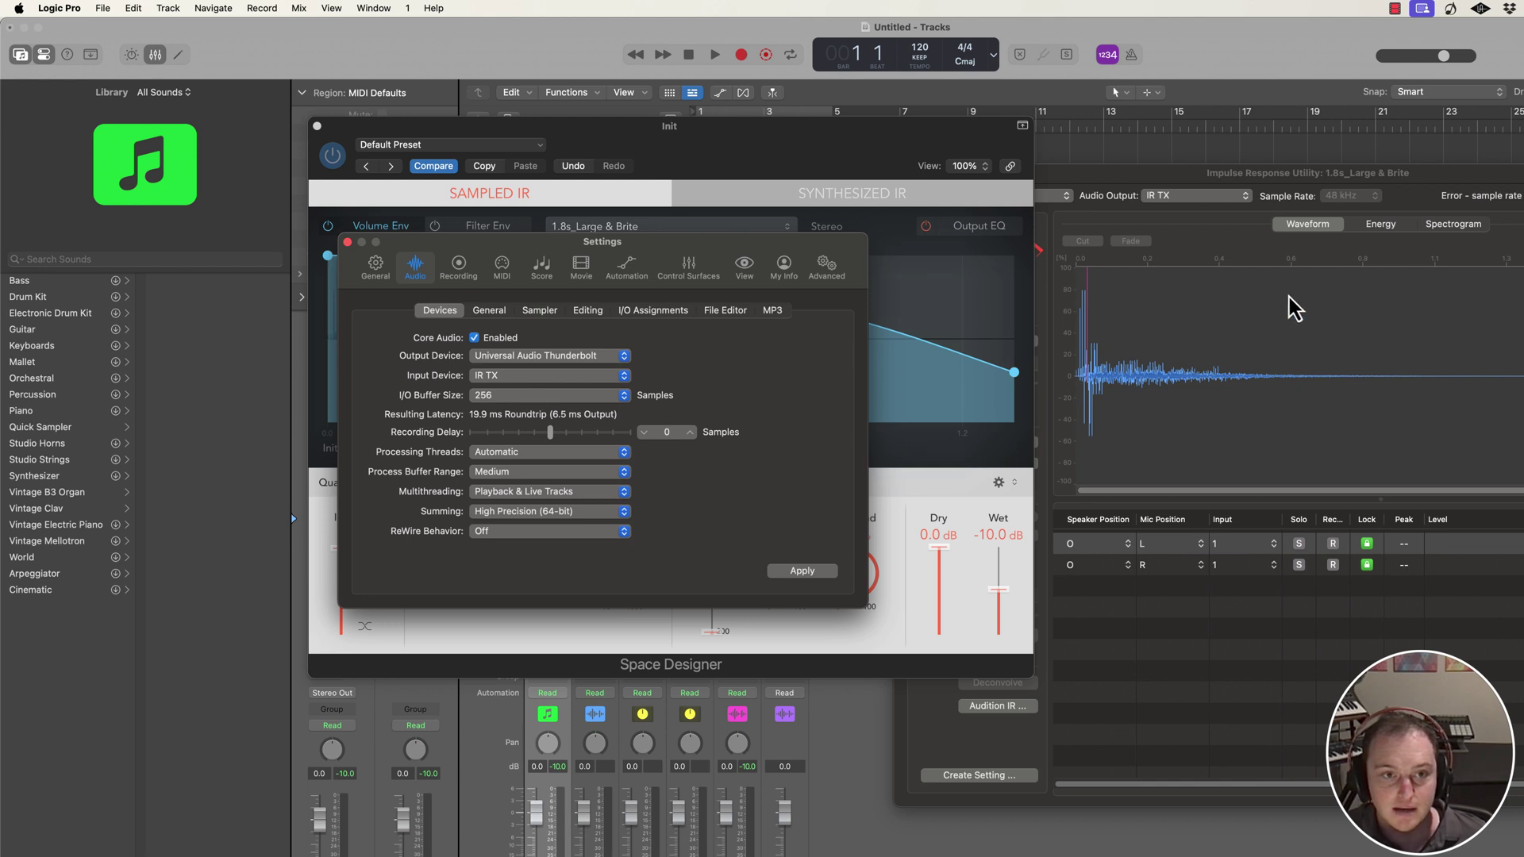
pyautogui.click(517, 359)
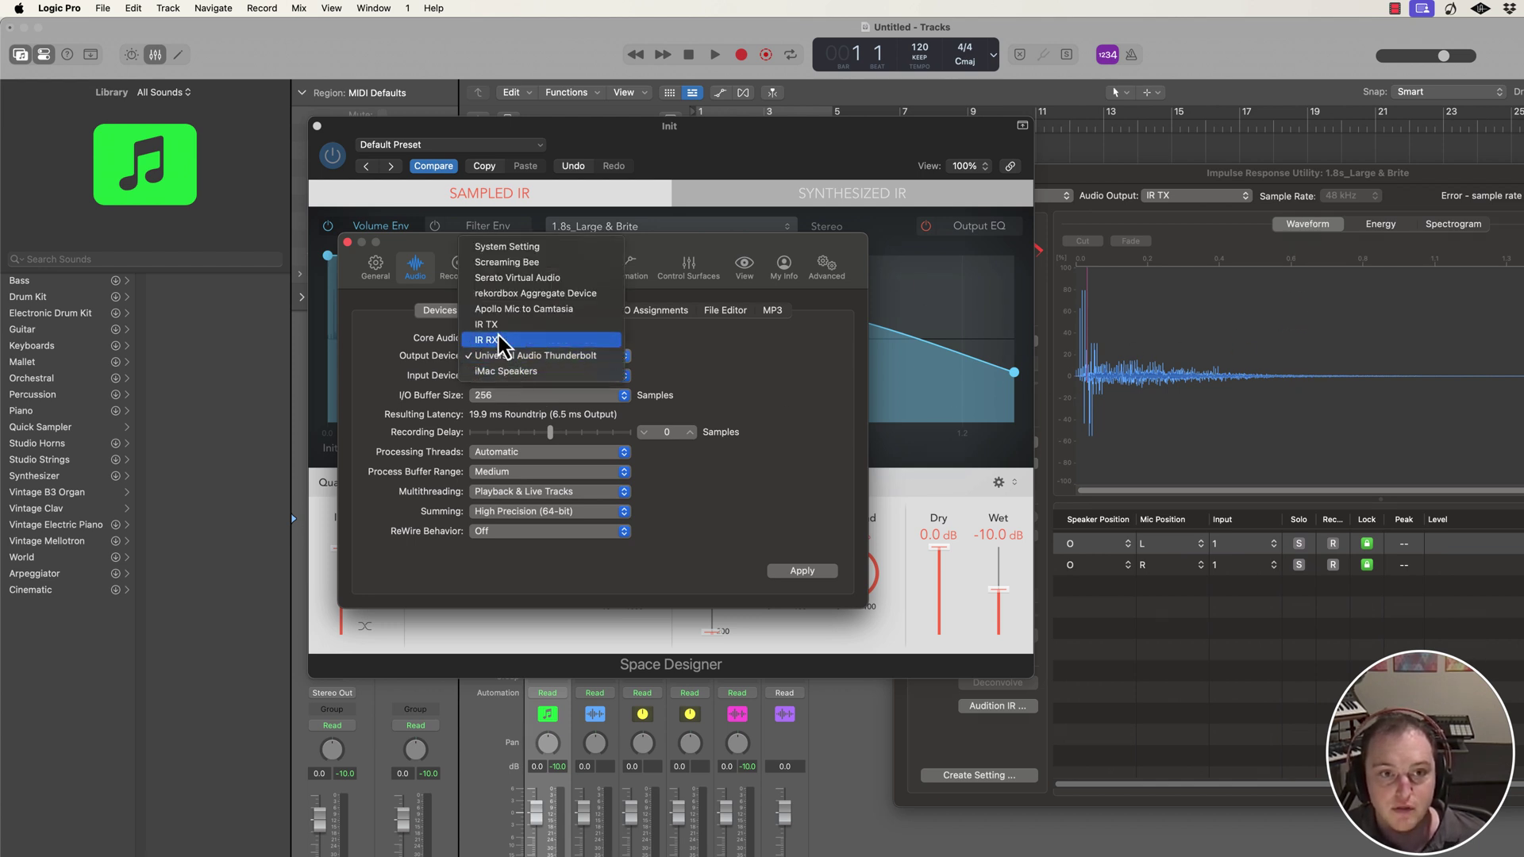
pyautogui.click(504, 339)
pyautogui.click(521, 375)
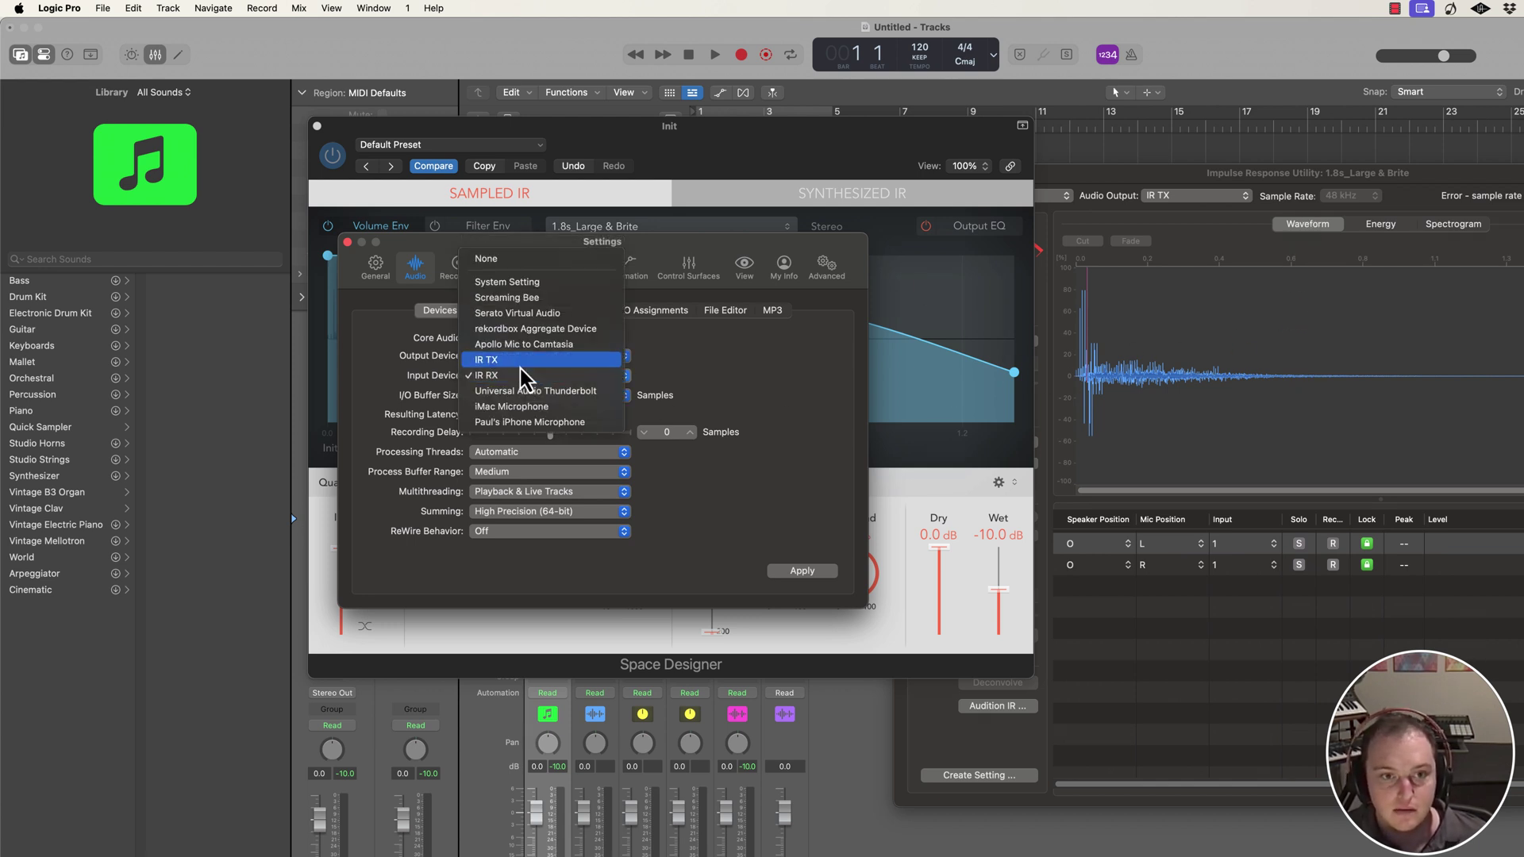
pyautogui.click(515, 350)
pyautogui.click(1327, 170)
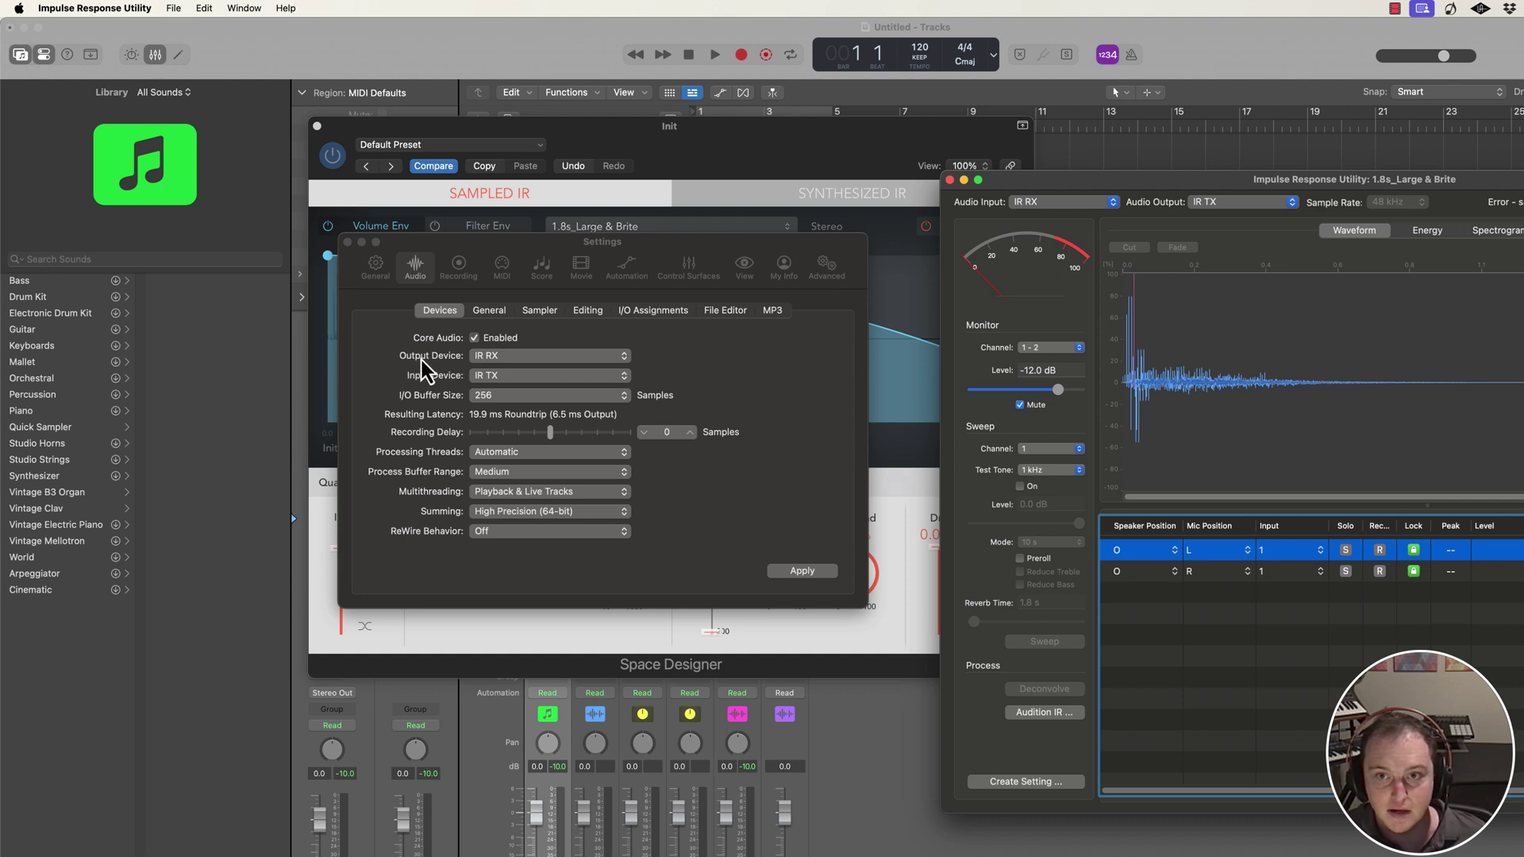
pyautogui.click(805, 576)
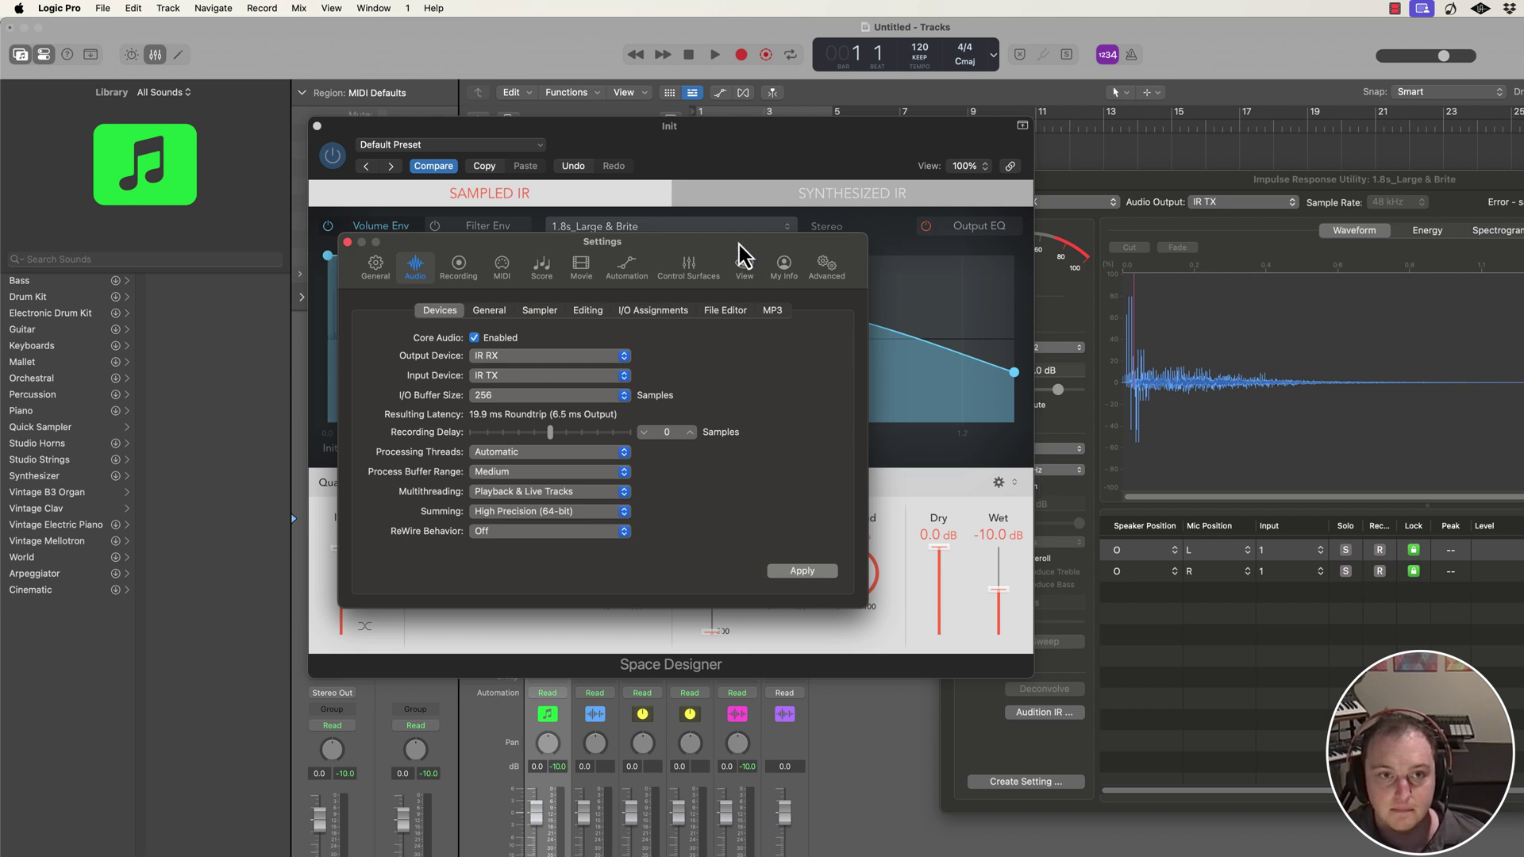
pyautogui.click(1227, 169)
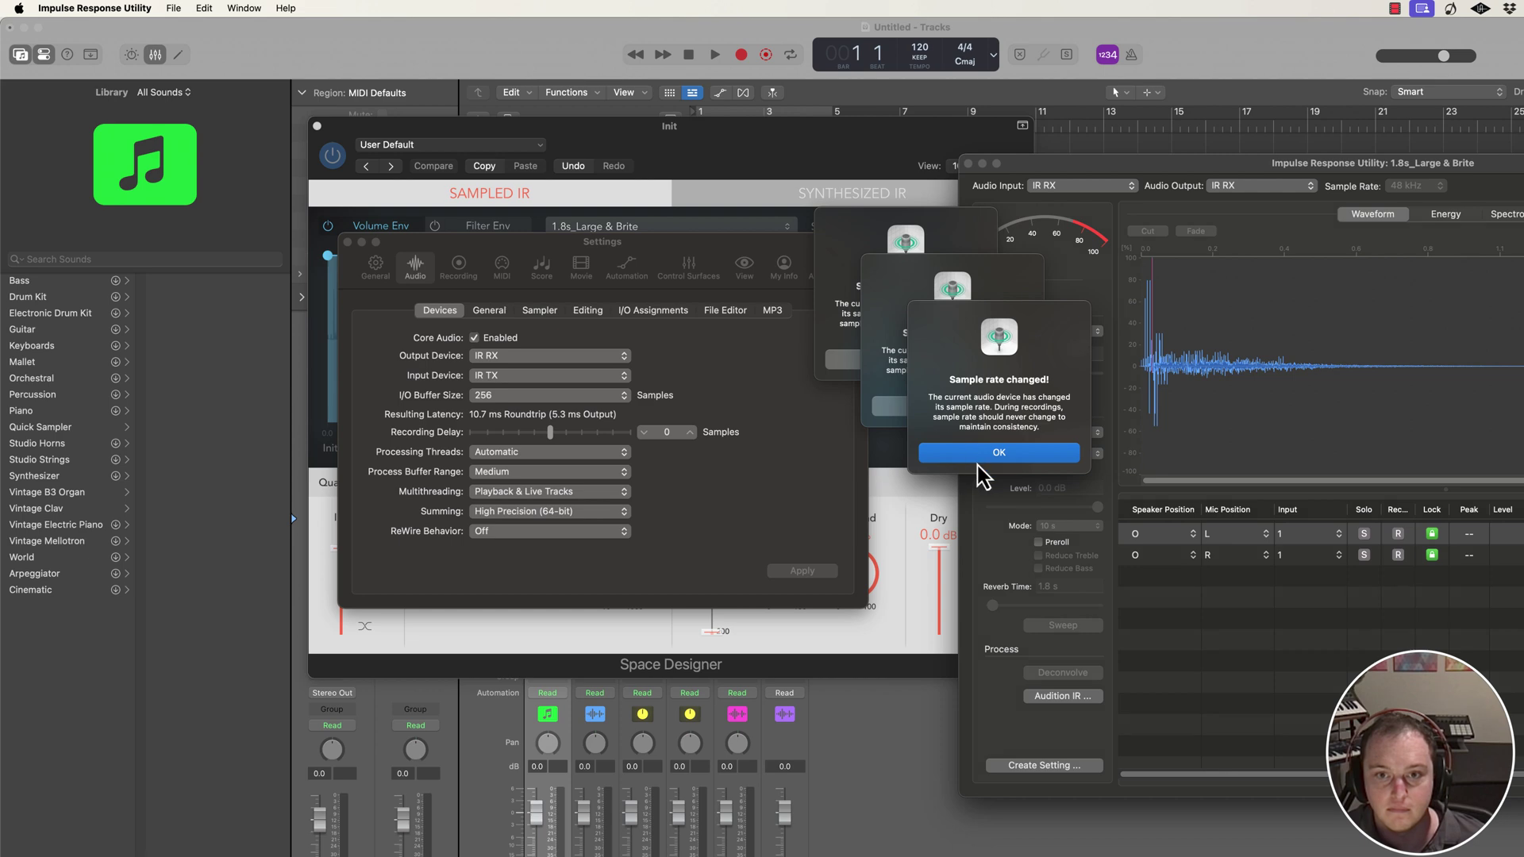
# Dismiss the sample rate change alerts in the Impulse Response Utility
pyautogui.click(969, 454)
pyautogui.click(940, 410)
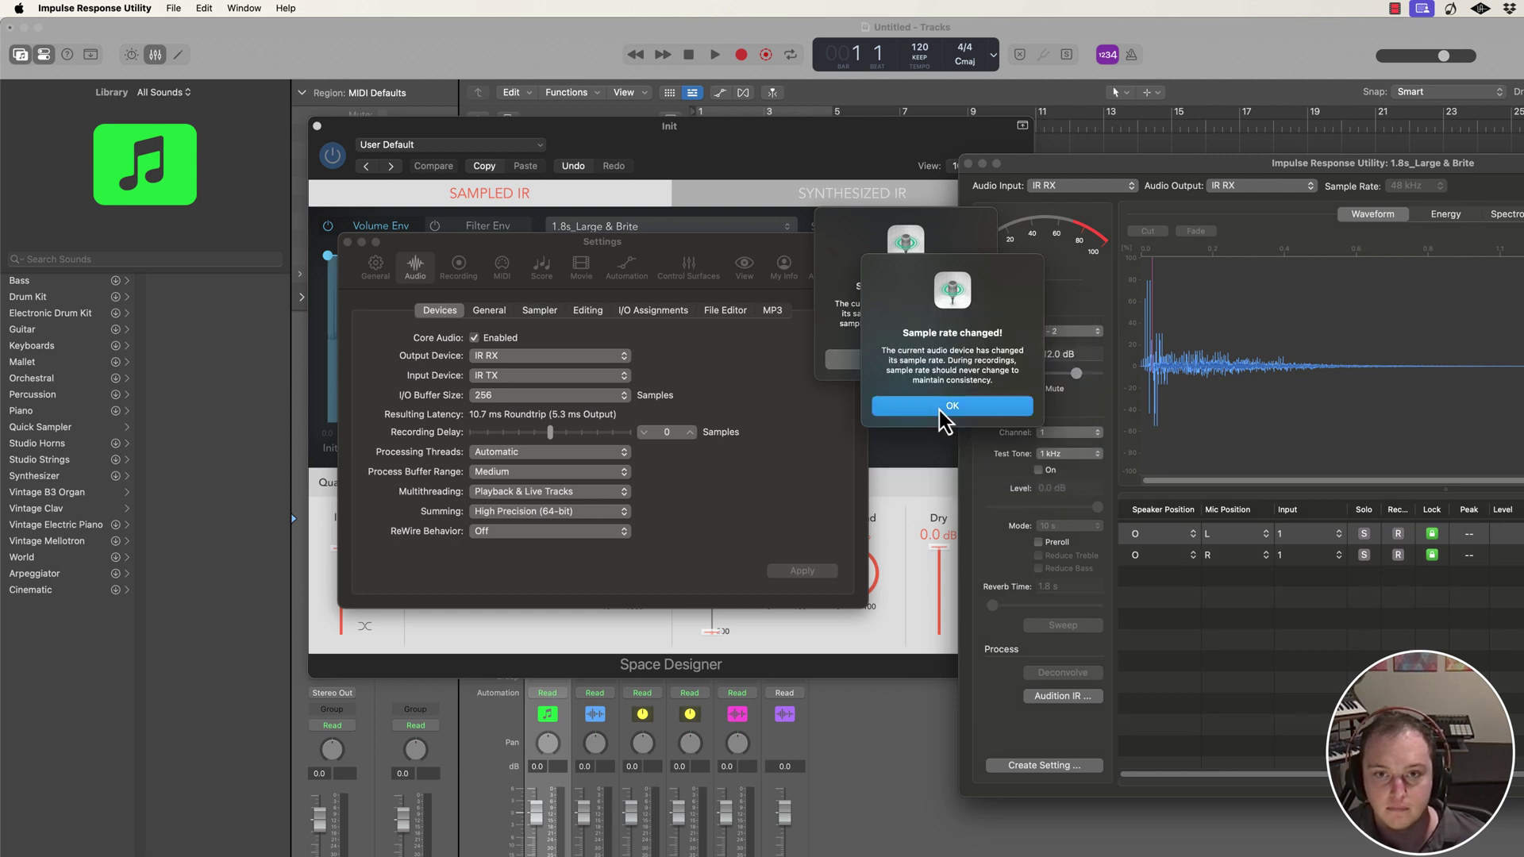
pyautogui.click(905, 358)
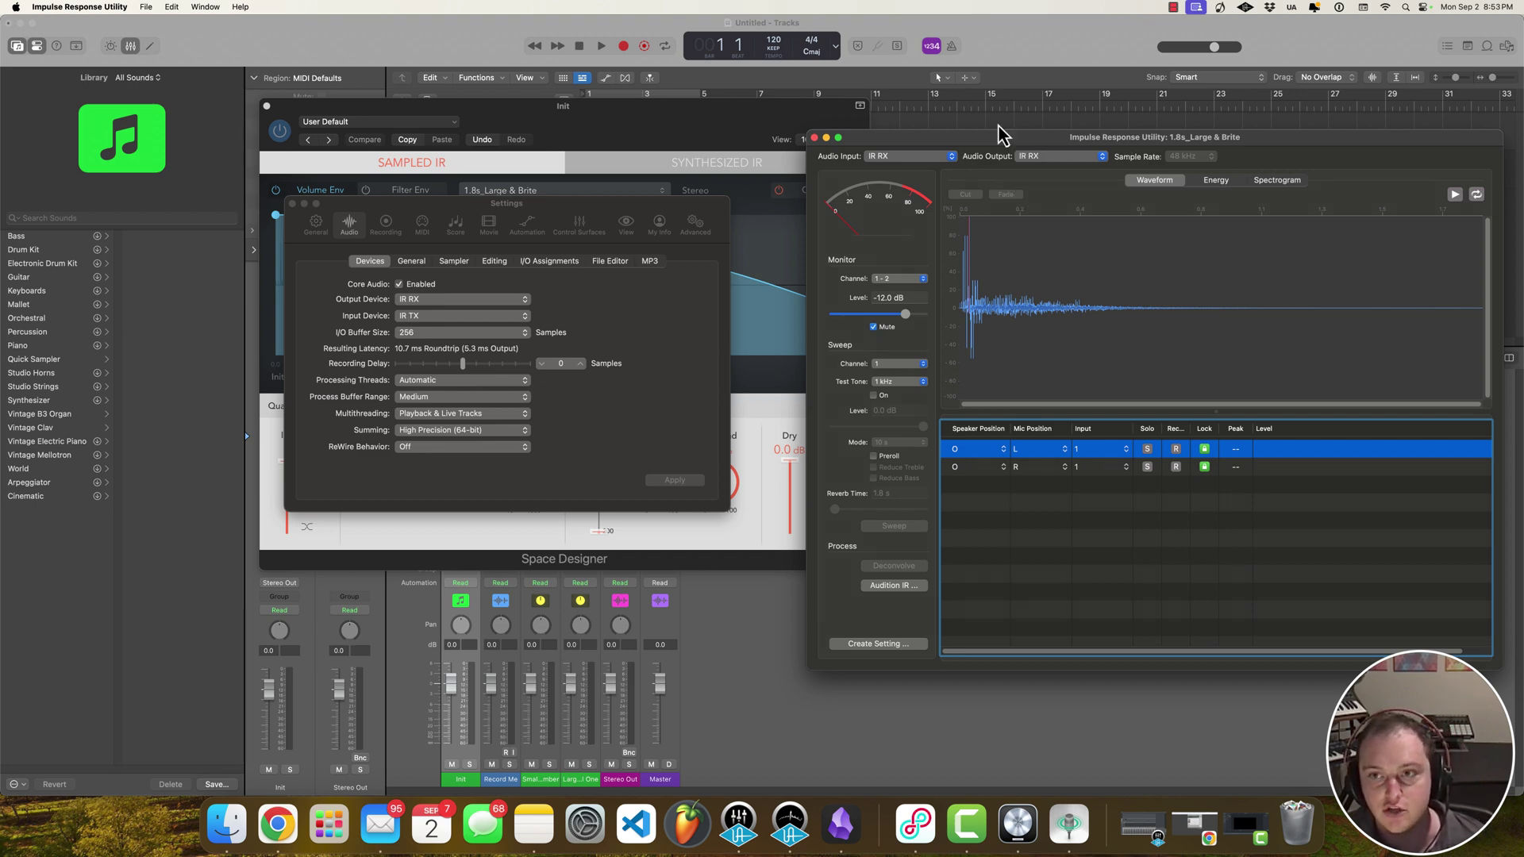
pyautogui.moveTo(1287, 146); pyautogui.dragTo(1281, 145)
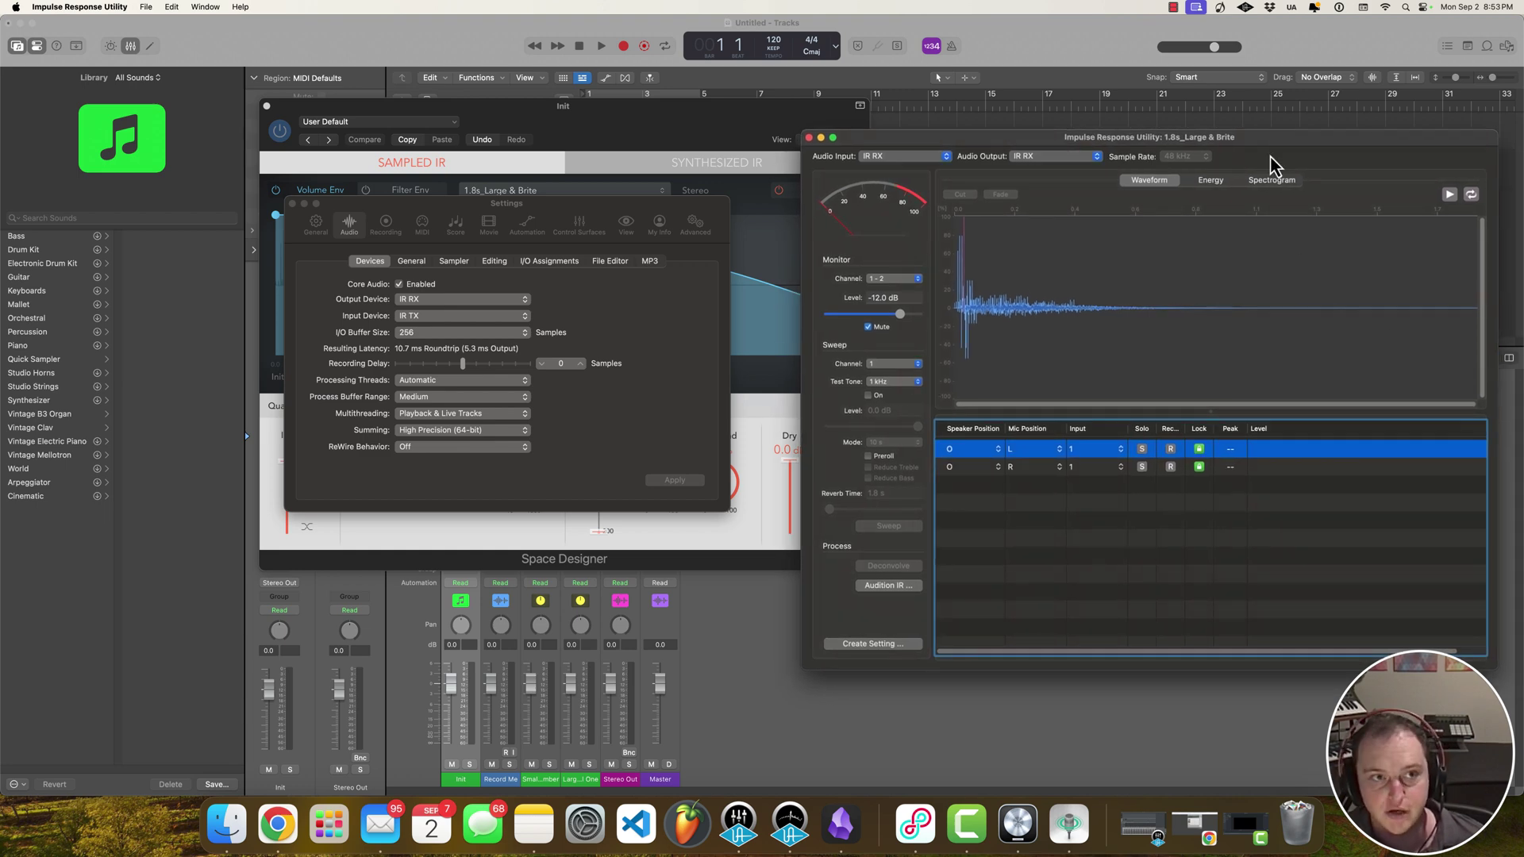
# Create a new Impulse Response Utility project with the True Stereo track layout
pyautogui.click(149, 7)
pyautogui.click(175, 55)
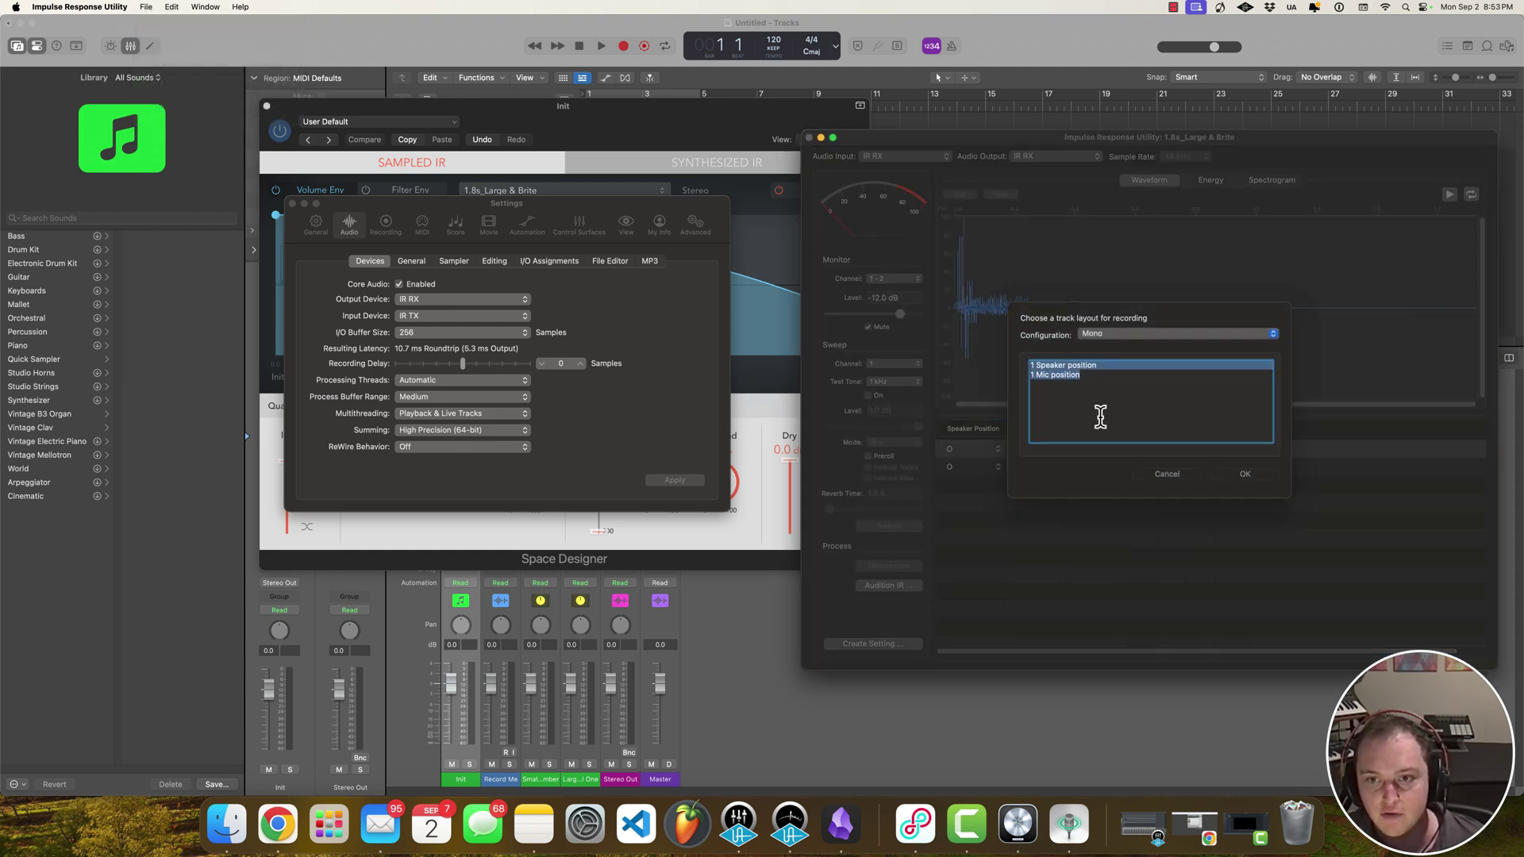
pyautogui.click(1146, 334)
pyautogui.click(992, 178)
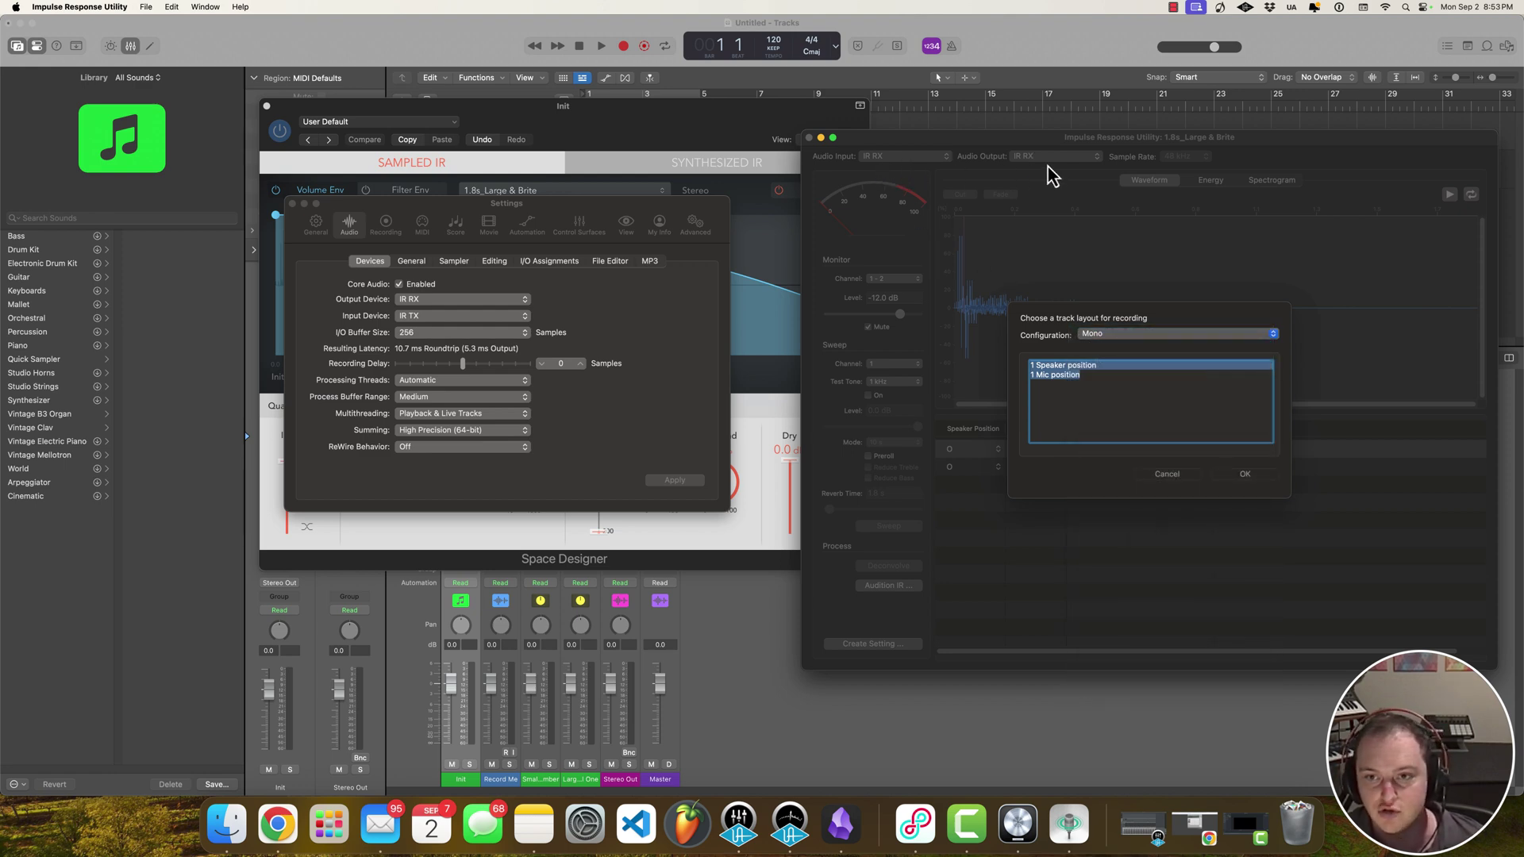
pyautogui.click(1122, 334)
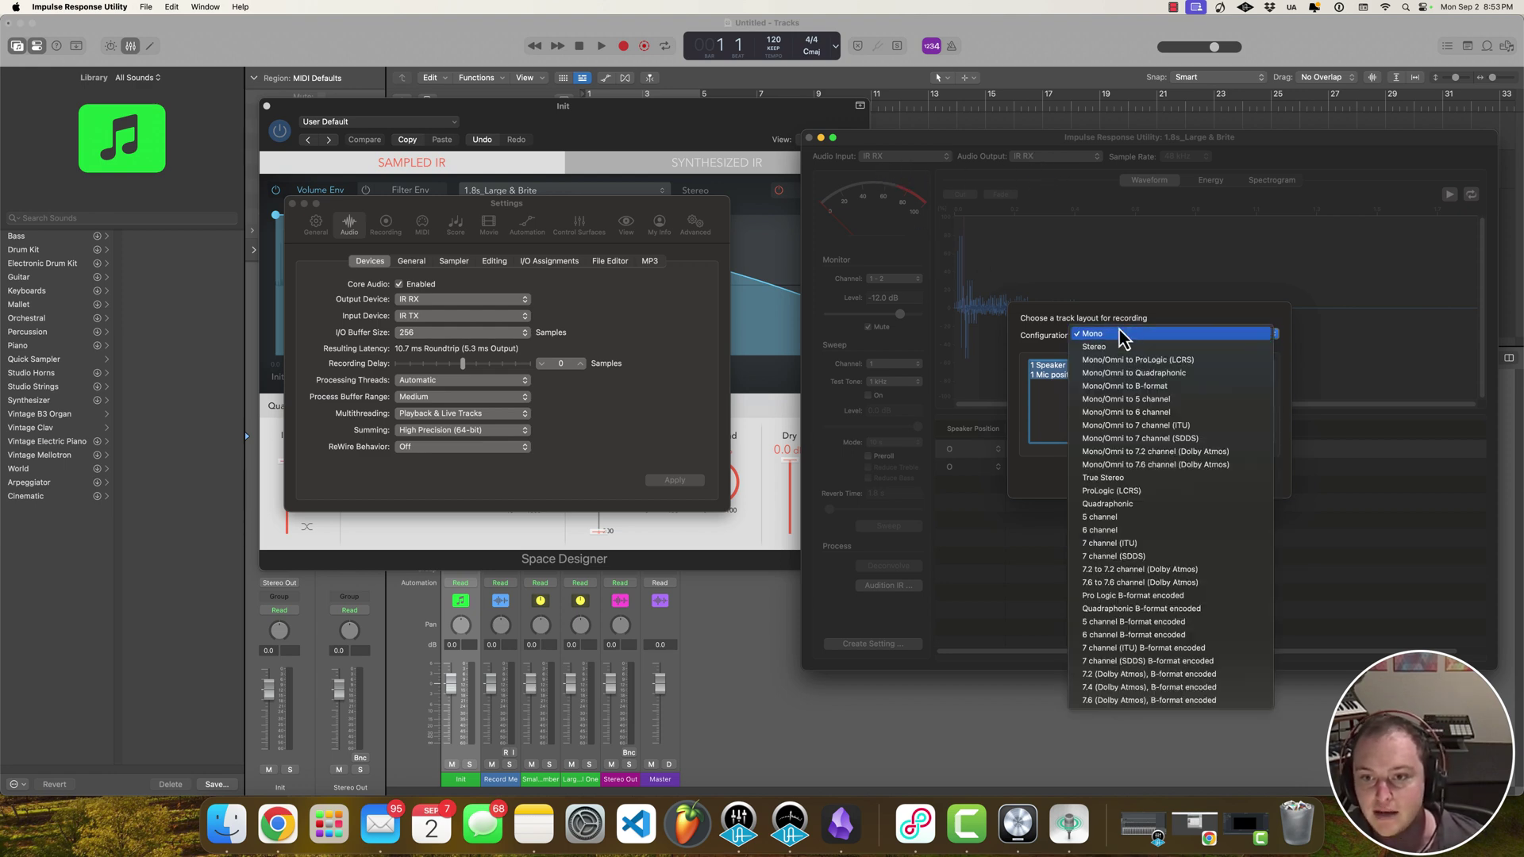
pyautogui.click(1115, 478)
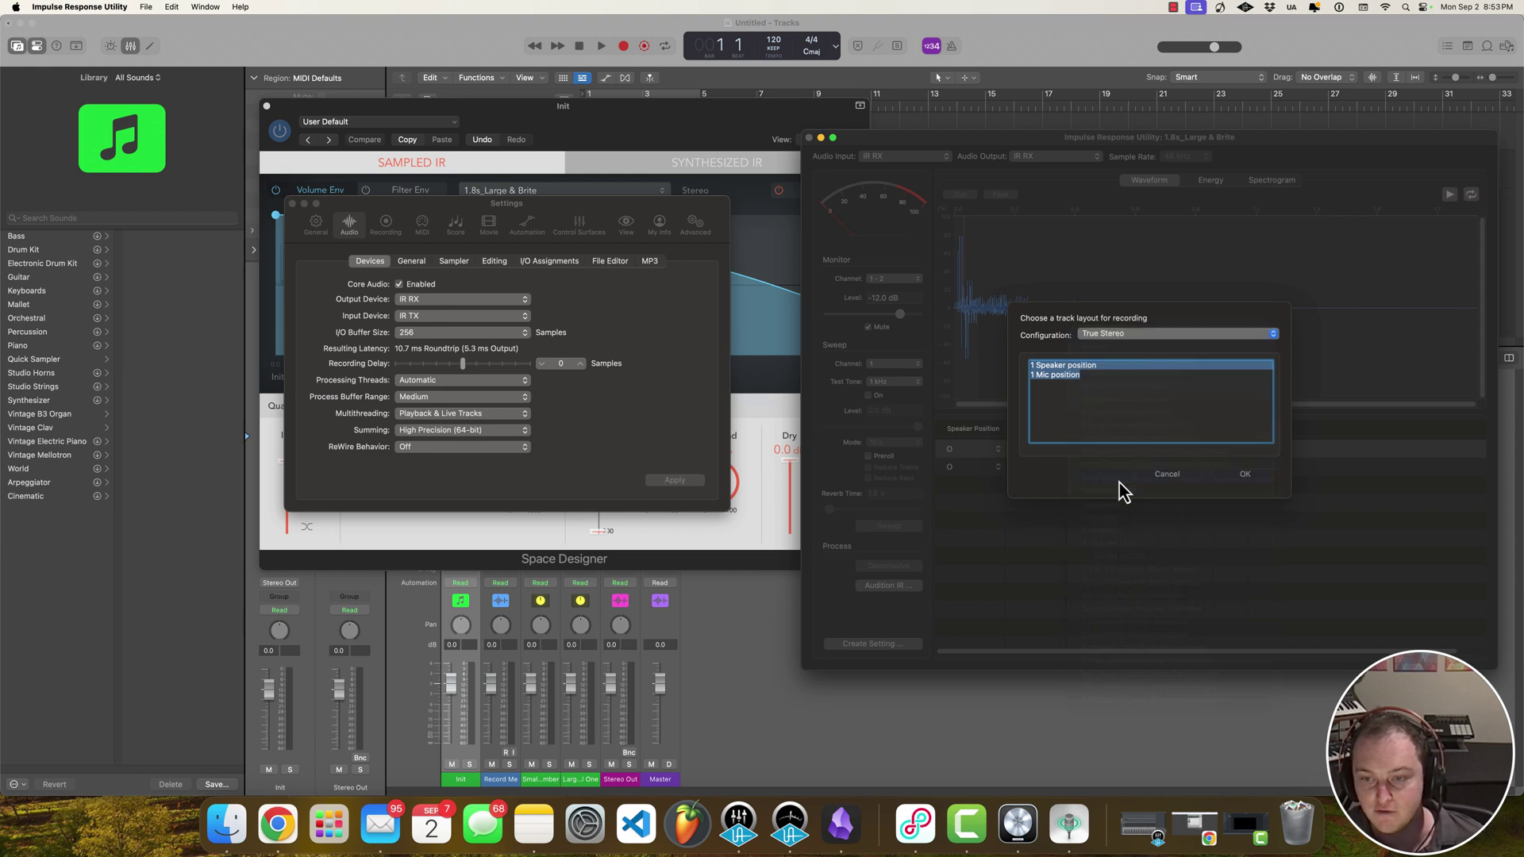
pyautogui.click(1244, 475)
pyautogui.moveTo(1229, 140); pyautogui.dragTo(1216, 137)
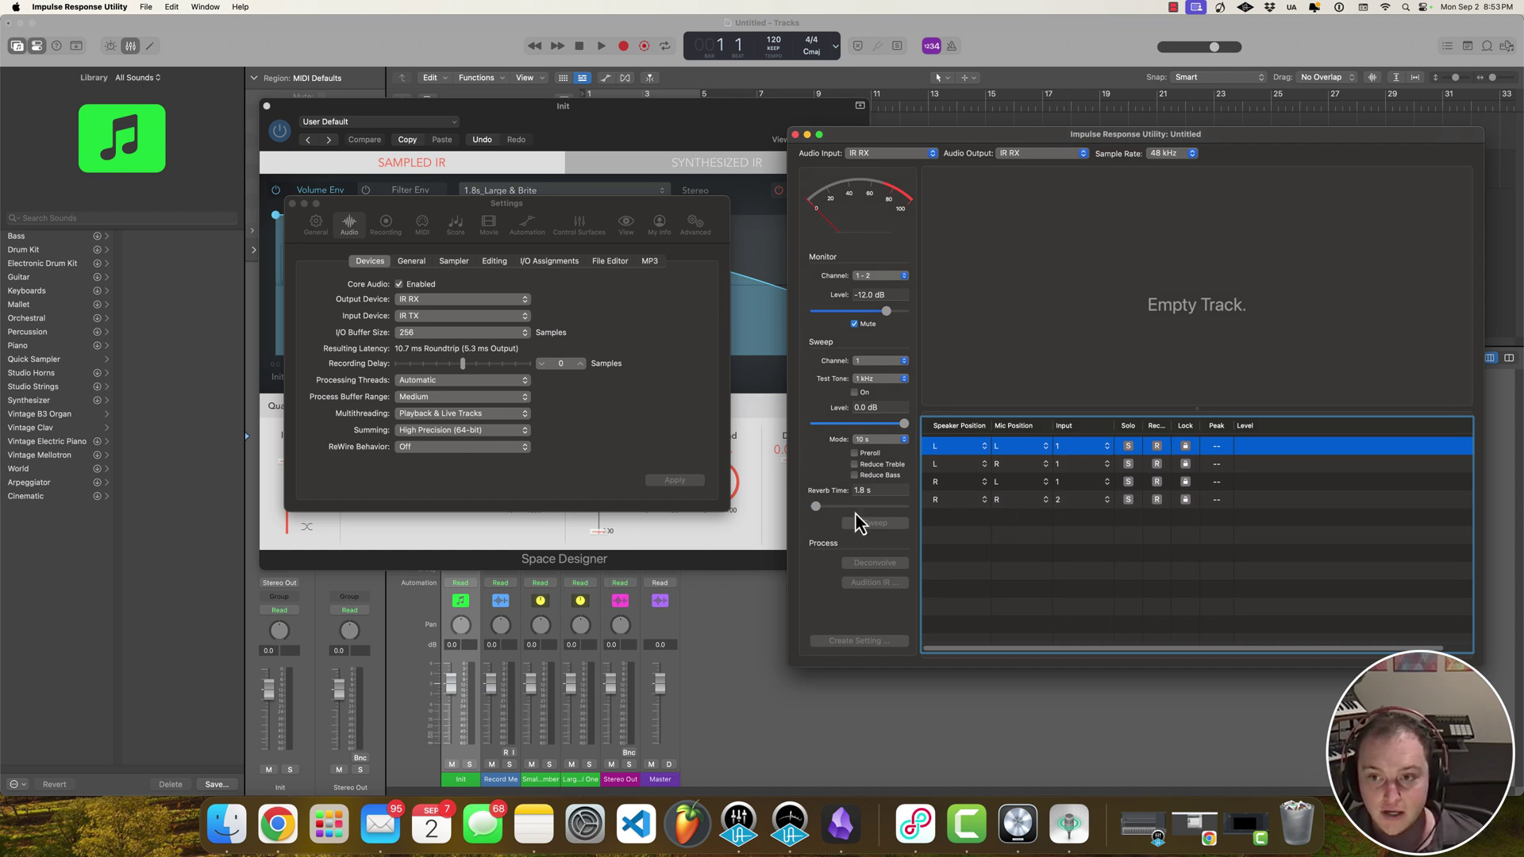
# Examine the speaker and mic position combinations of the four True Stereo tracks one by one
pyautogui.click(1321, 465)
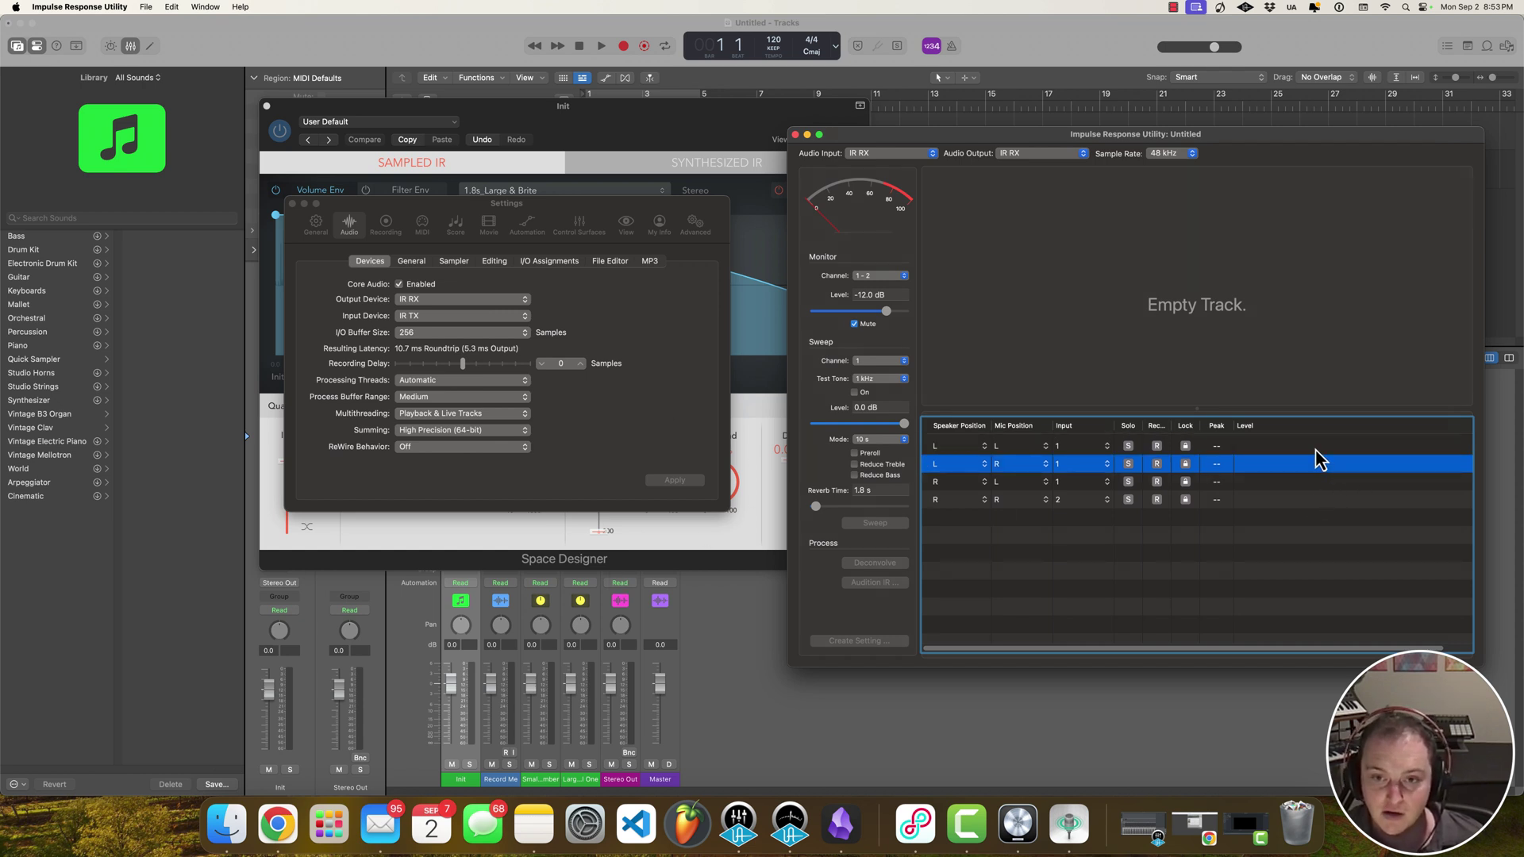
pyautogui.press('Up')
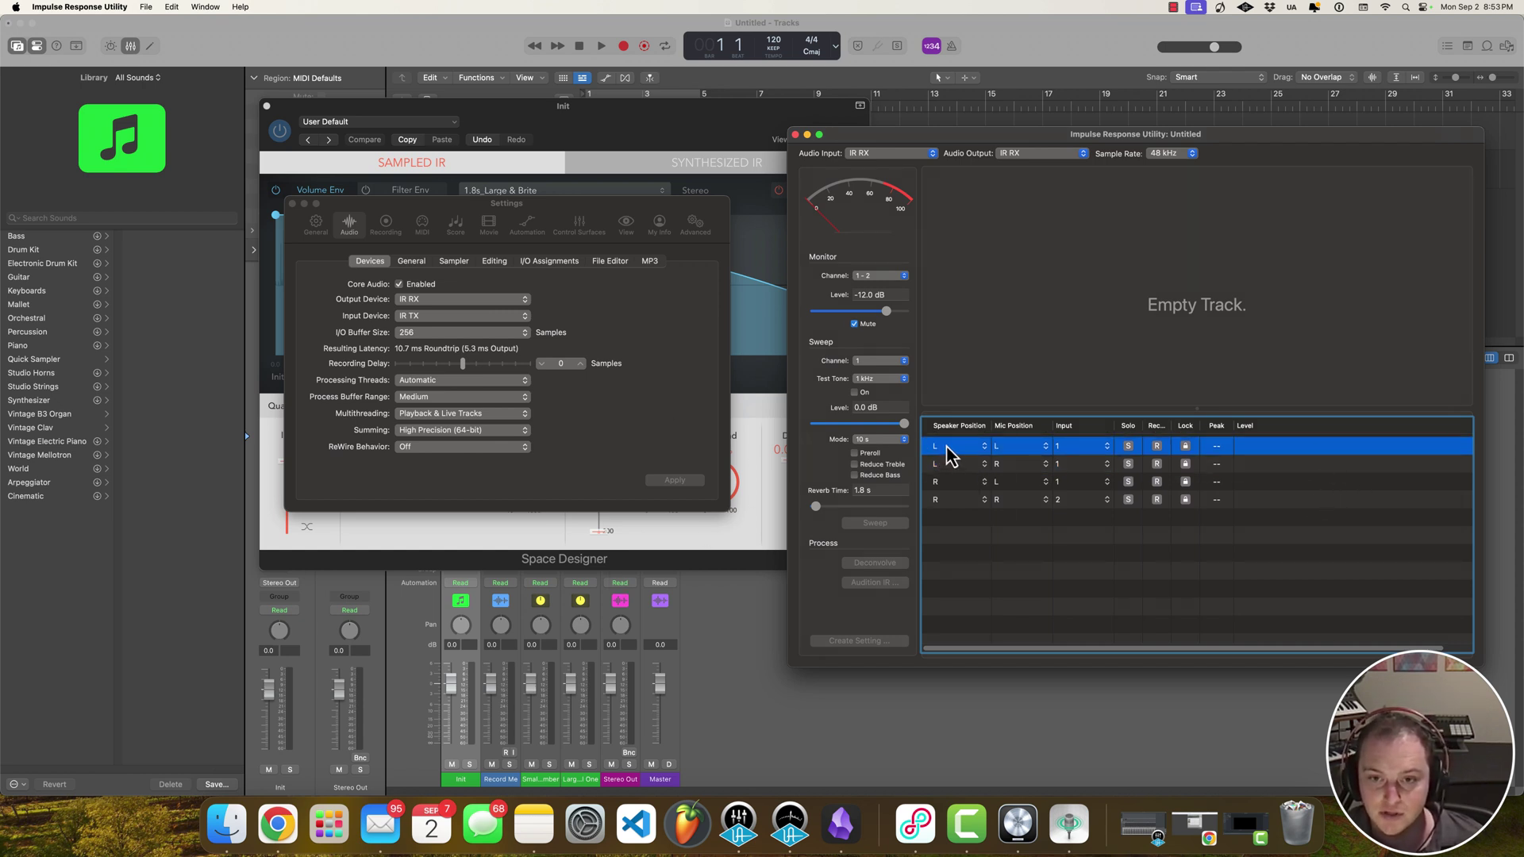
pyautogui.press('Down')
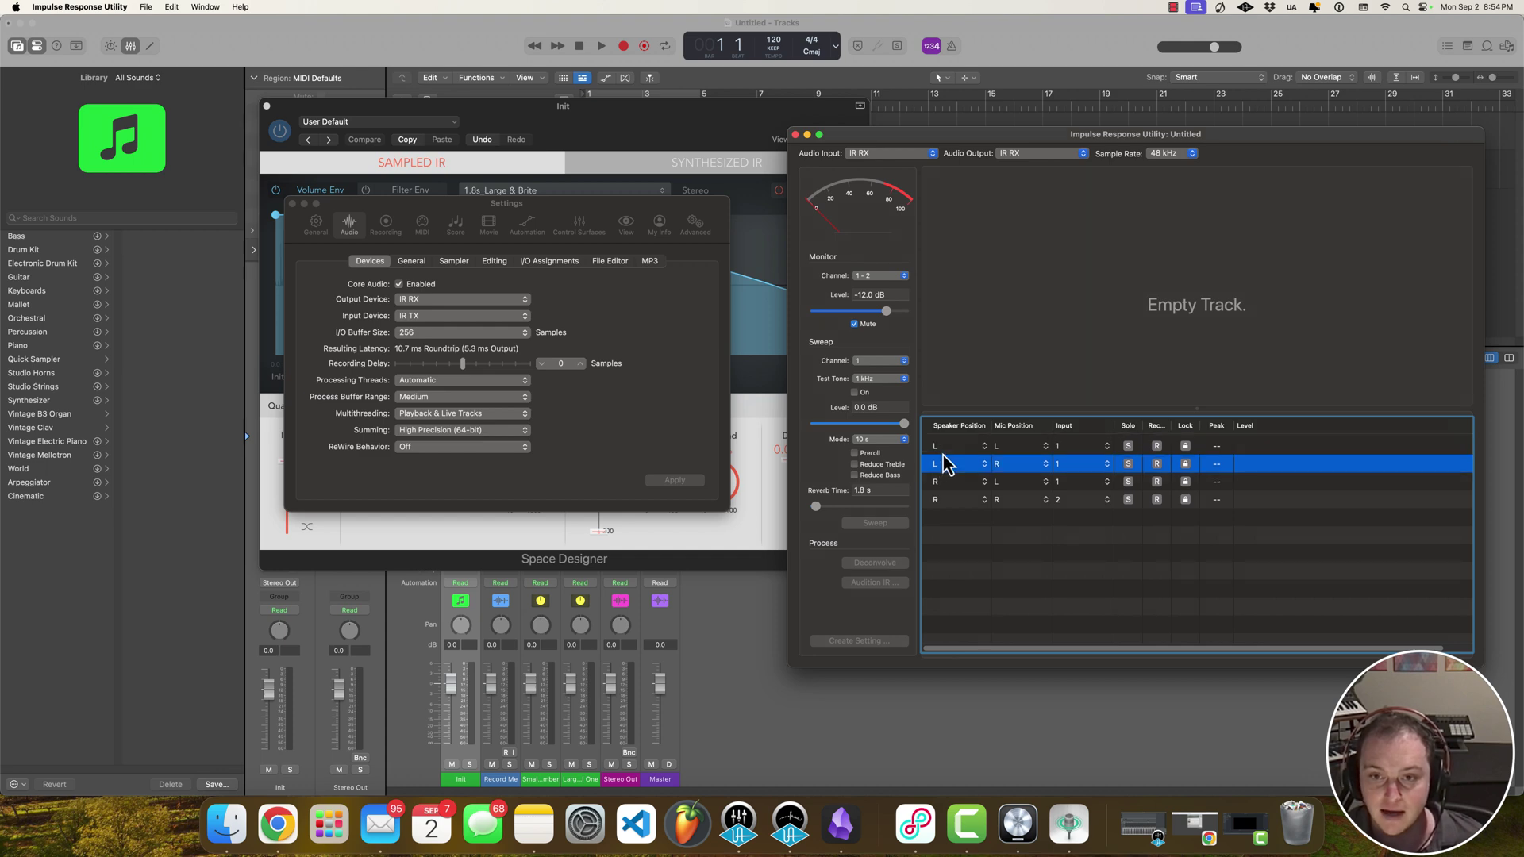
pyautogui.press('Up')
pyautogui.press('Down')
pyautogui.press('Up')
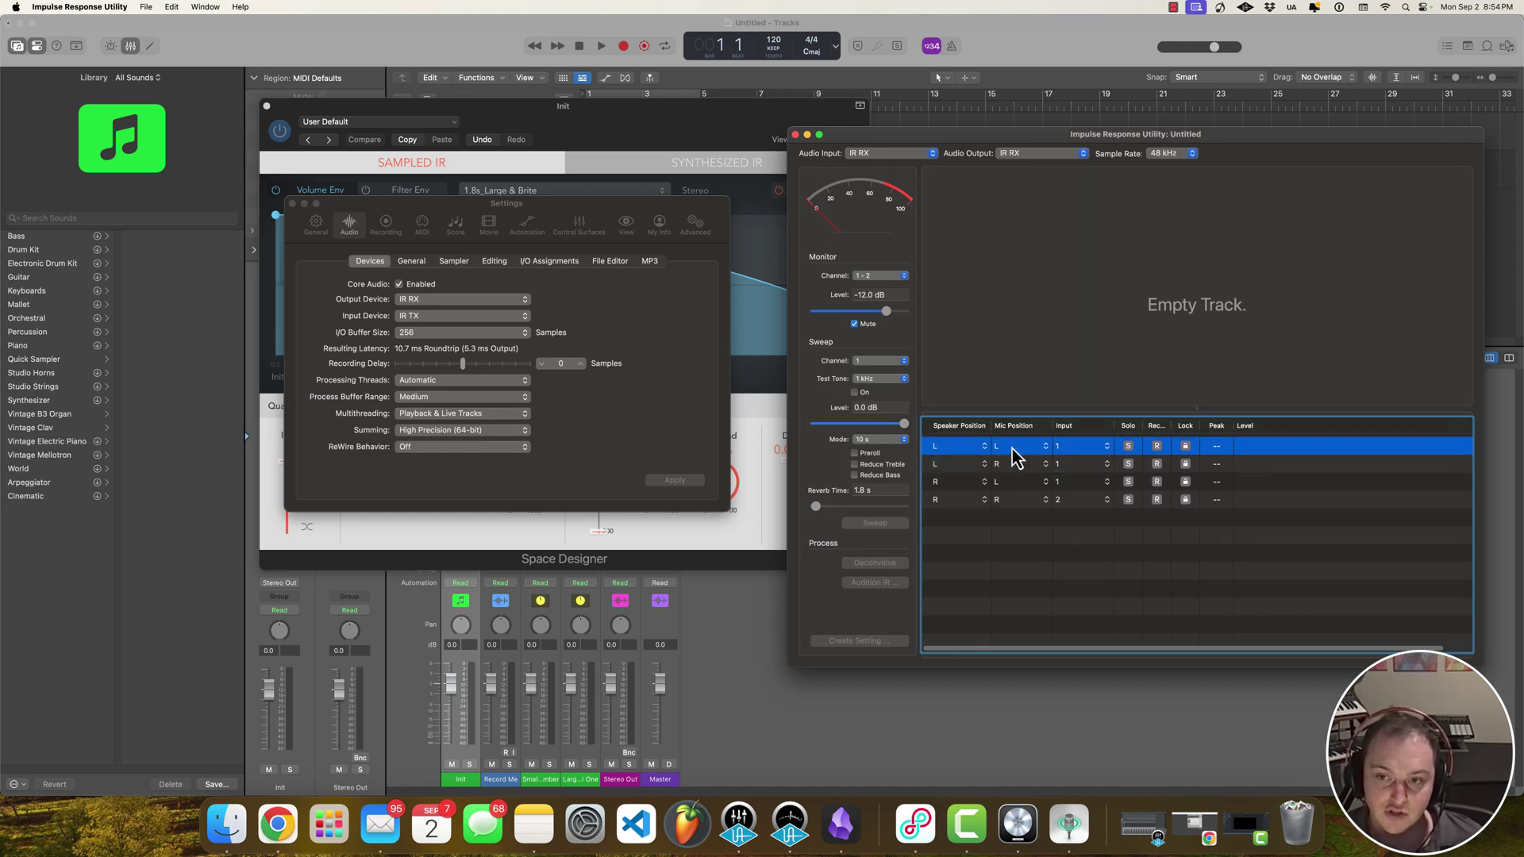
pyautogui.press('Down')
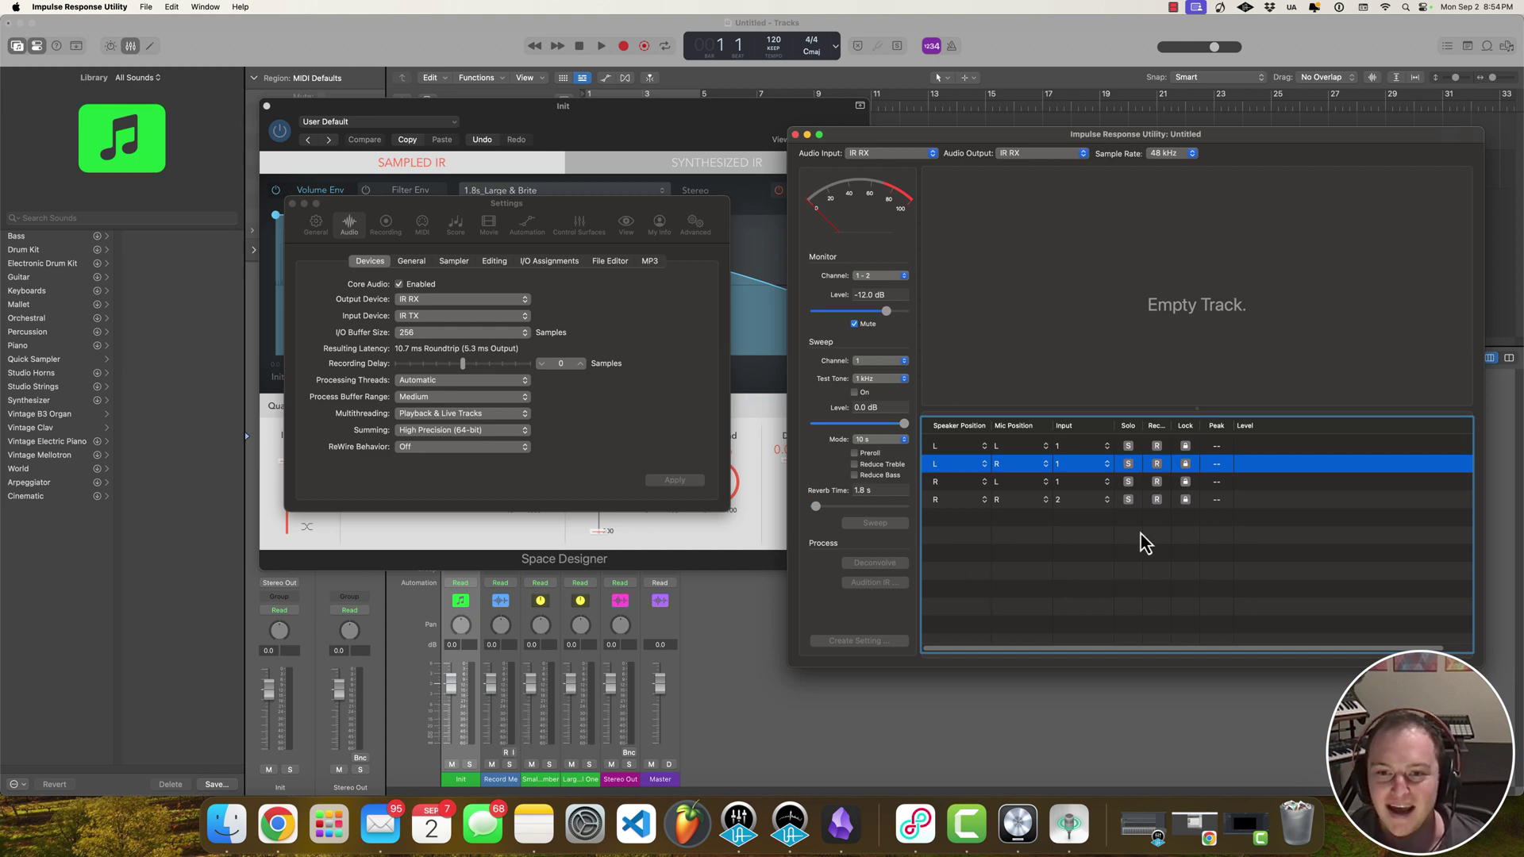
pyautogui.click(1255, 482)
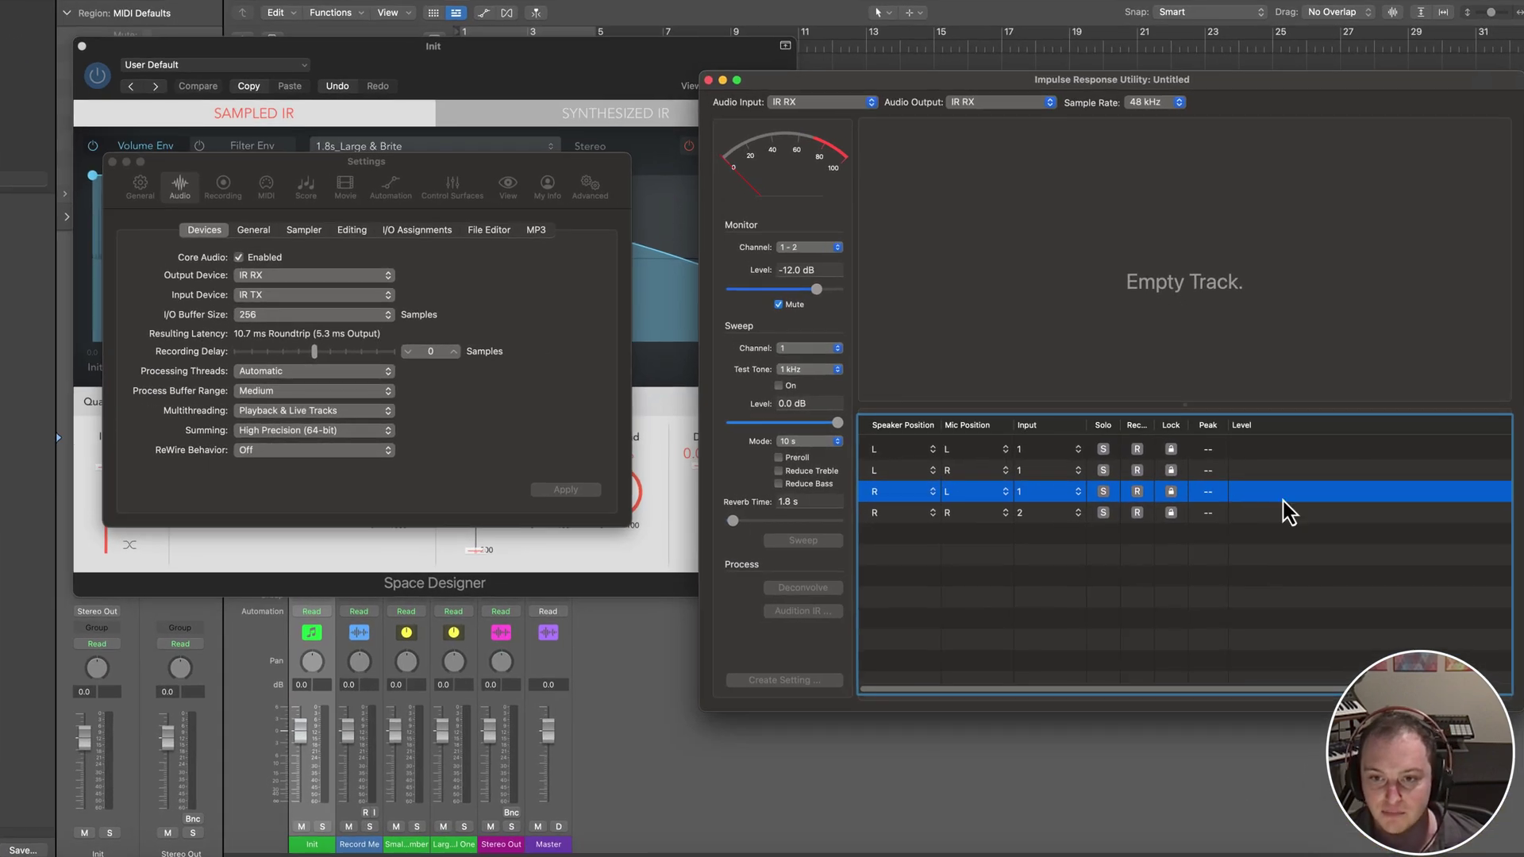
pyautogui.click(1254, 512)
pyautogui.press('Up')
pyautogui.press('Up')
pyautogui.press('Up')
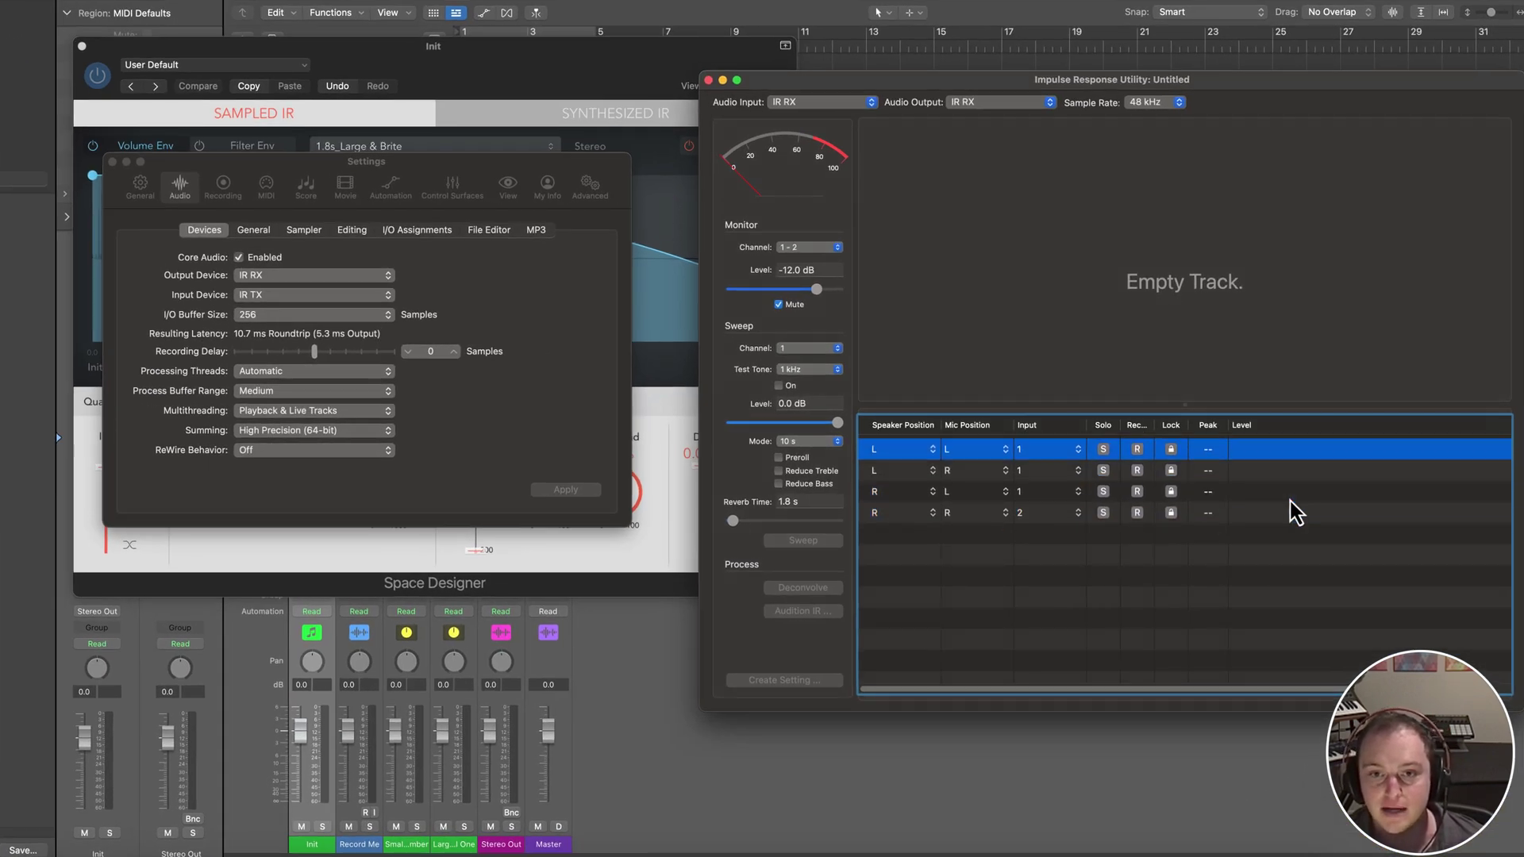
# Close Logic Pro's Settings and the Space Designer window to clear the view of the tracks and mixer
pyautogui.moveTo(975, 84); pyautogui.dragTo(925, 63)
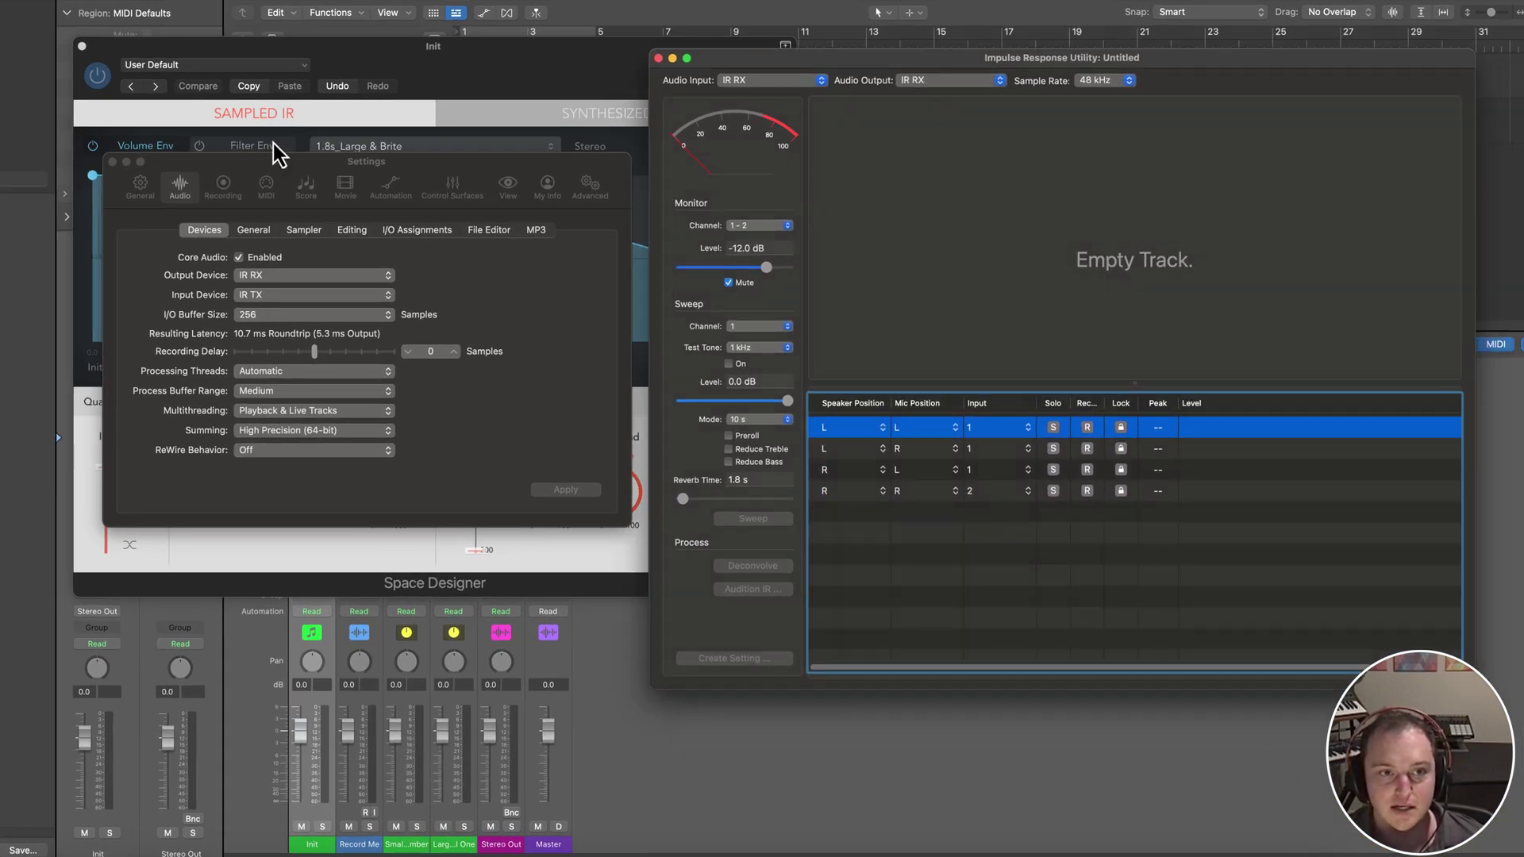
pyautogui.click(112, 162)
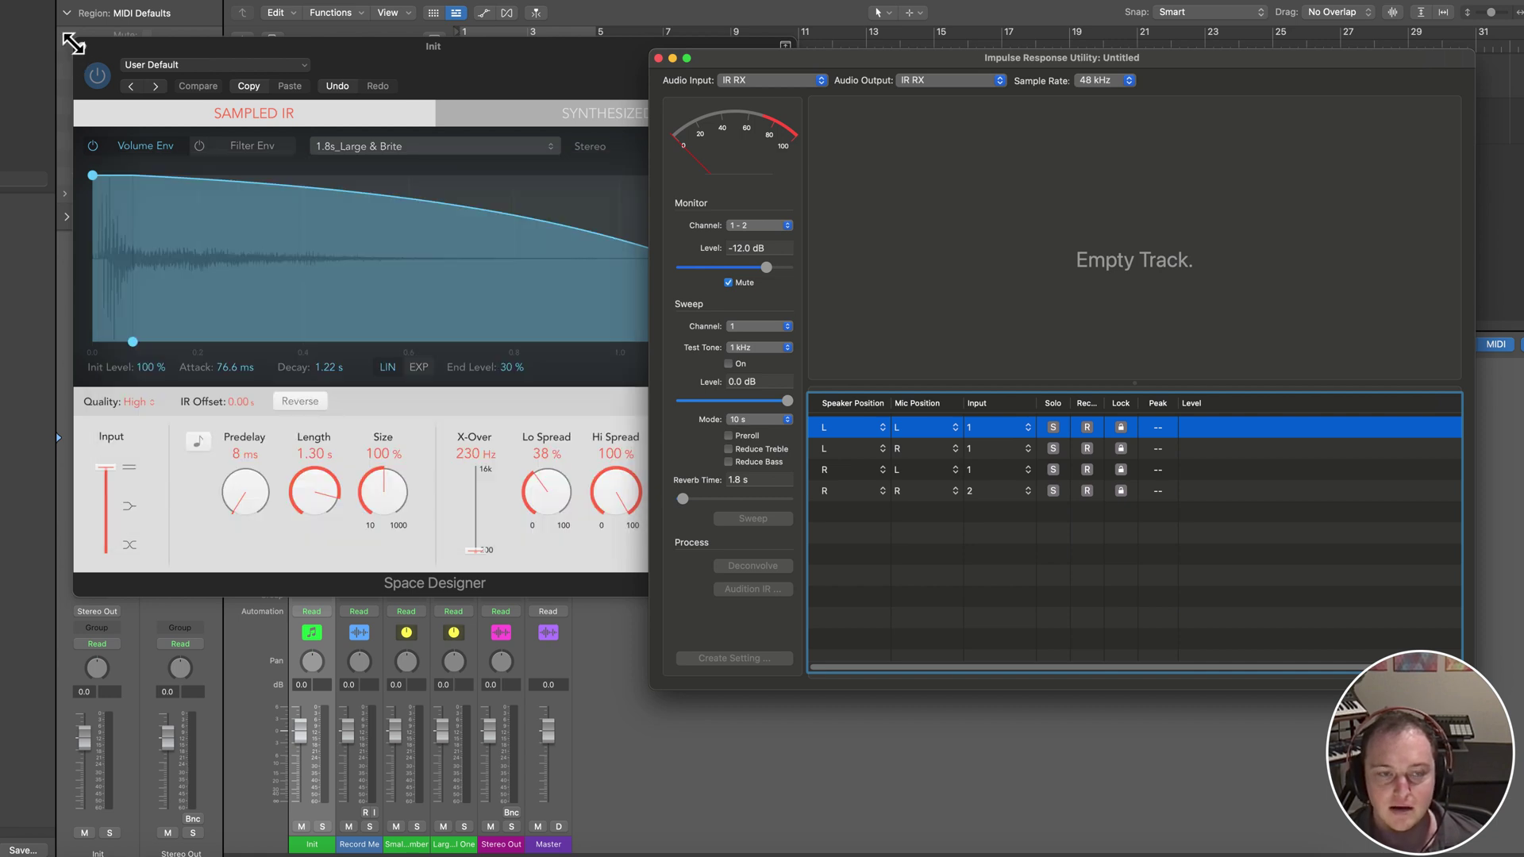
pyautogui.click(73, 43)
pyautogui.click(82, 46)
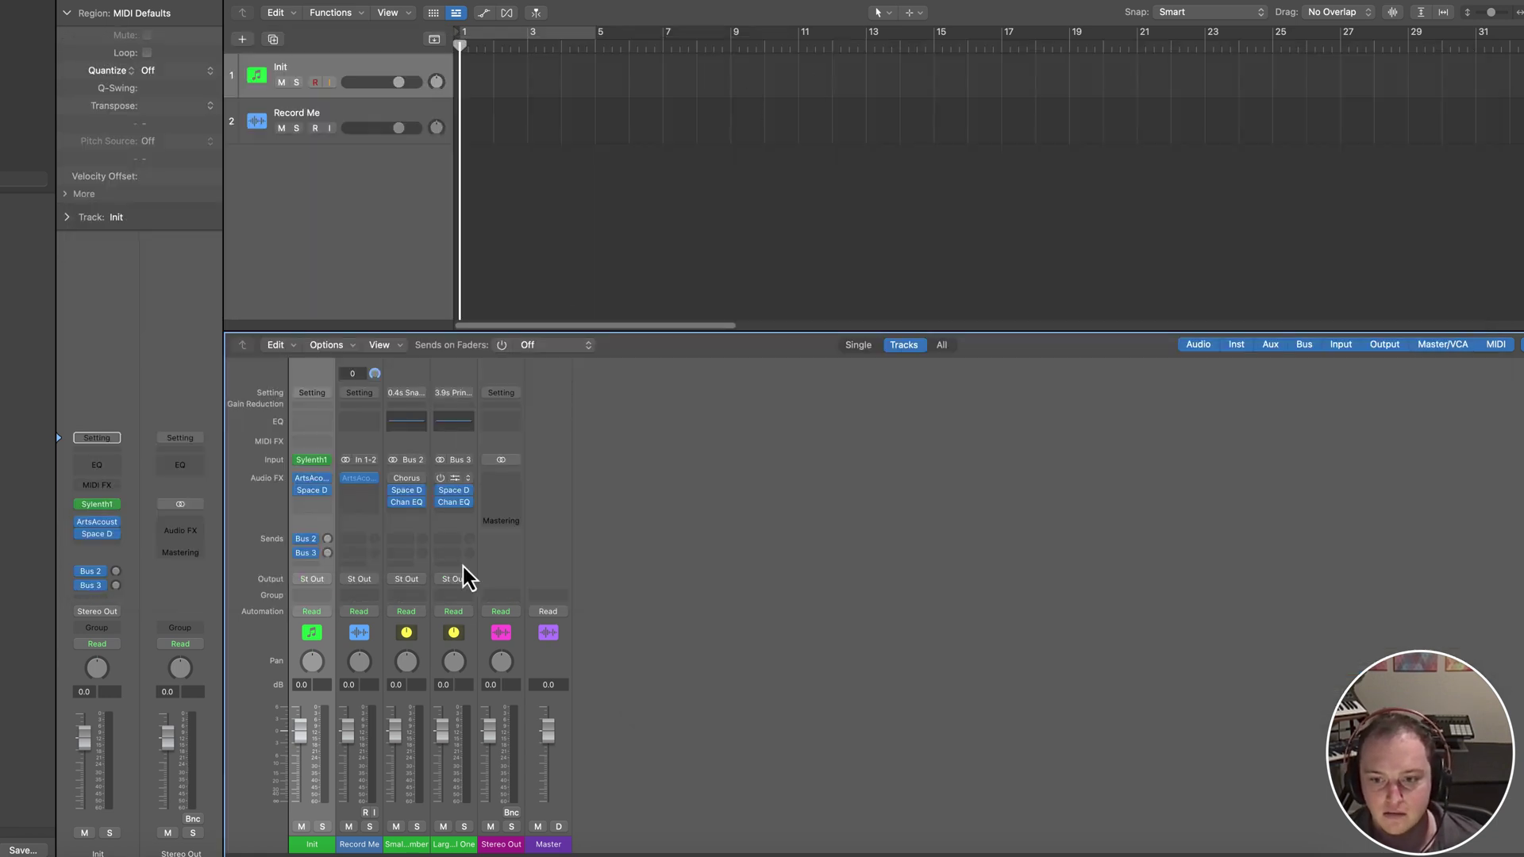
# Return to the Impulse Response Utility and play the 1 kHz test tone on sweep channel 1 to check the input levels
pyautogui.click(1034, 851)
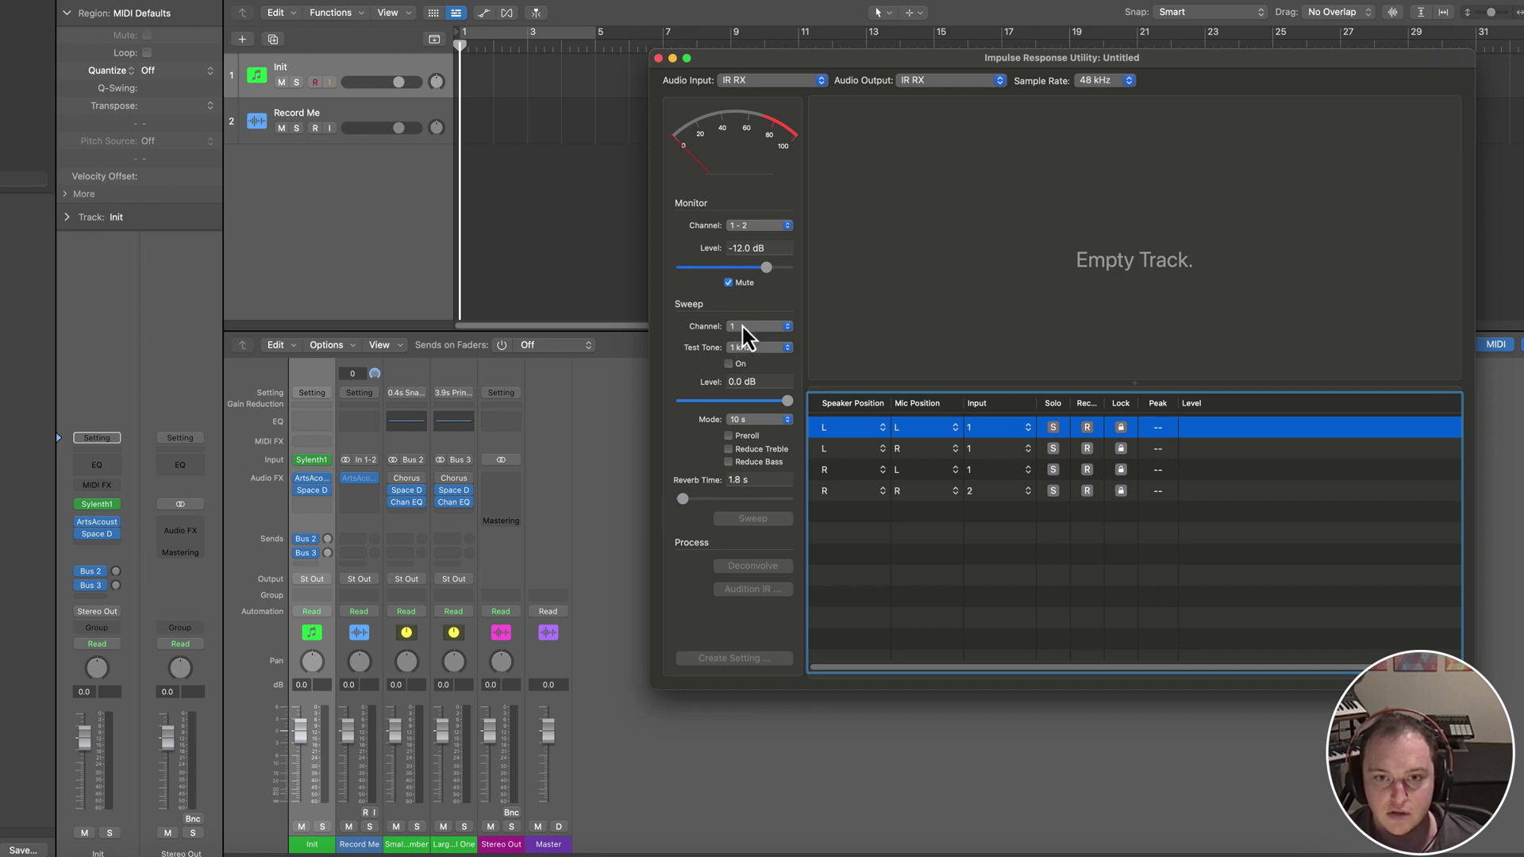
pyautogui.click(729, 365)
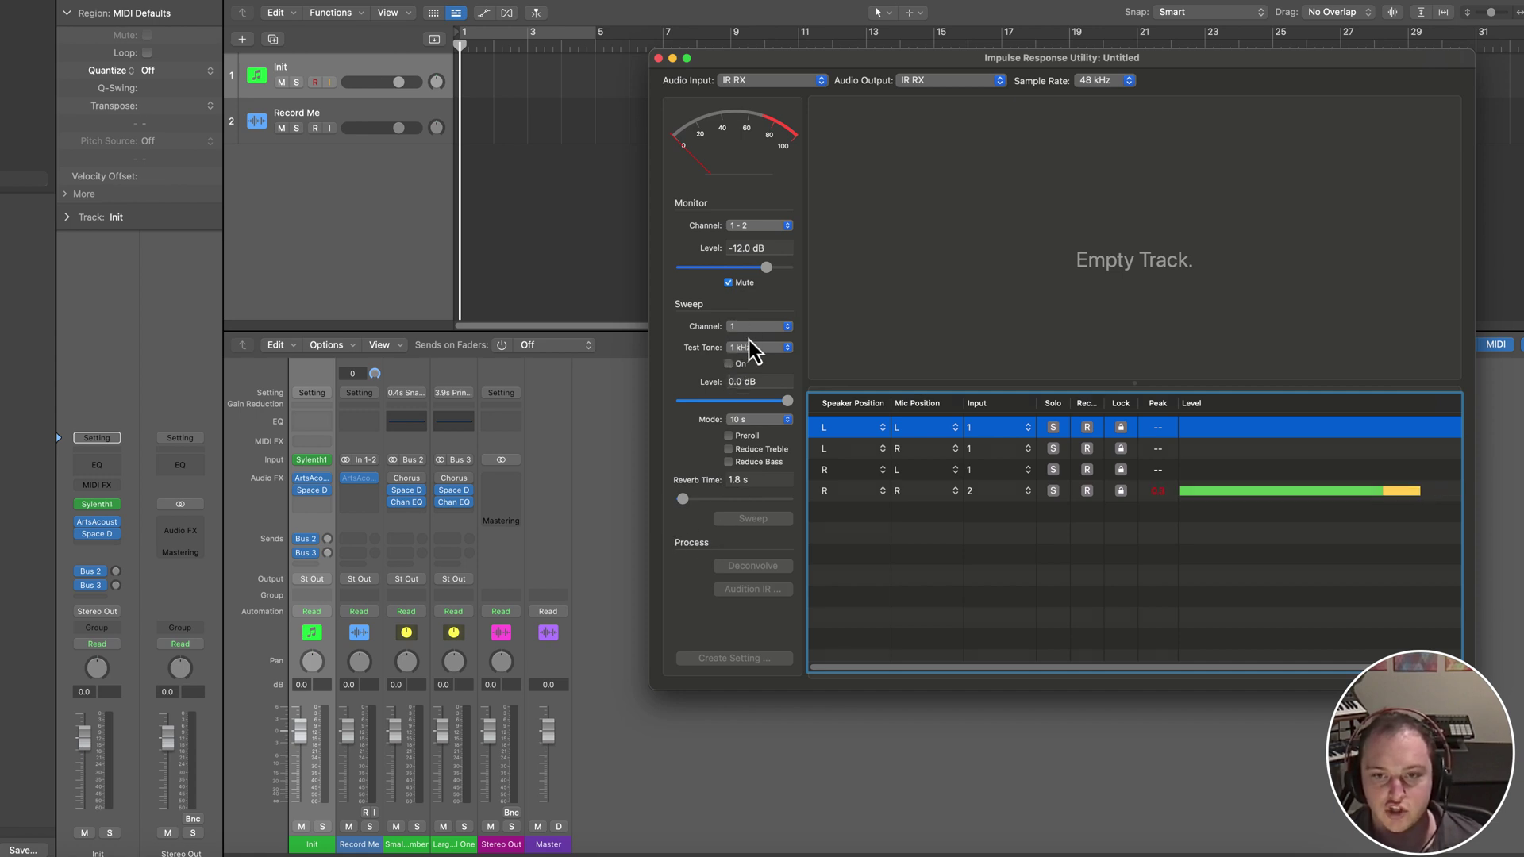
pyautogui.click(985, 565)
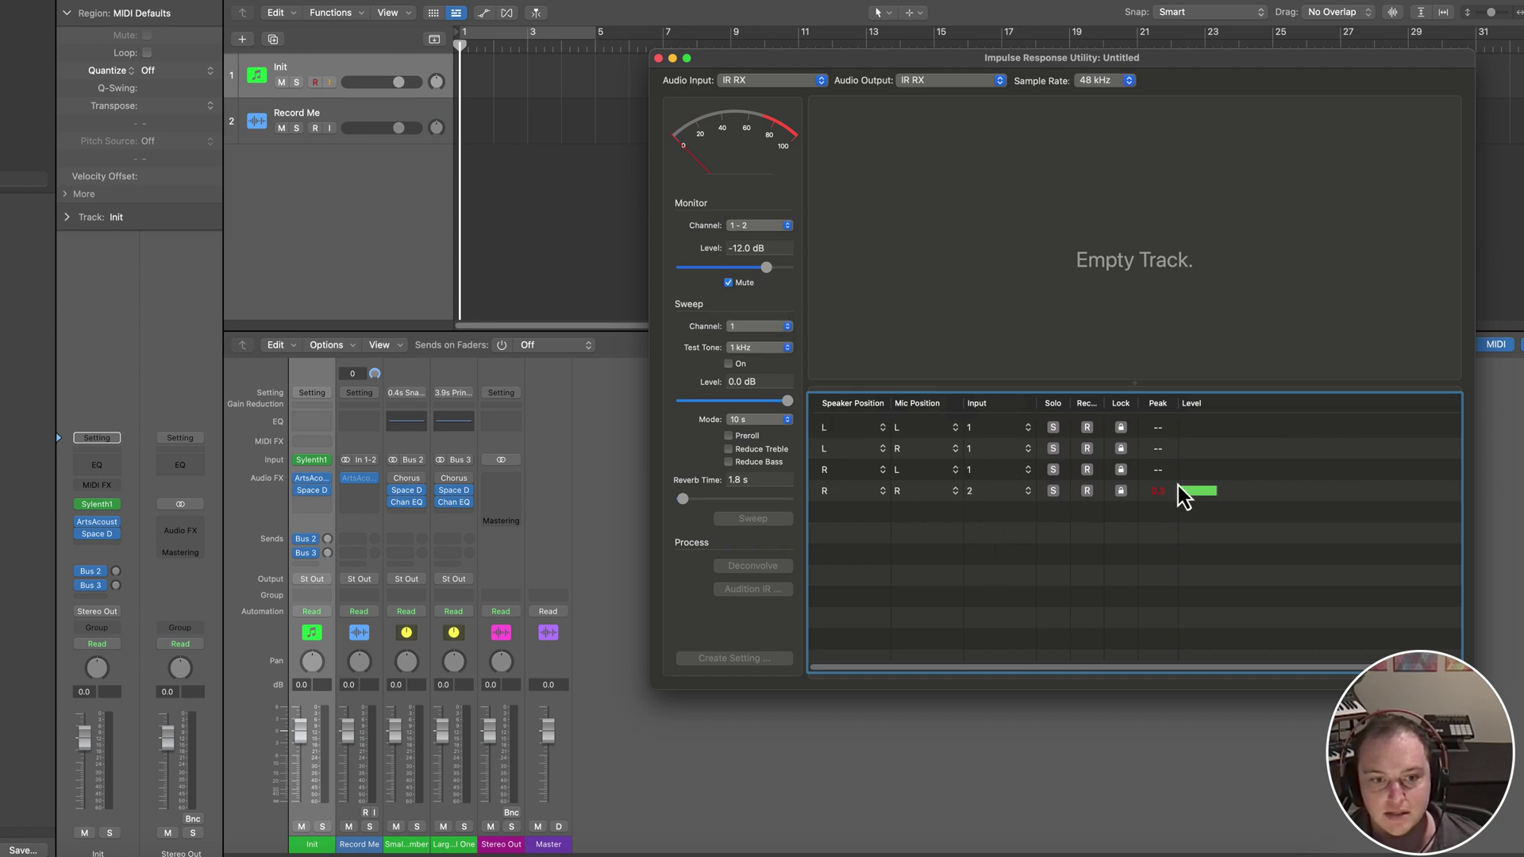
# Enable input monitoring on Logic Pro's Record Me track, and retest the tone from the Impulse Response Utility
pyautogui.click(316, 231)
pyautogui.click(332, 122)
pyautogui.click(331, 129)
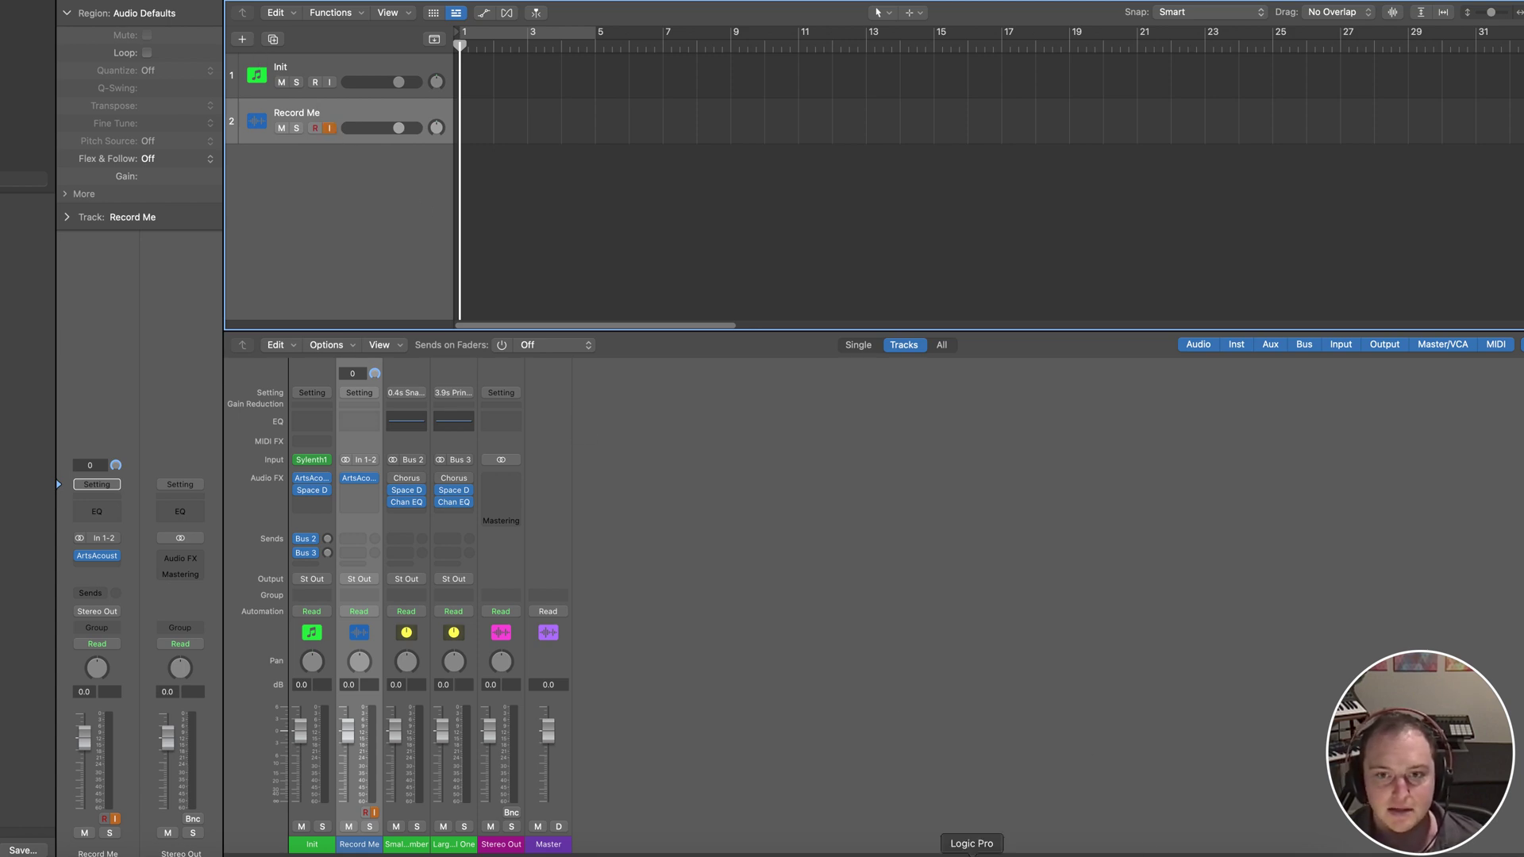
pyautogui.click(1038, 851)
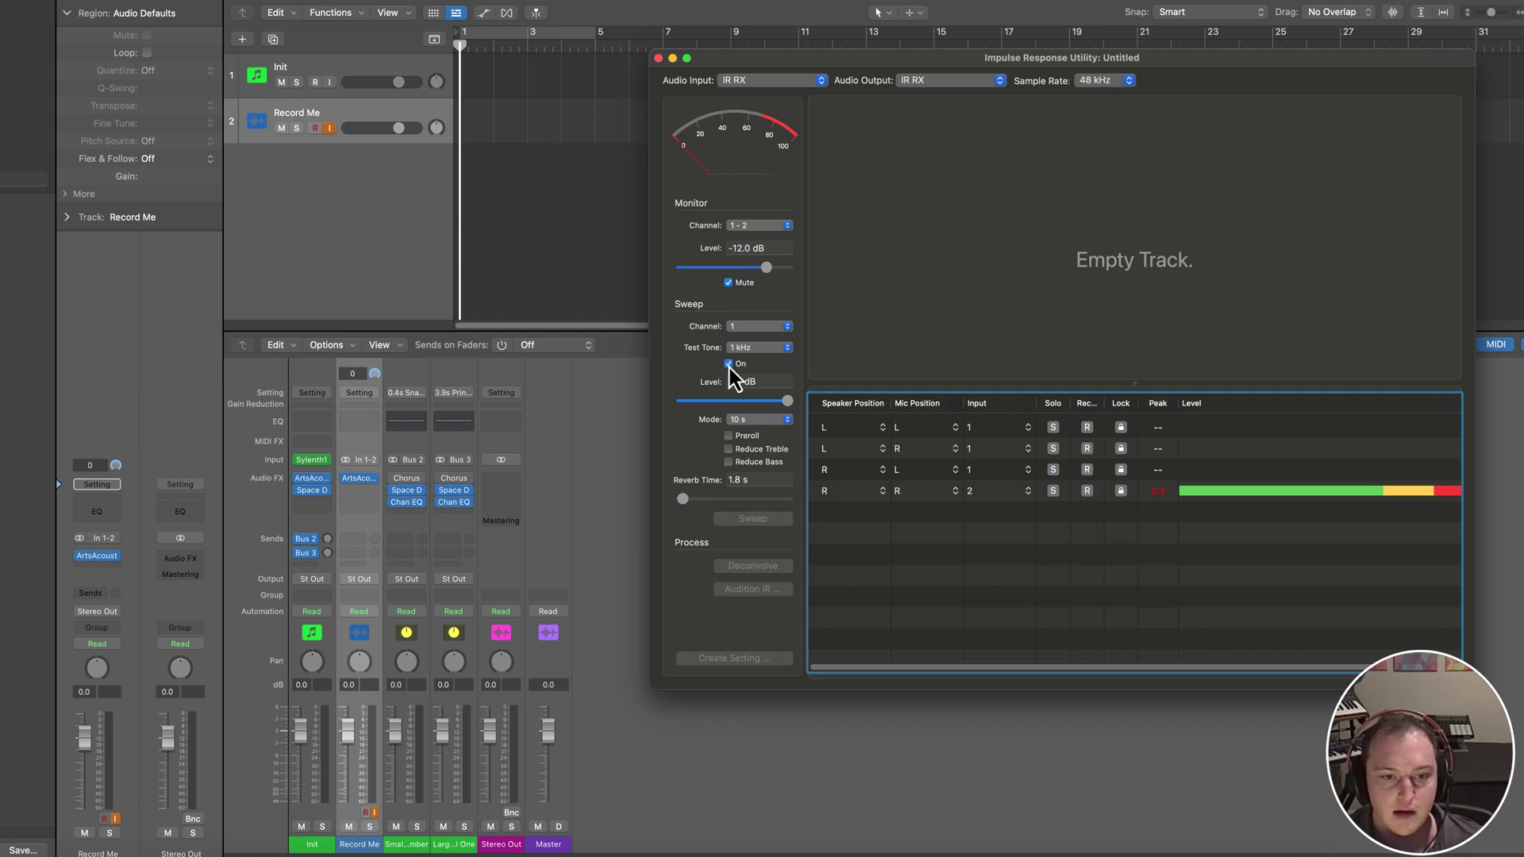
# Set the Impulse Response Utility's audio output to IR TX and play the 1 kHz test tone through Logic Pro
pyautogui.click(474, 260)
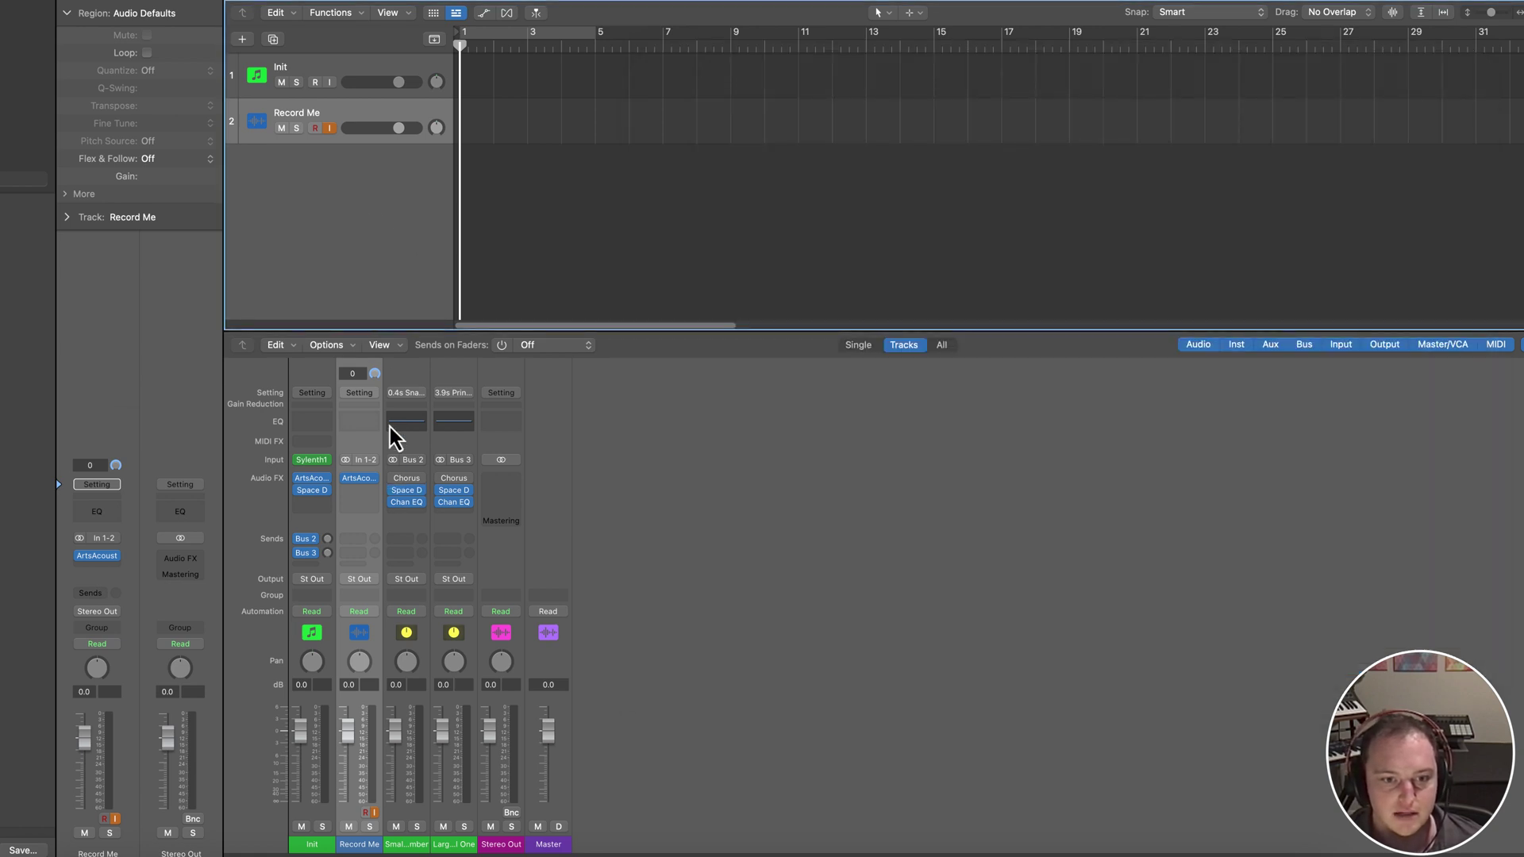
pyautogui.click(707, 99)
pyautogui.click(952, 77)
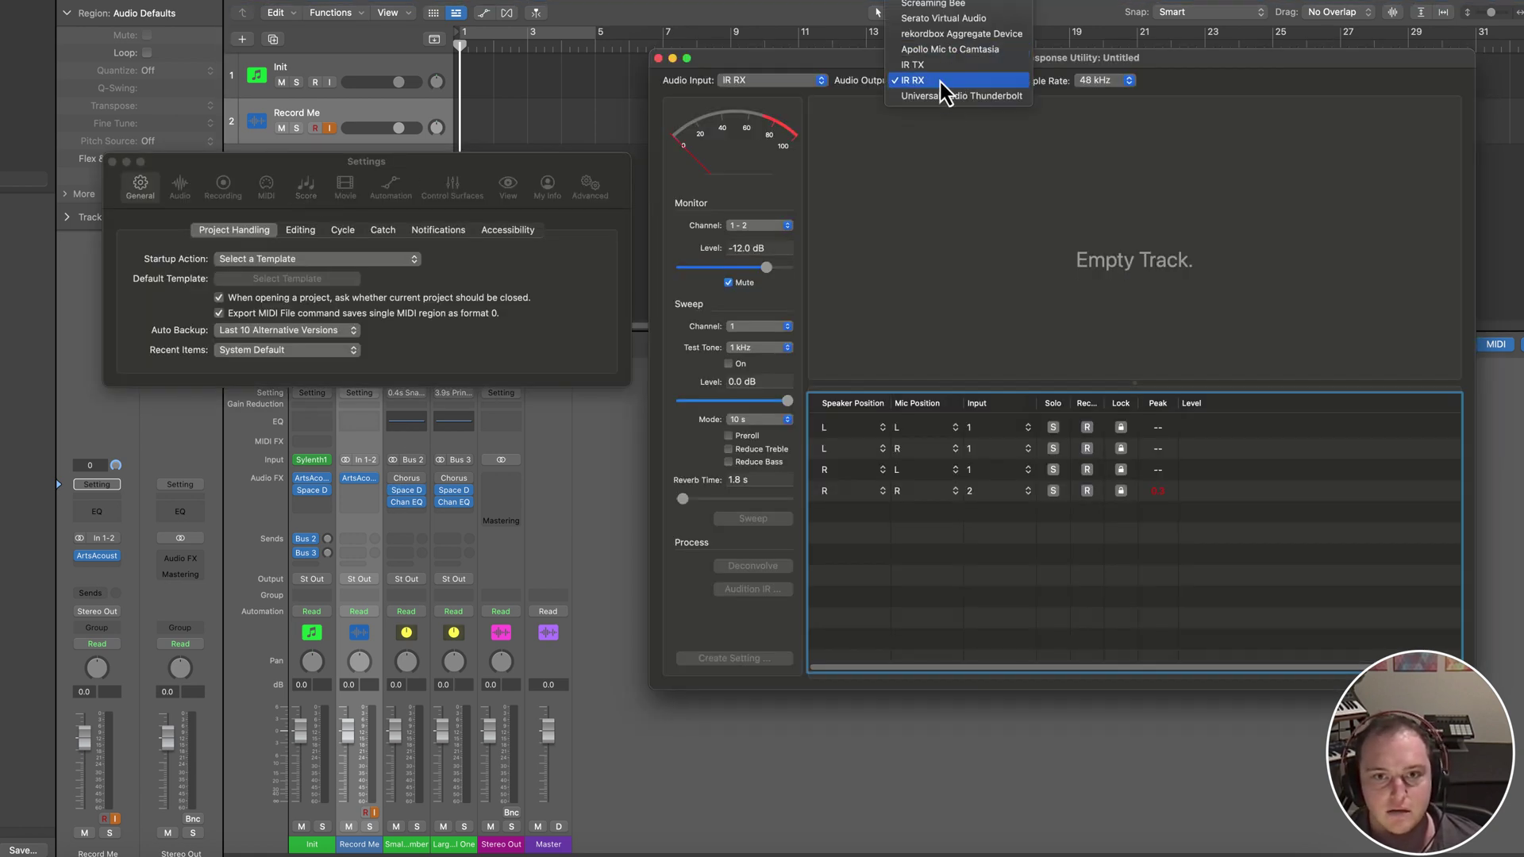
pyautogui.click(941, 74)
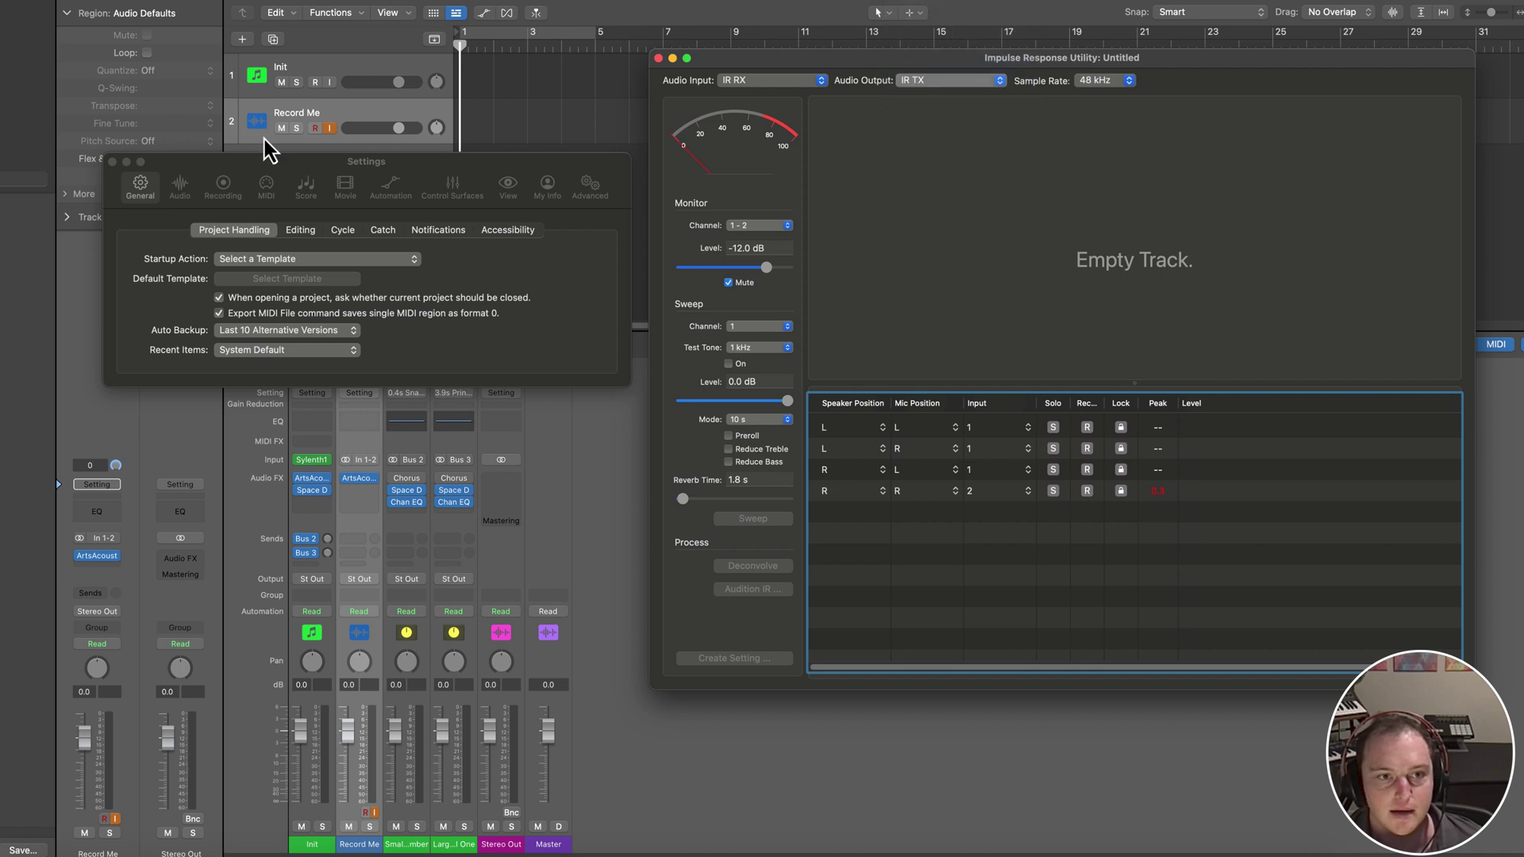
pyautogui.click(113, 162)
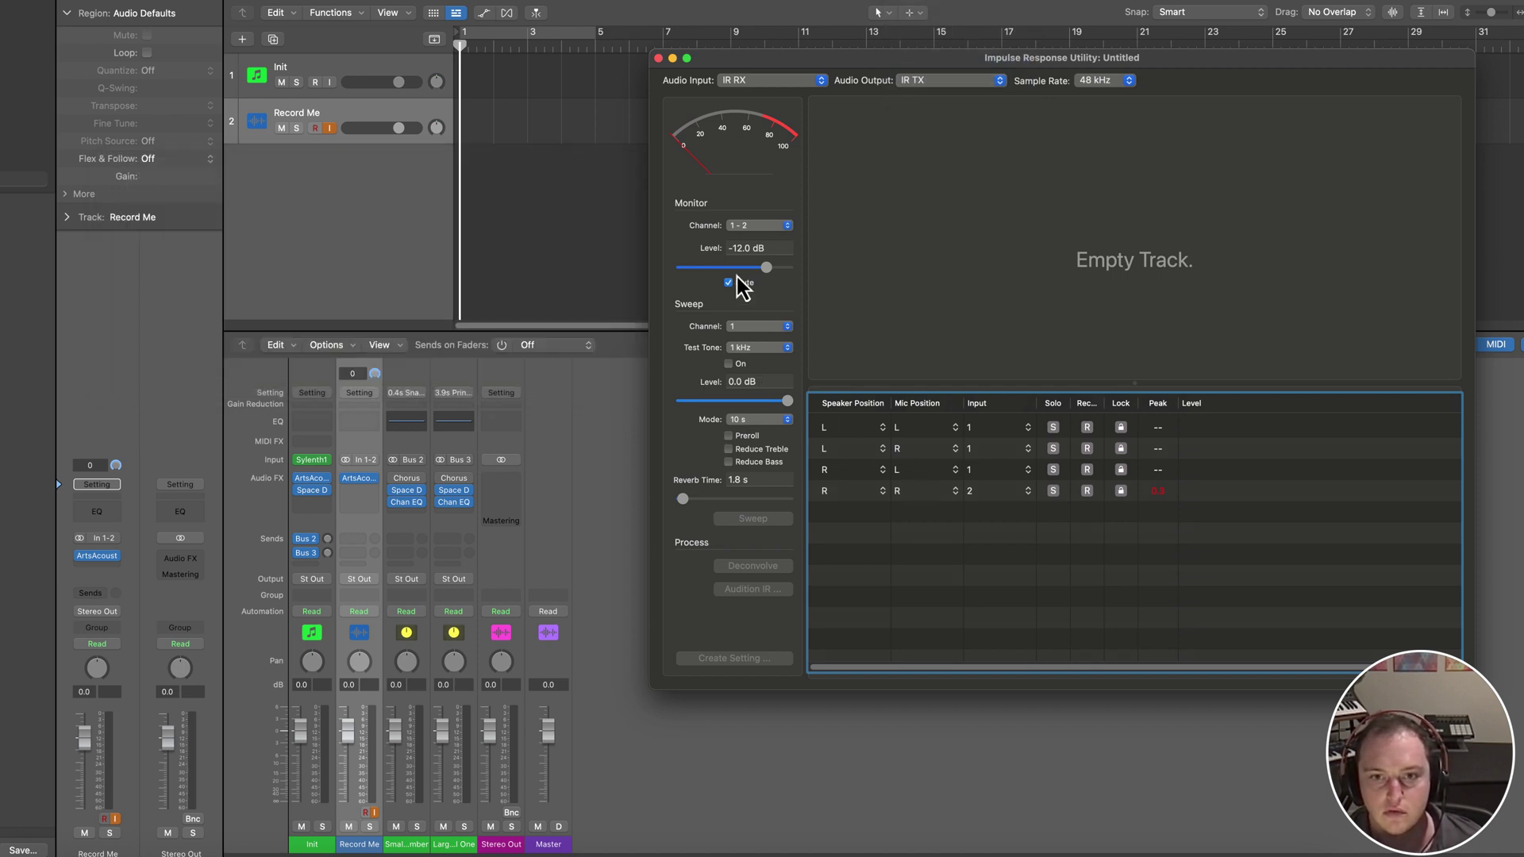
pyautogui.click(729, 364)
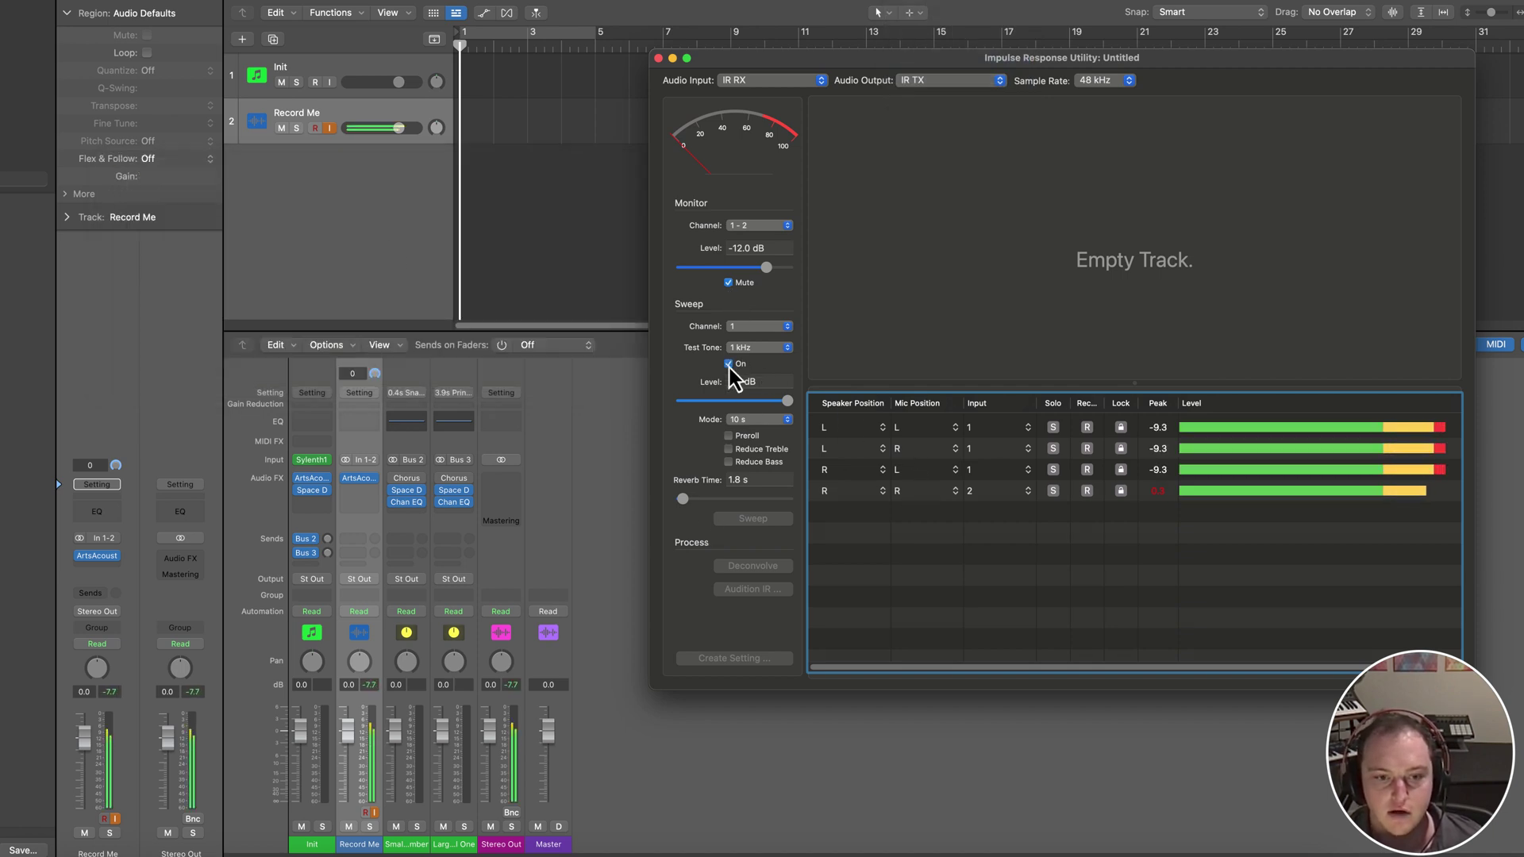
pyautogui.click(729, 364)
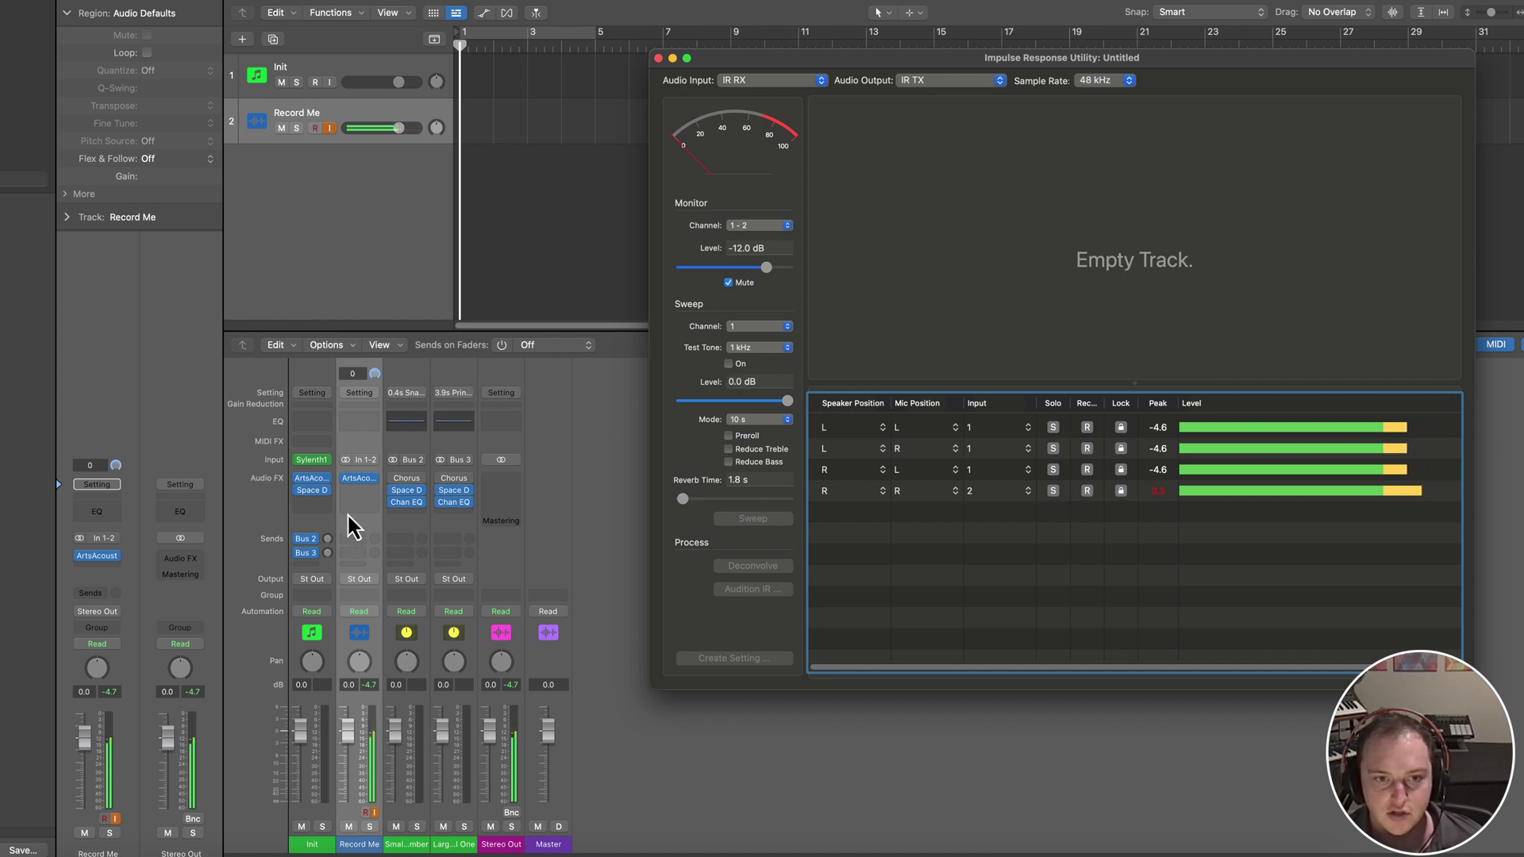
# Bypass the ArtsAcoustic plug-in on Logic Pro's Record Me track and play the utility's test tone without it
pyautogui.click(345, 478)
pyautogui.click(1030, 849)
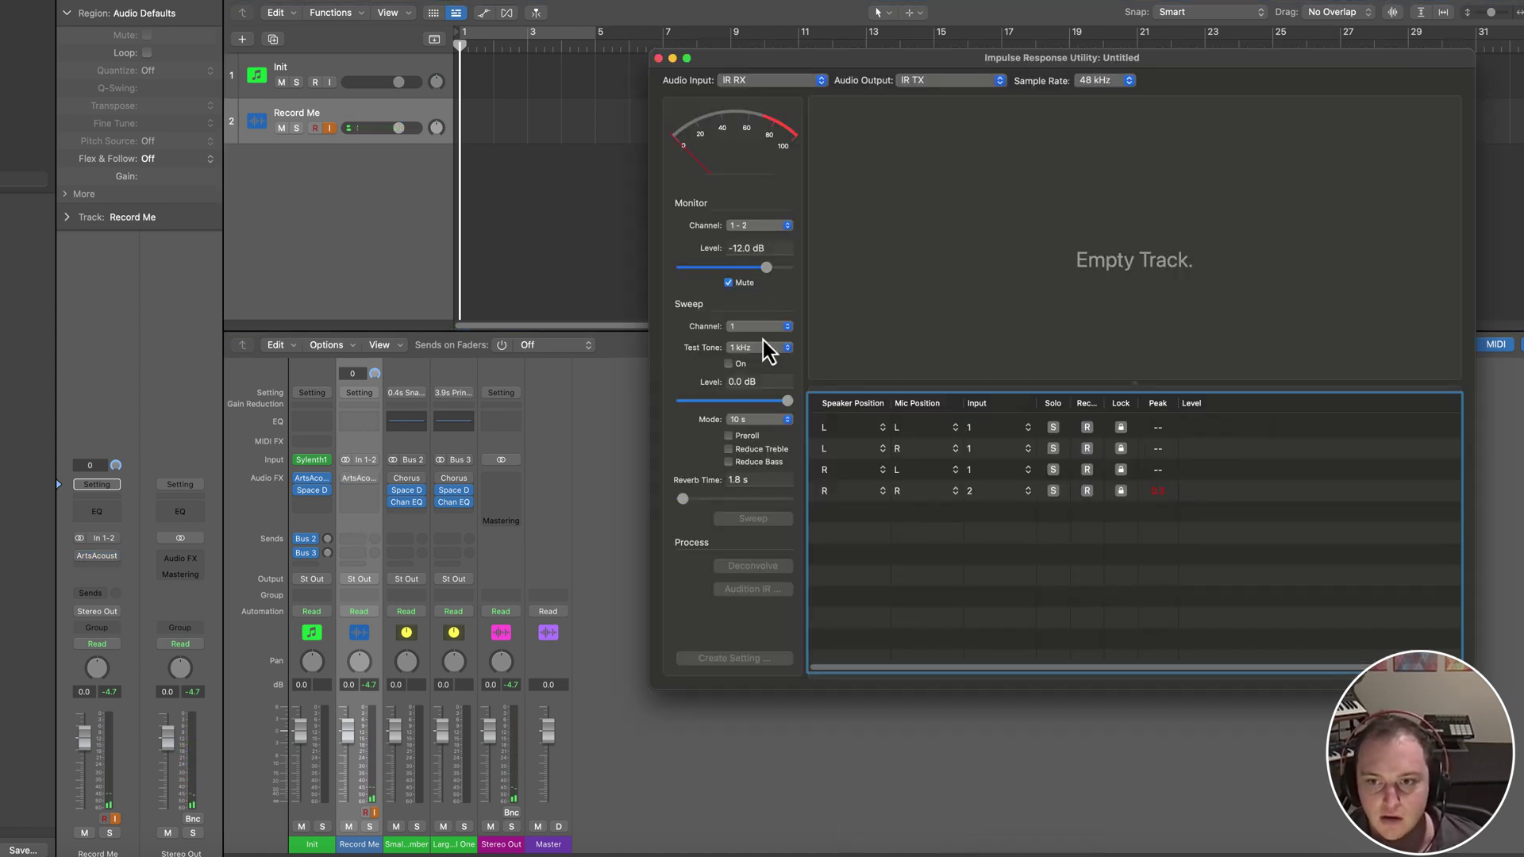
pyautogui.click(729, 365)
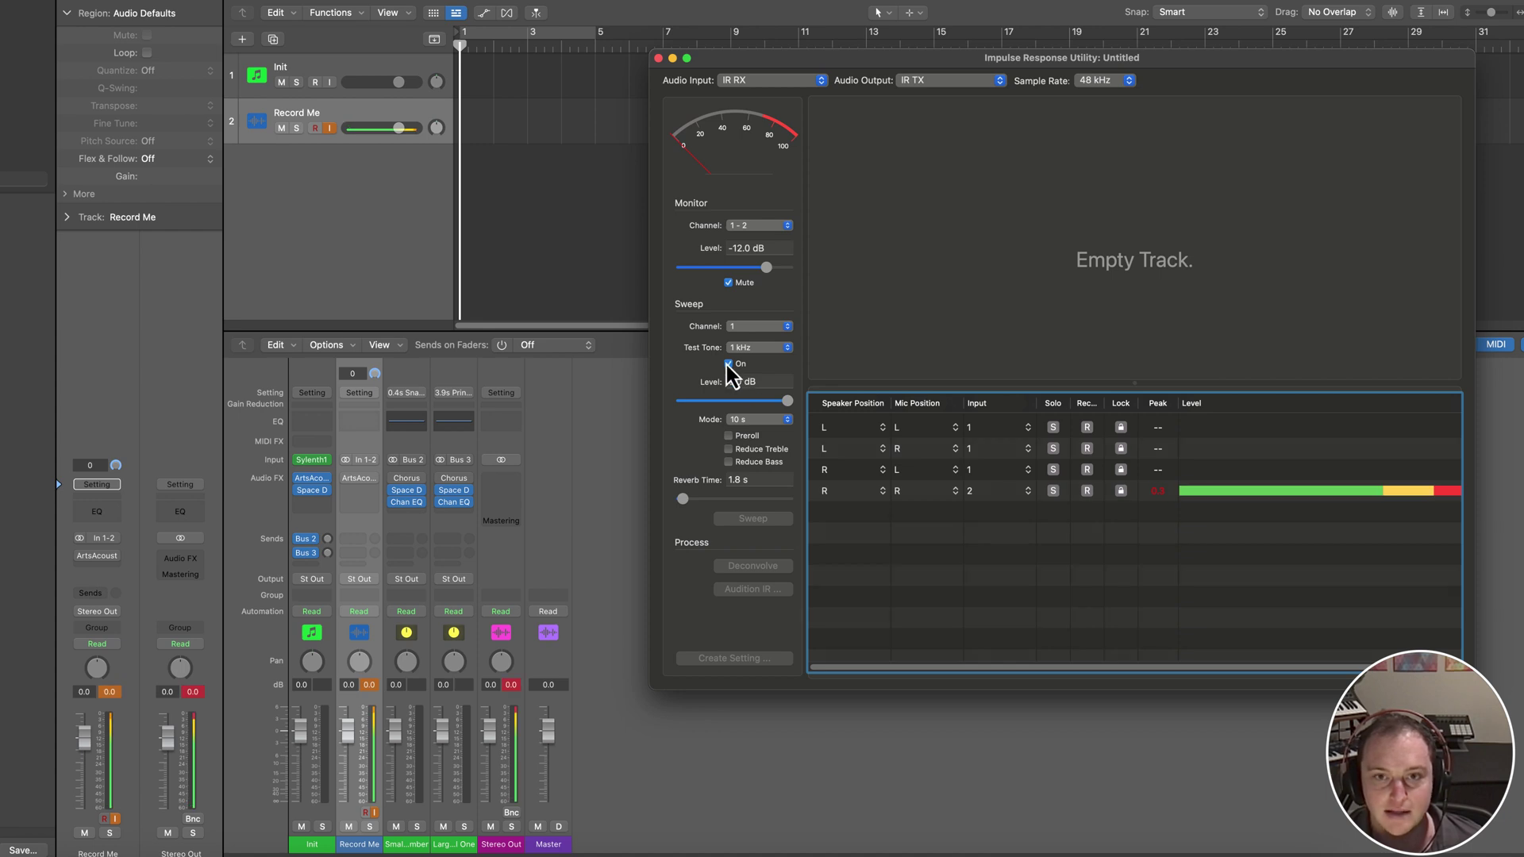
# Play the test tone on sweep channel 2, and switch back to channel 1 to play it there again
pyautogui.click(750, 326)
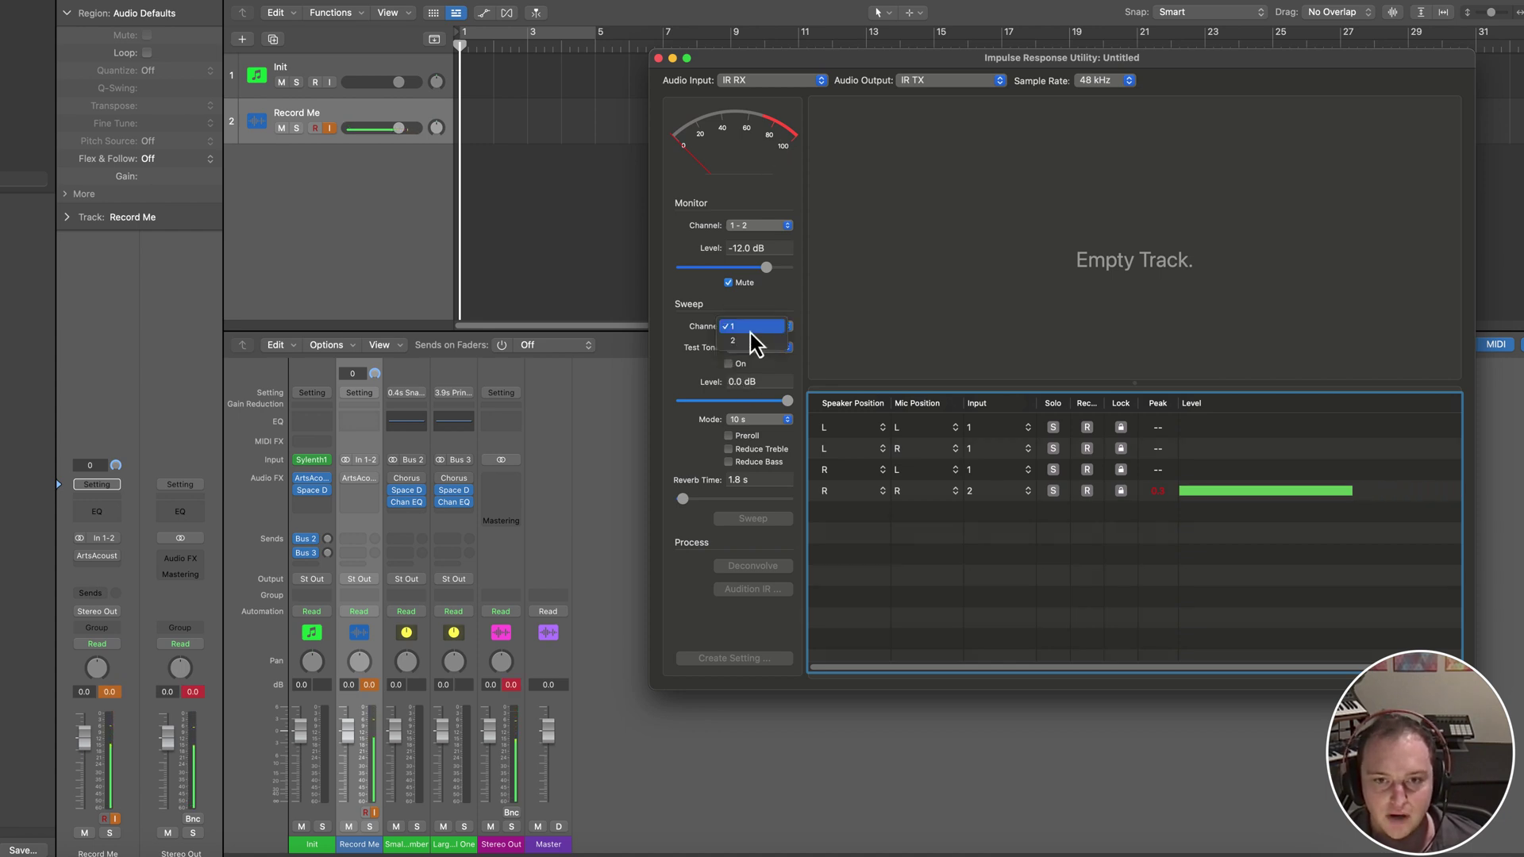
pyautogui.click(735, 342)
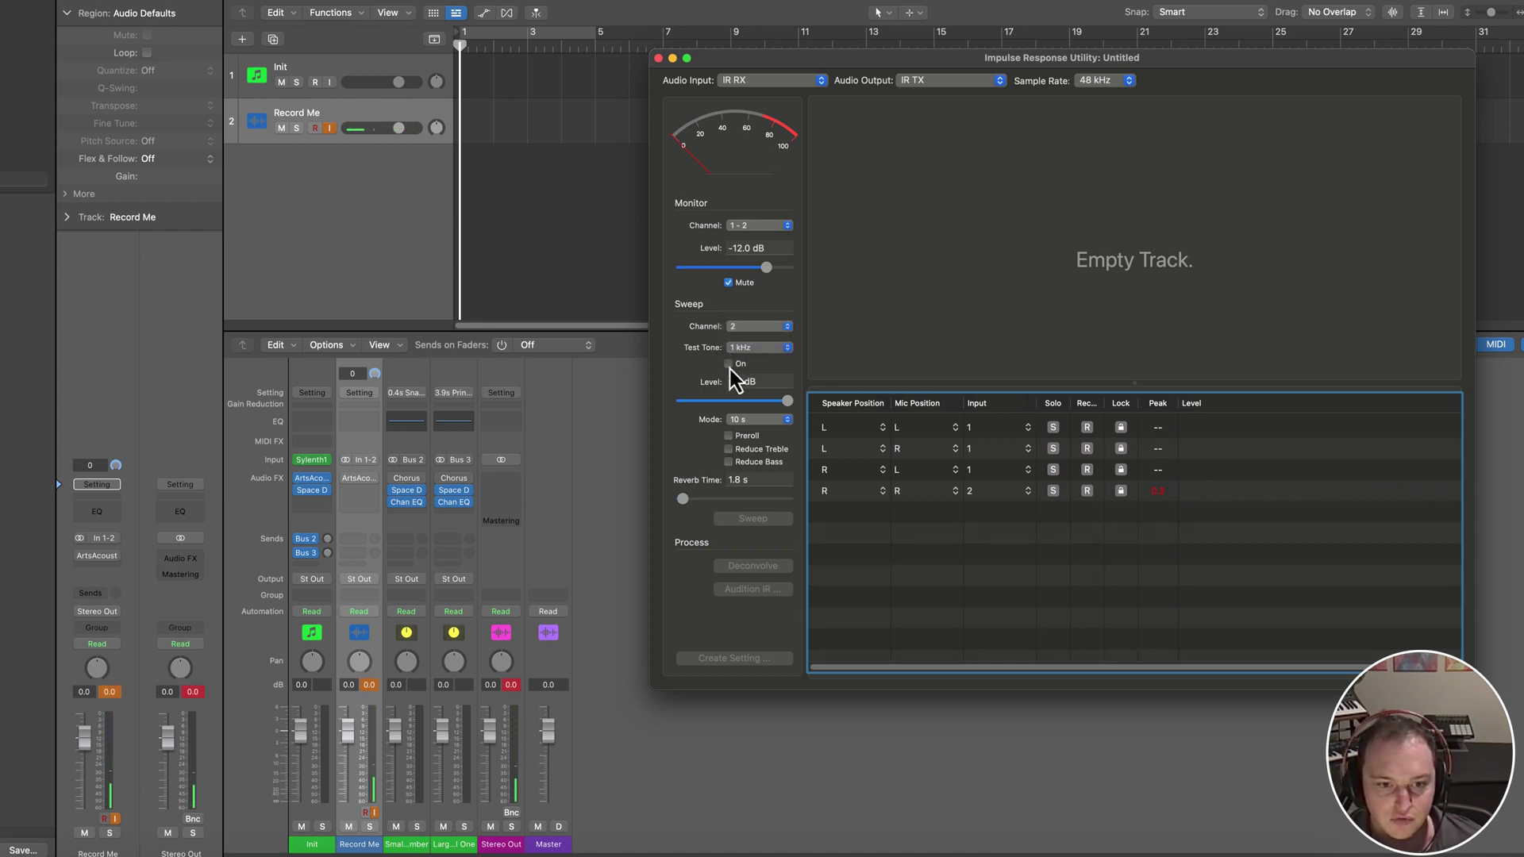
pyautogui.click(729, 365)
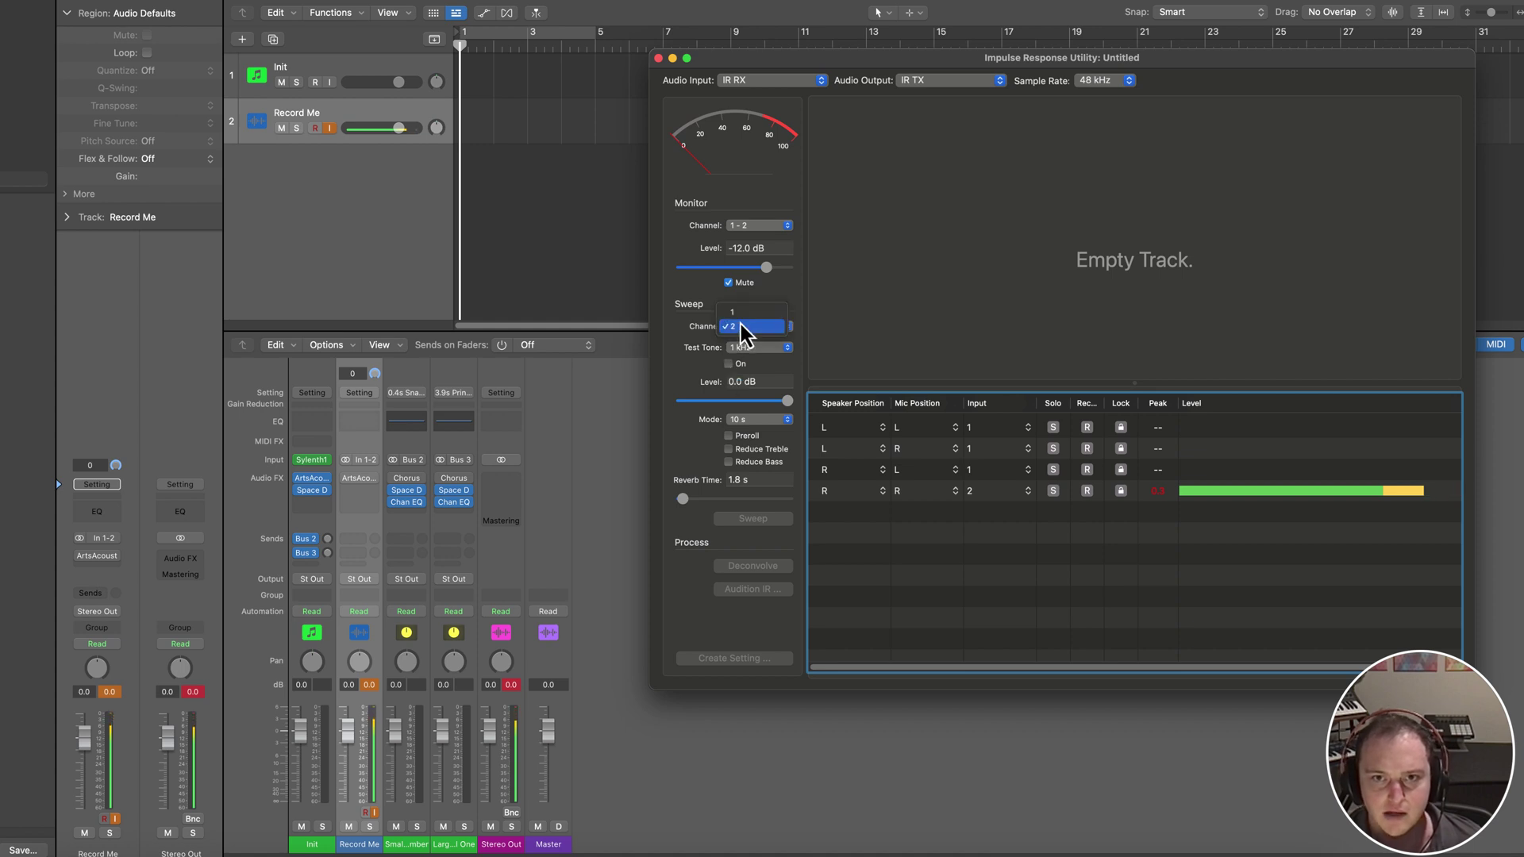
pyautogui.click(739, 316)
pyautogui.click(728, 365)
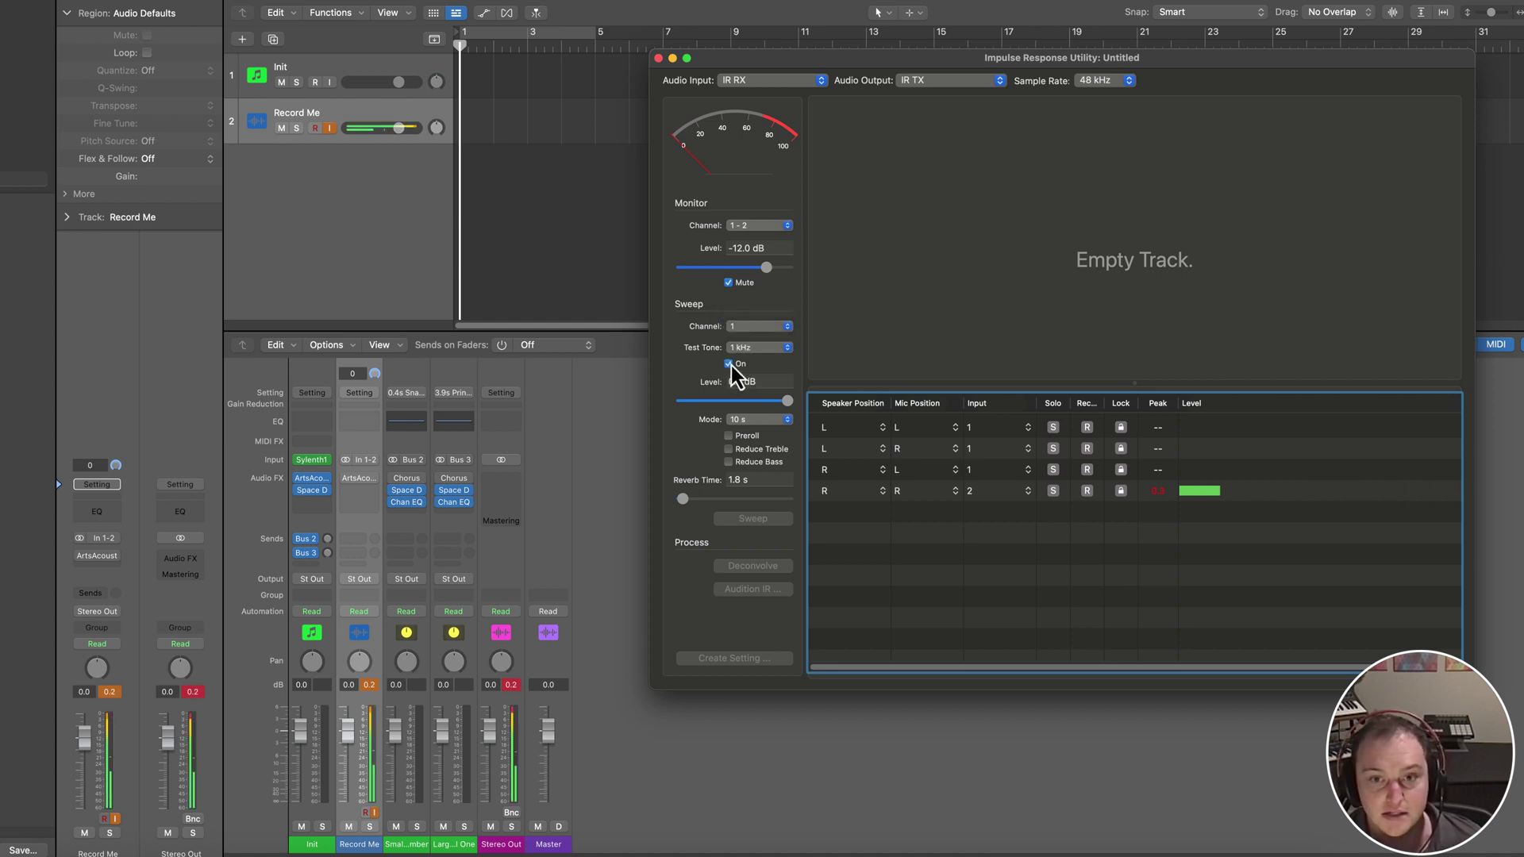
# Switch the utility's sweep to channel 2 and back to channel 1, and play the 1 kHz test tone again
pyautogui.click(729, 365)
pyautogui.click(758, 326)
pyautogui.click(755, 342)
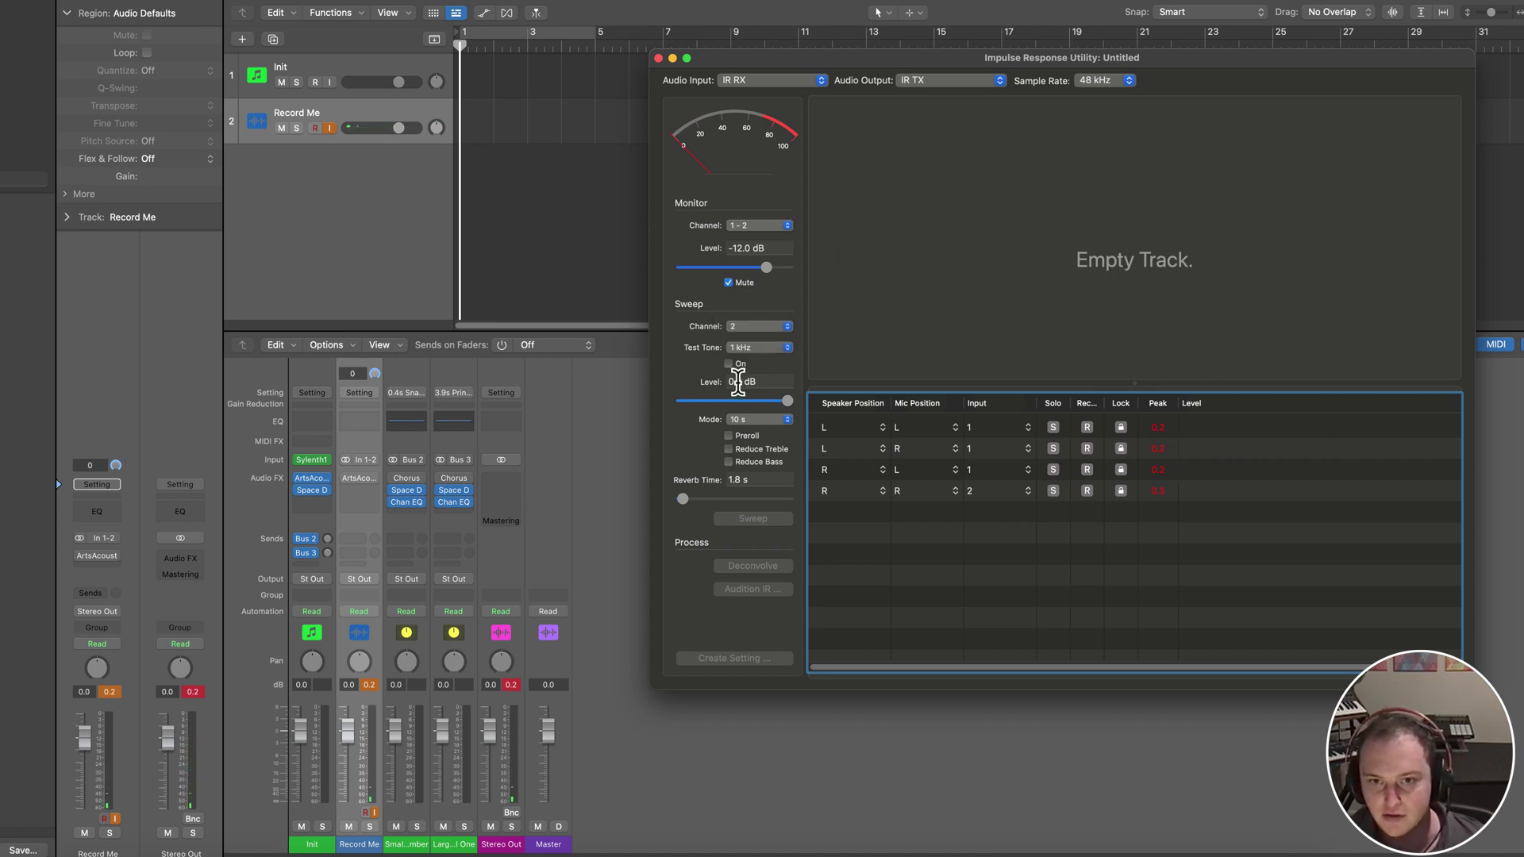
pyautogui.click(753, 324)
pyautogui.click(732, 312)
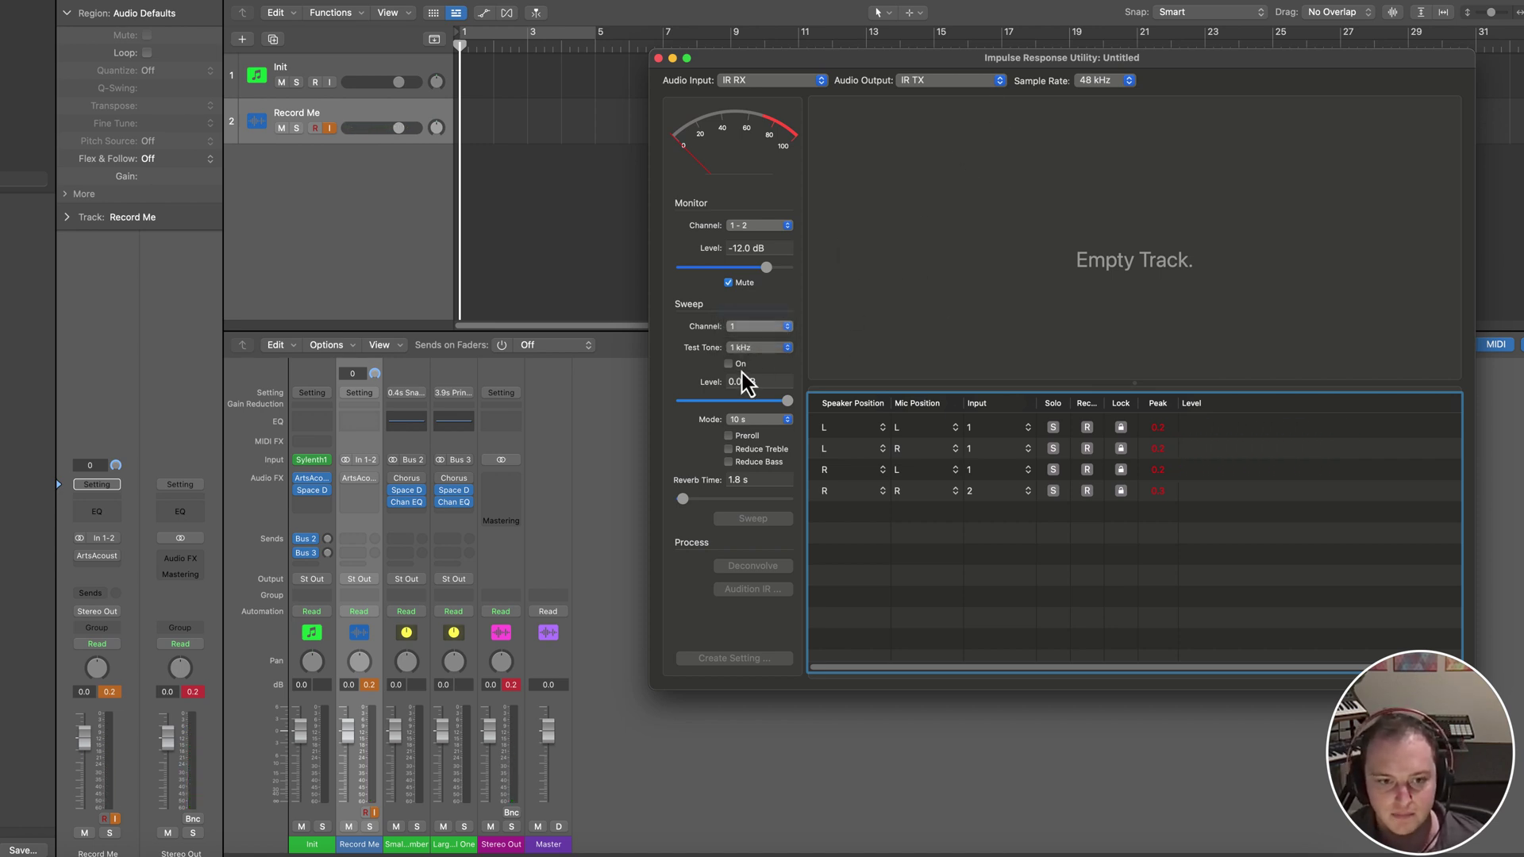
pyautogui.click(729, 364)
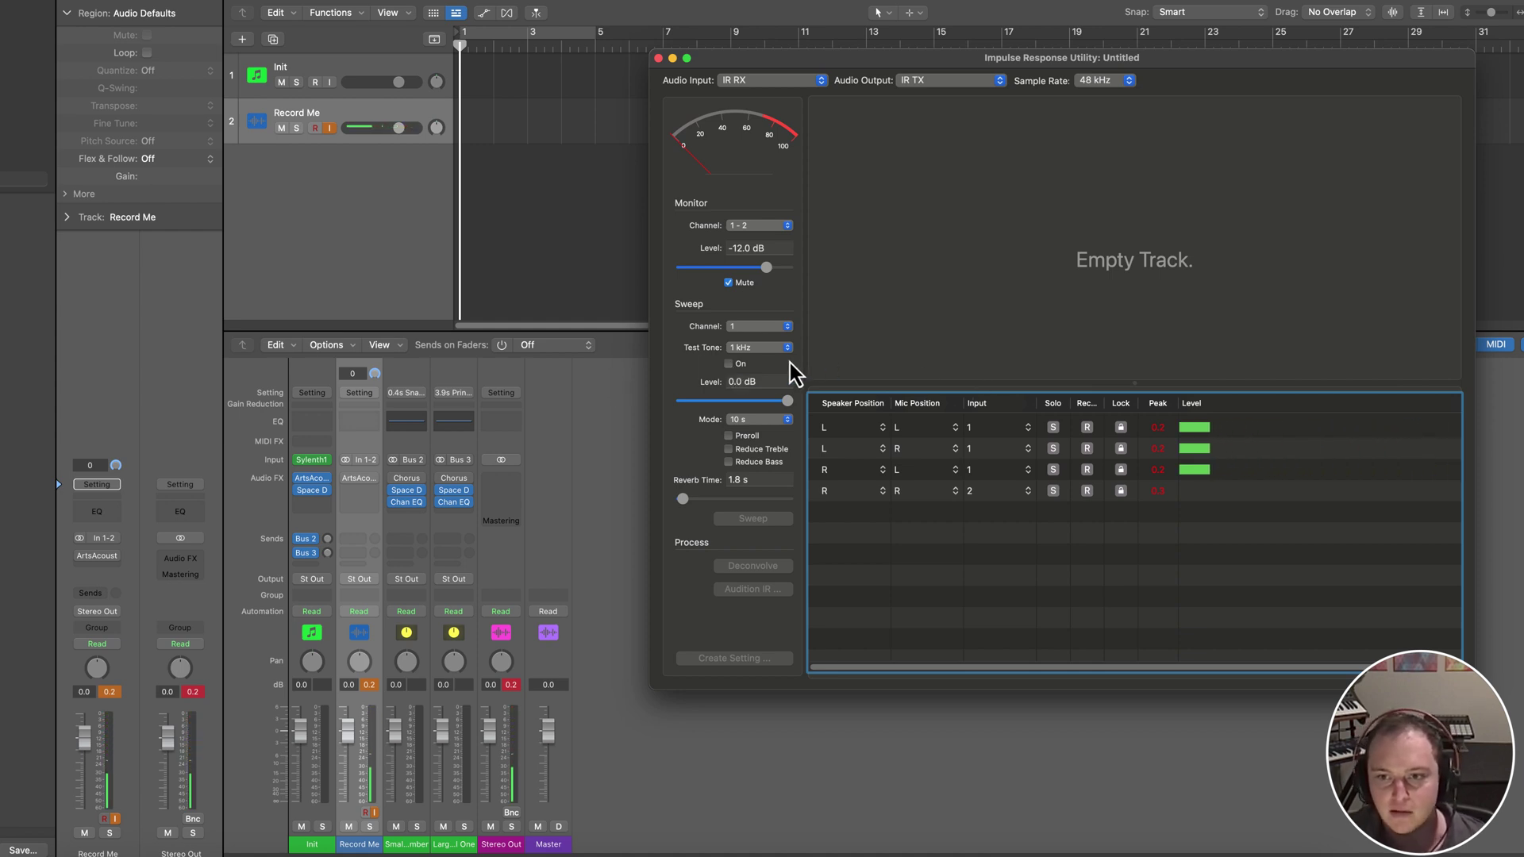
# Set the sweep level to -12.0 dB
pyautogui.click(776, 380)
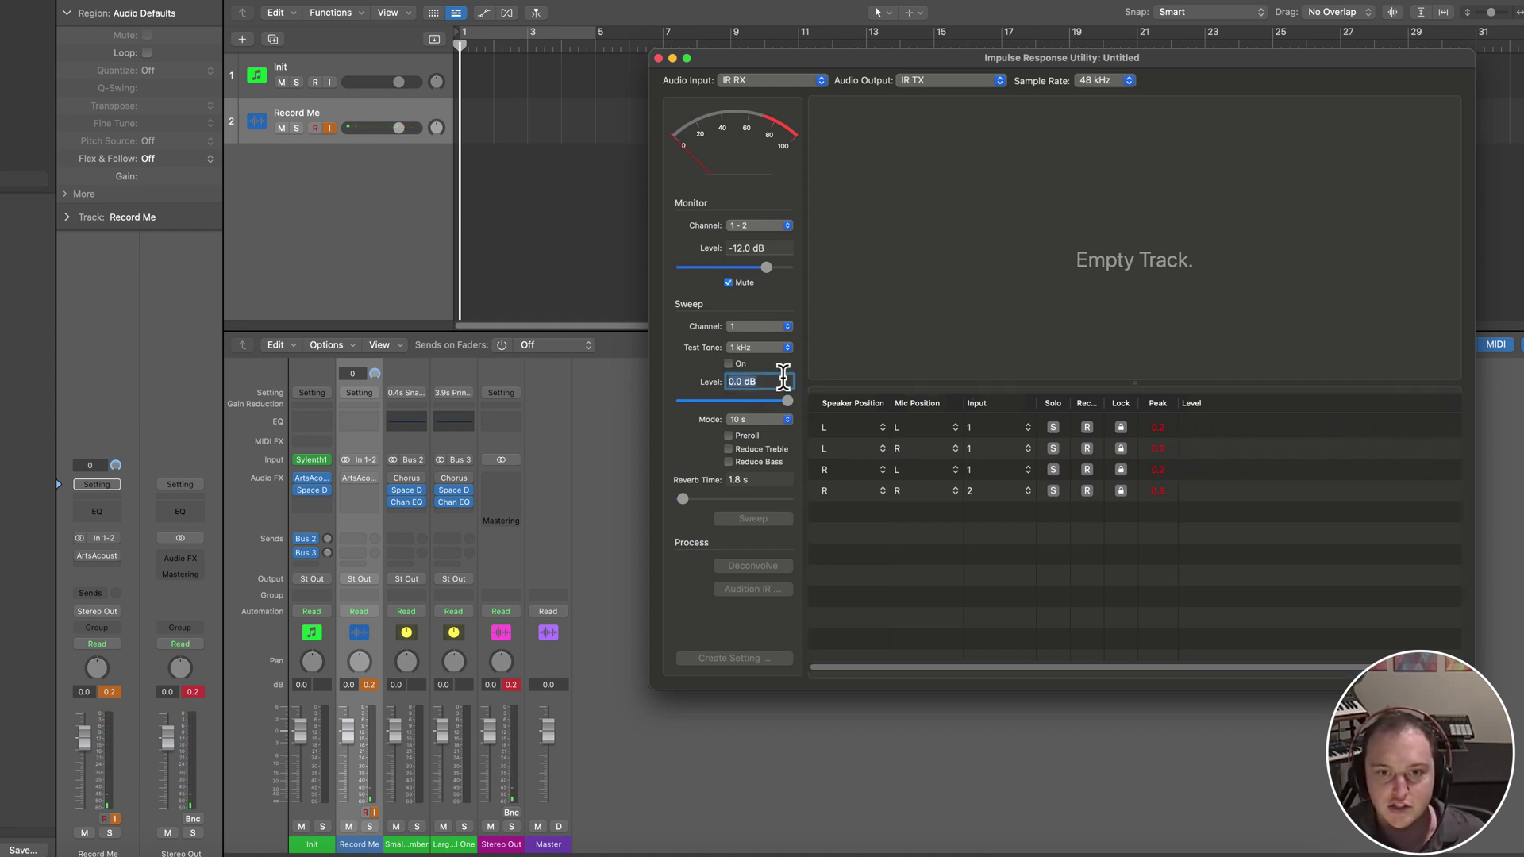
pyautogui.press('Return')
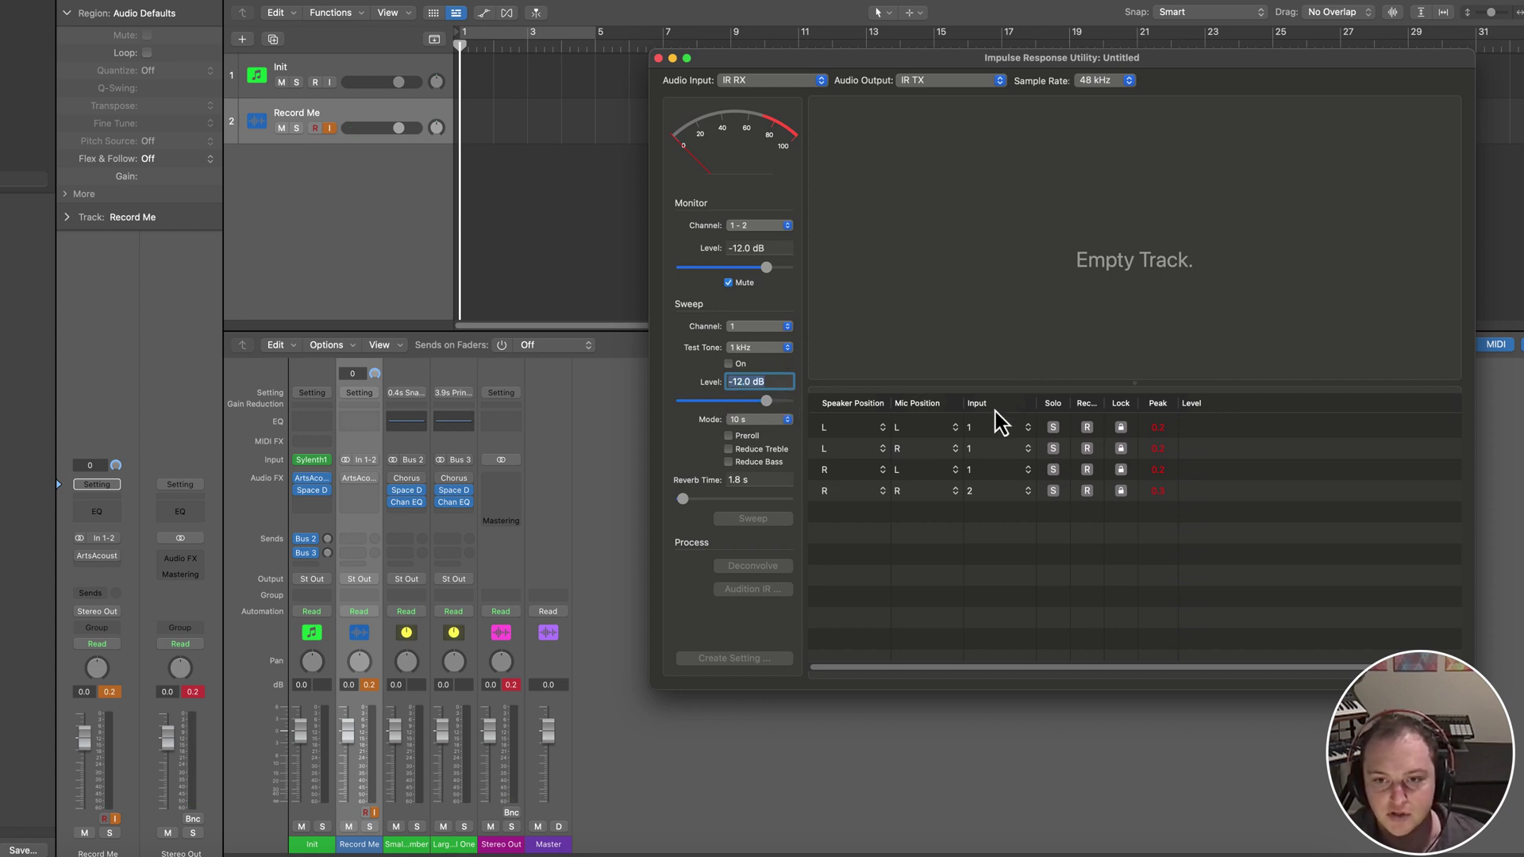
pyautogui.click(1002, 448)
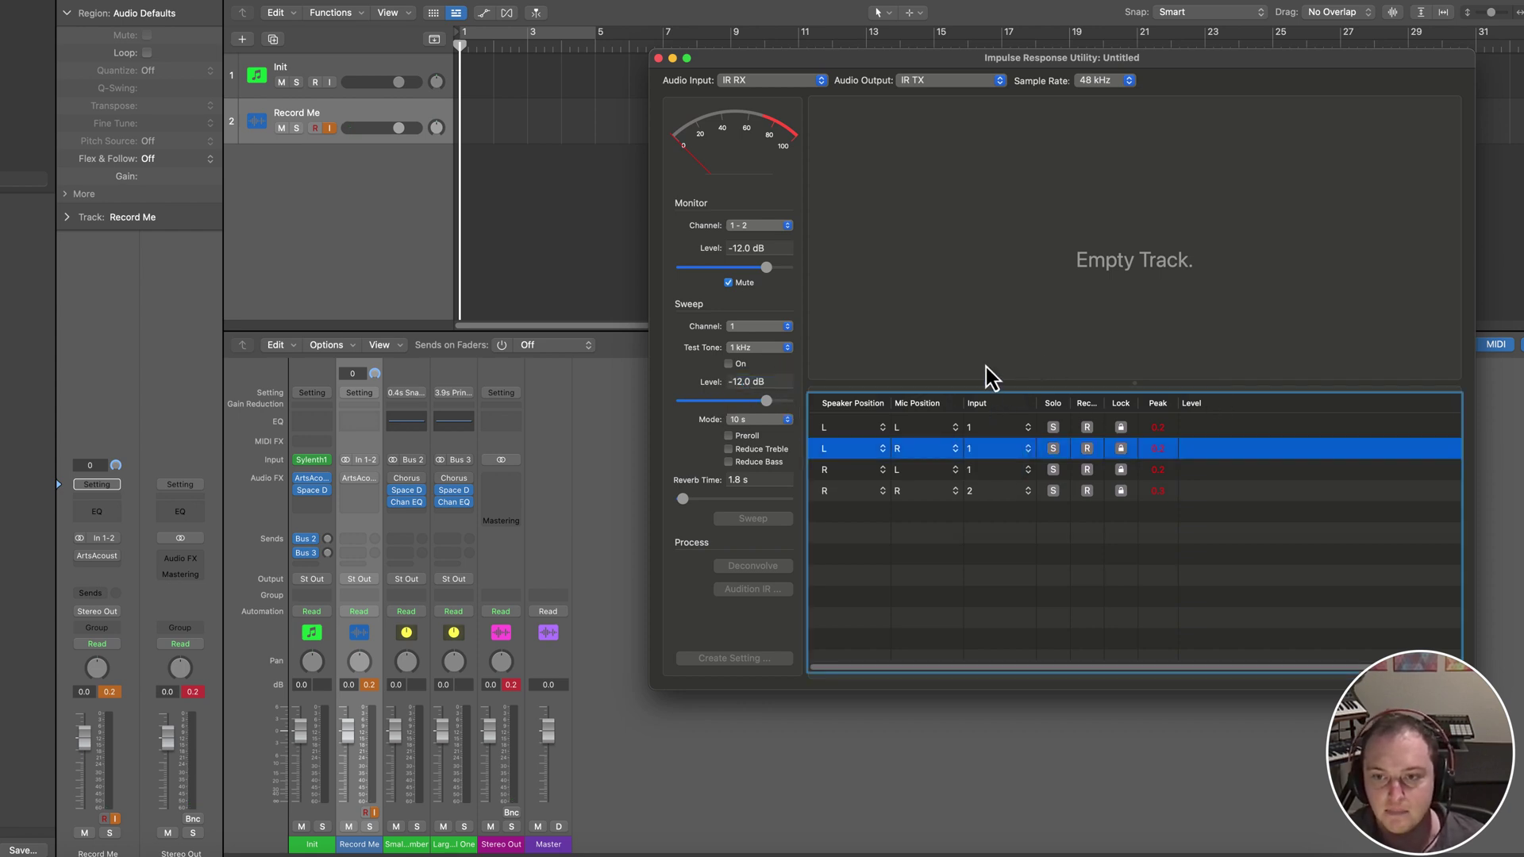
pyautogui.click(1236, 434)
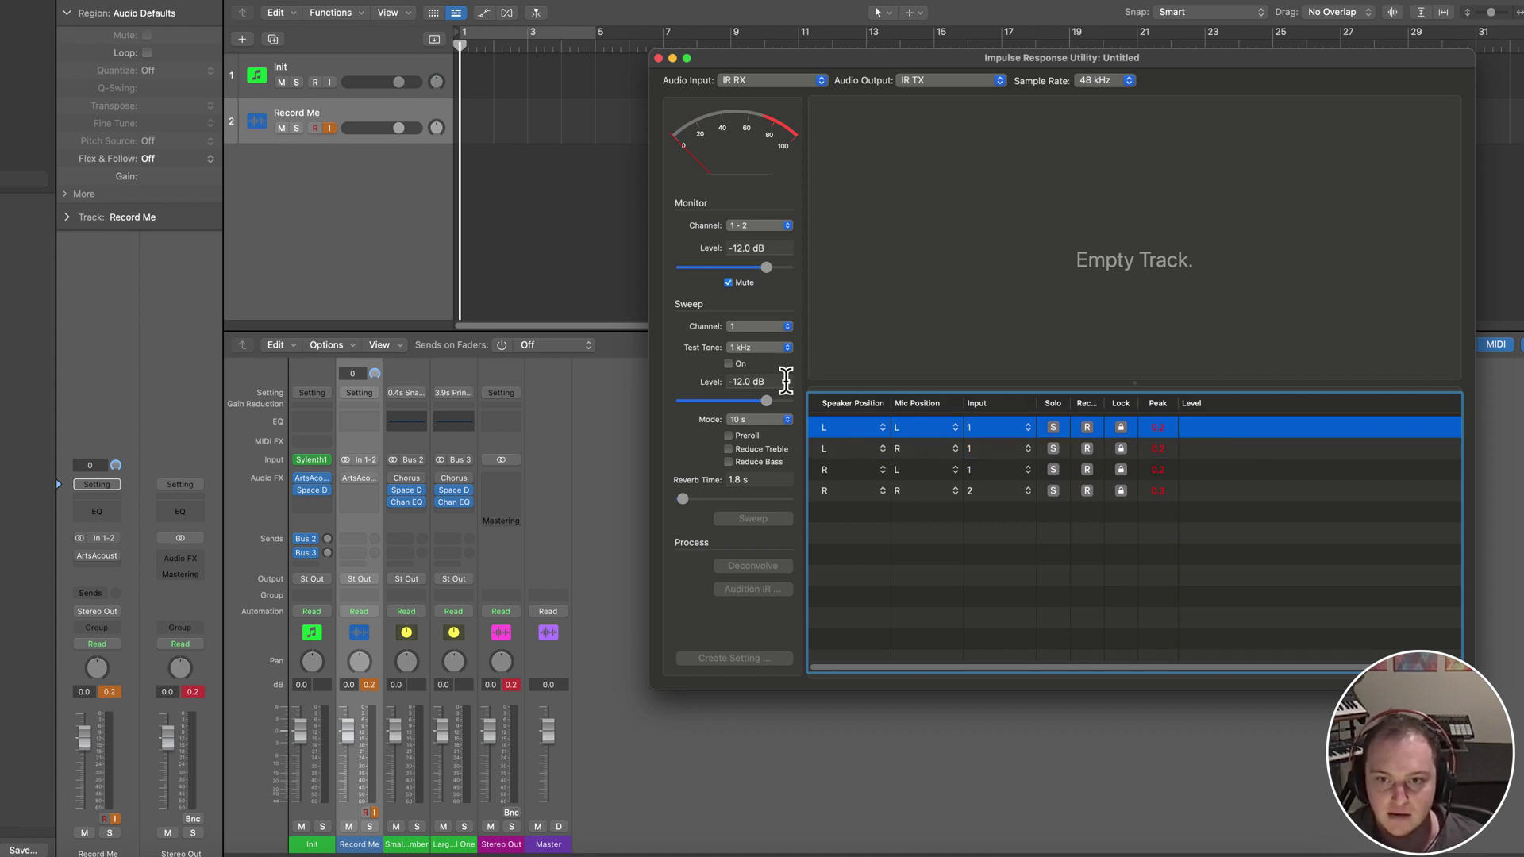
# Set the input of the track with speaker position L and mic position R to 2
pyautogui.click(978, 447)
pyautogui.click(876, 434)
pyautogui.click(1002, 452)
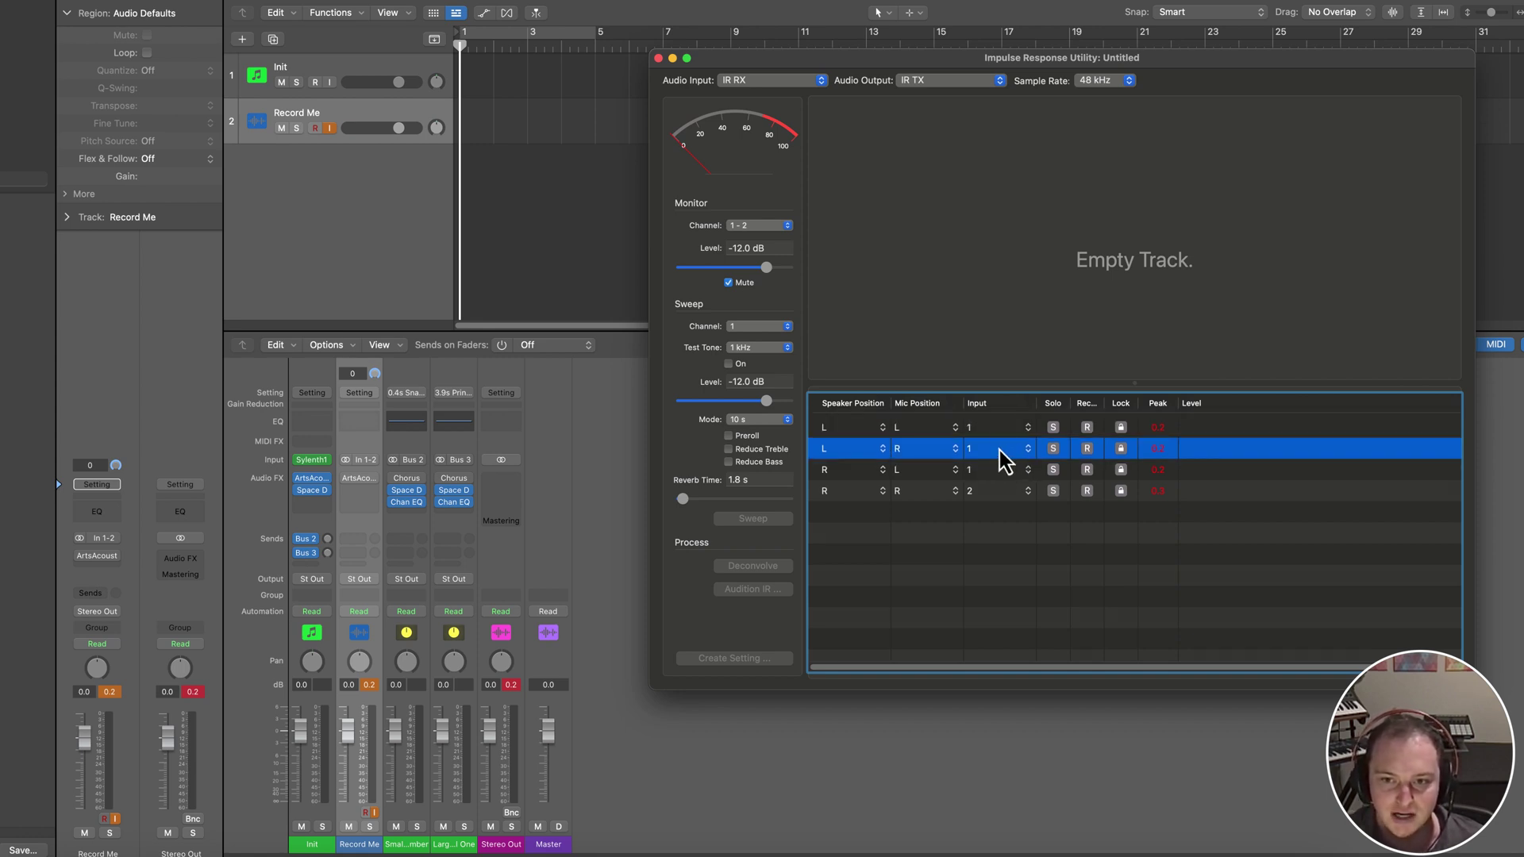
pyautogui.click(999, 450)
pyautogui.click(1000, 465)
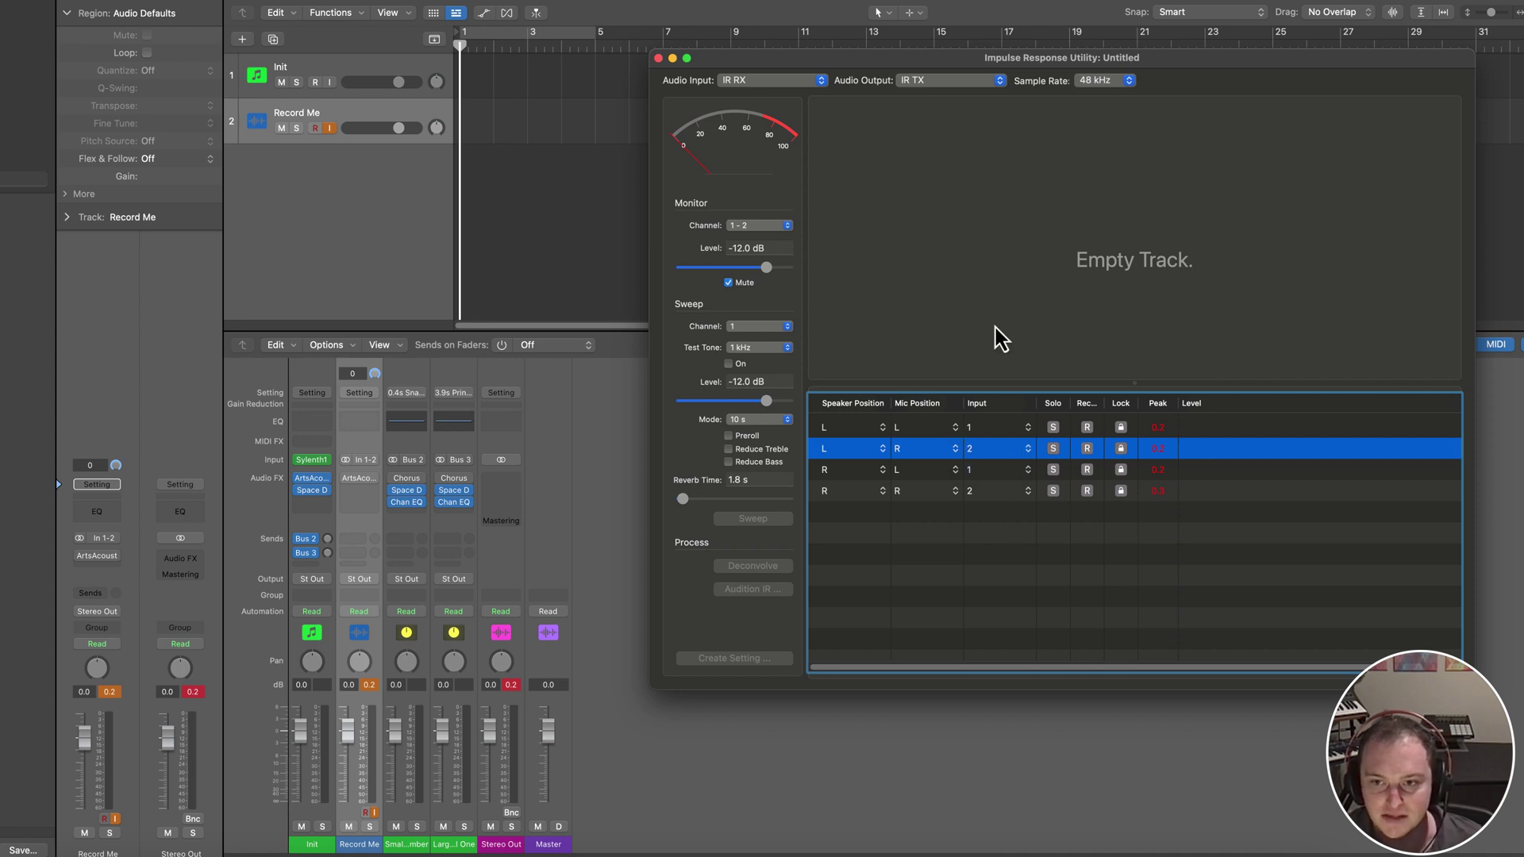
# Play the test tone on sweep channel 1 and compare the level meters of the four tracks
pyautogui.click(729, 364)
pyautogui.click(1229, 435)
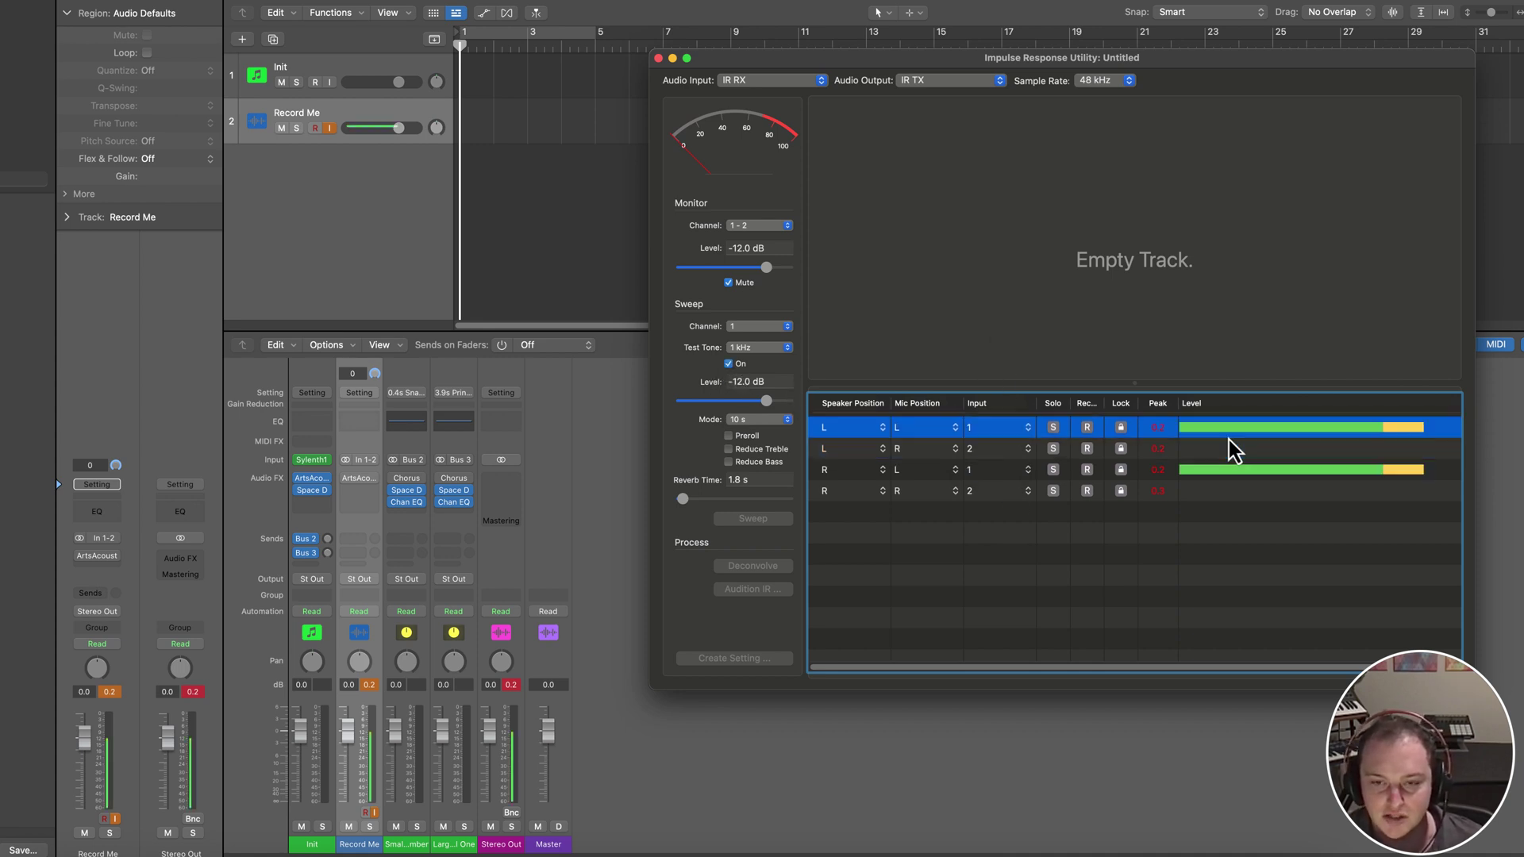
pyautogui.press('Down')
pyautogui.press('Down')
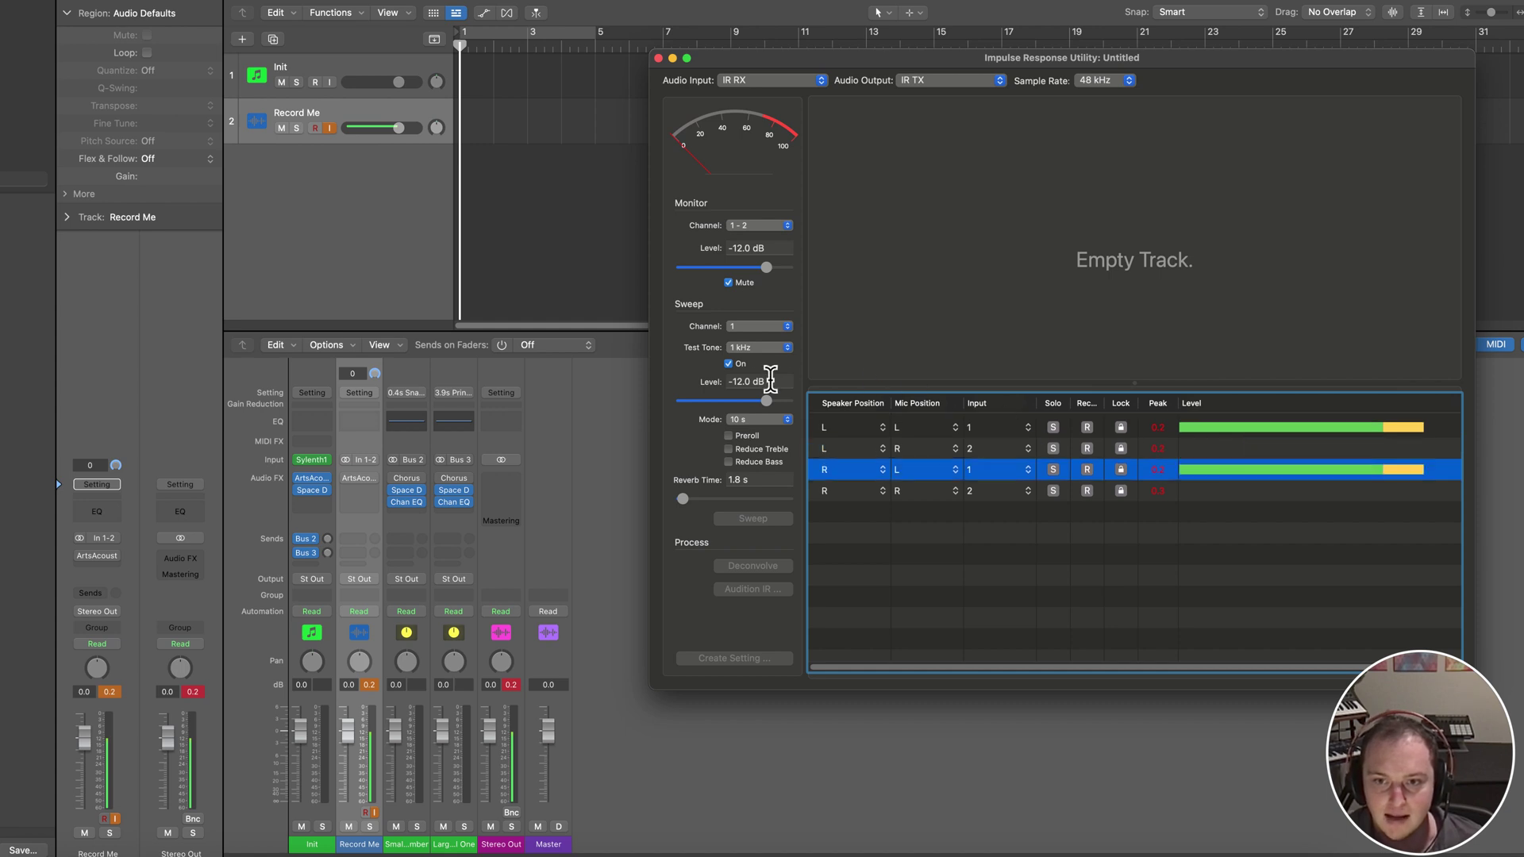
pyautogui.click(728, 365)
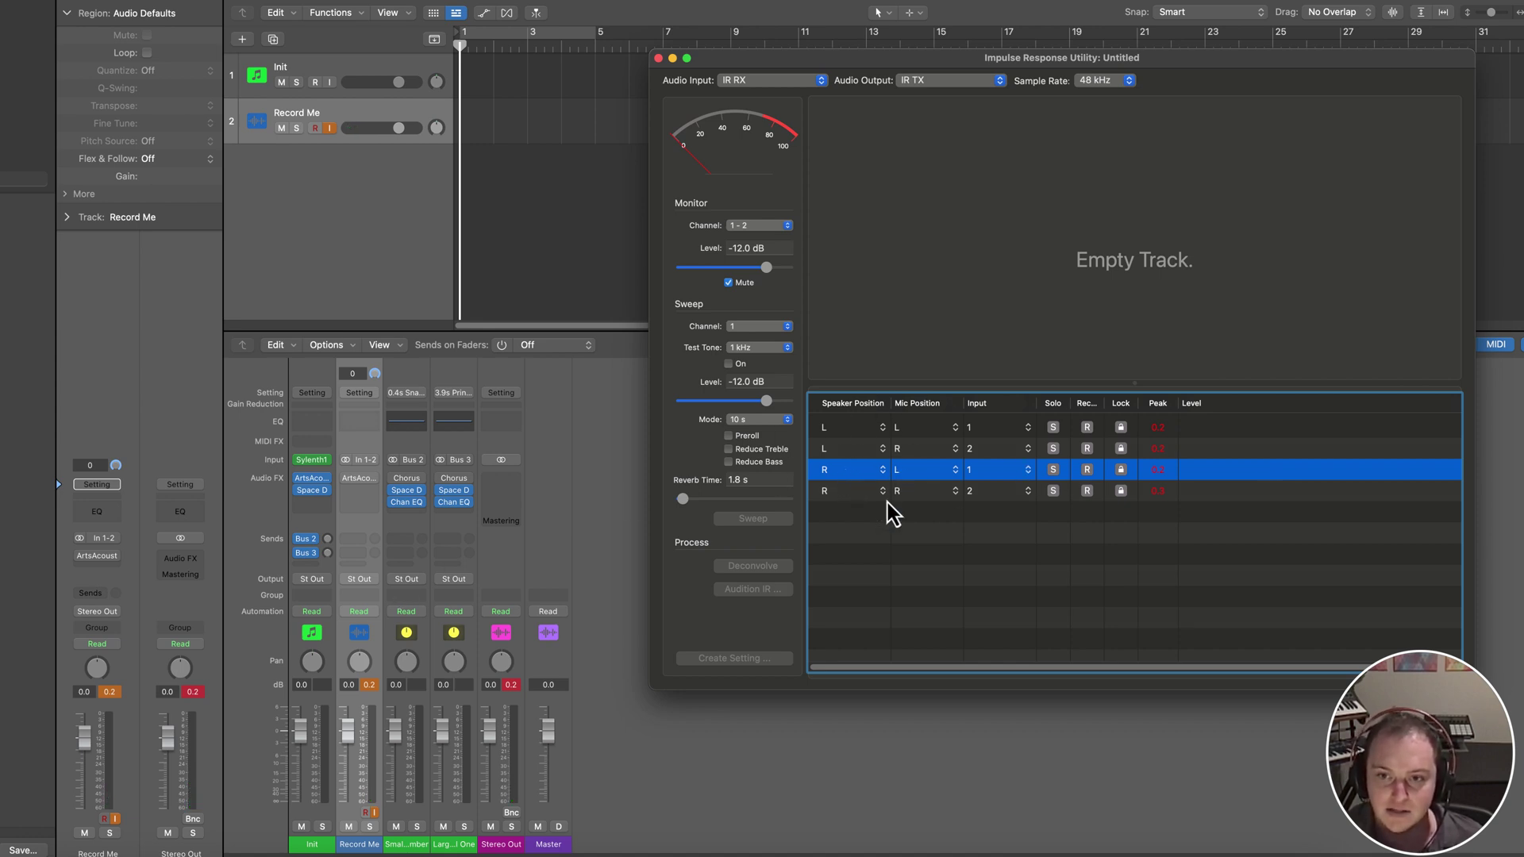
pyautogui.press('Down')
pyautogui.click(1125, 583)
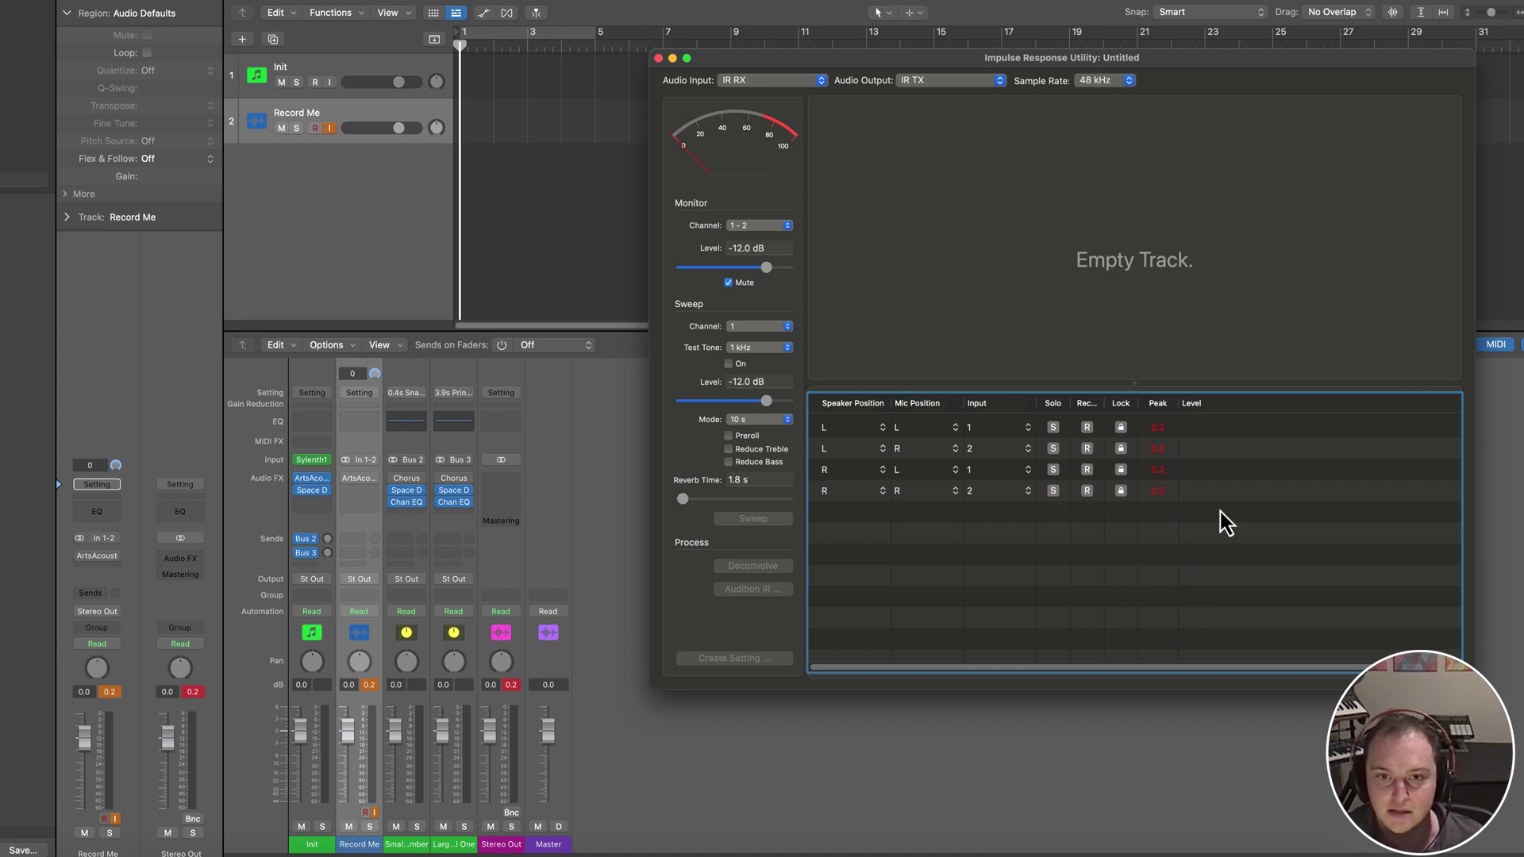
# Retrigger the test tone in short bursts and check the input assignment of the L speaker, R mic track
pyautogui.click(732, 369)
pyautogui.click(731, 368)
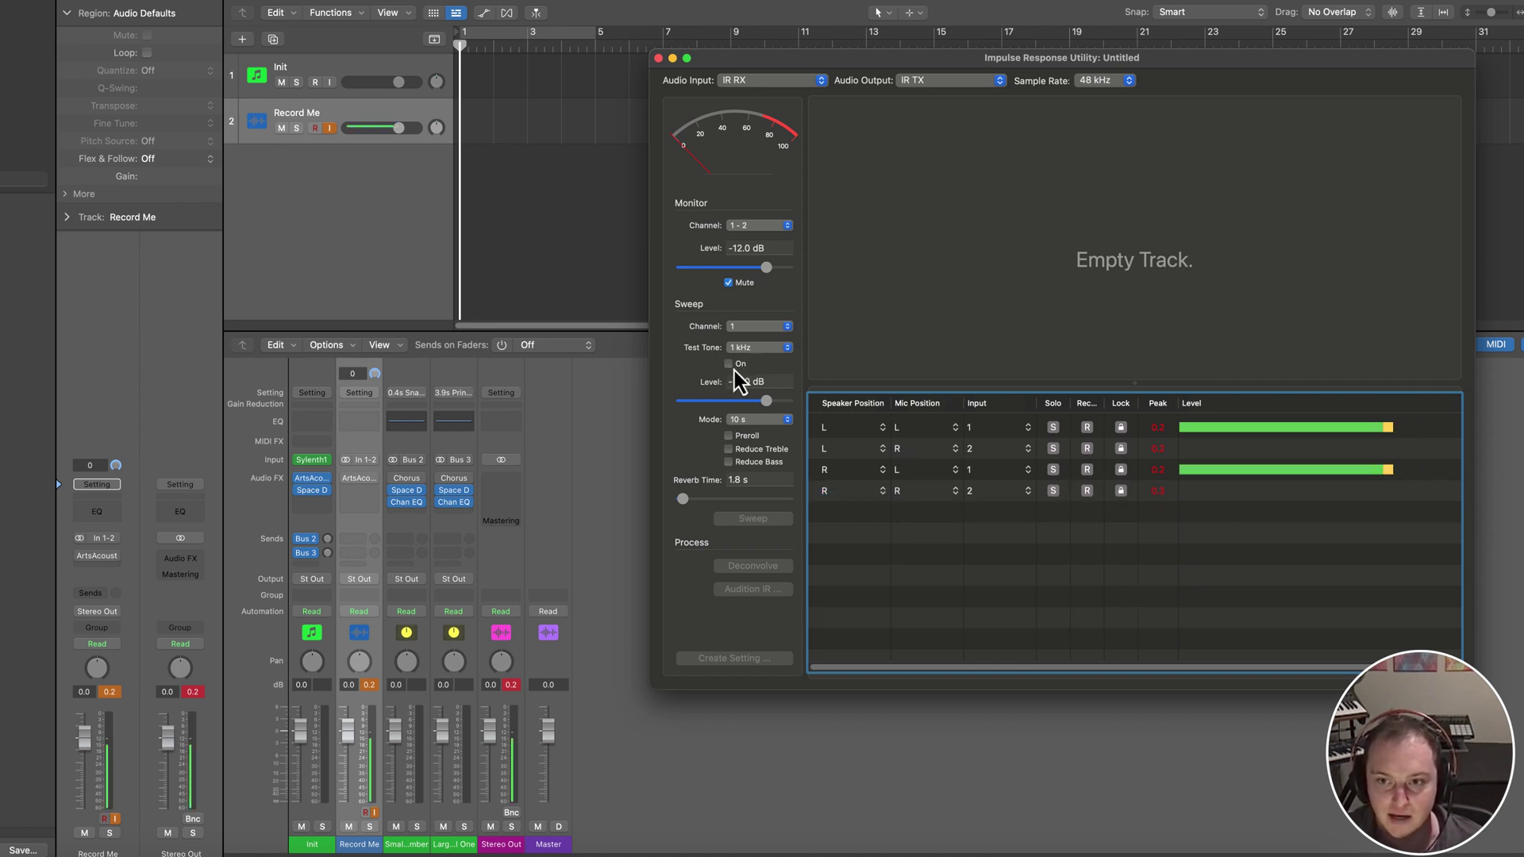
pyautogui.click(728, 365)
pyautogui.click(729, 364)
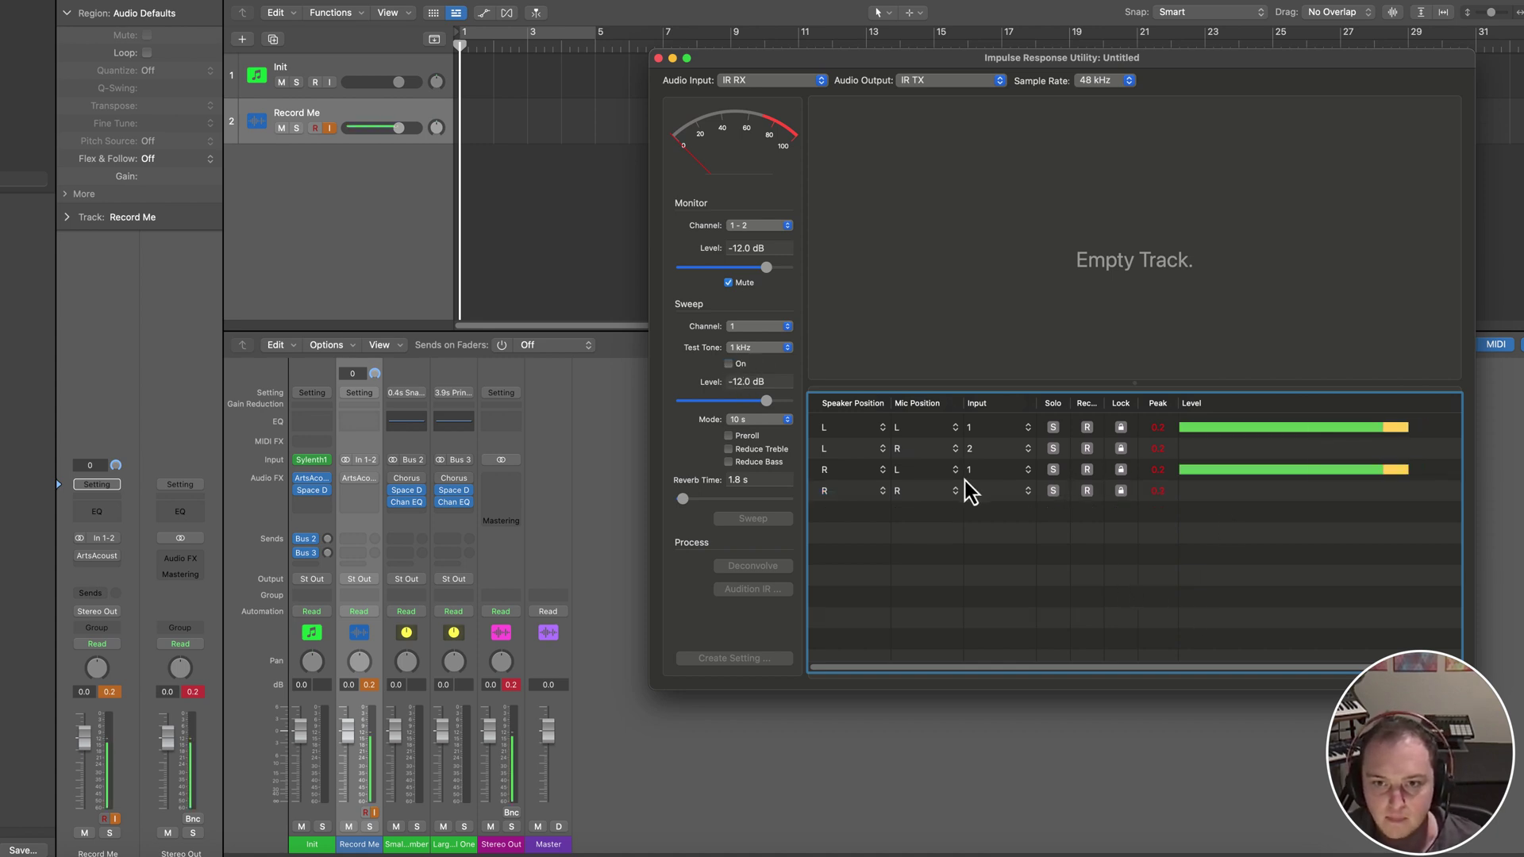
pyautogui.click(985, 429)
pyautogui.click(972, 451)
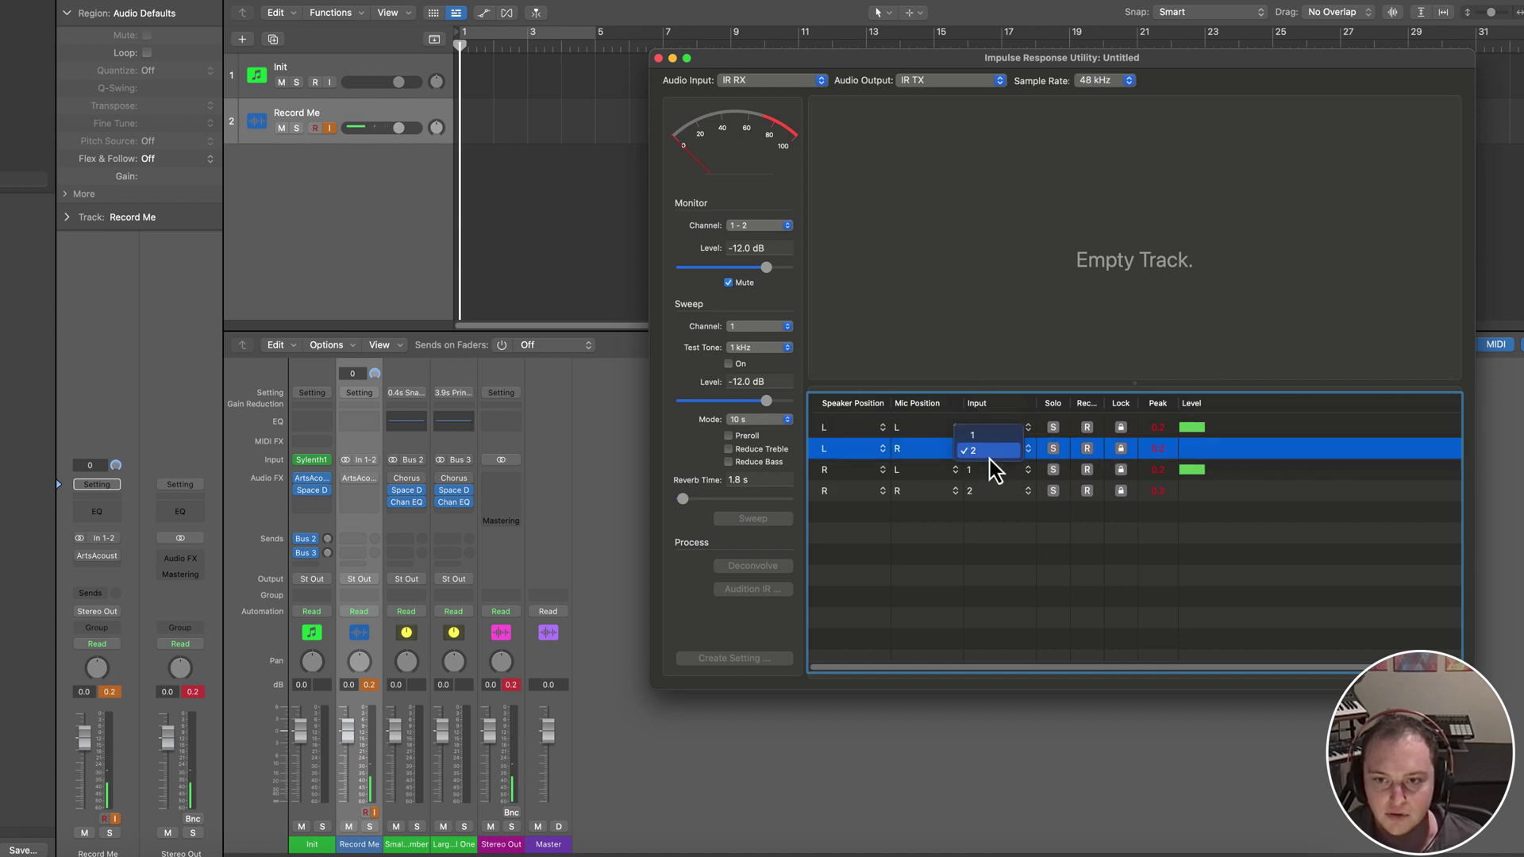
pyautogui.click(729, 365)
pyautogui.click(729, 364)
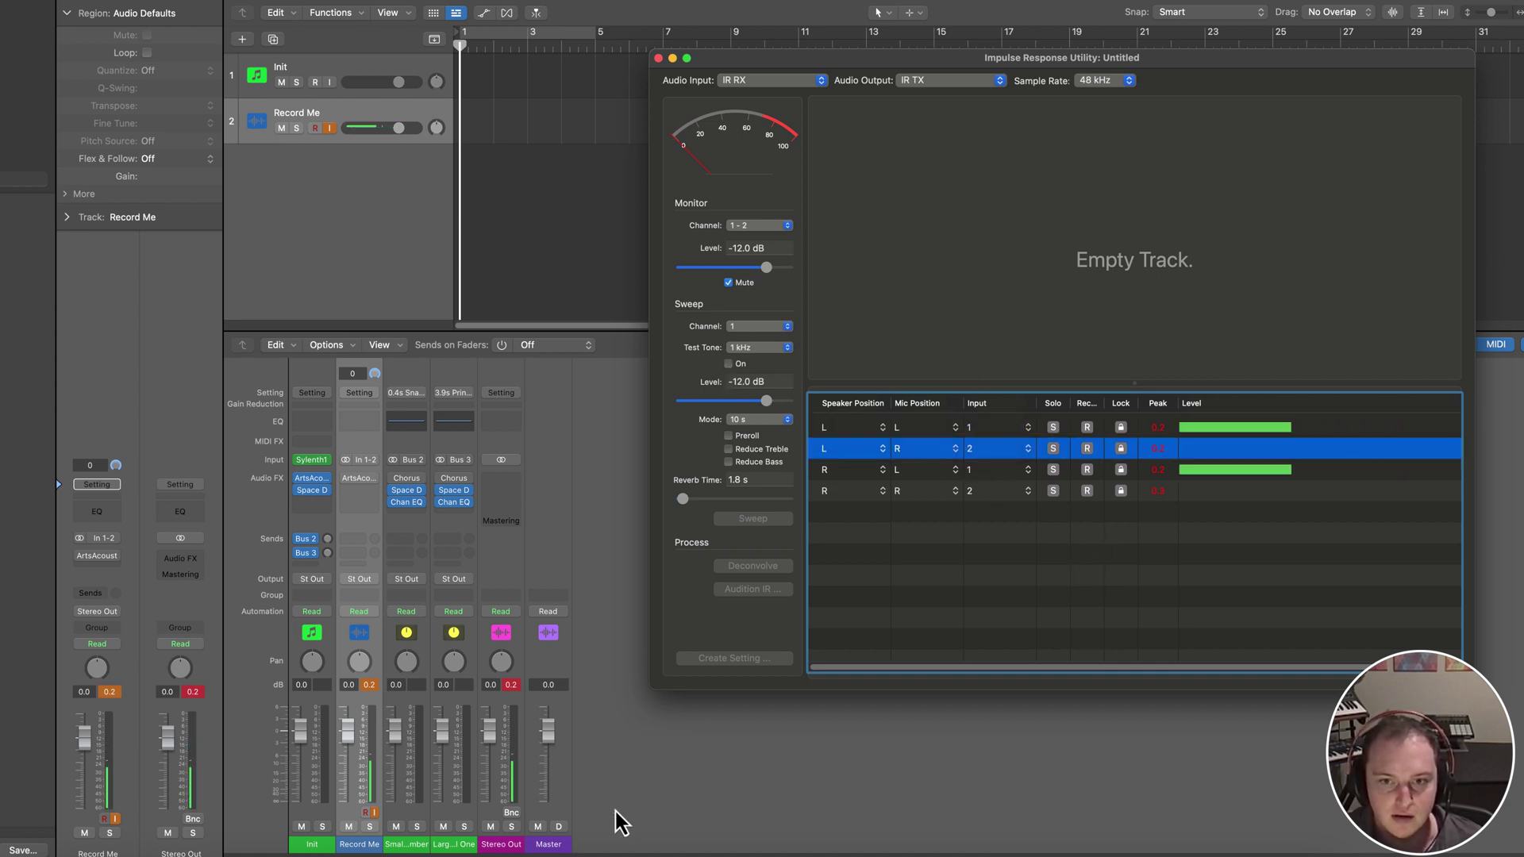
pyautogui.click(1073, 534)
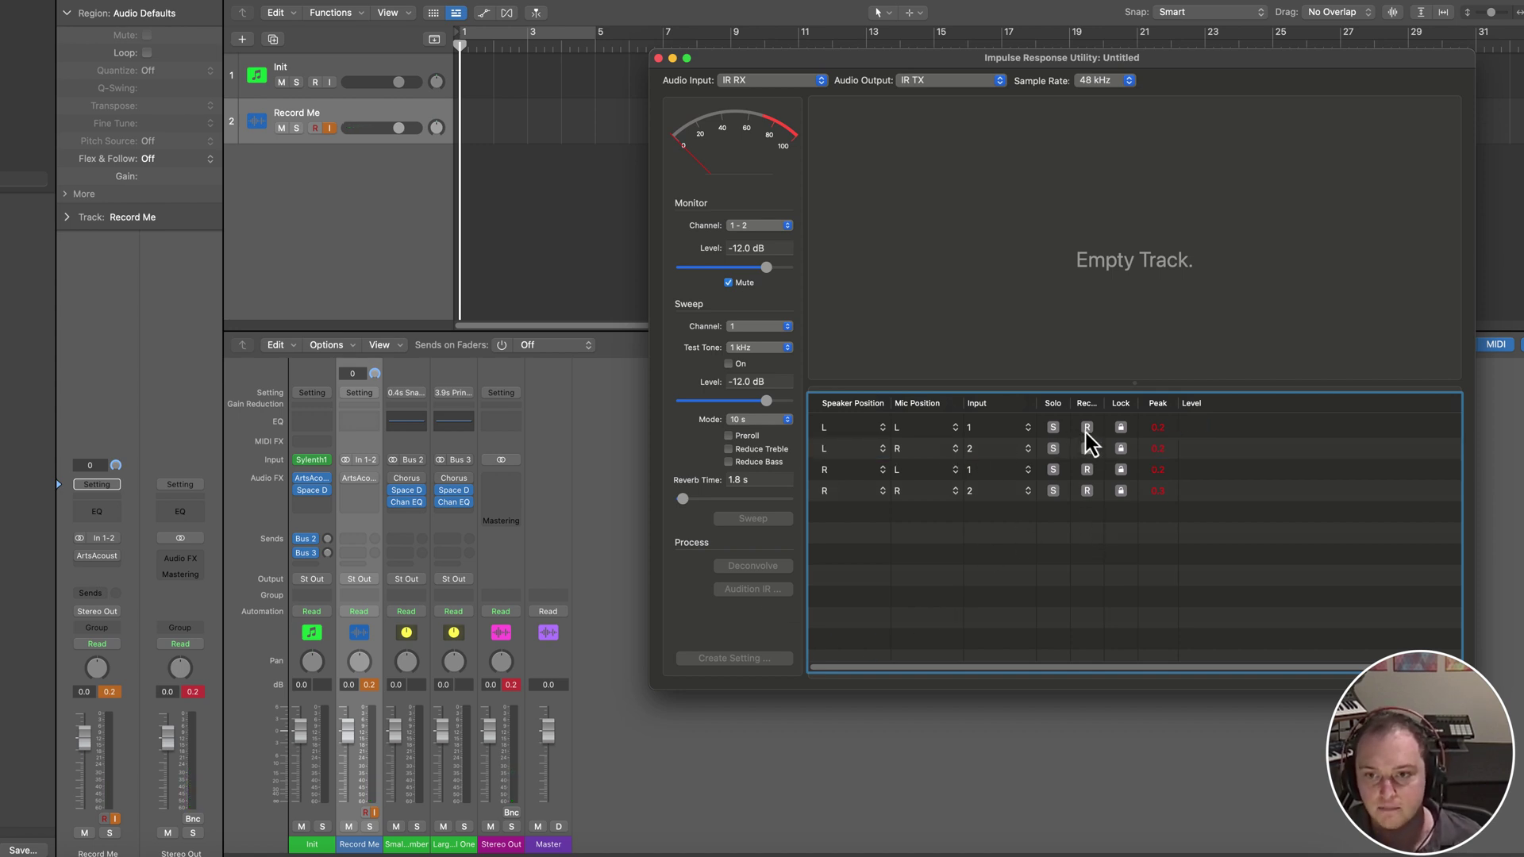
# Re-enable the ArtsAcoustic Reverb on Logic Pro's Record Me track, and return to the Impulse Response Utility
pyautogui.click(1218, 429)
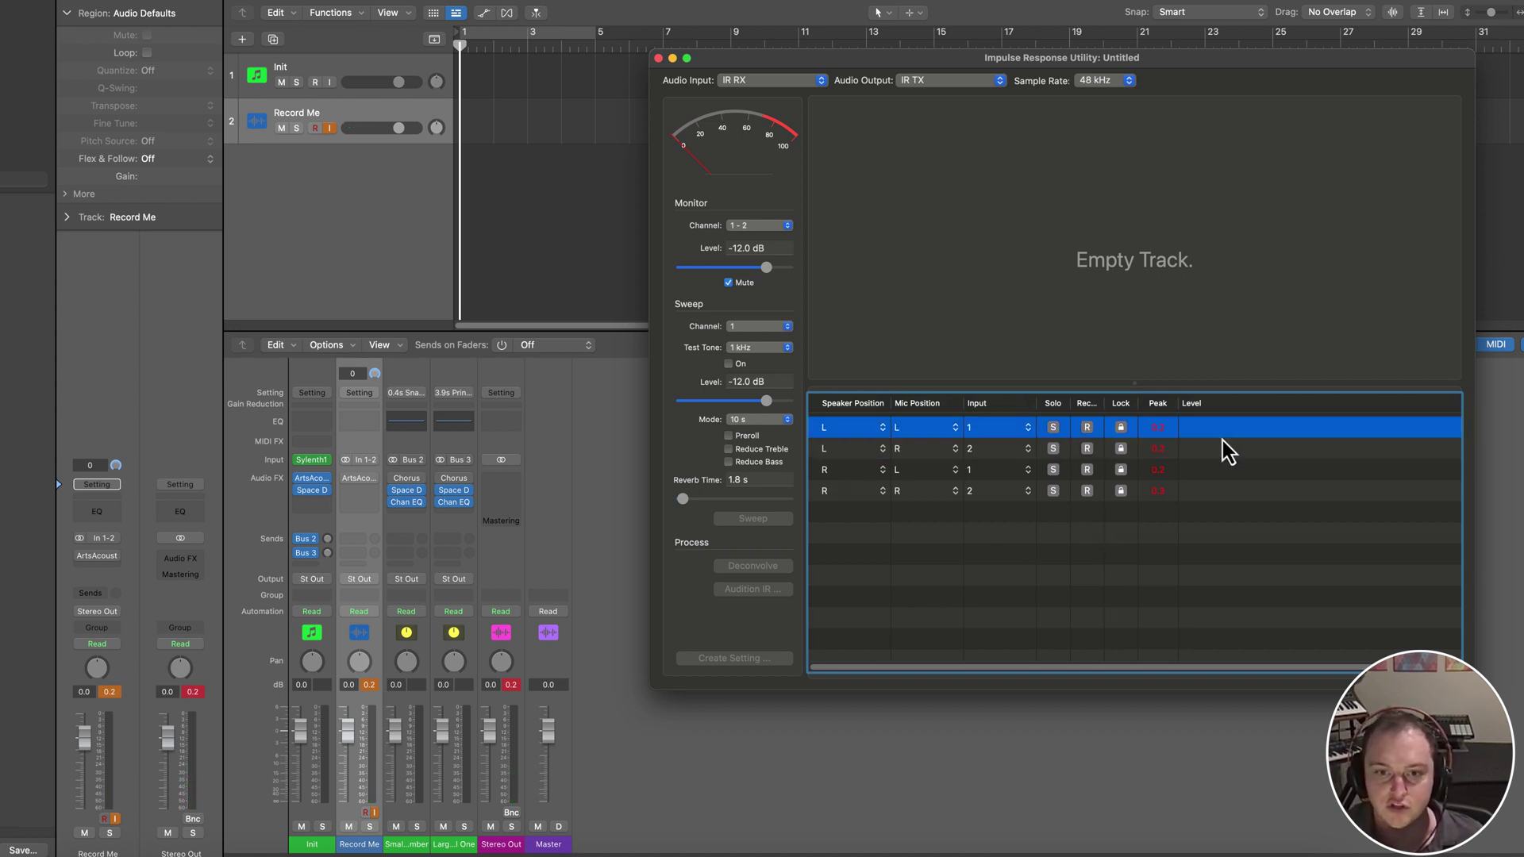
pyautogui.click(1219, 446)
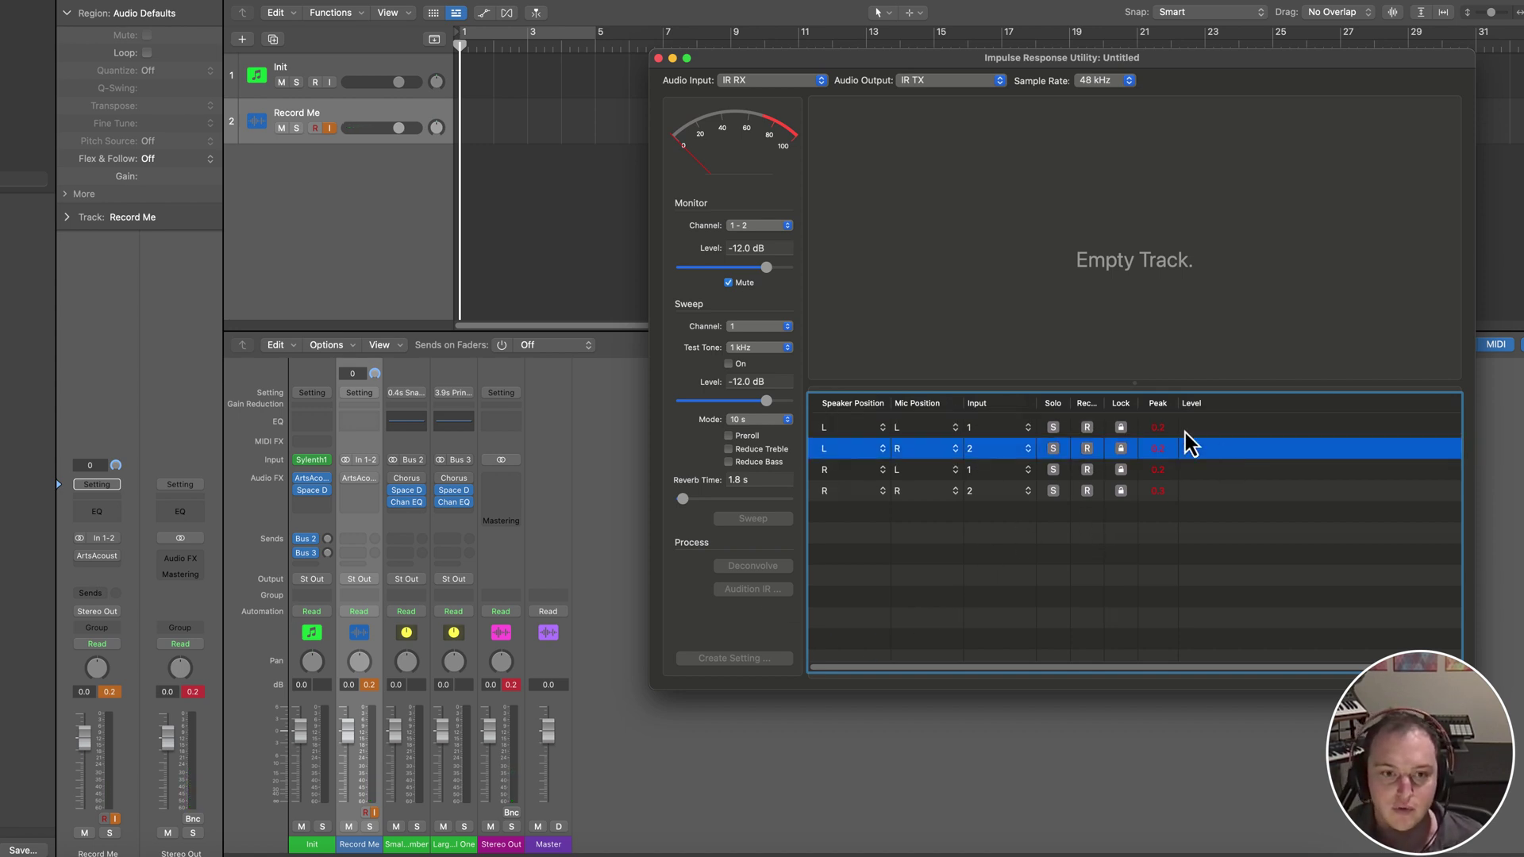
pyautogui.click(359, 481)
pyautogui.click(359, 482)
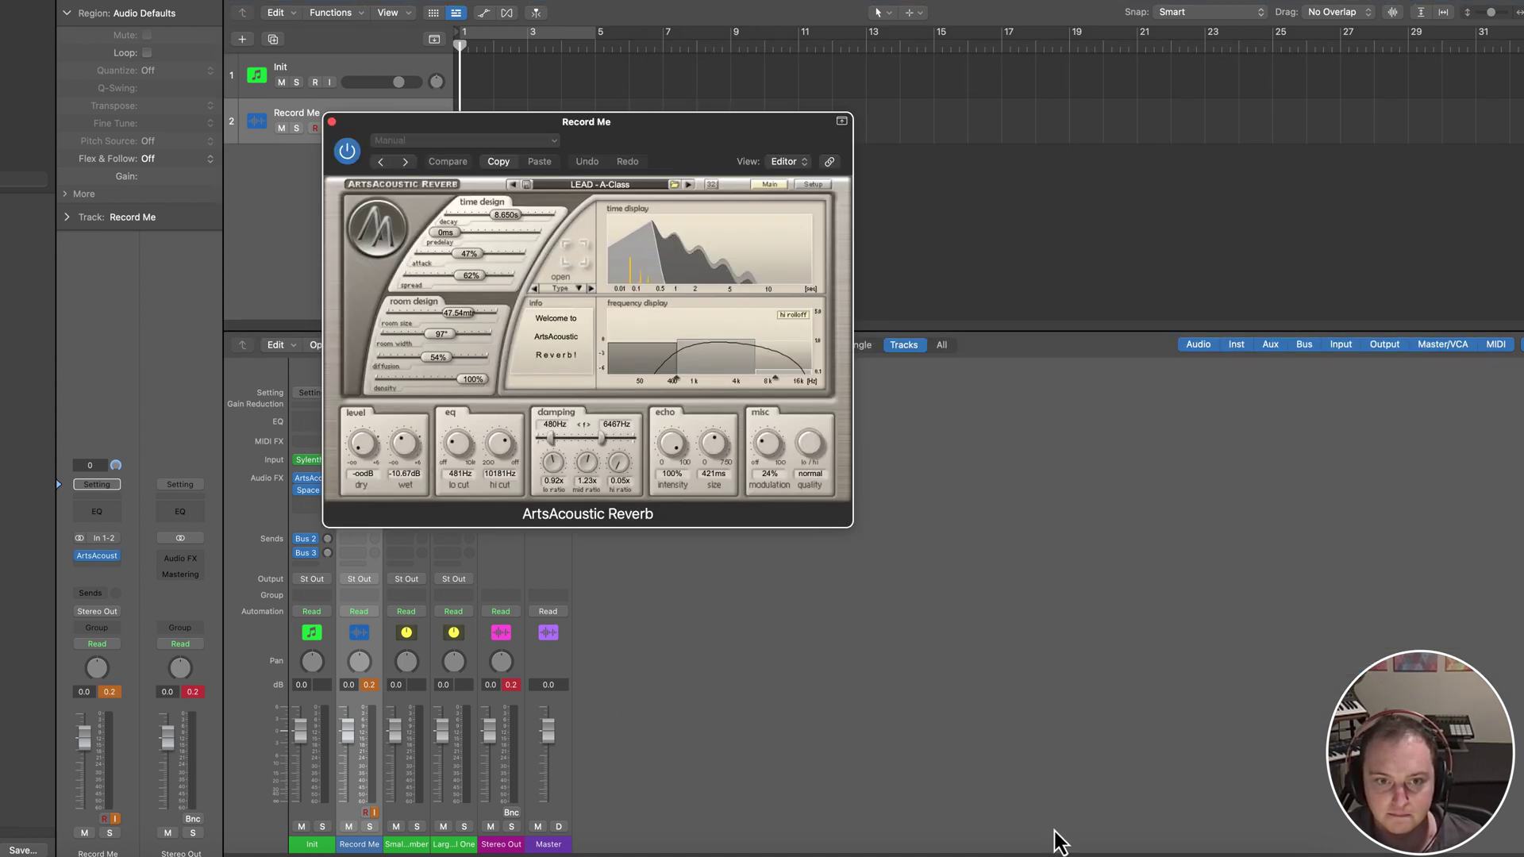
pyautogui.click(1036, 846)
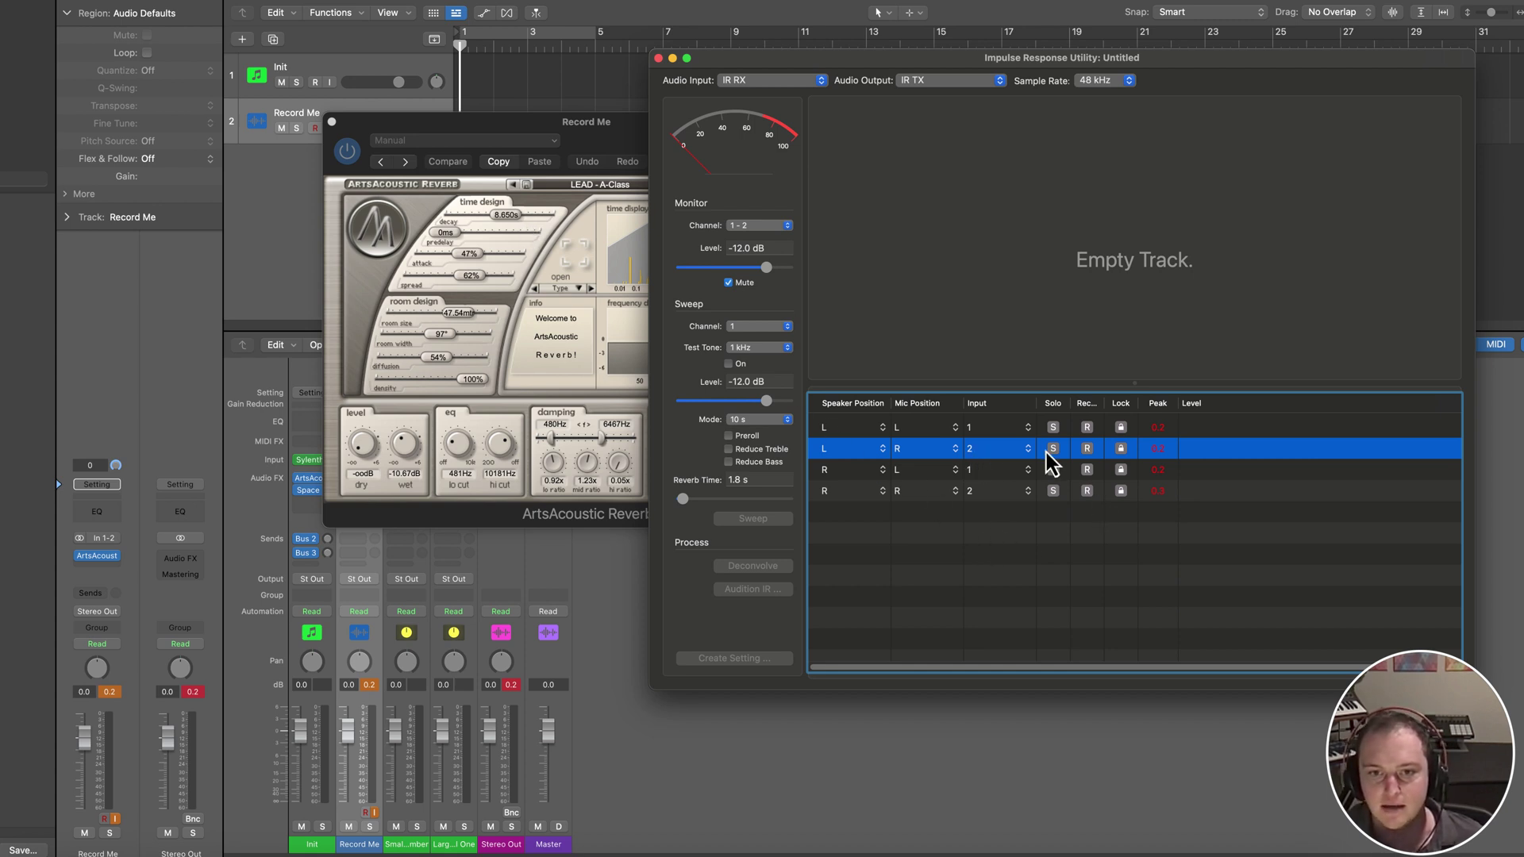
# Set the utility's reverb time to 13.9 s, test the tone through the reverb, and close the ArtsAcoustic Reverb window
pyautogui.moveTo(686, 499); pyautogui.dragTo(697, 498)
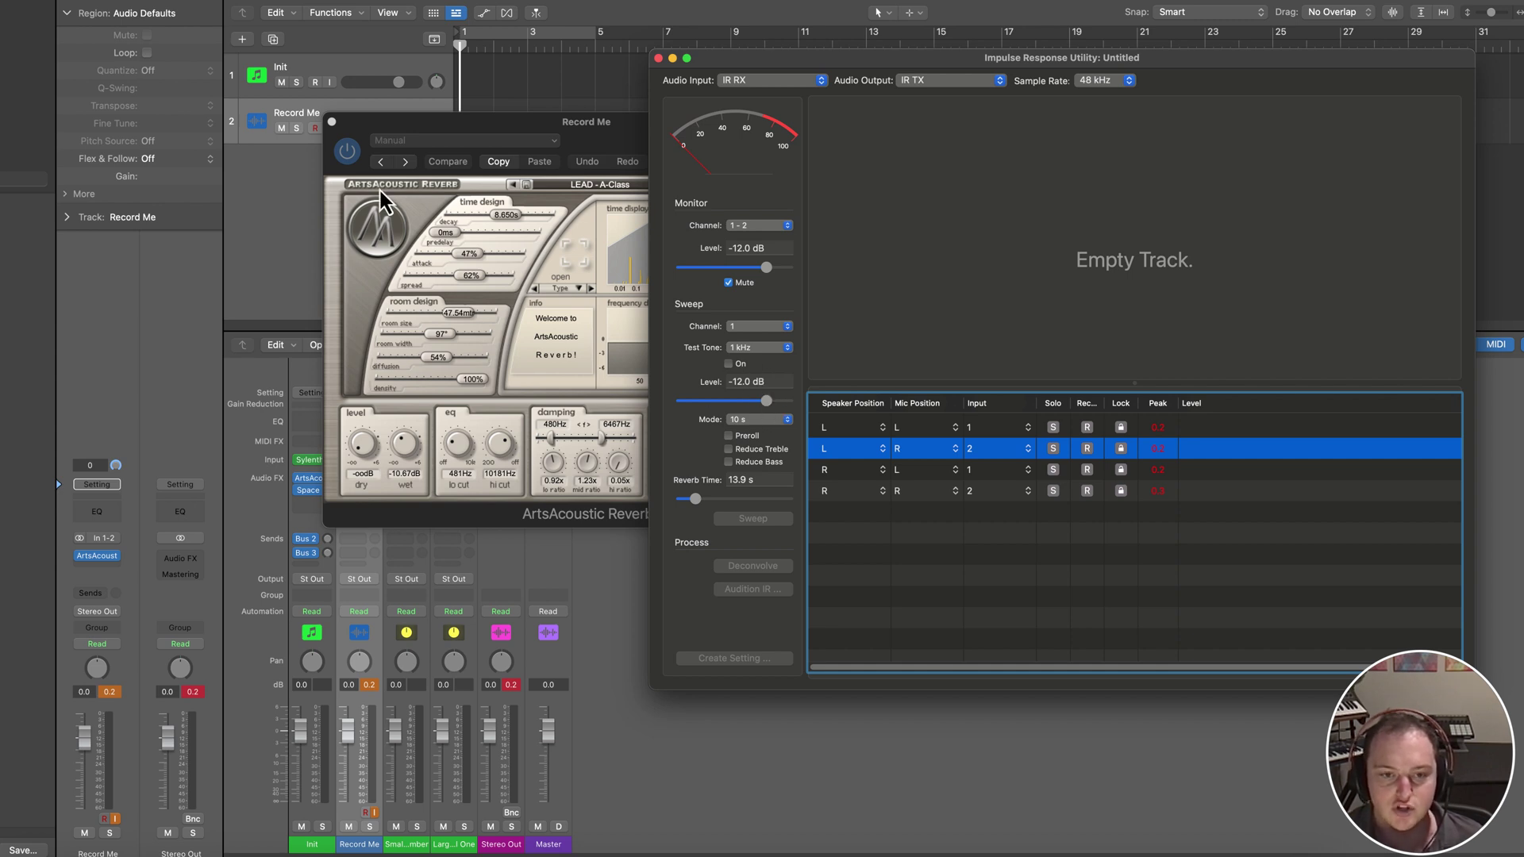
pyautogui.moveTo(444, 135); pyautogui.dragTo(184, 10)
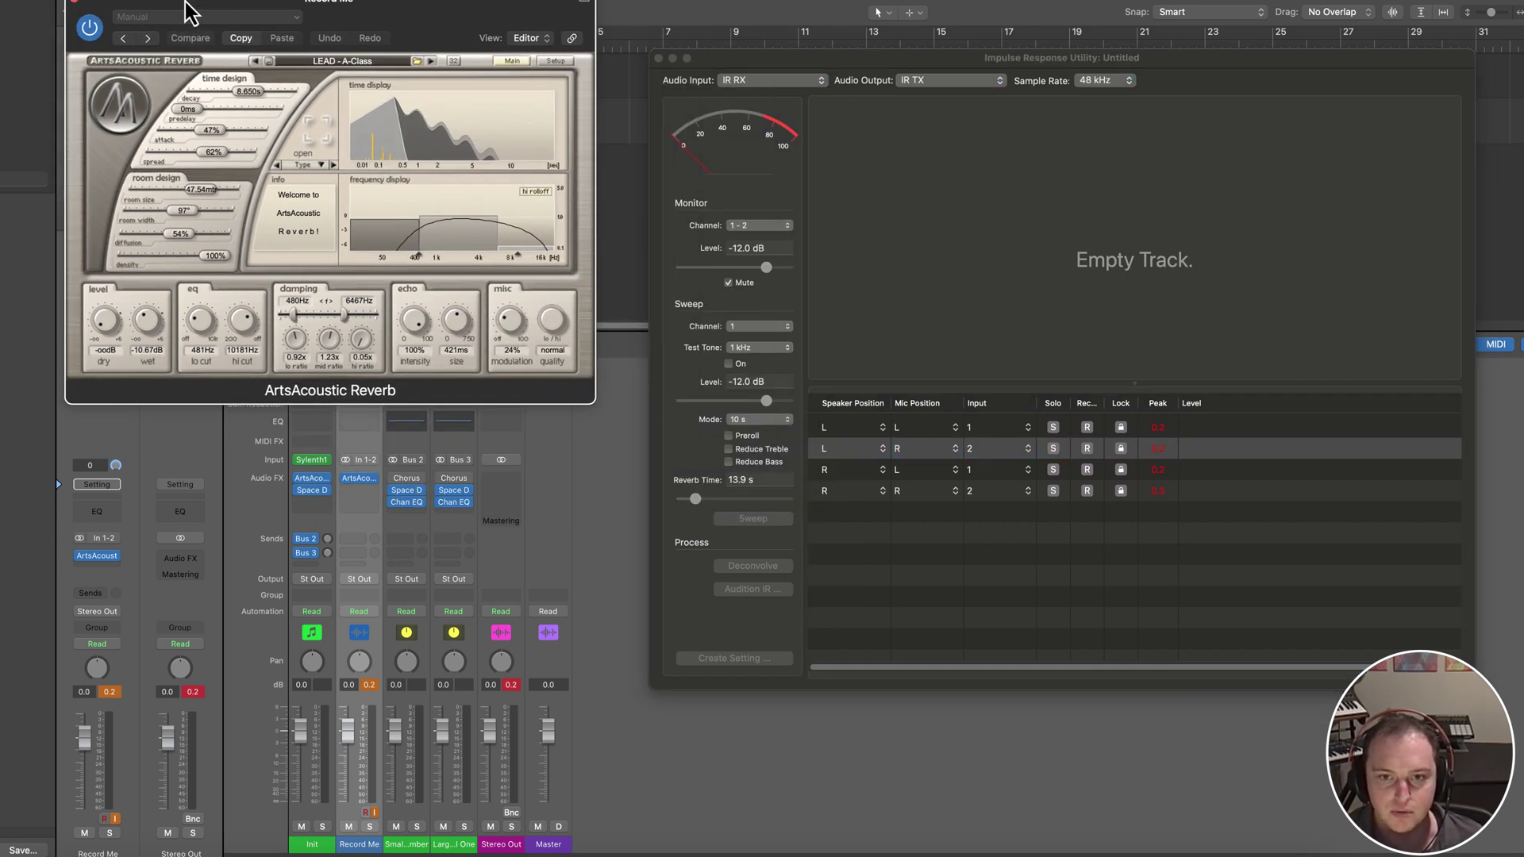
pyautogui.click(746, 385)
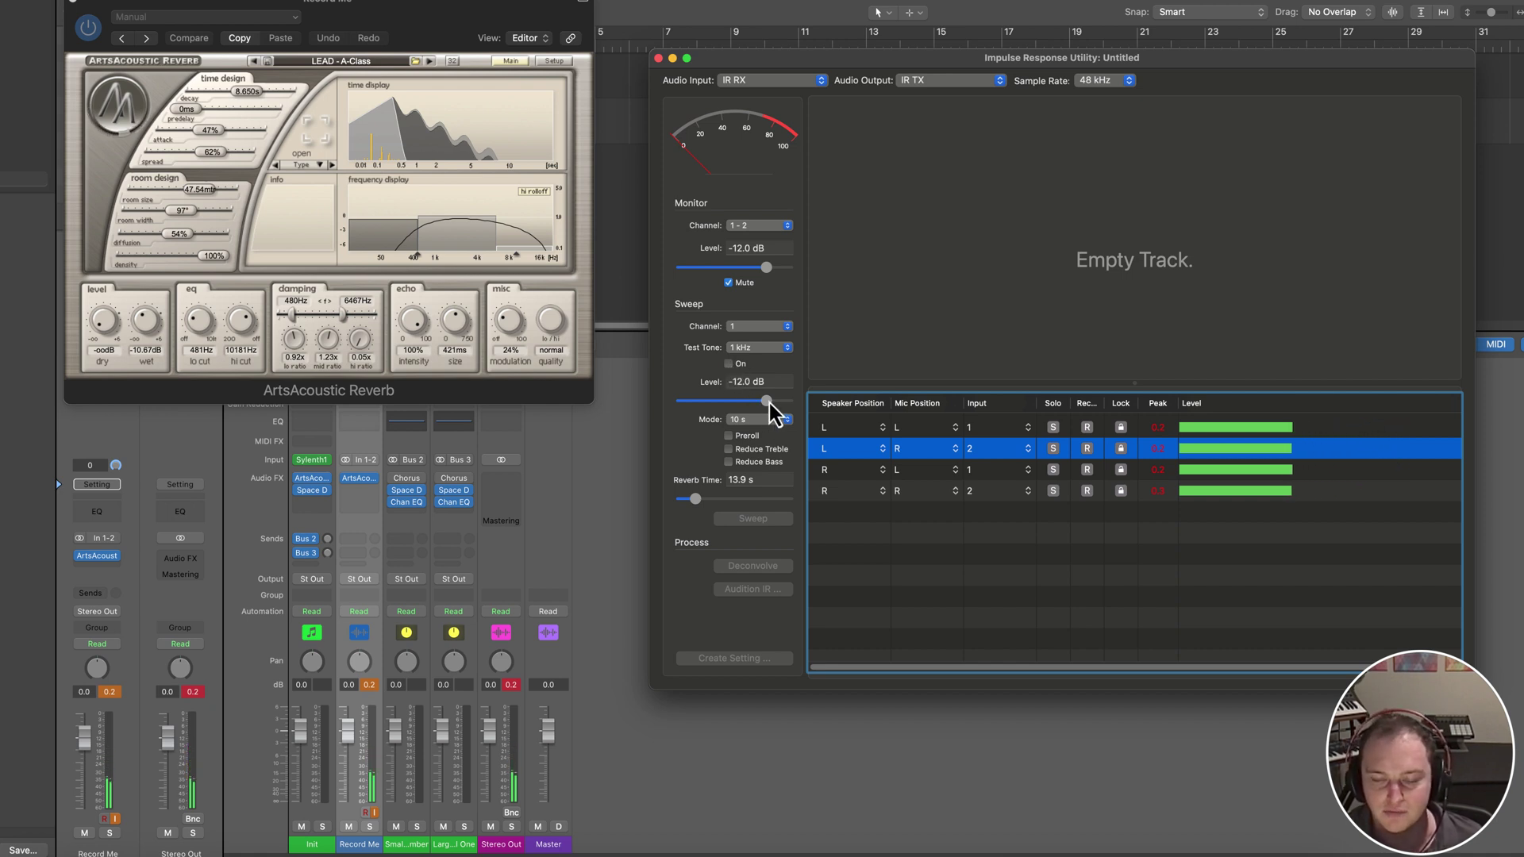
pyautogui.click(77, 2)
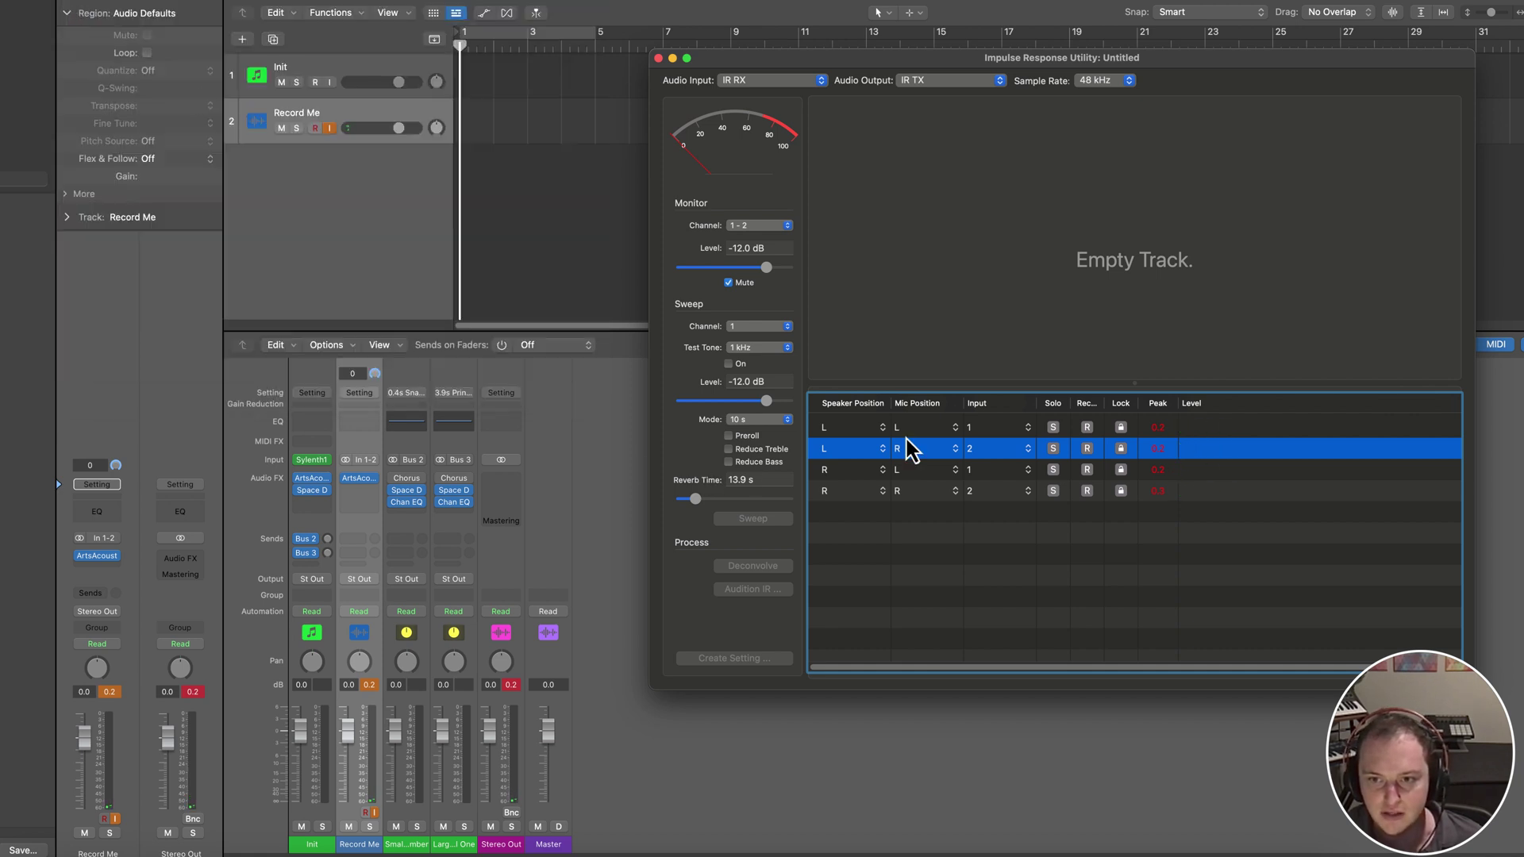
# Record-enable the two L speaker tracks with inputs 1 and 2, and record the 10 s sweep on channel 1
pyautogui.click(1088, 449)
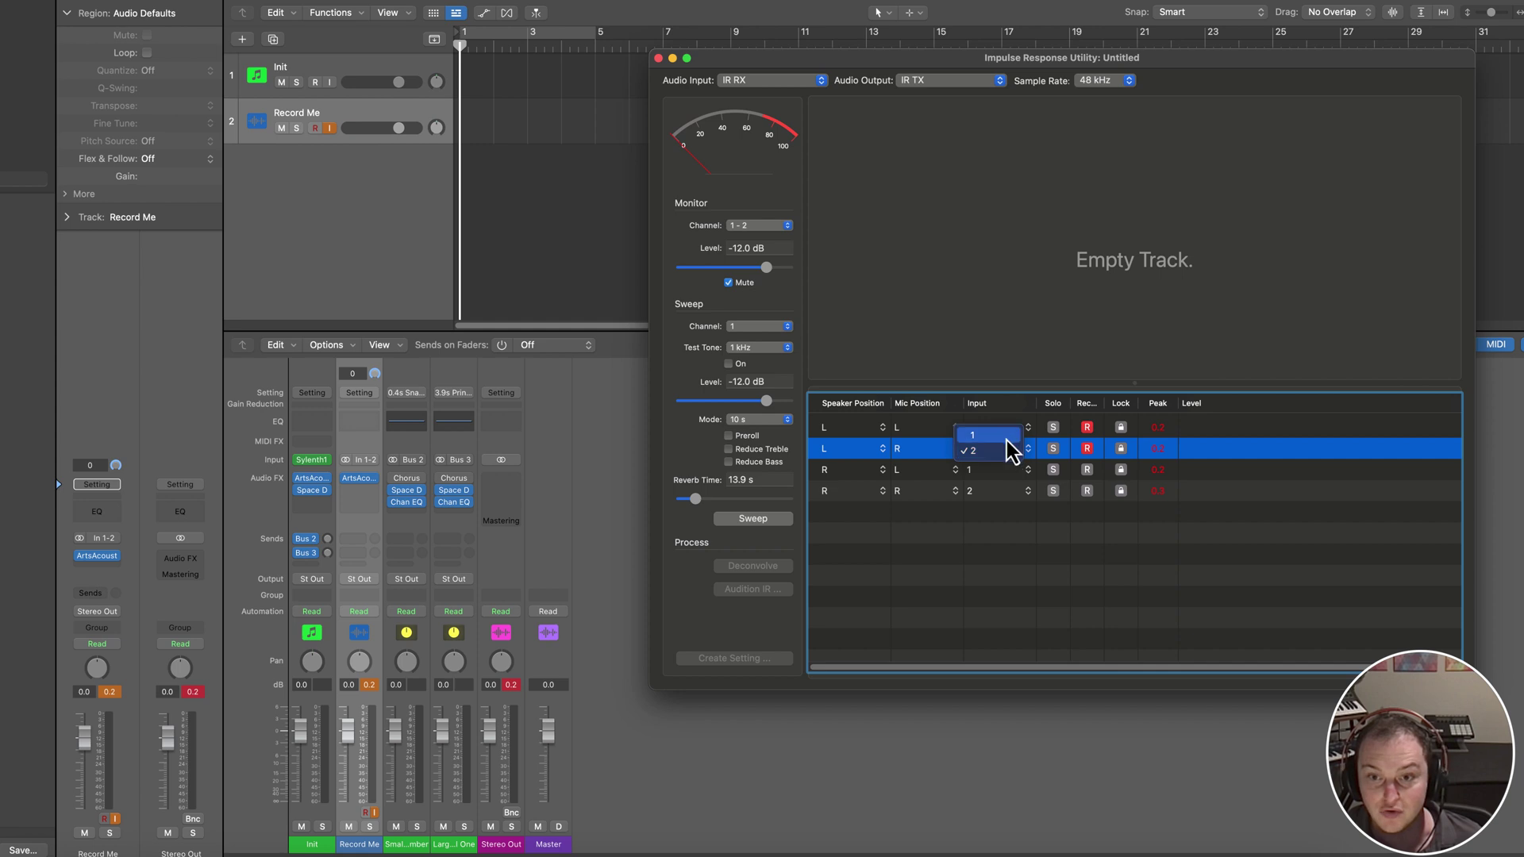
pyautogui.click(1006, 450)
pyautogui.click(663, 266)
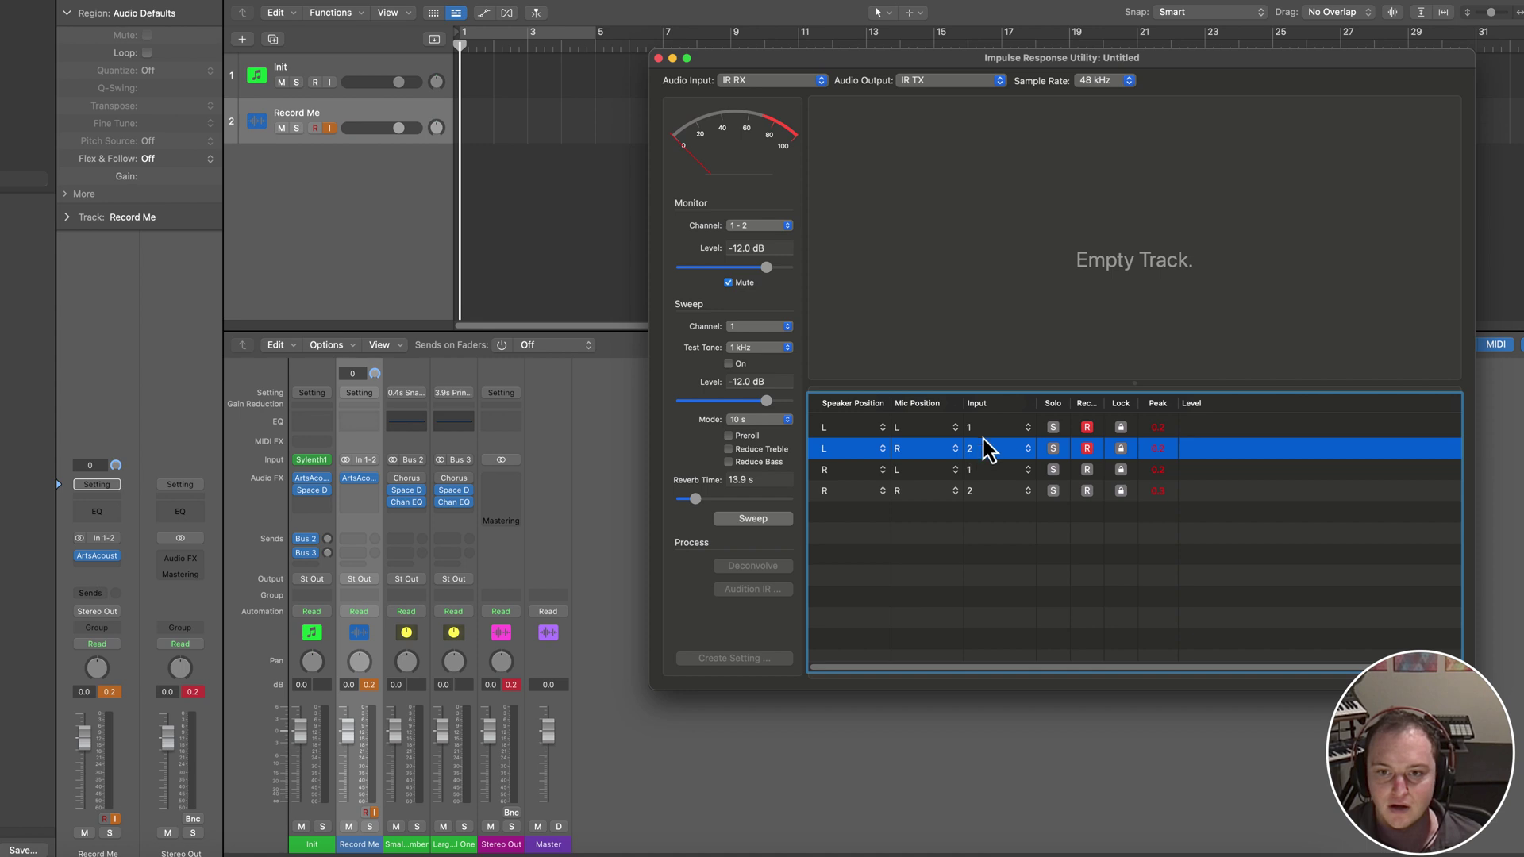
pyautogui.click(1186, 536)
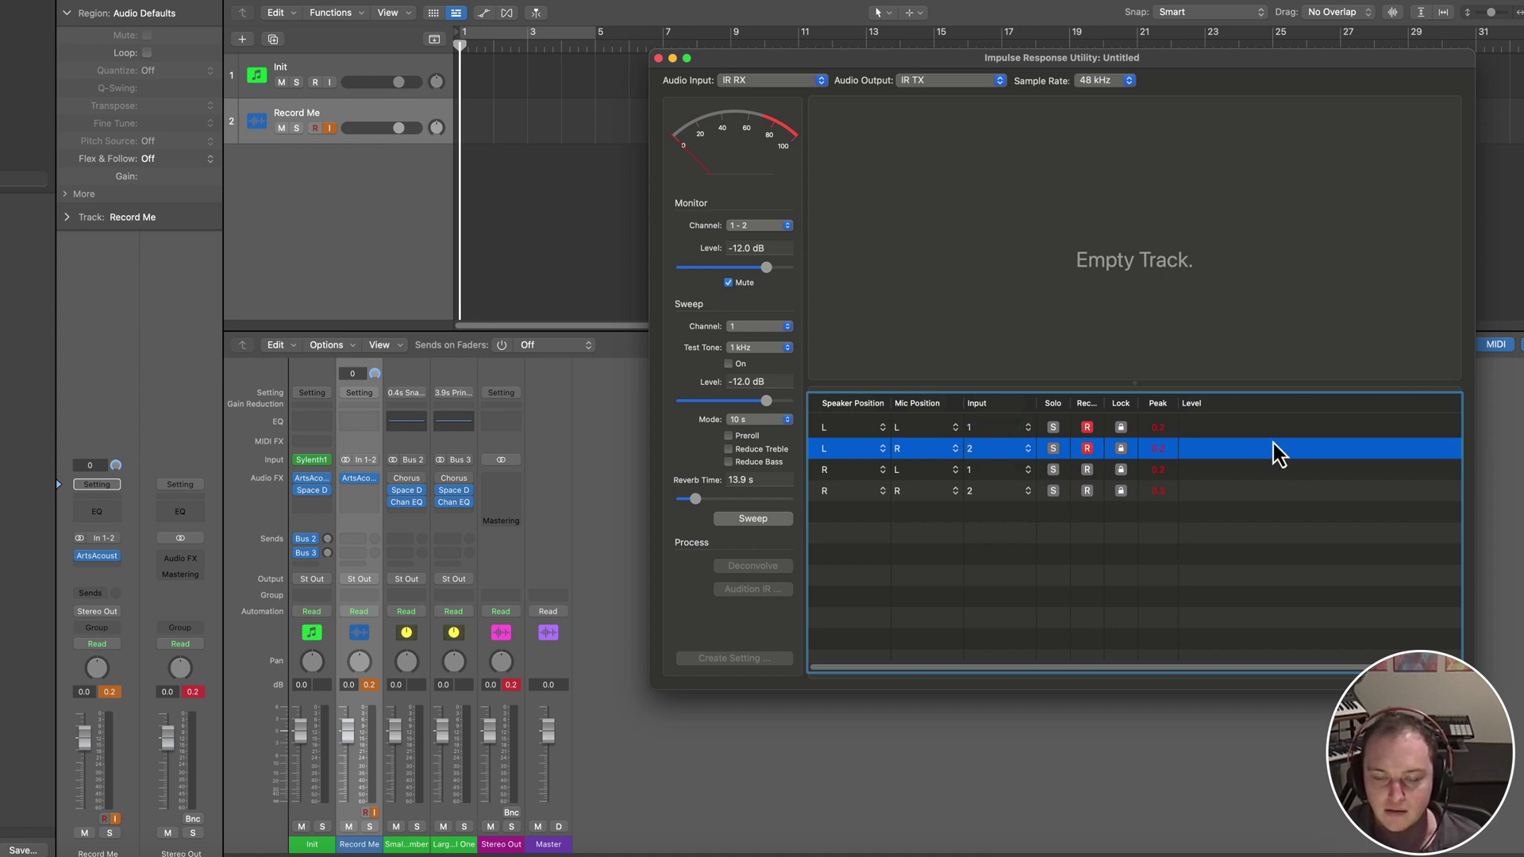
pyautogui.click(968, 432)
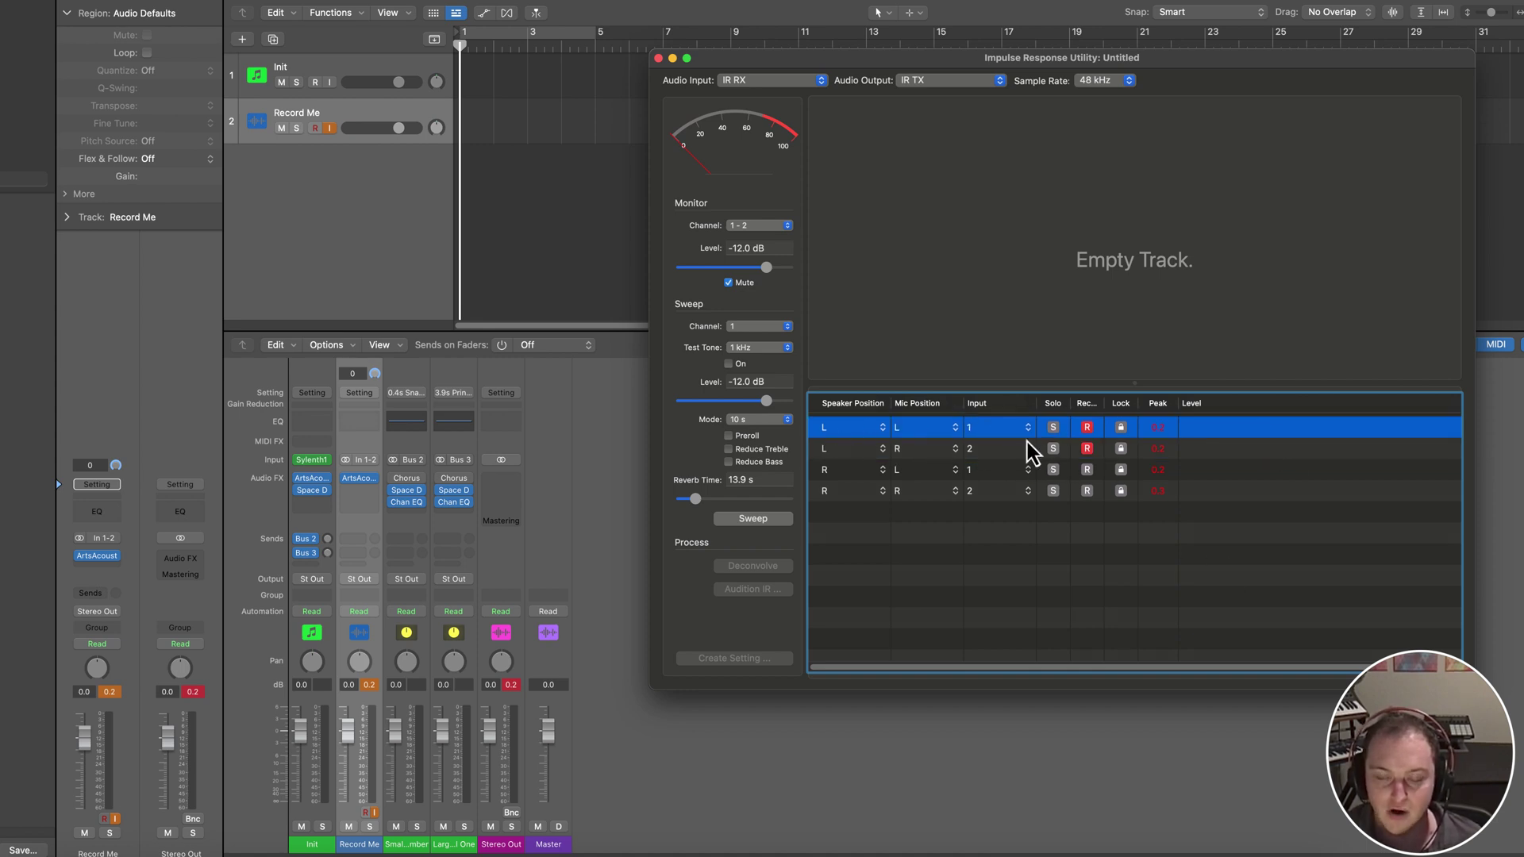
pyautogui.click(861, 450)
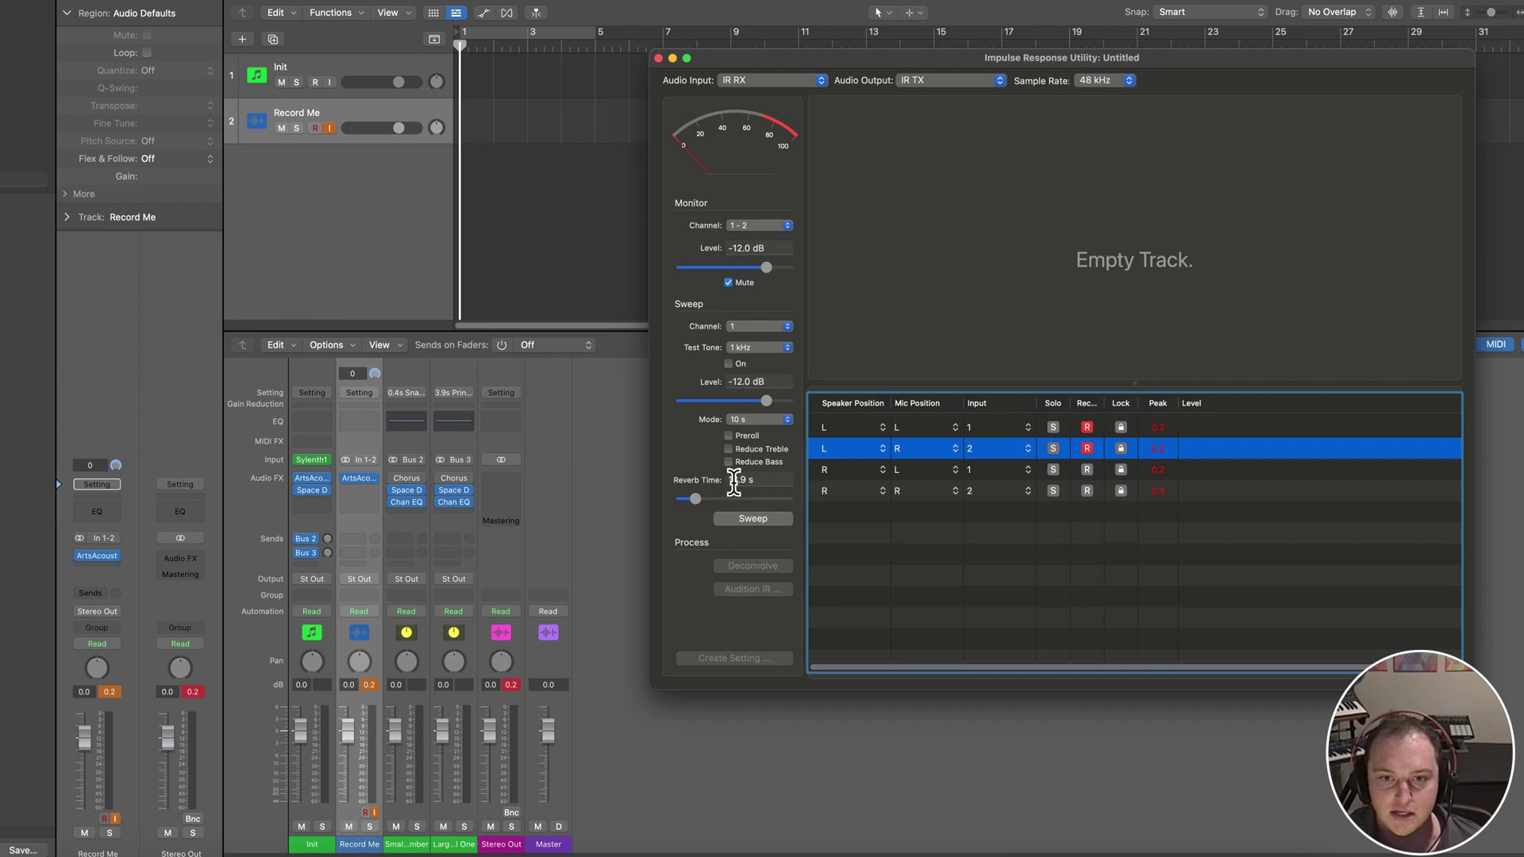
pyautogui.click(754, 520)
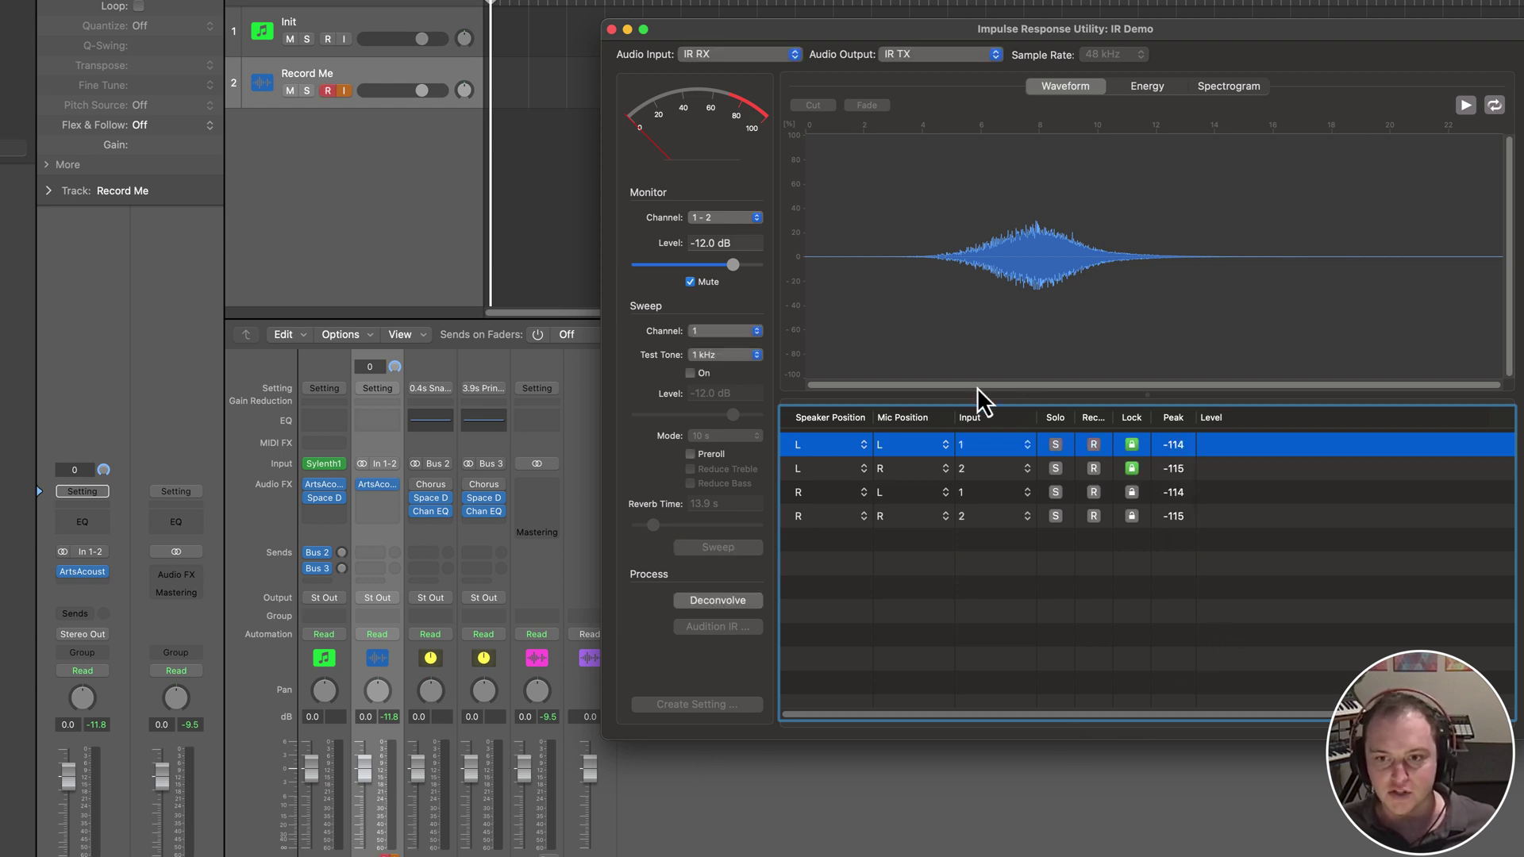
# Record-enable the two R speaker tracks and set the sweep channel to 2
pyautogui.click(1119, 462)
pyautogui.click(1094, 493)
pyautogui.click(1094, 516)
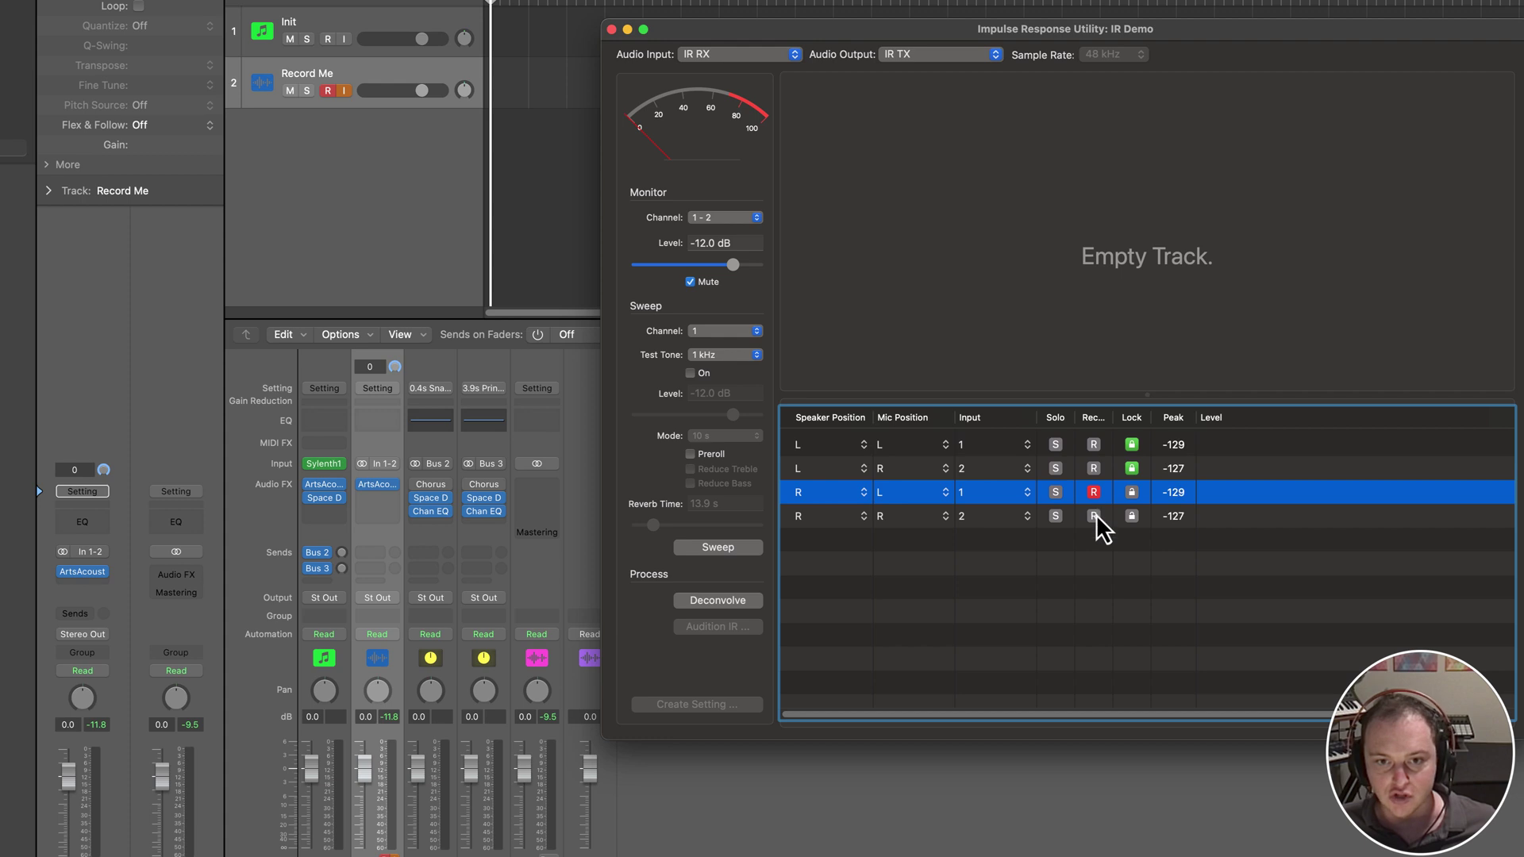
pyautogui.click(718, 333)
pyautogui.click(716, 346)
# Step through the four tracks to compare which ones hold a recorded sweep waveform
pyautogui.press('Up')
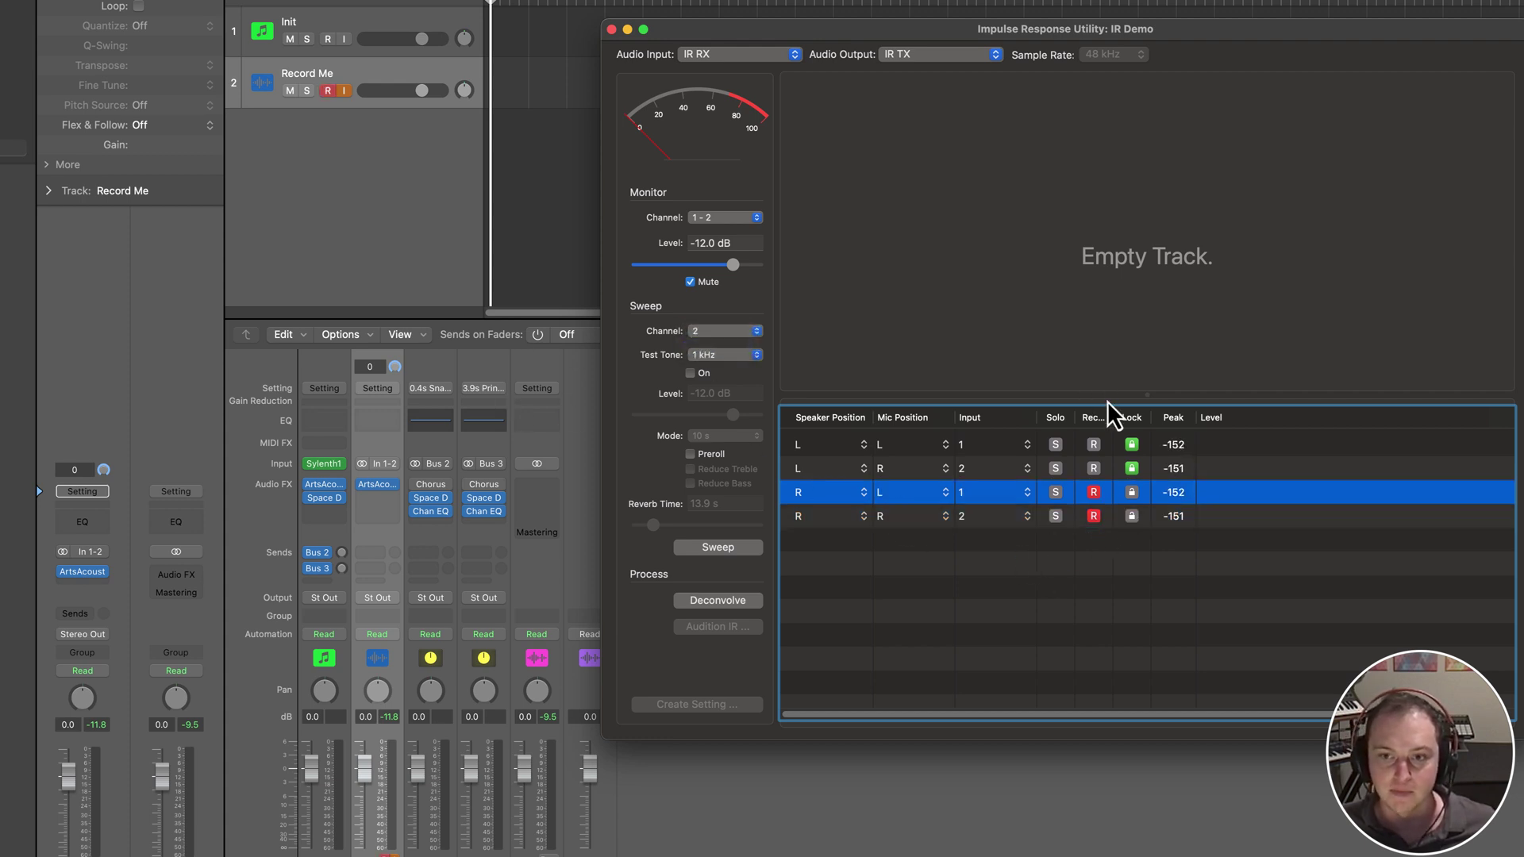
pyautogui.press('Down')
pyautogui.press('Up')
pyautogui.press('Up')
pyautogui.press('Up')
pyautogui.press('Down')
pyautogui.press('Down')
pyautogui.press('Down')
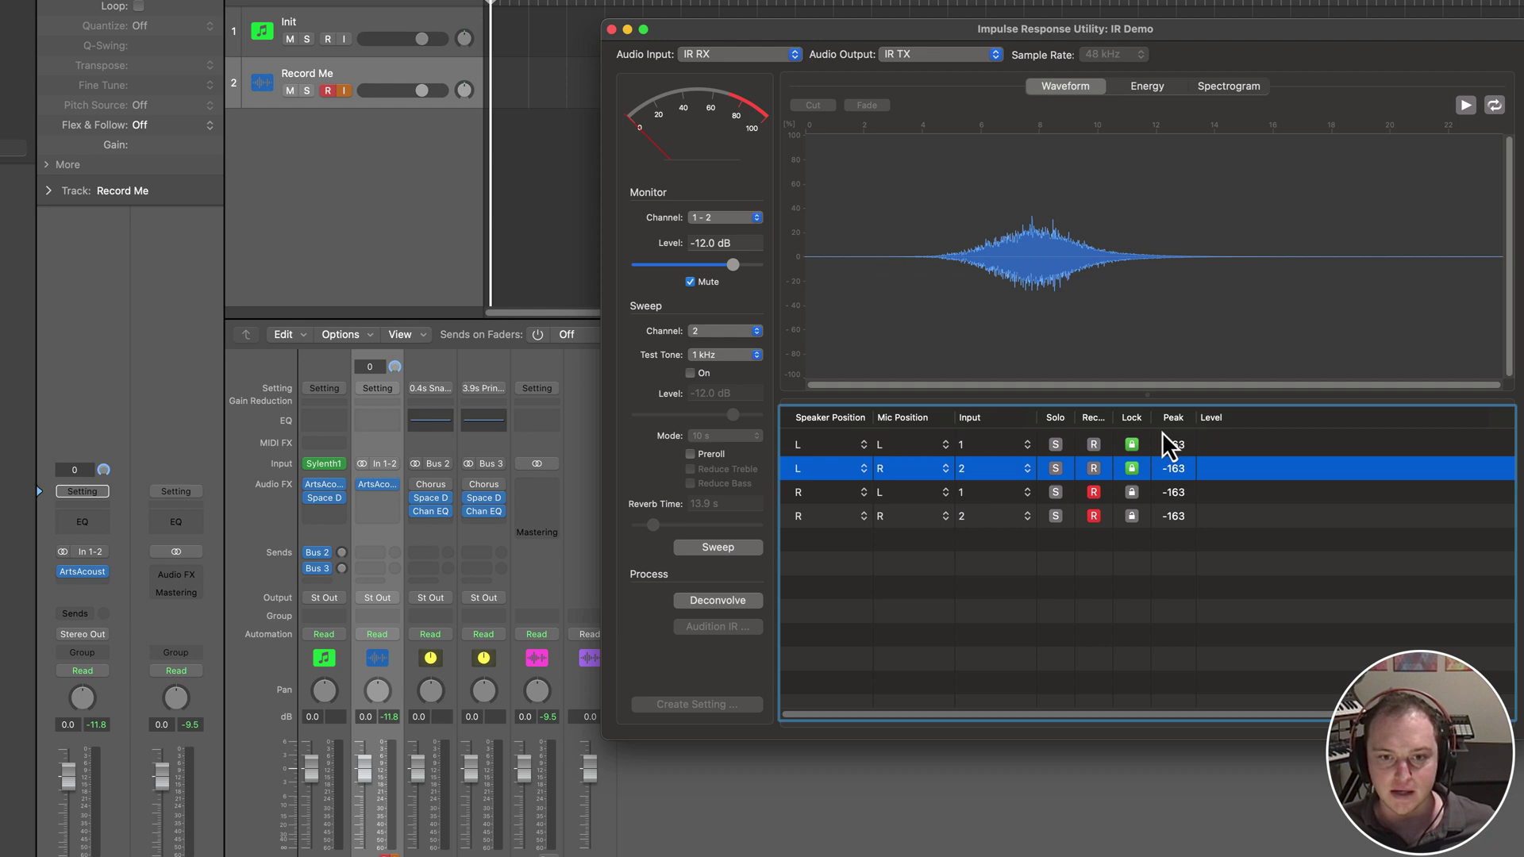
# Record the 10 s sweep on channel 2 into the two R speaker tracks and deconvolve all four recordings
pyautogui.click(717, 547)
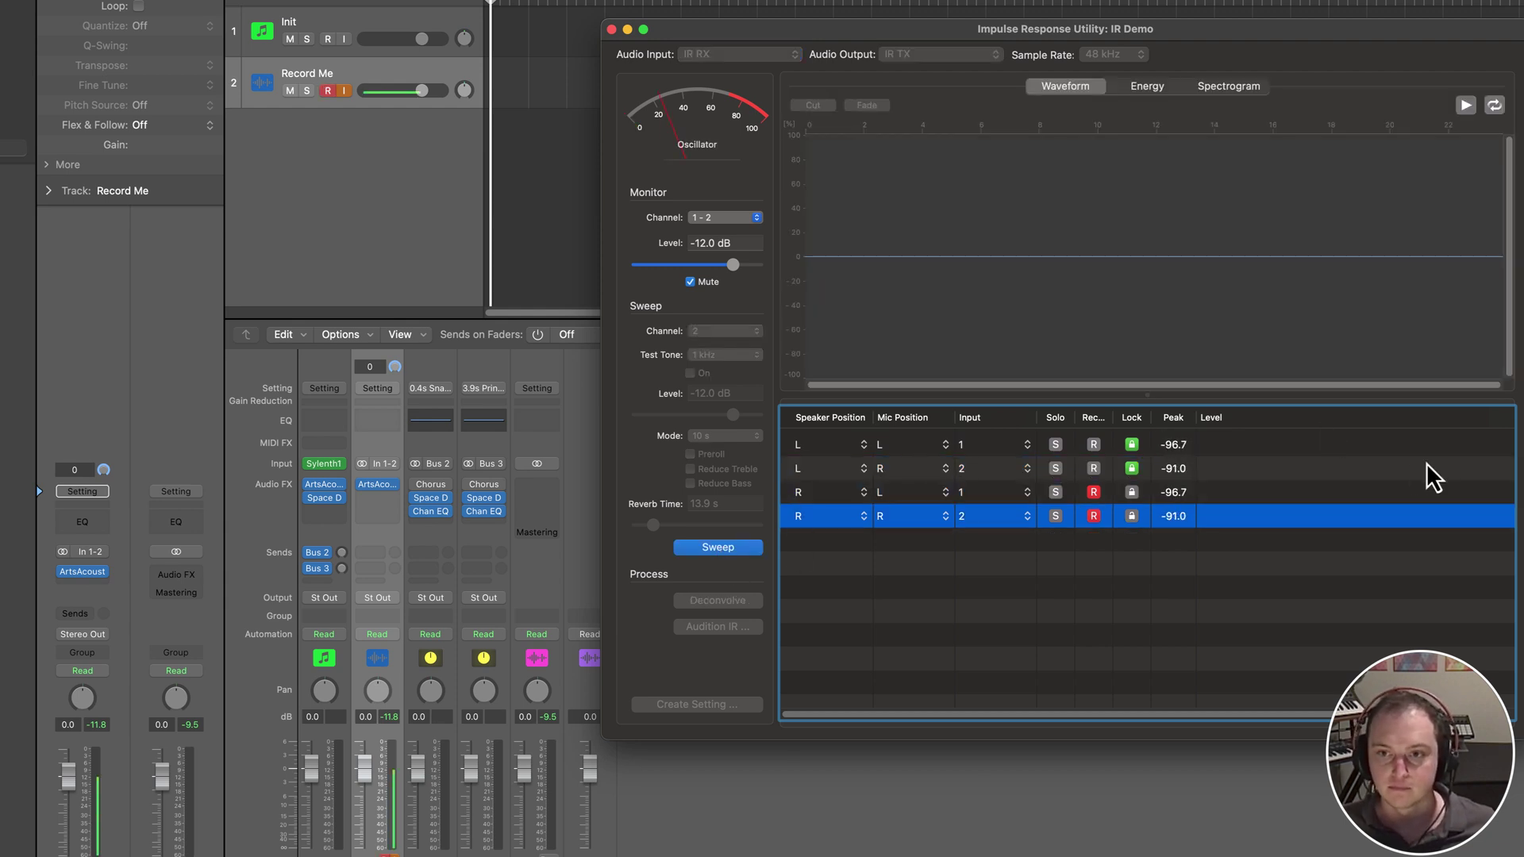
pyautogui.click(1315, 497)
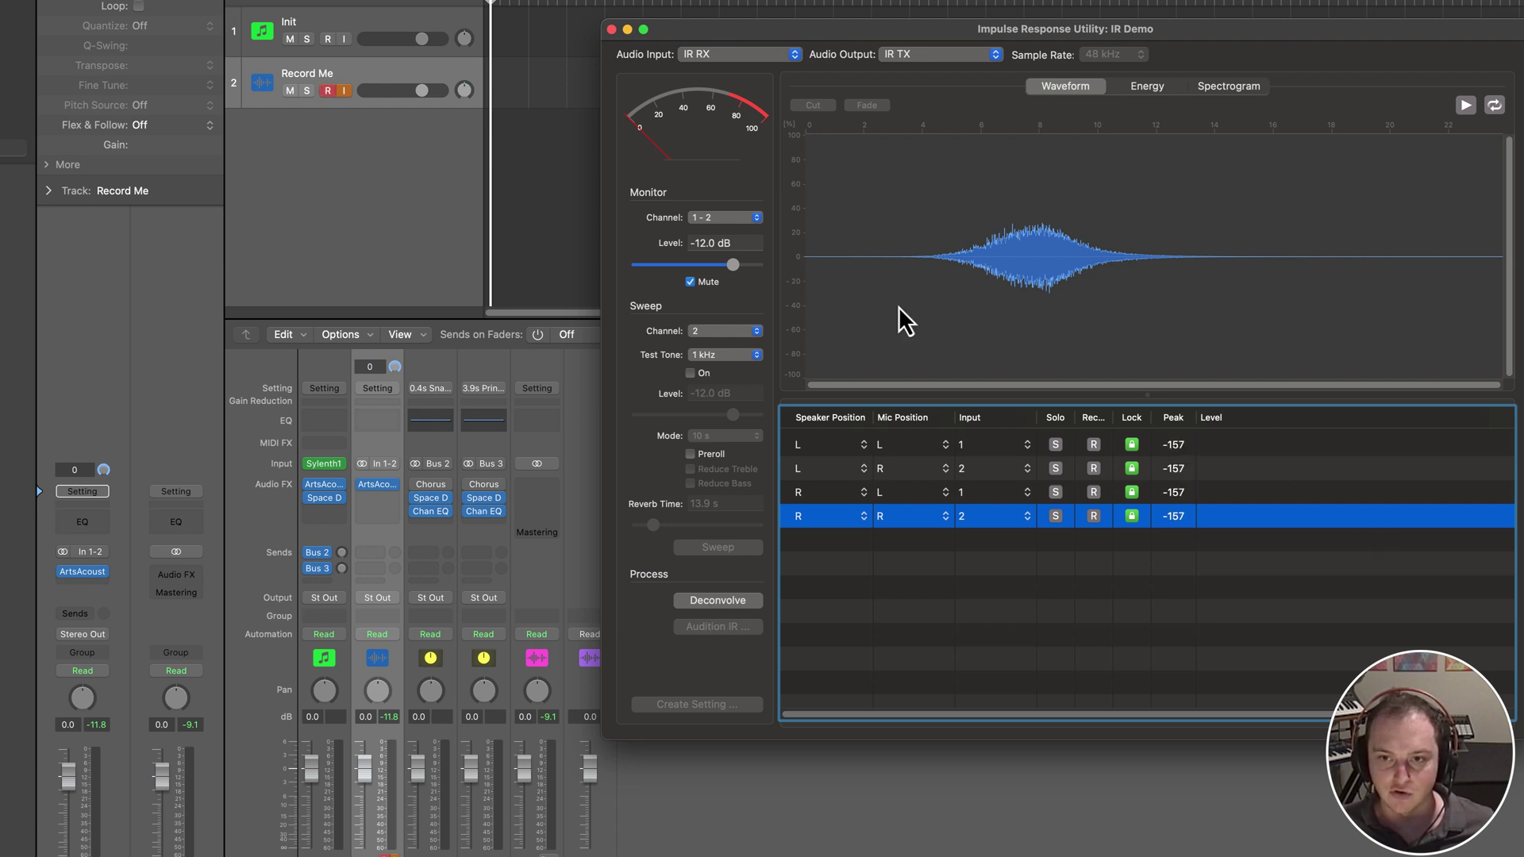
pyautogui.click(700, 602)
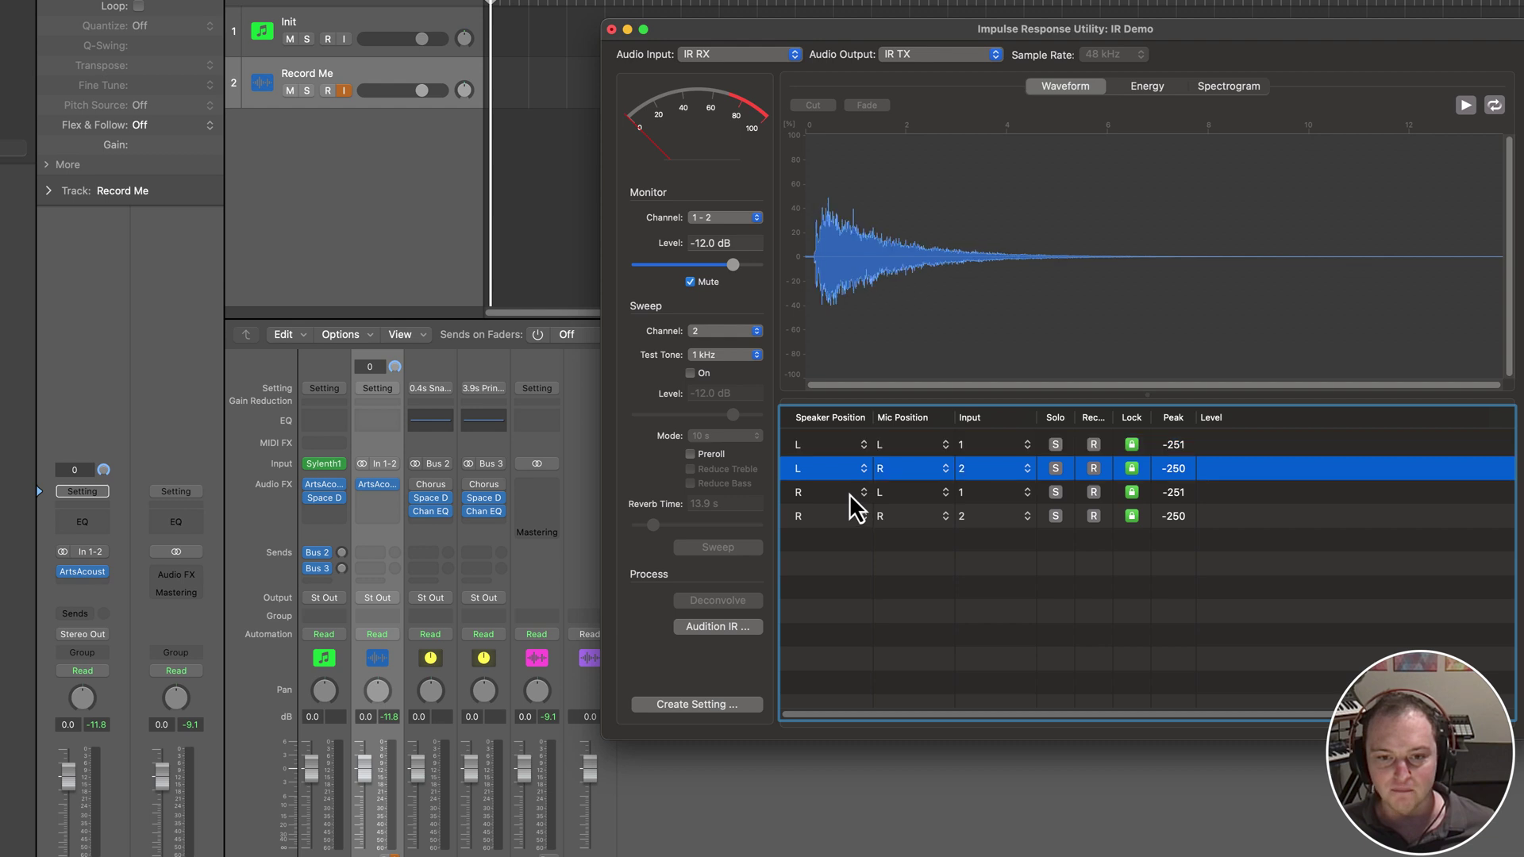
# Create a Space Designer setting from the deconvolved impulse response with the name IR Demo
pyautogui.click(713, 705)
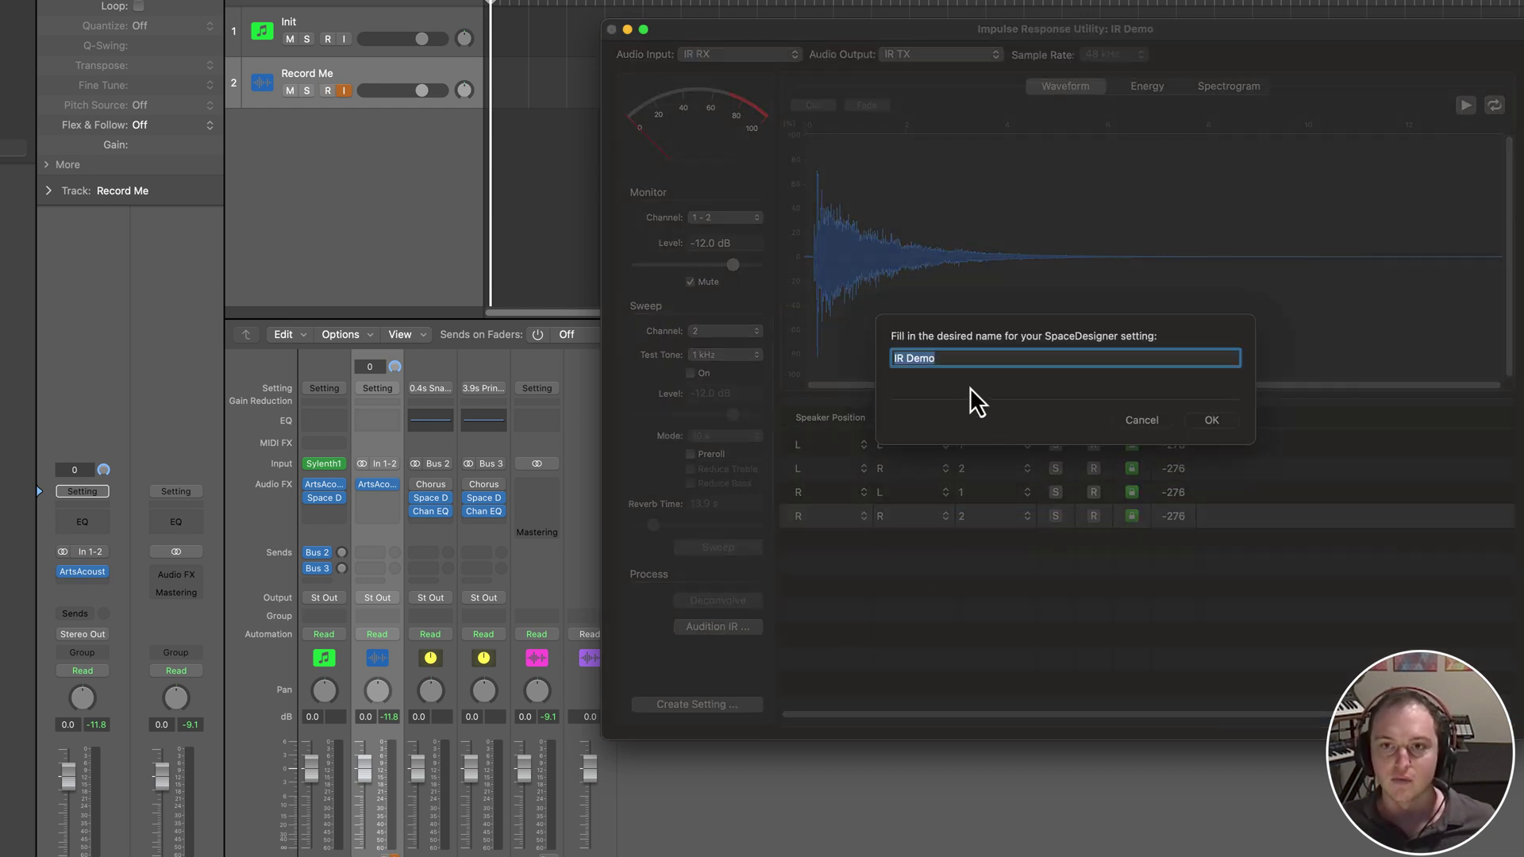
pyautogui.click(952, 359)
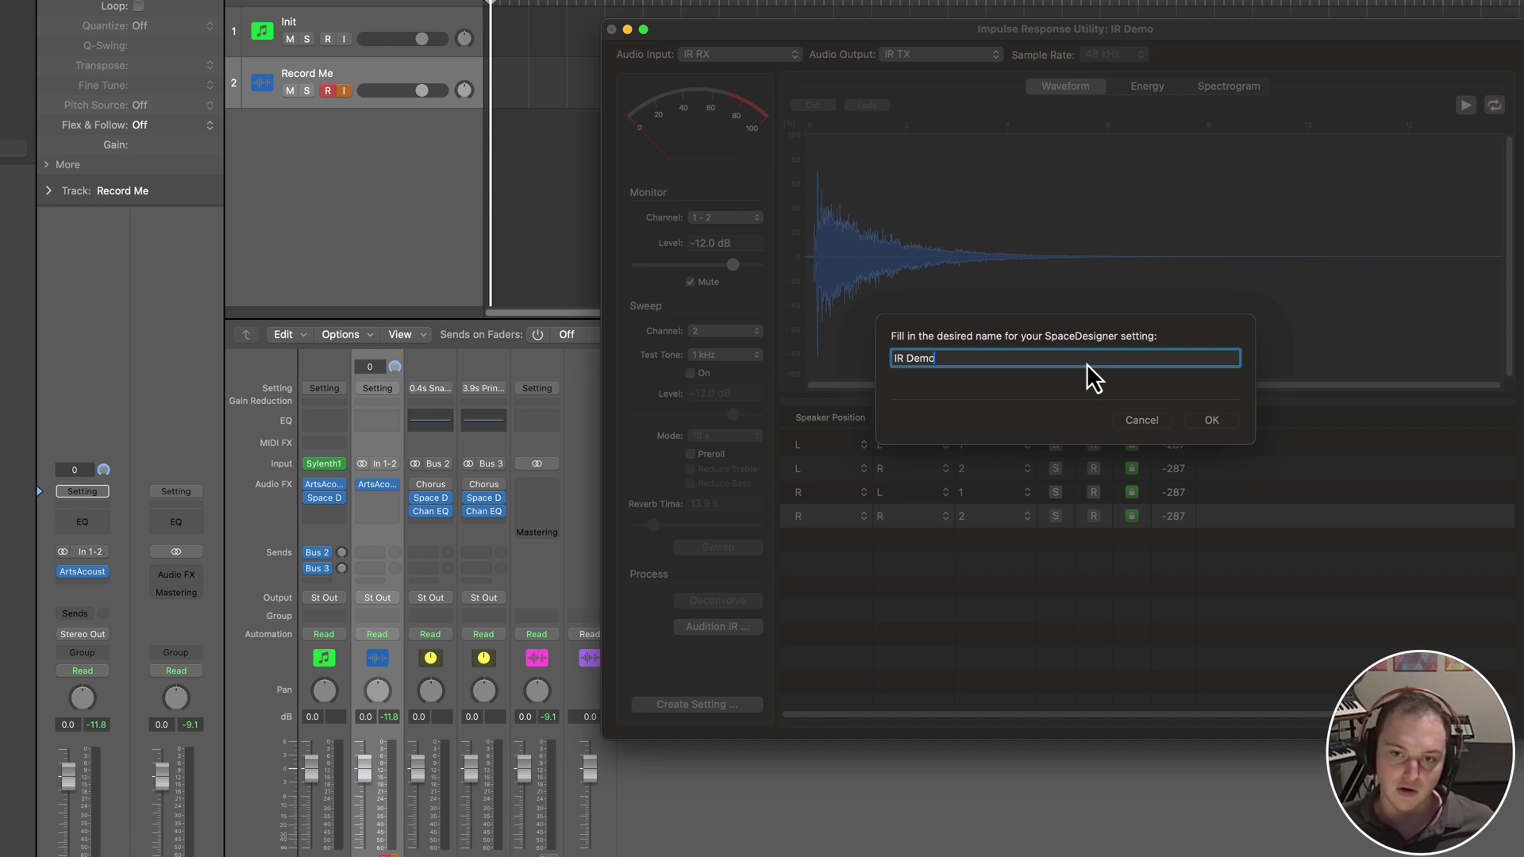
pyautogui.press('super+a')
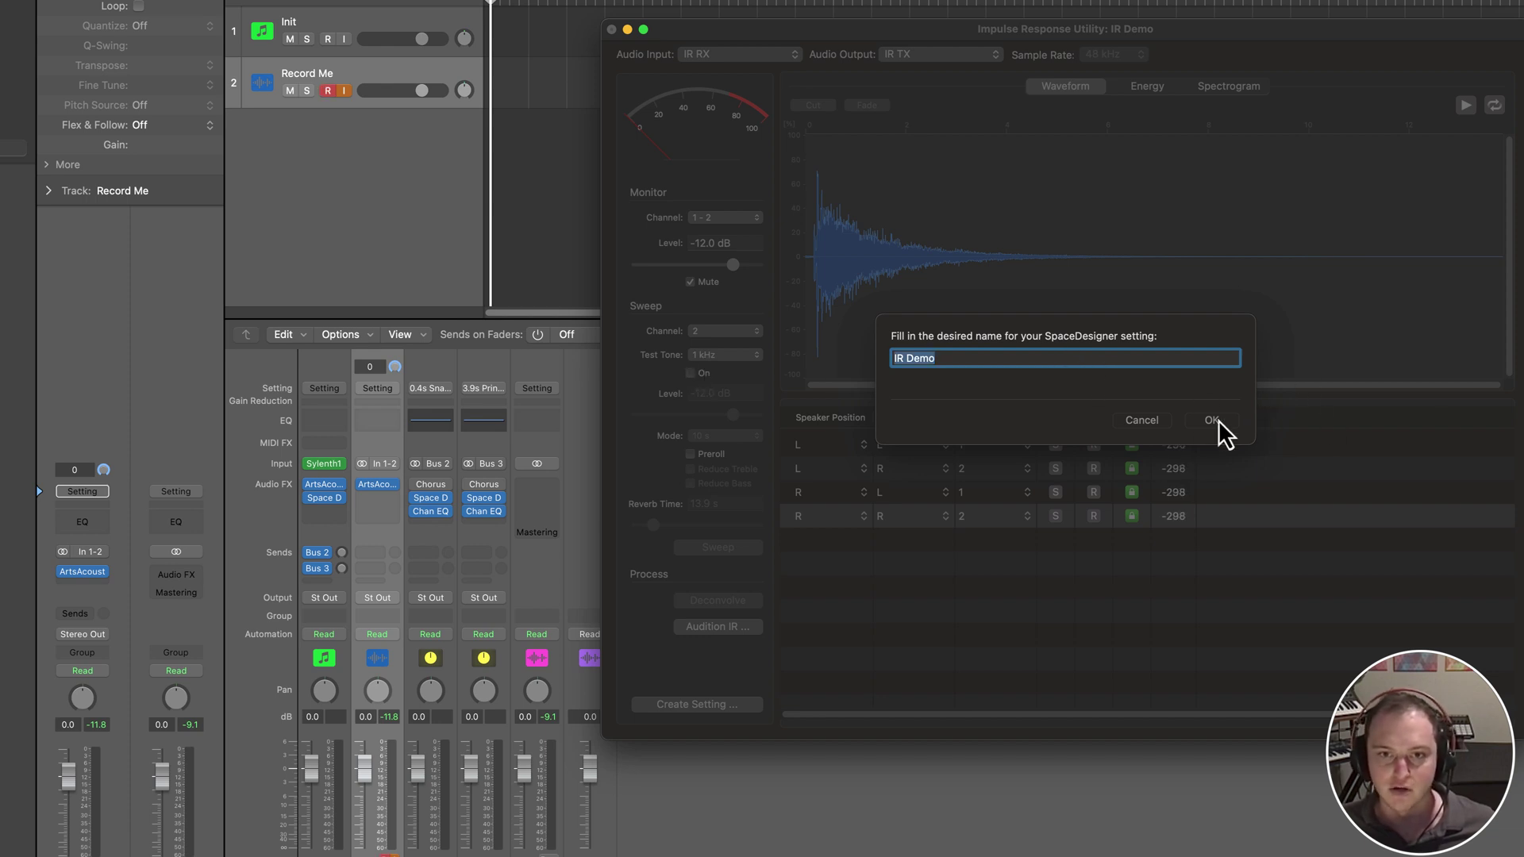
pyautogui.click(1211, 420)
pyautogui.click(715, 273)
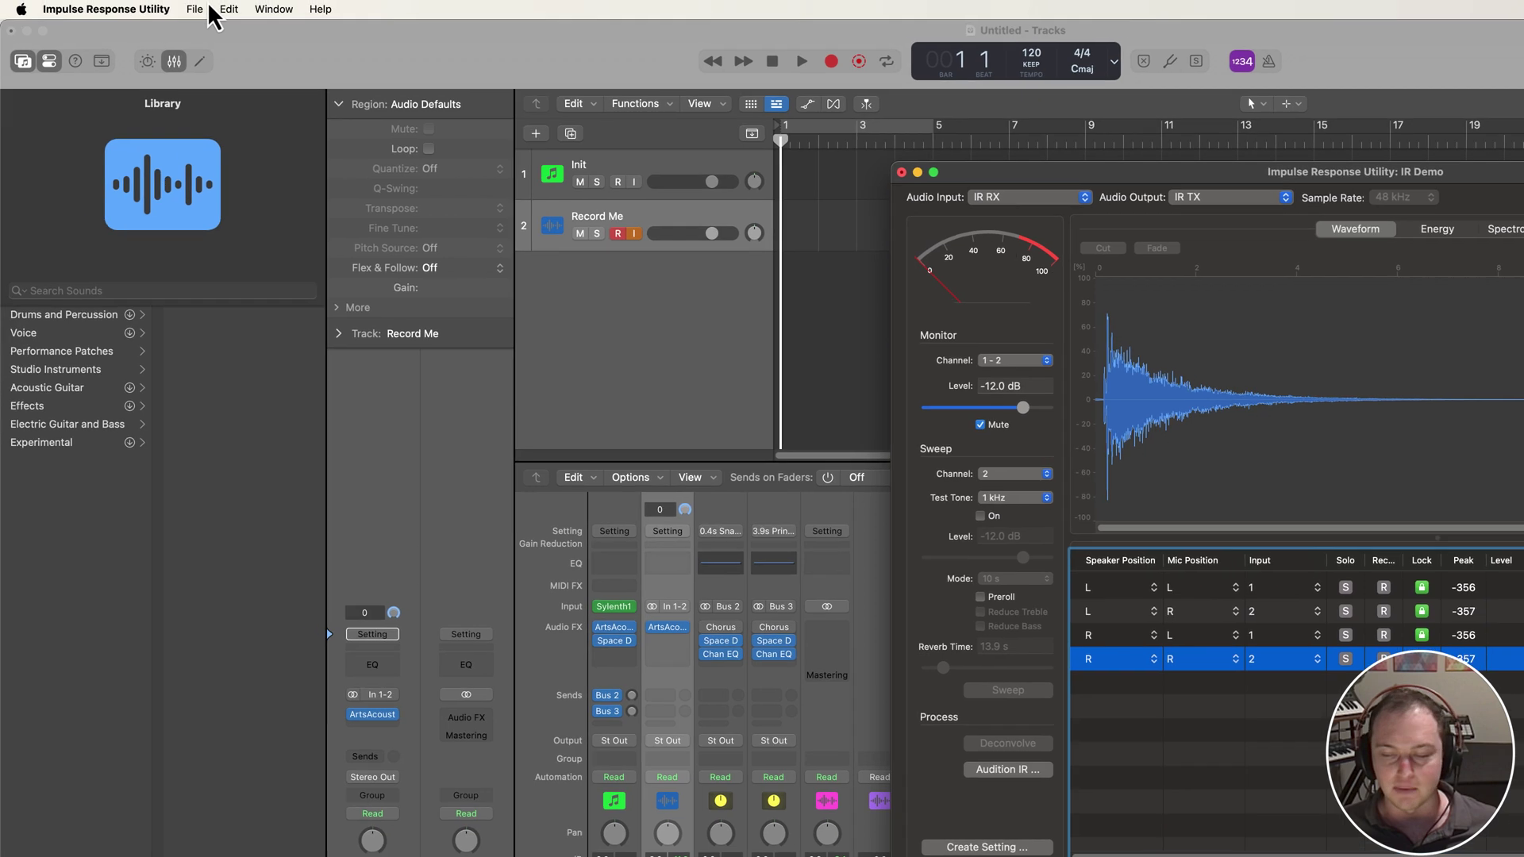
# Save the utility project as IR Demo in the IRs folder, replacing the existing file, and close its window
pyautogui.click(195, 9)
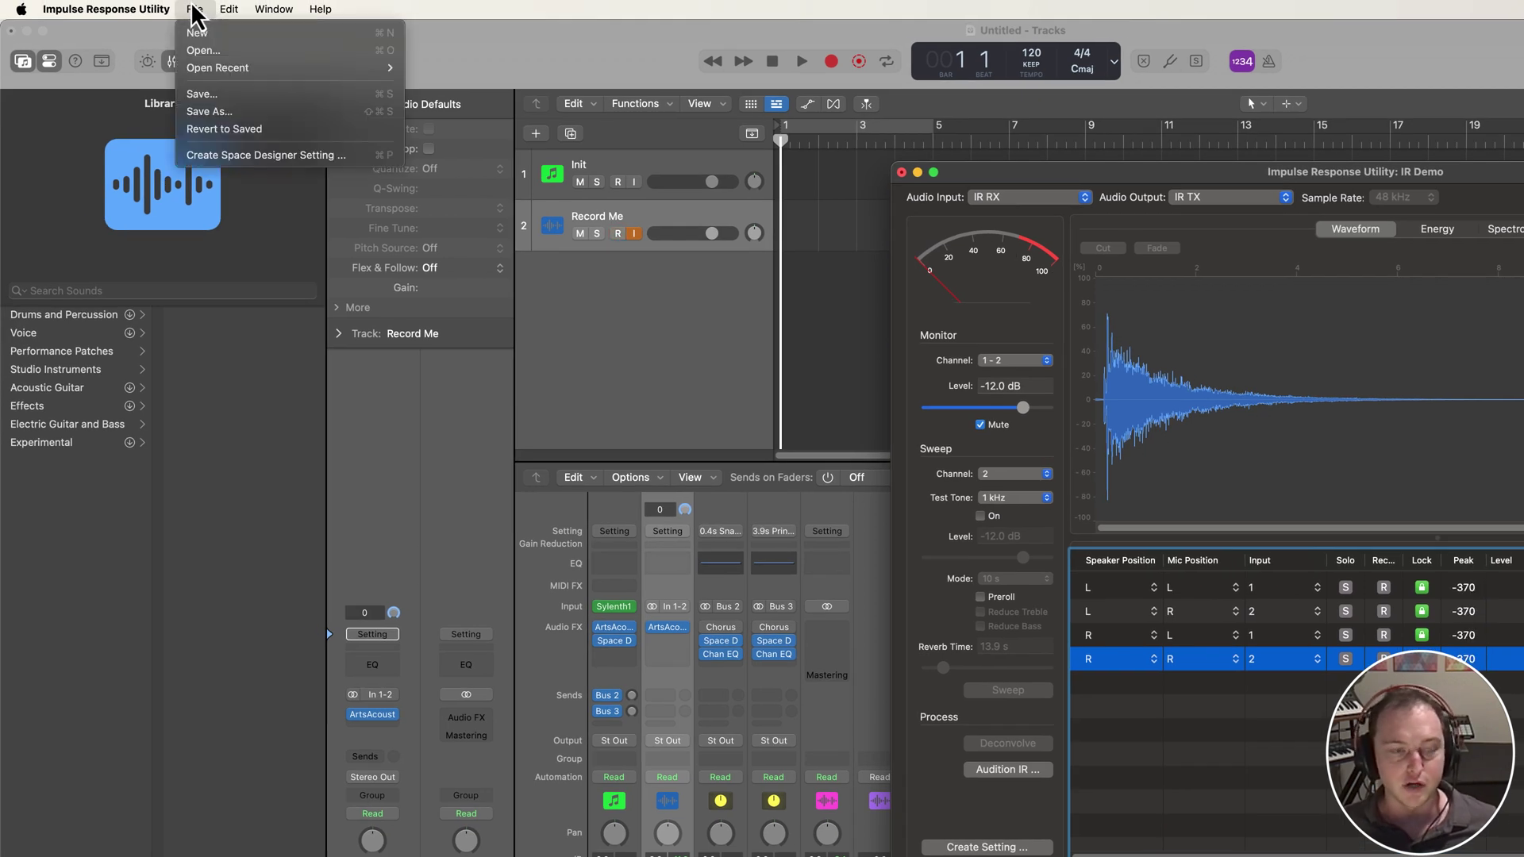
pyautogui.click(234, 112)
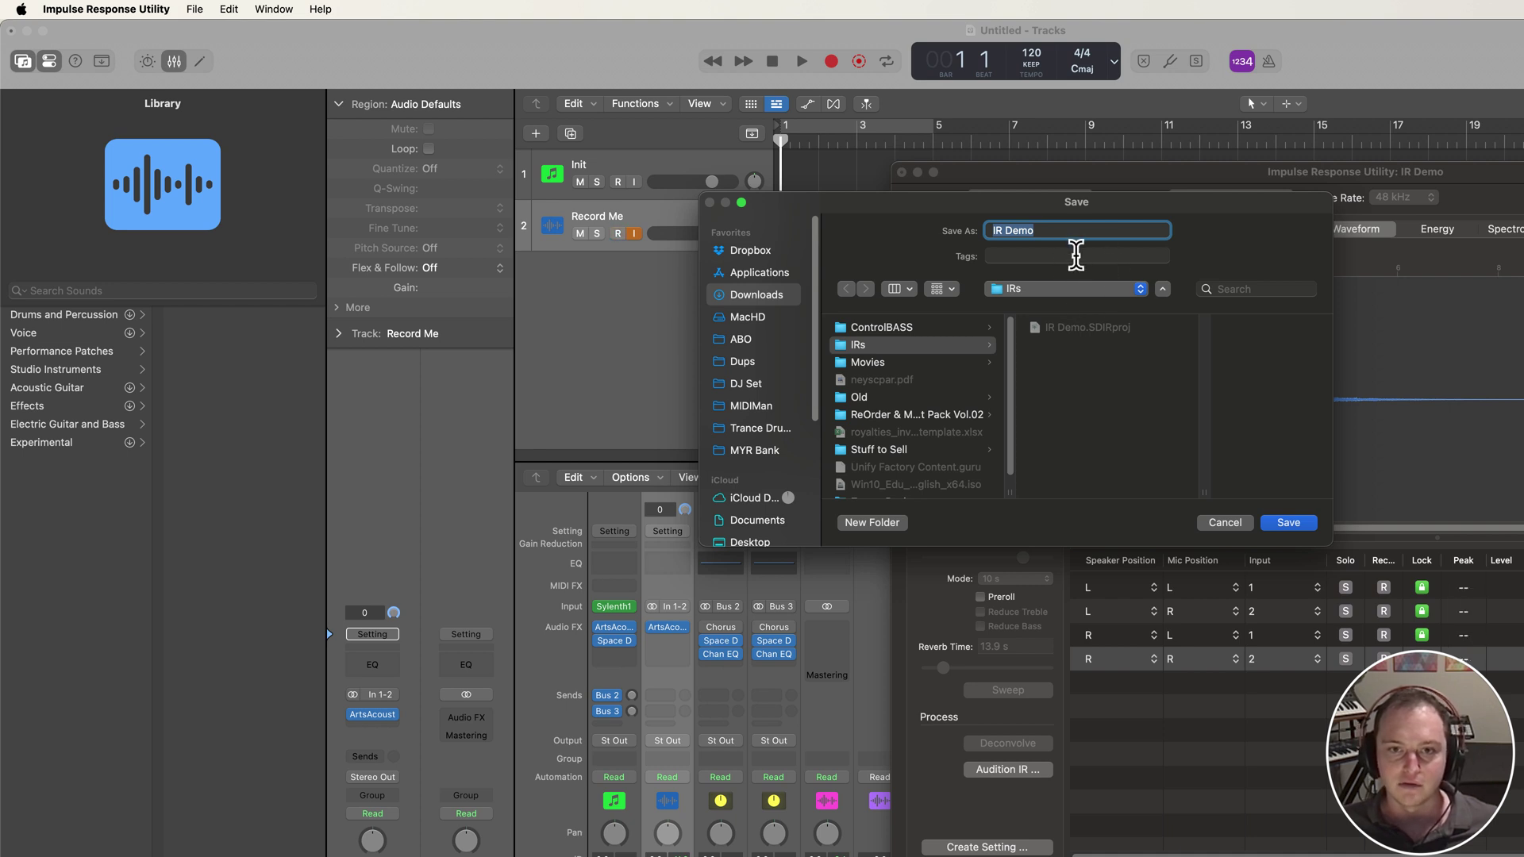
pyautogui.press('Return')
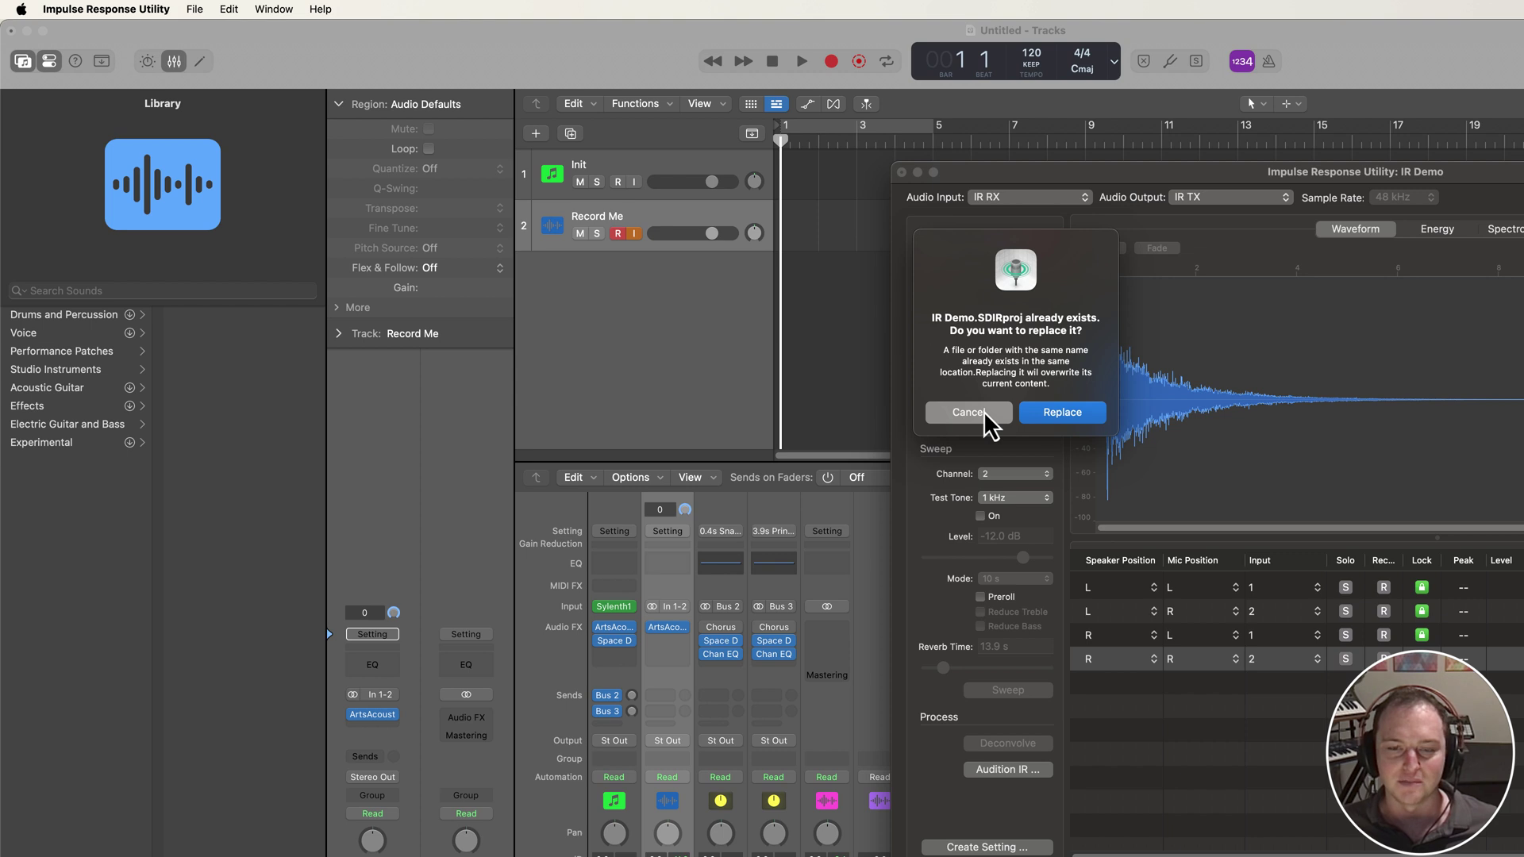
pyautogui.click(1084, 417)
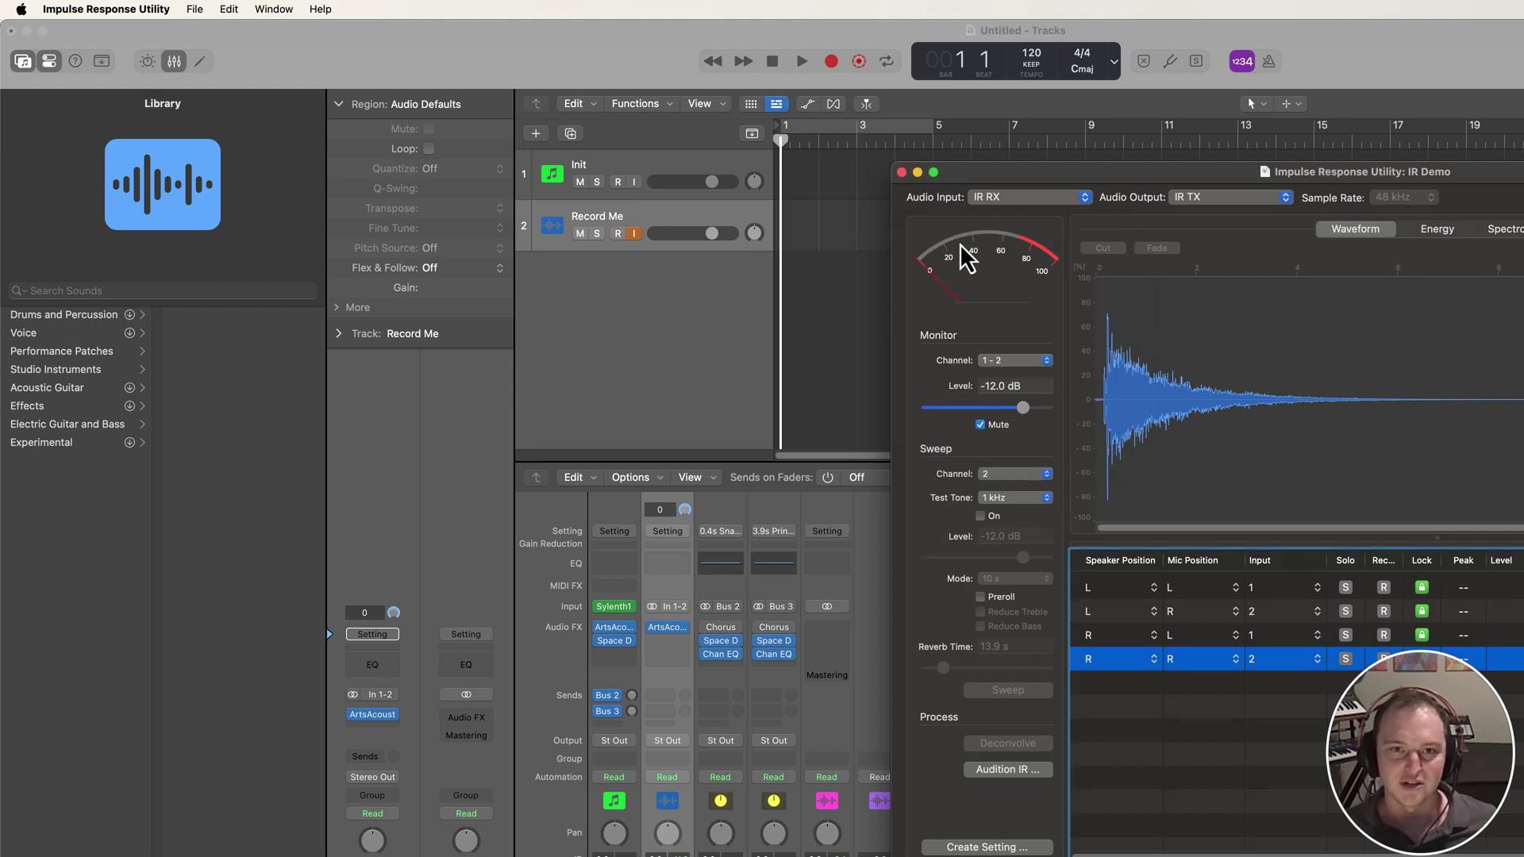
pyautogui.click(902, 172)
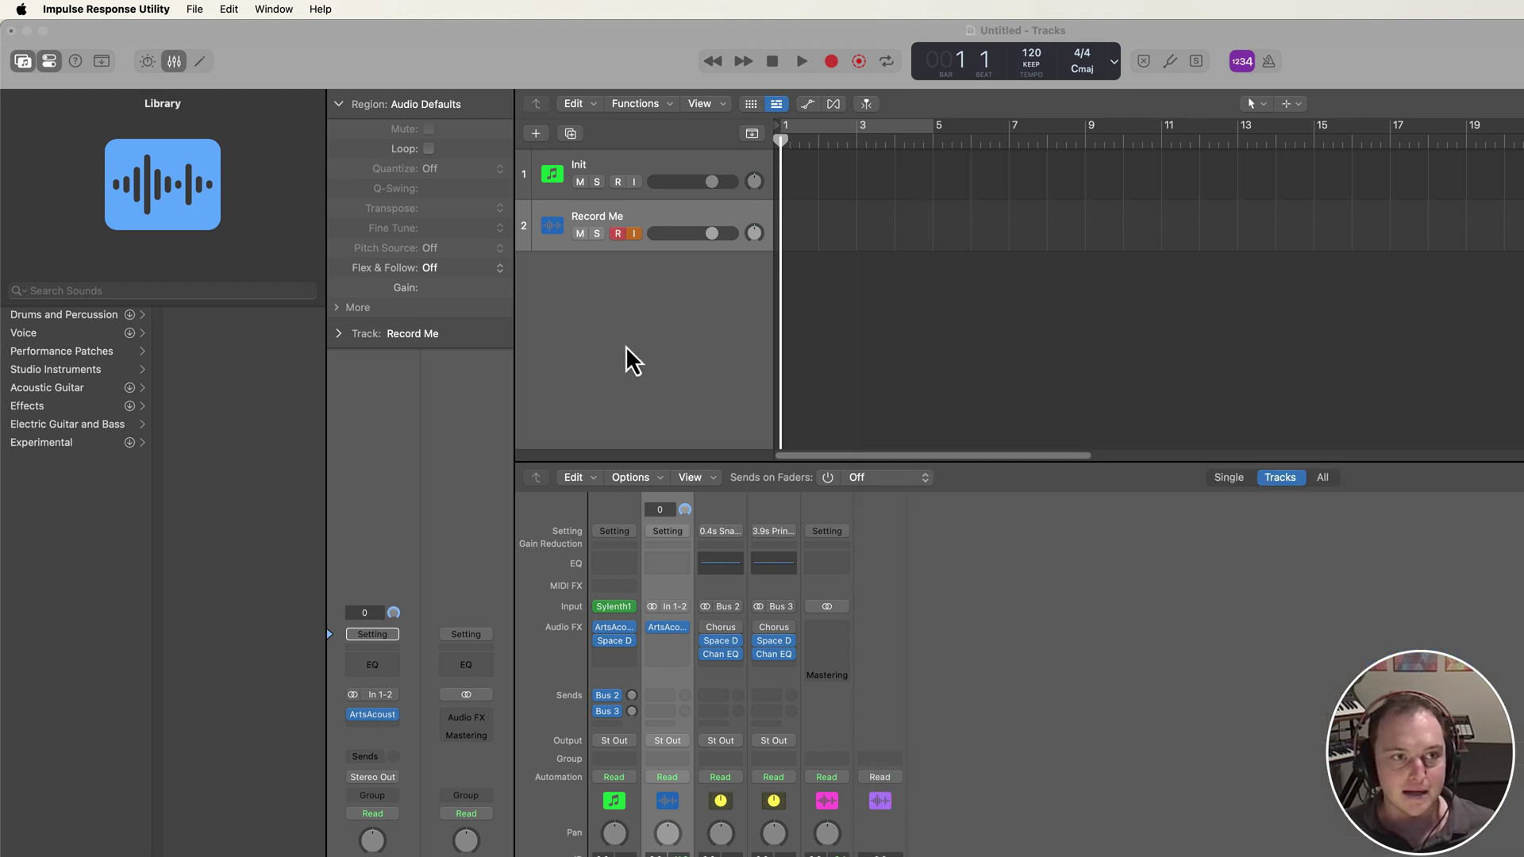
# Switch to Logic Pro and set its audio output device to Universal Audio Thunderbolt
pyautogui.click(67, 9)
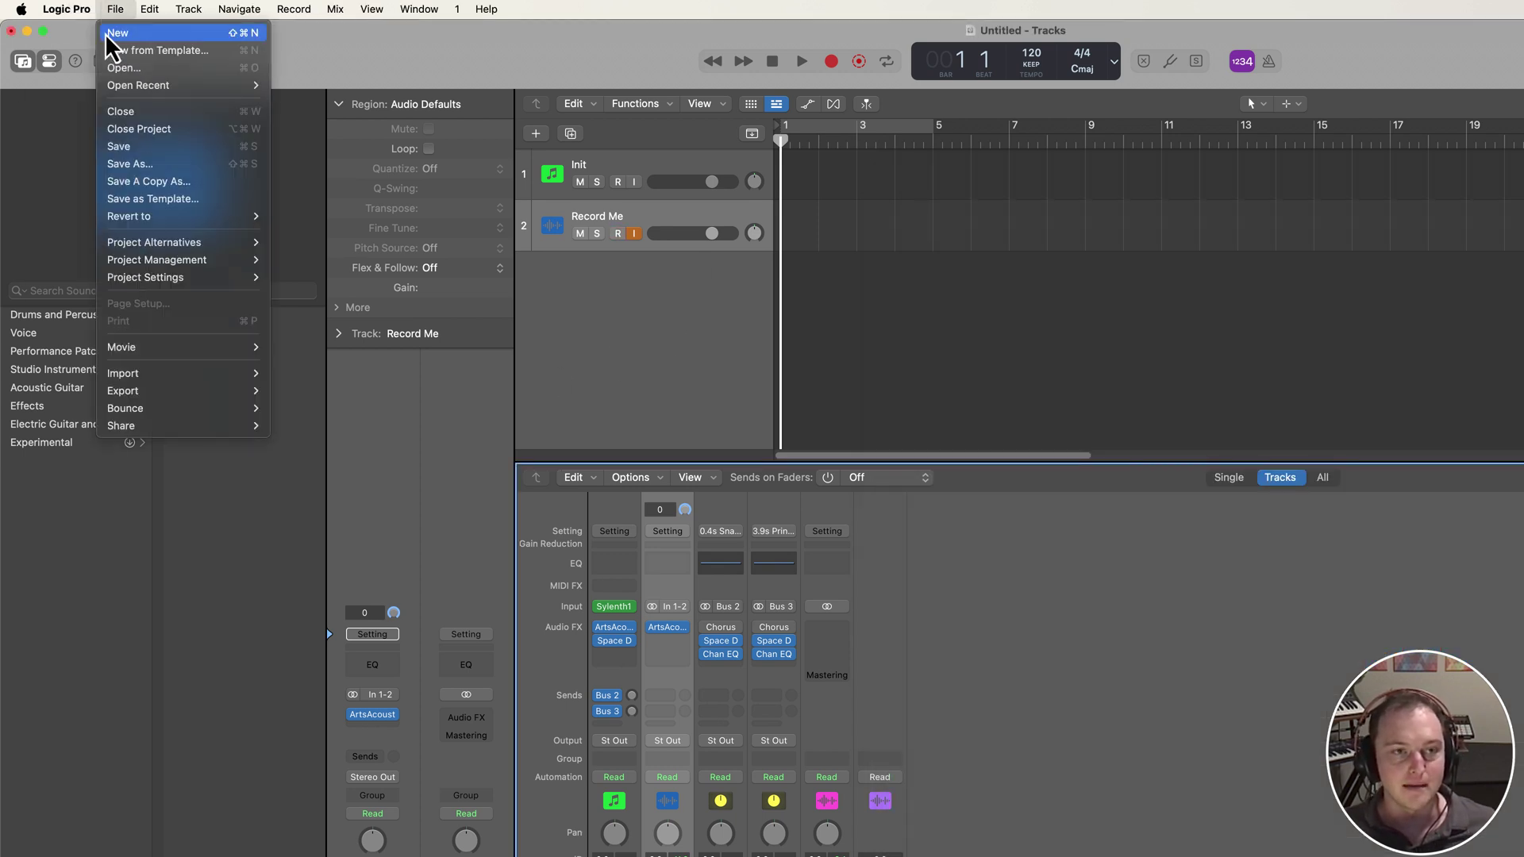
pyautogui.moveTo(143, 59)
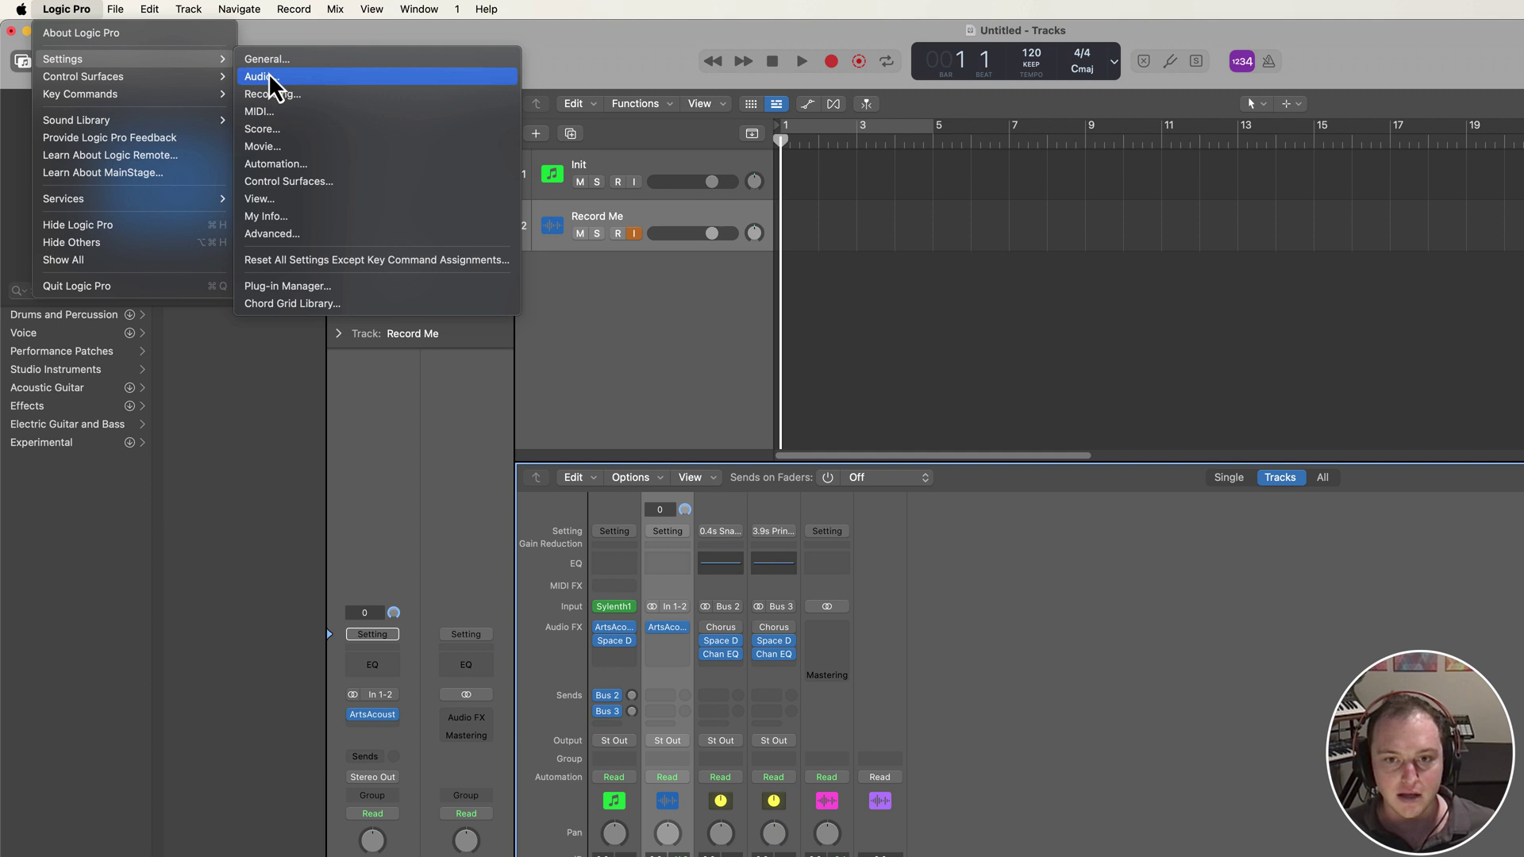
pyautogui.click(268, 75)
pyautogui.click(641, 399)
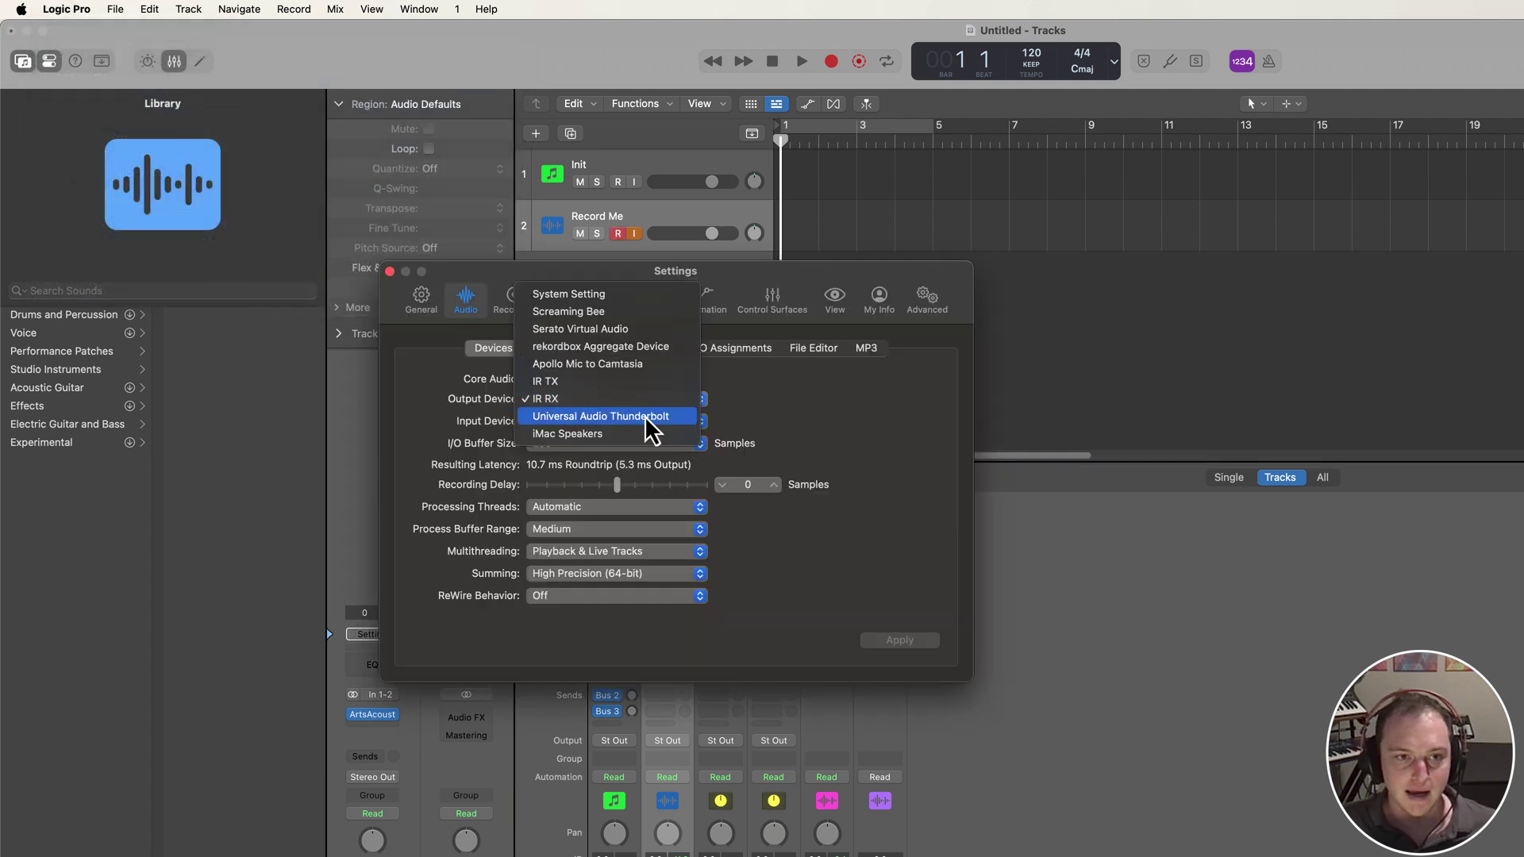
pyautogui.click(647, 426)
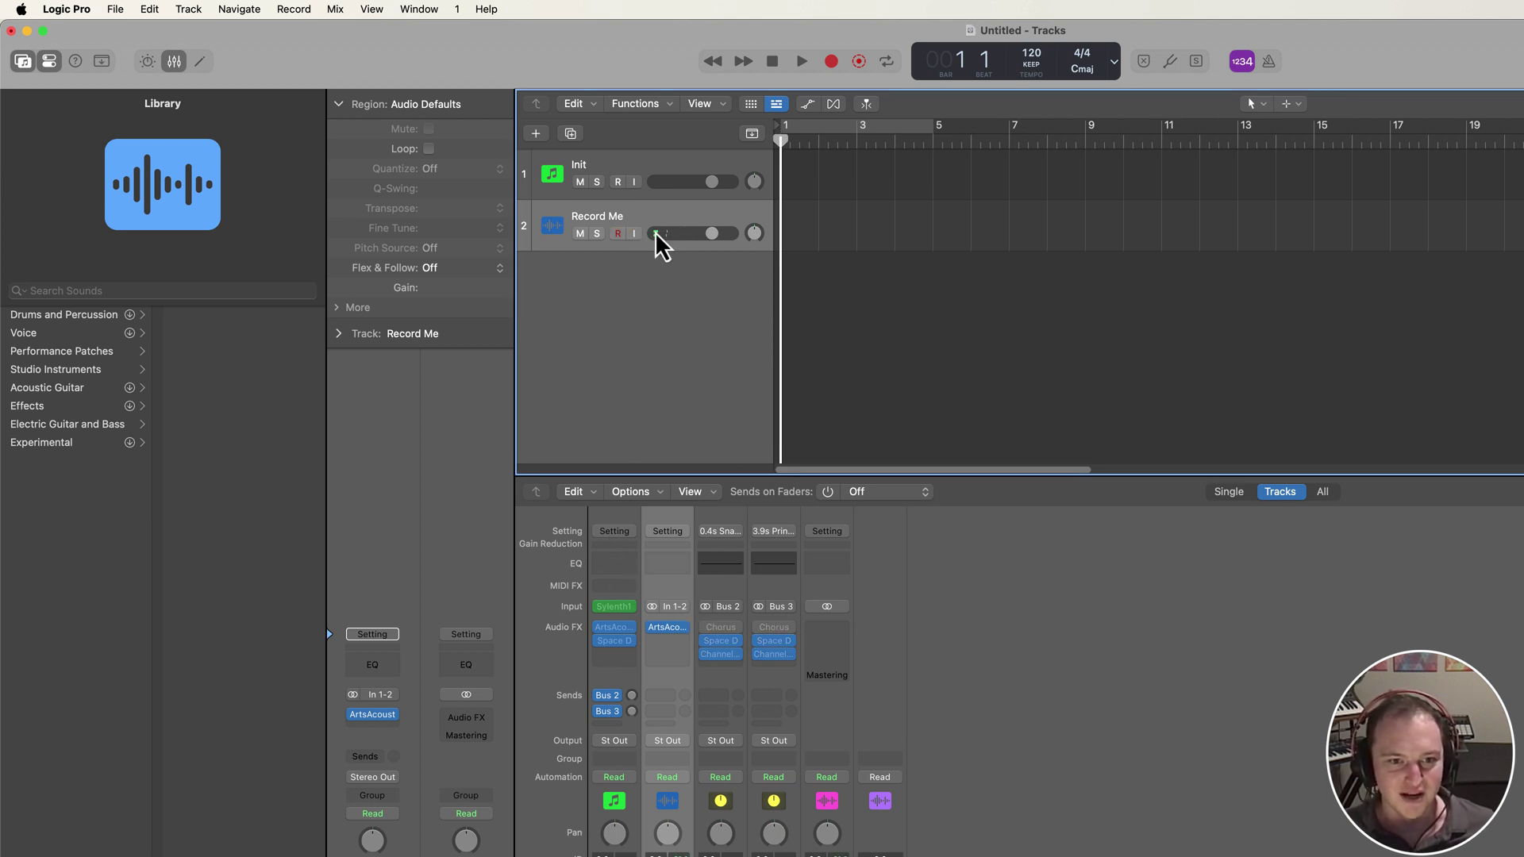
# Open Space Designer on the Init track and bypass that track's ArtsAcoustic Reverb
pyautogui.click(632, 660)
pyautogui.click(616, 641)
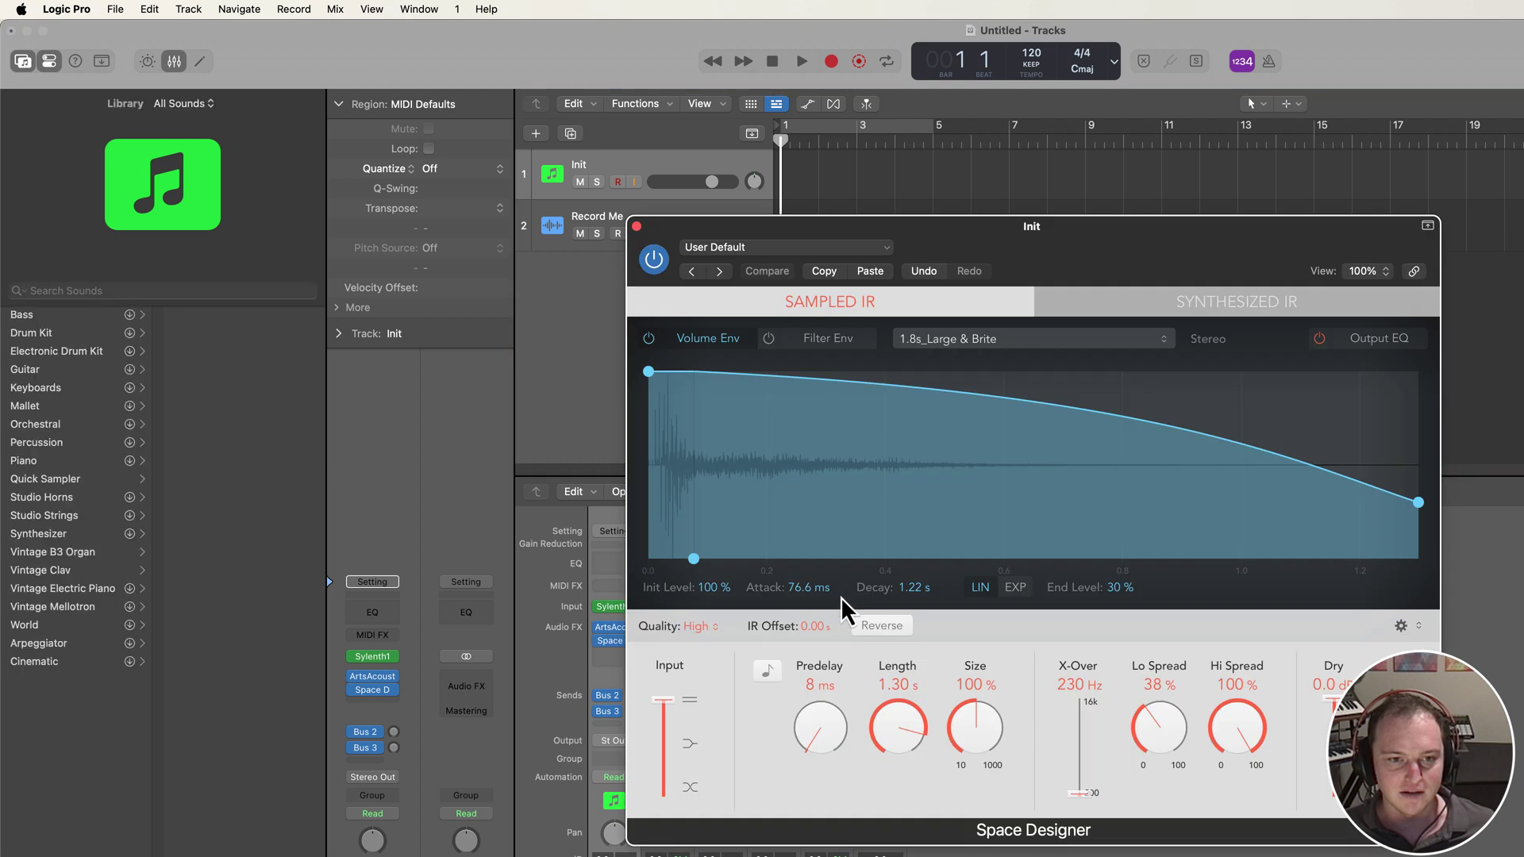
pyautogui.click(601, 632)
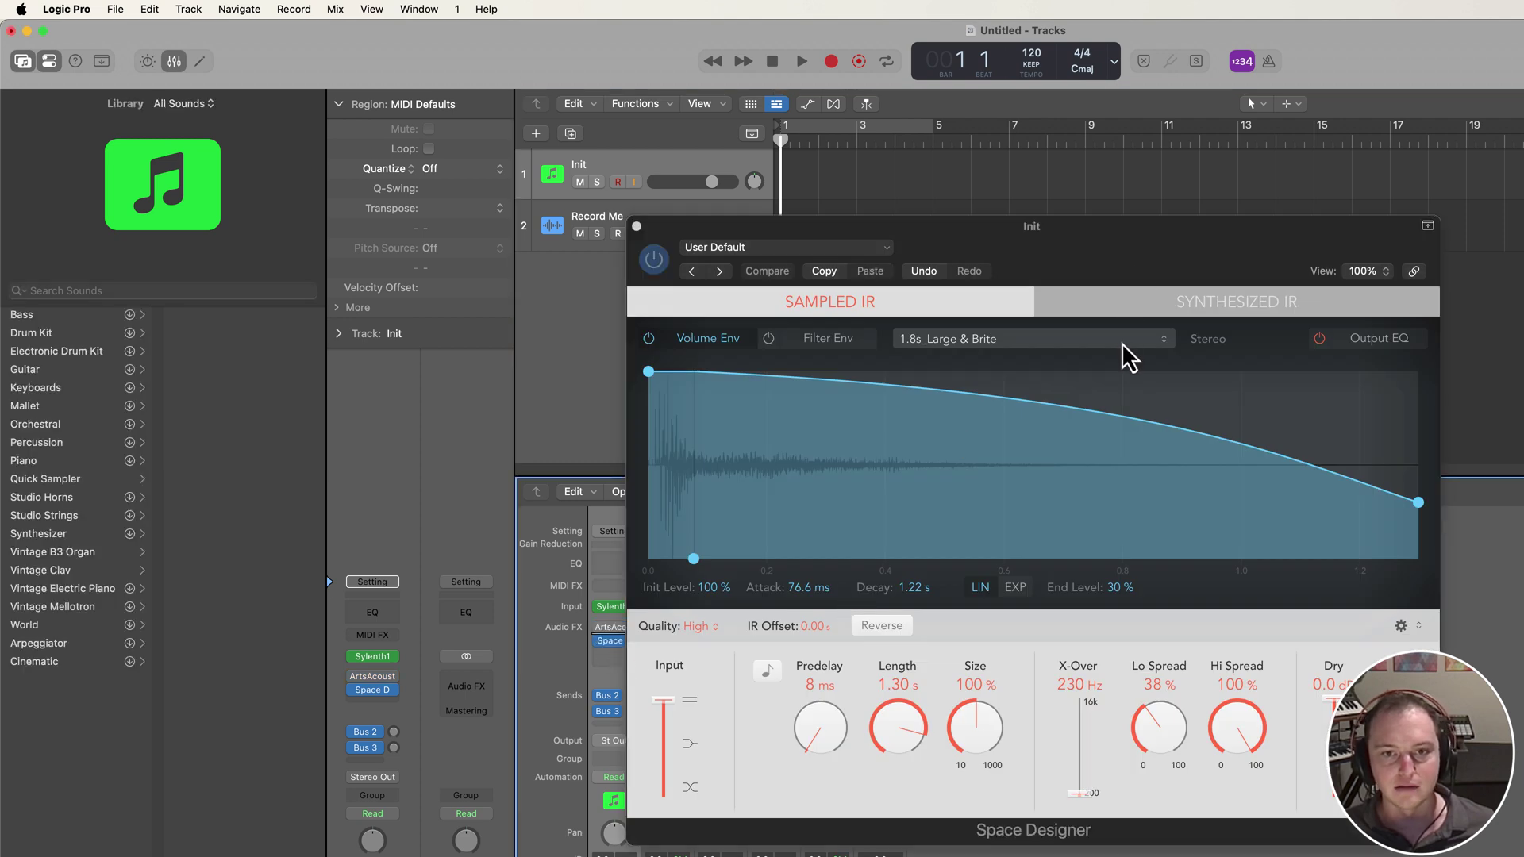
# Search this Mac for .SDIR files and load IR Demo.SDIR as Space Designer's impulse response
pyautogui.click(1032, 339)
pyautogui.click(1131, 390)
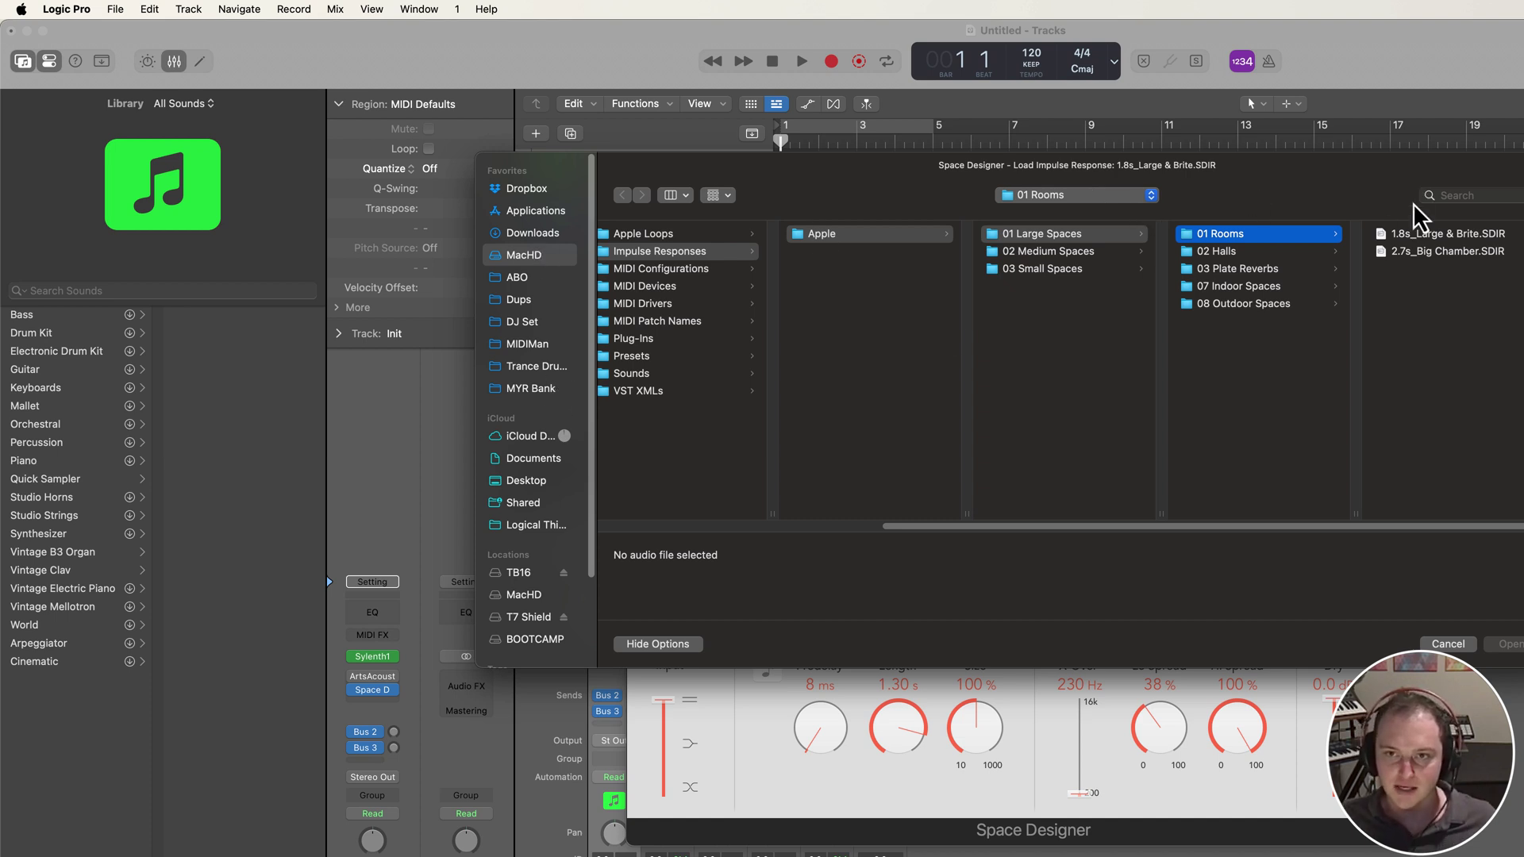
pyautogui.click(1462, 196)
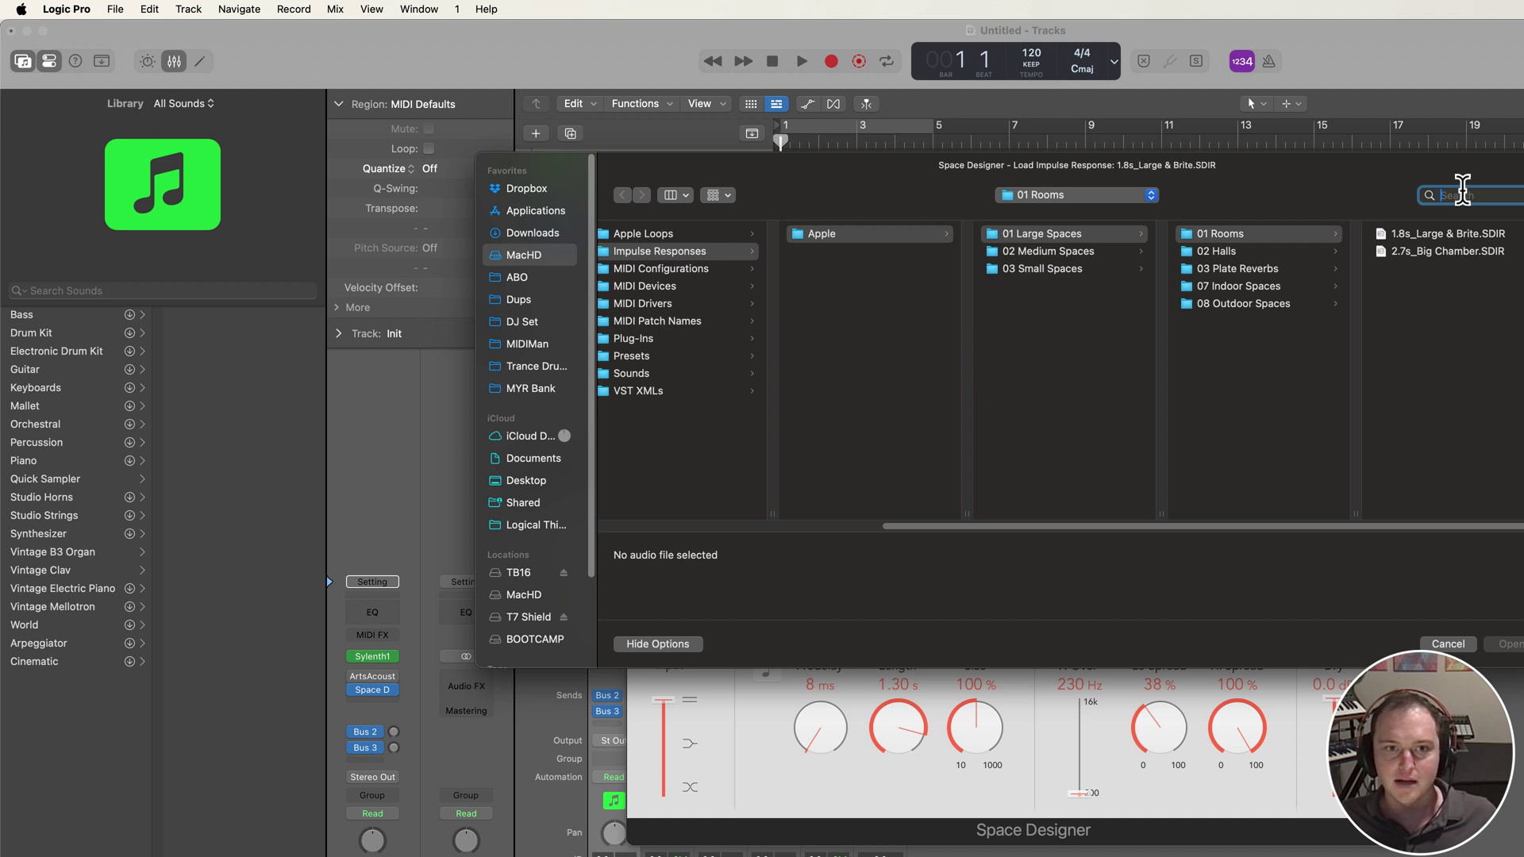
pyautogui.write('.SDIR')
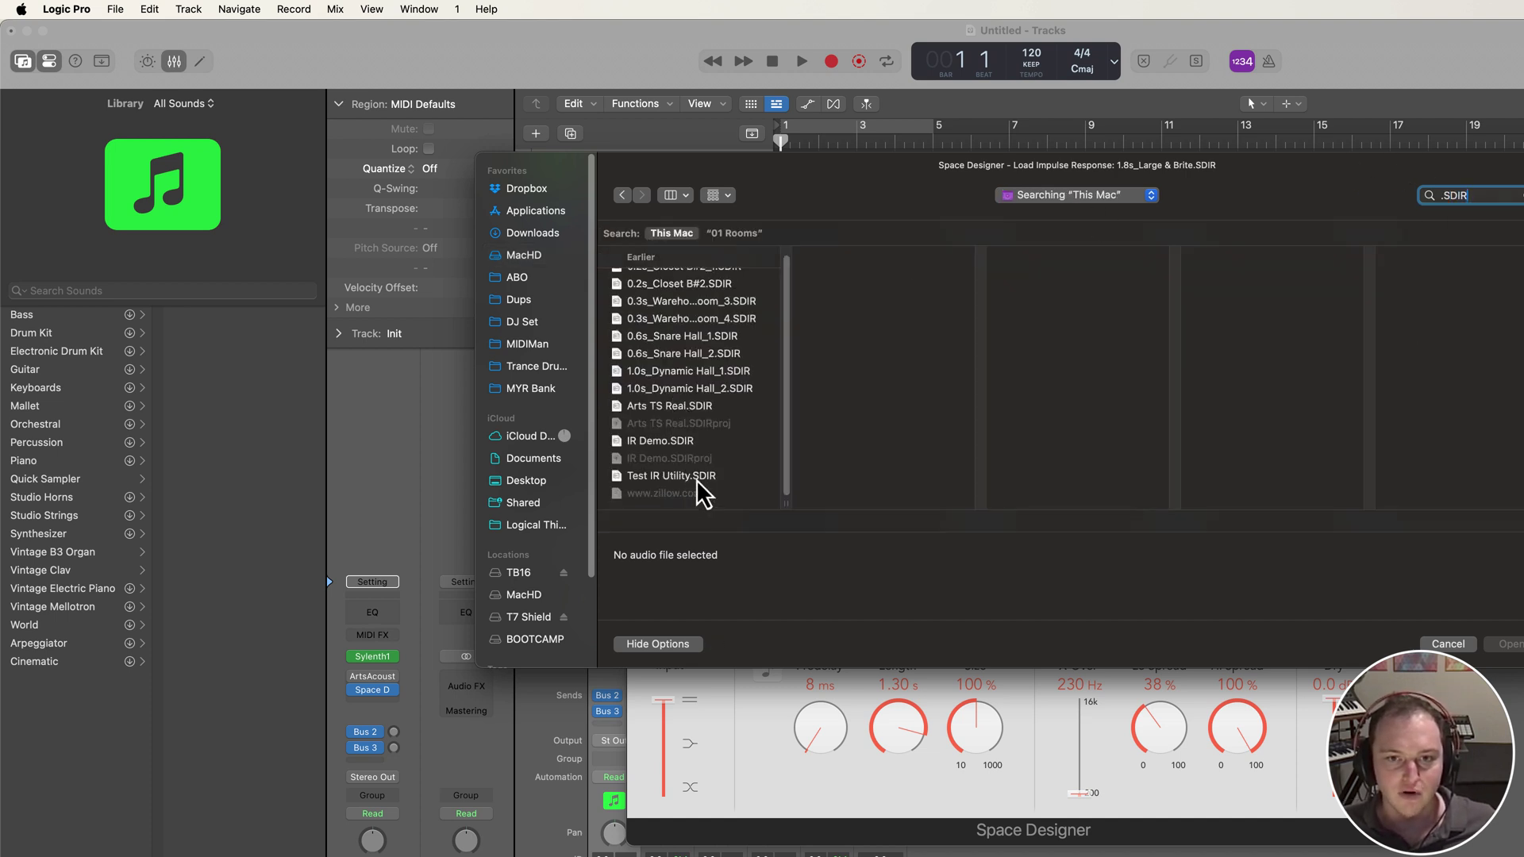
pyautogui.click(667, 441)
pyautogui.press('Down')
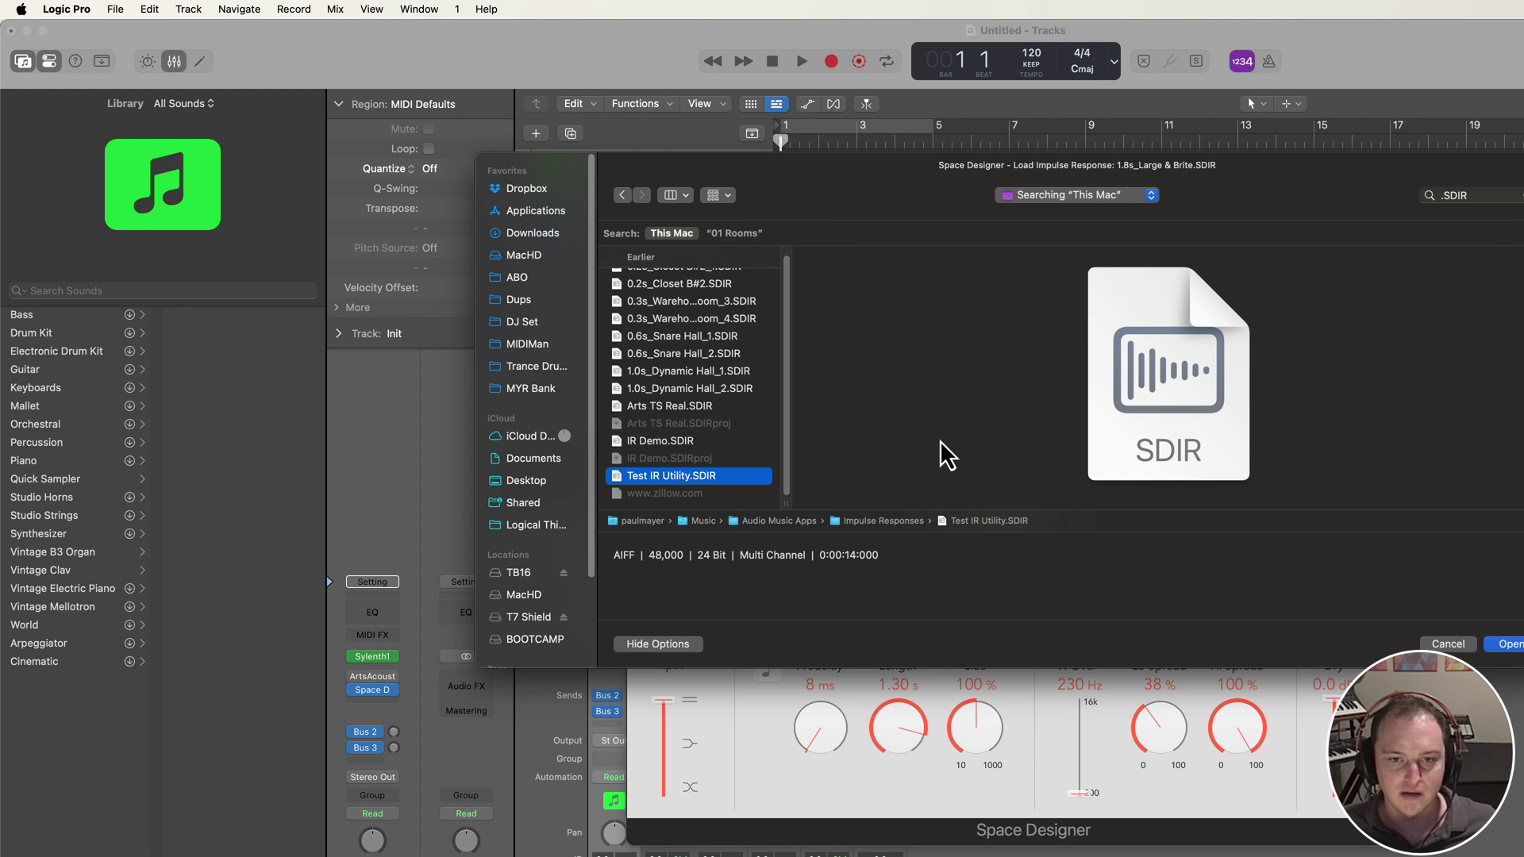
pyautogui.press('Up')
pyautogui.scroll(-5, 983, 438)
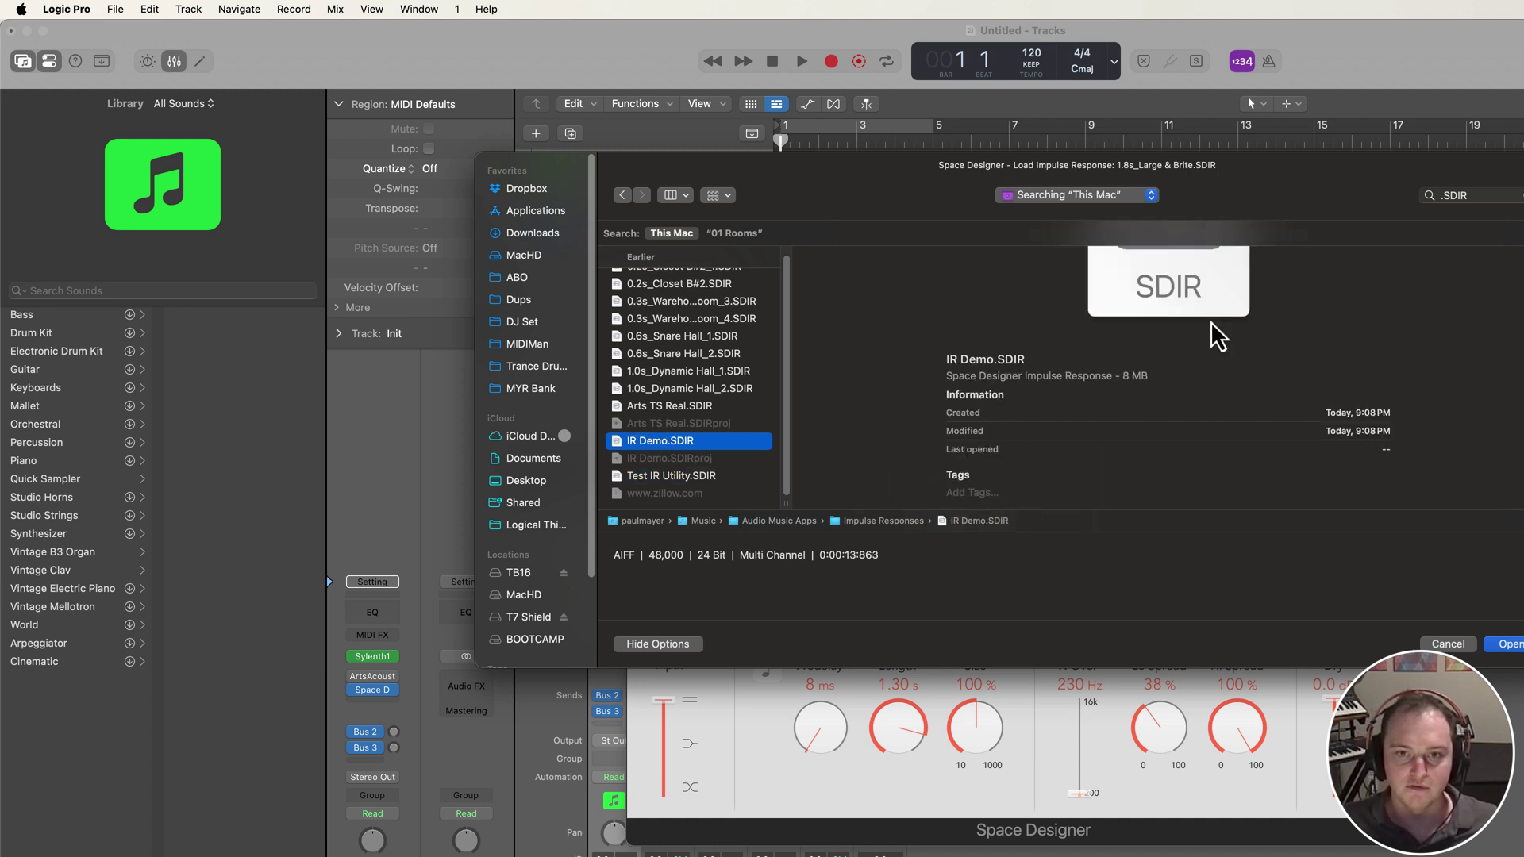
pyautogui.press('Return')
pyautogui.moveTo(1120, 238); pyautogui.dragTo(1448, 148)
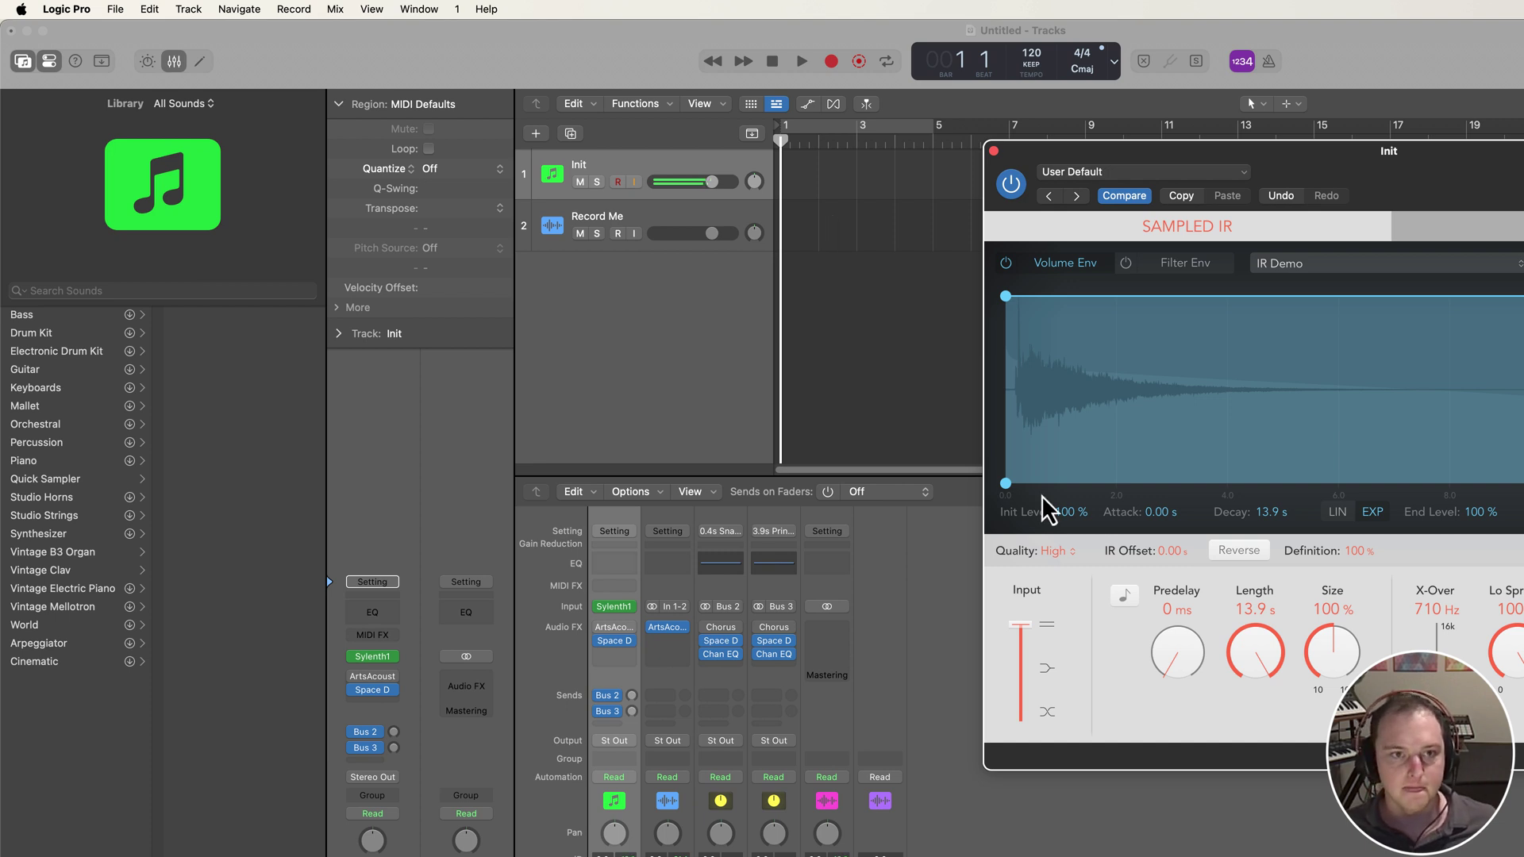
# Enable ArtsAcoustic Reverb and bypass Space Designer on the Init track, arranging both plug-in windows for comparison
pyautogui.click(600, 628)
pyautogui.click(601, 641)
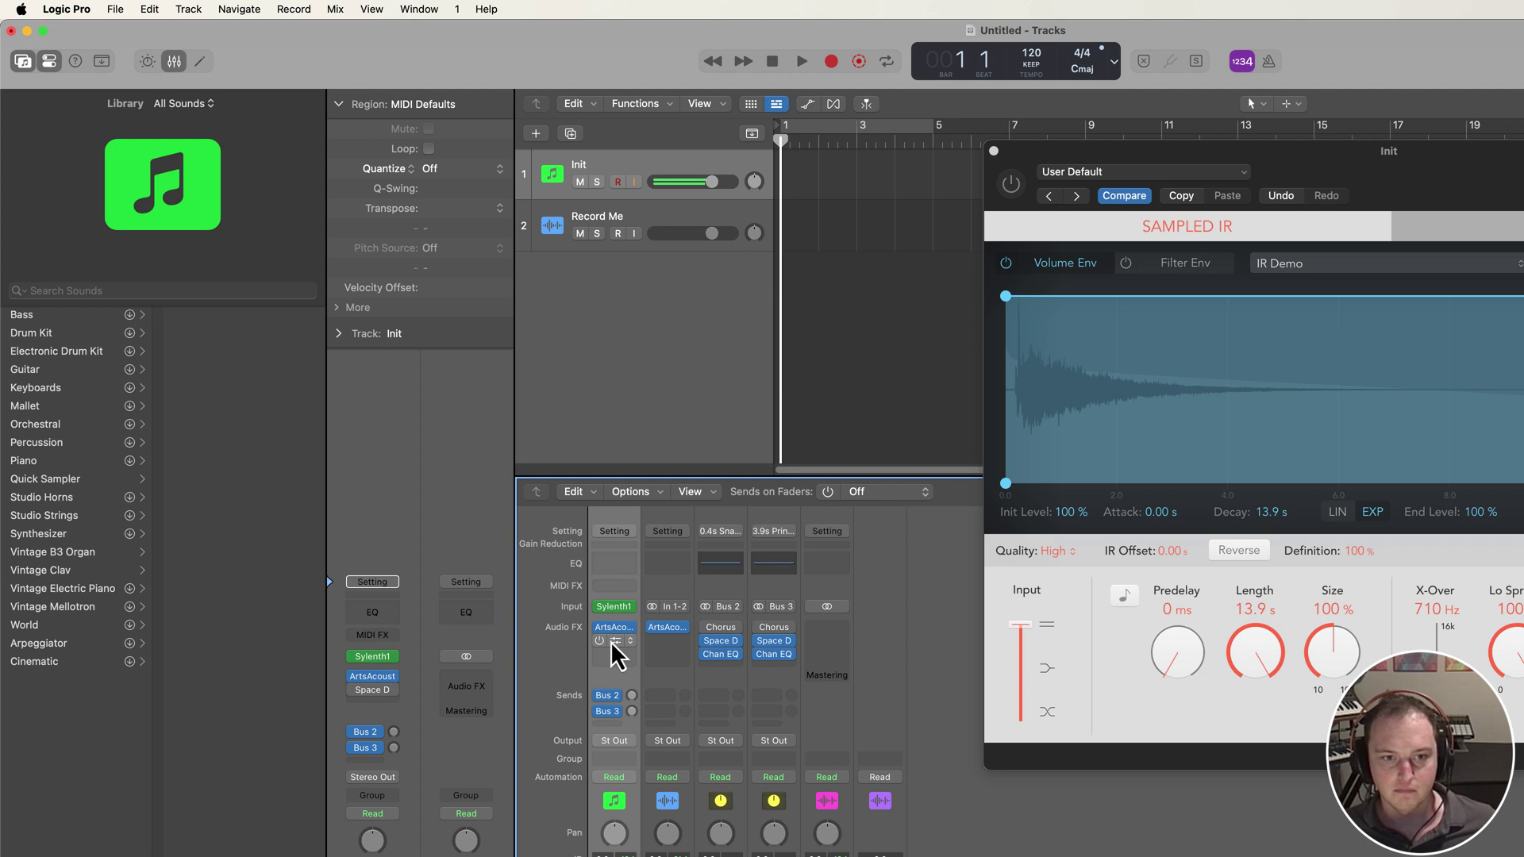
pyautogui.click(615, 628)
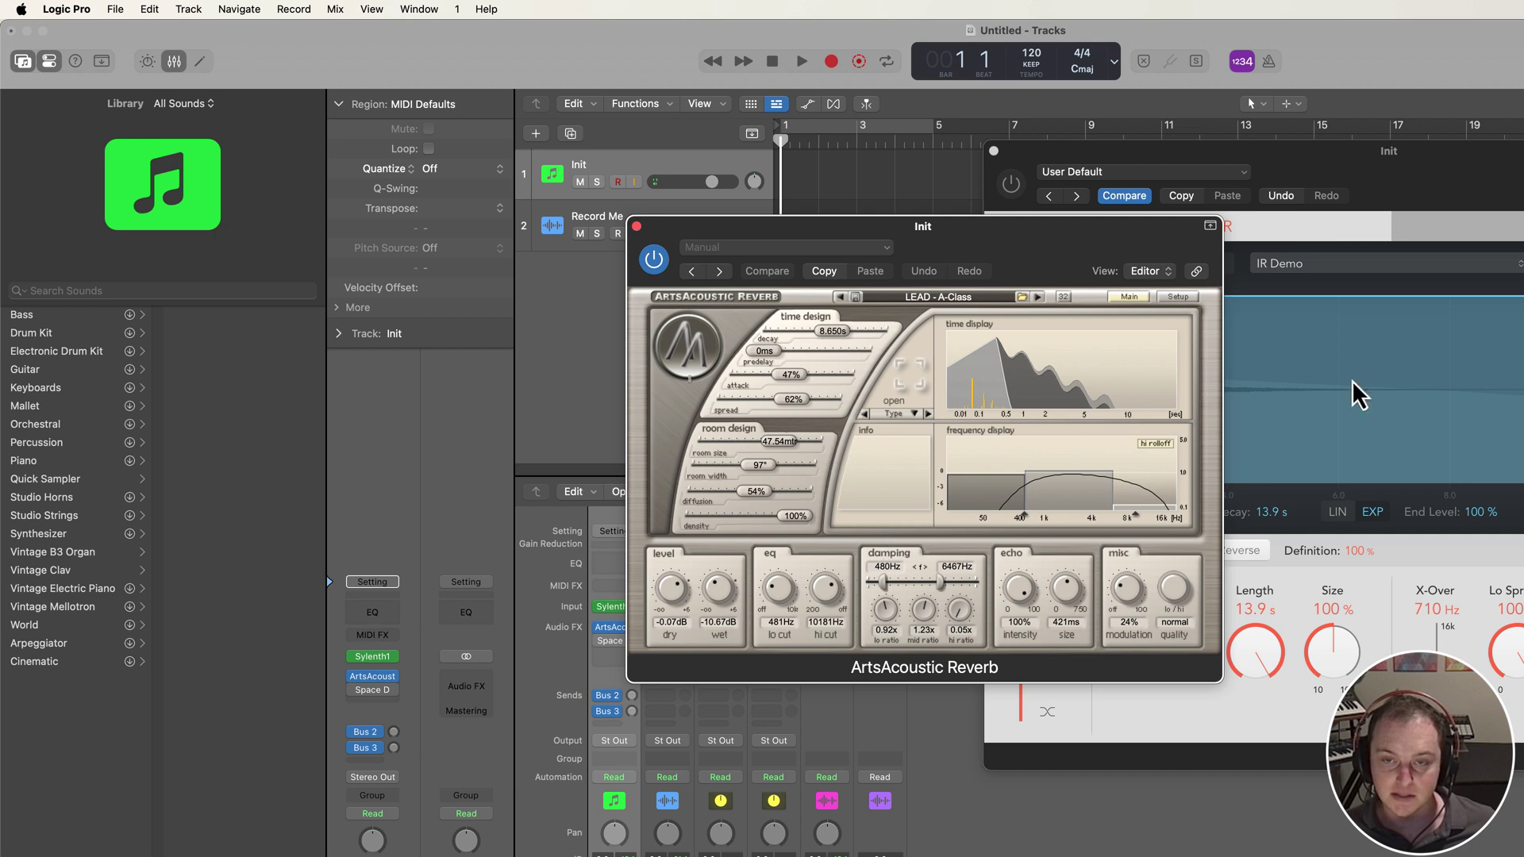
pyautogui.moveTo(1079, 235); pyautogui.dragTo(858, 215)
pyautogui.moveTo(1439, 182); pyautogui.dragTo(1523, 184)
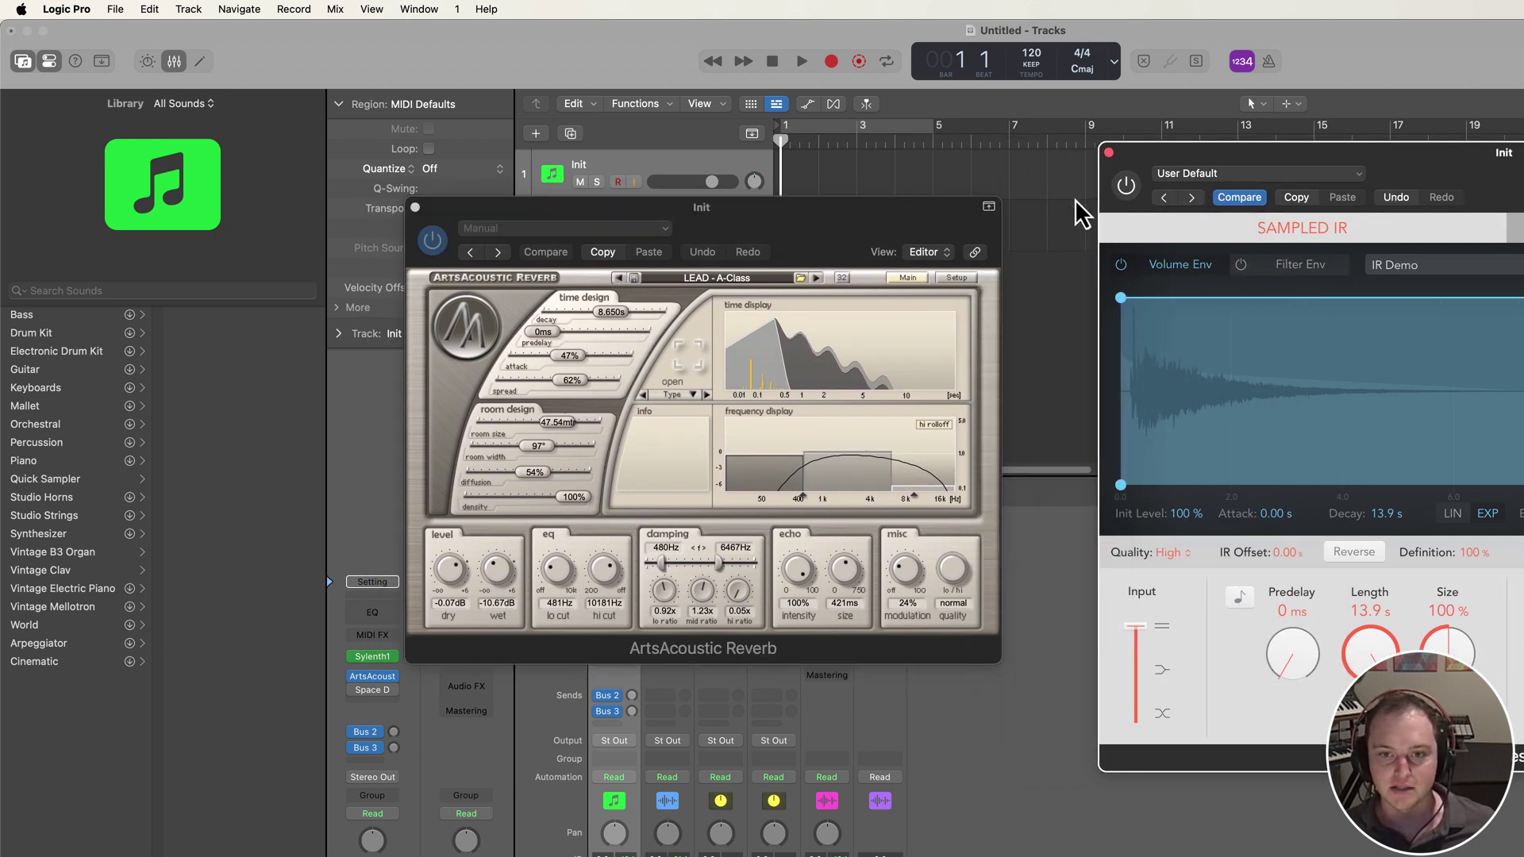
pyautogui.moveTo(910, 217); pyautogui.dragTo(1081, 214)
# Turn the ArtsAcoustic Reverb's modulation off
pyautogui.moveTo(1074, 563); pyautogui.dragTo(1095, 697)
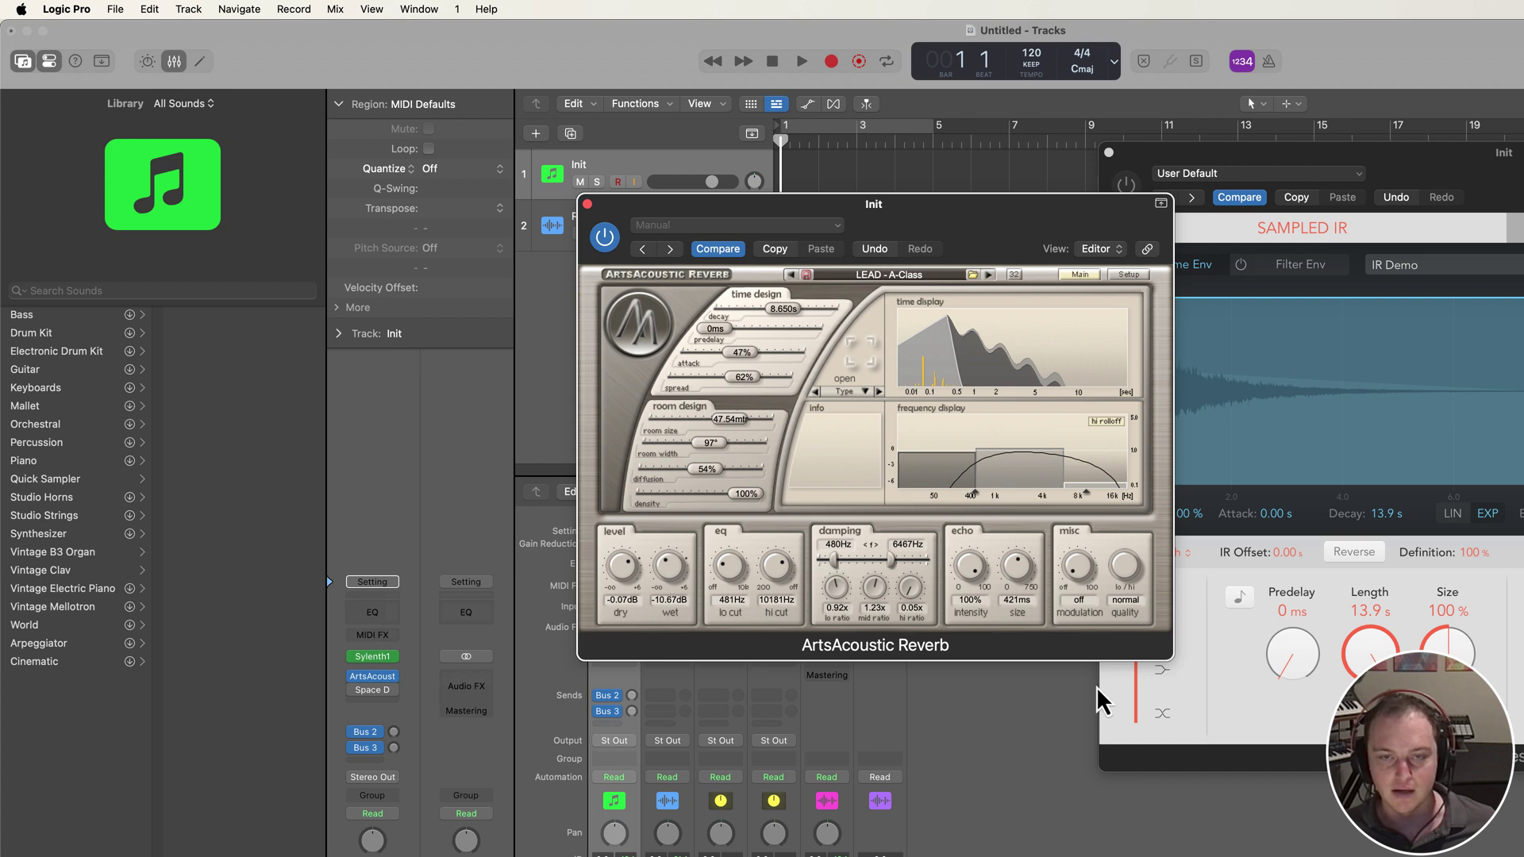
pyautogui.moveTo(1022, 211); pyautogui.dragTo(1222, 199)
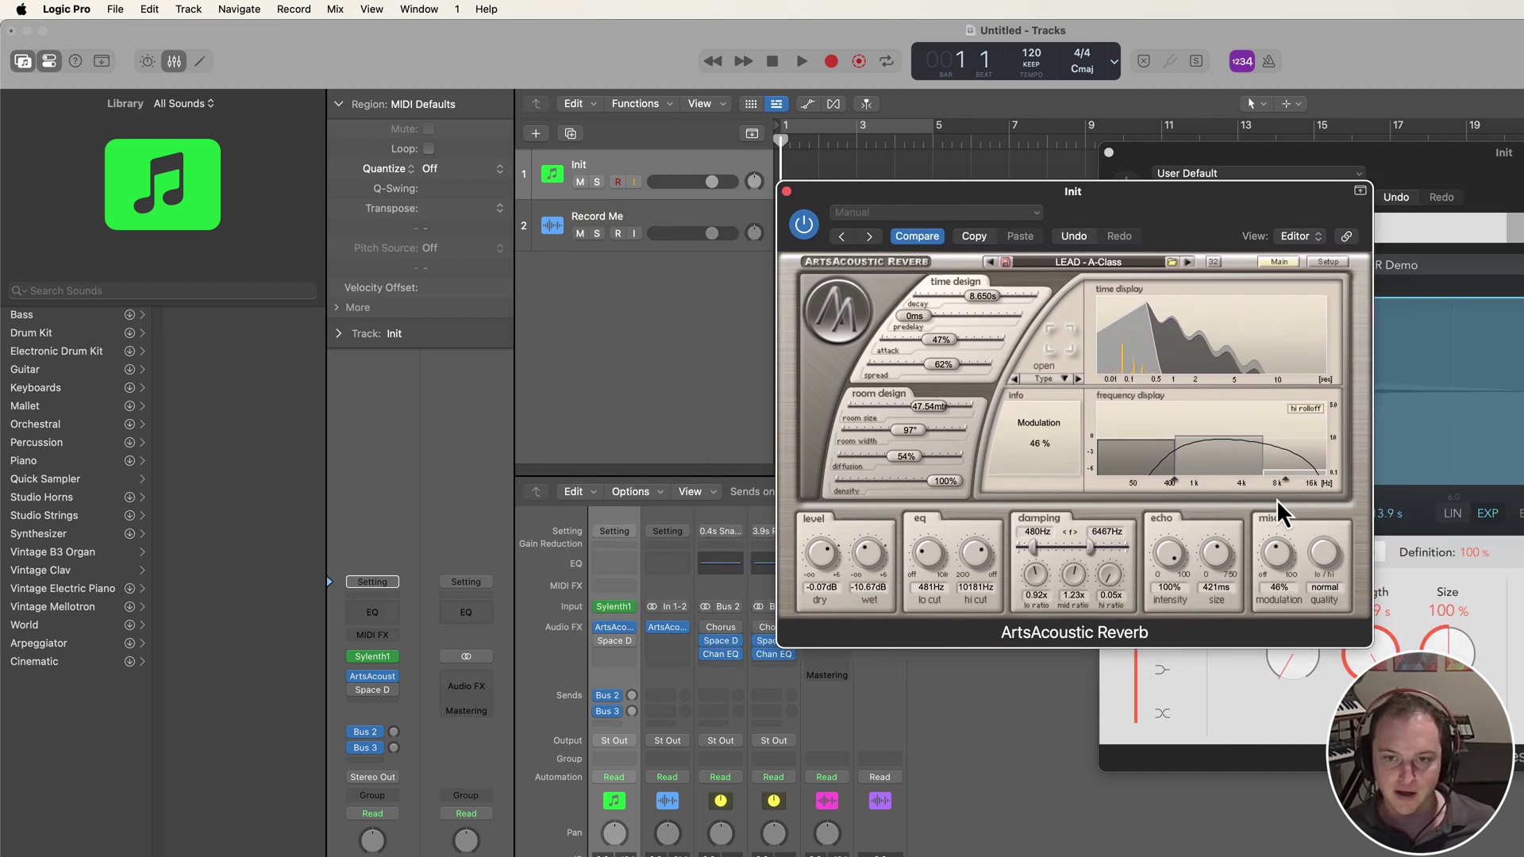
pyautogui.moveTo(1265, 194); pyautogui.dragTo(1249, 265)
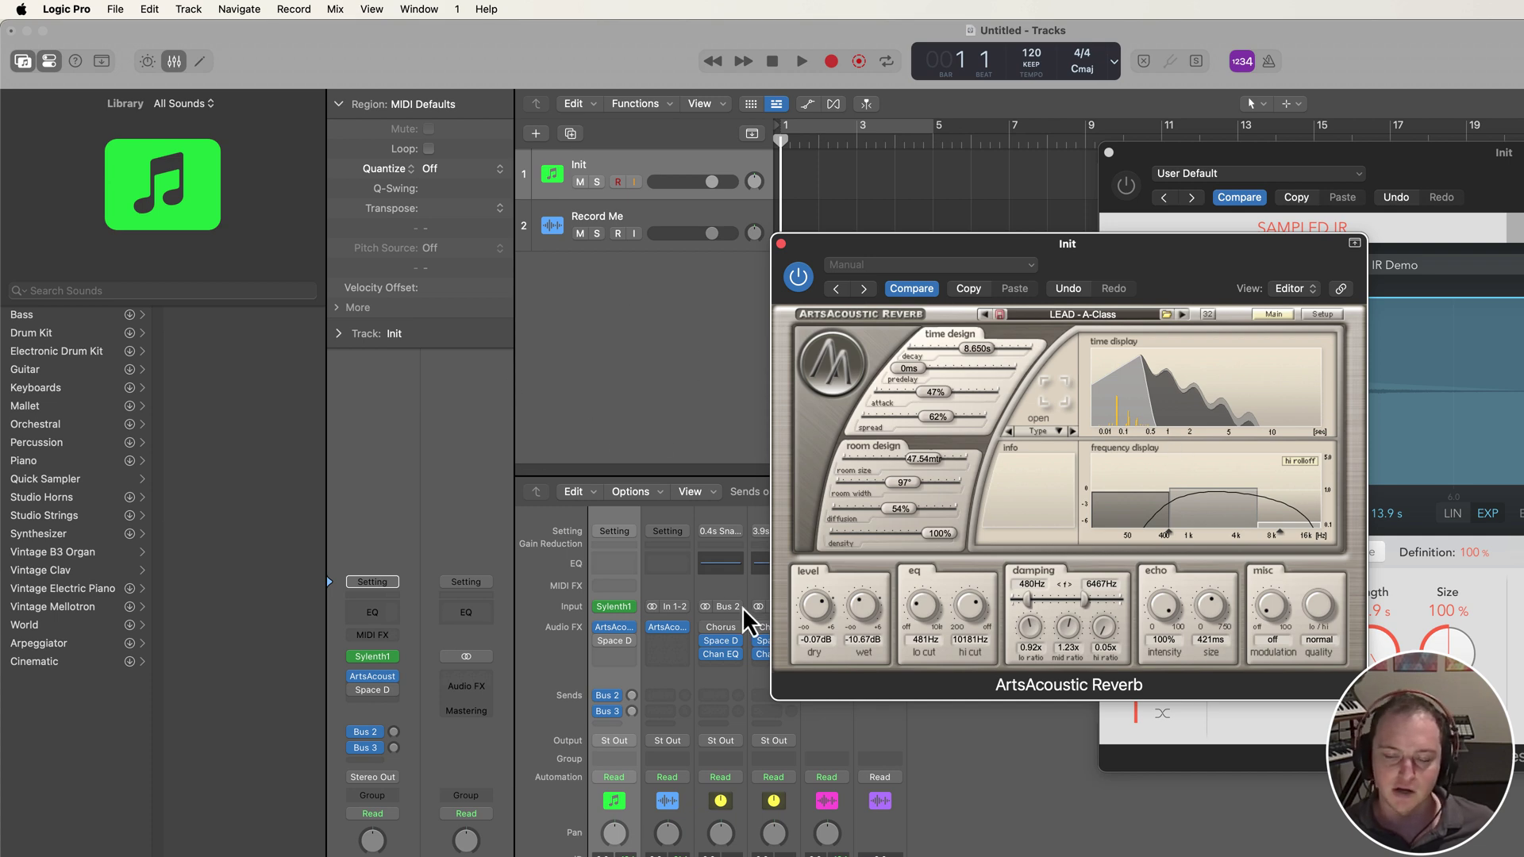
pyautogui.moveTo(1264, 601)
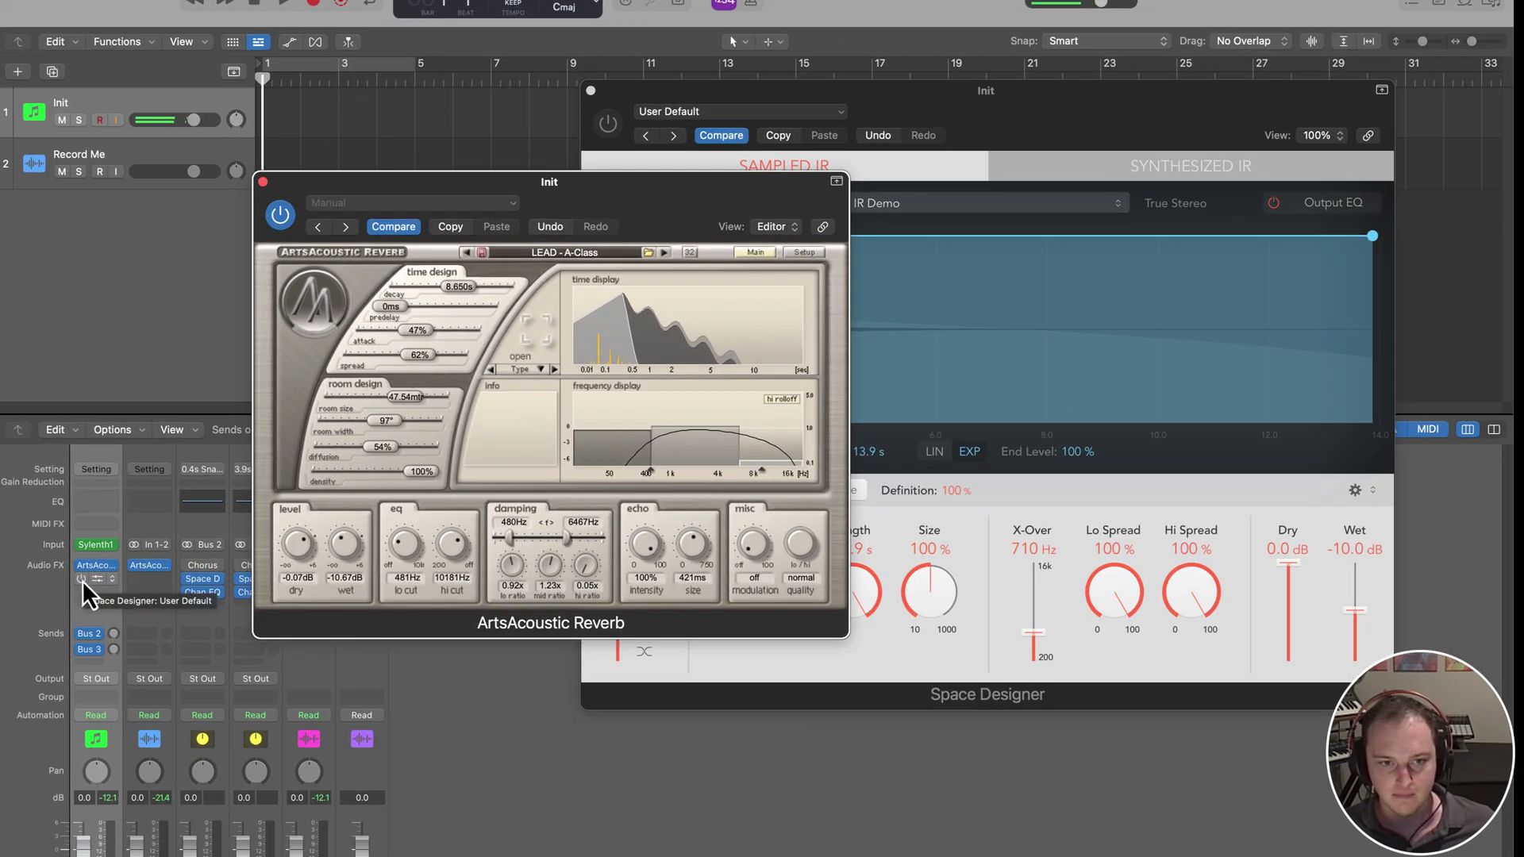
# Switch the Init track back to Space Designer with the wet level at -16.5 dB, and close the ArtsAcoustic Reverb window
pyautogui.click(82, 580)
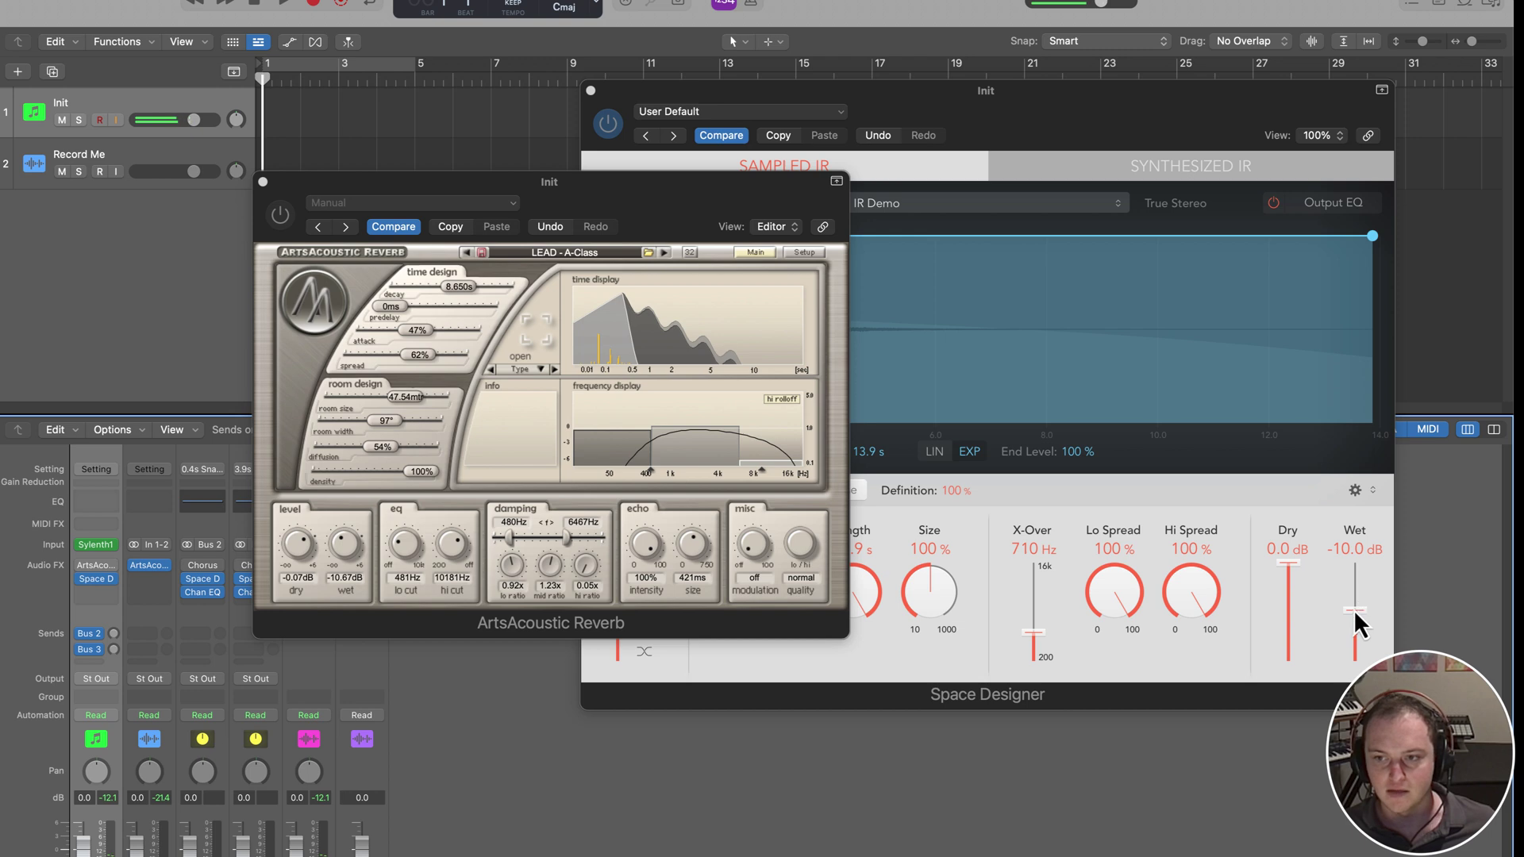
pyautogui.moveTo(1354, 609); pyautogui.dragTo(1351, 623)
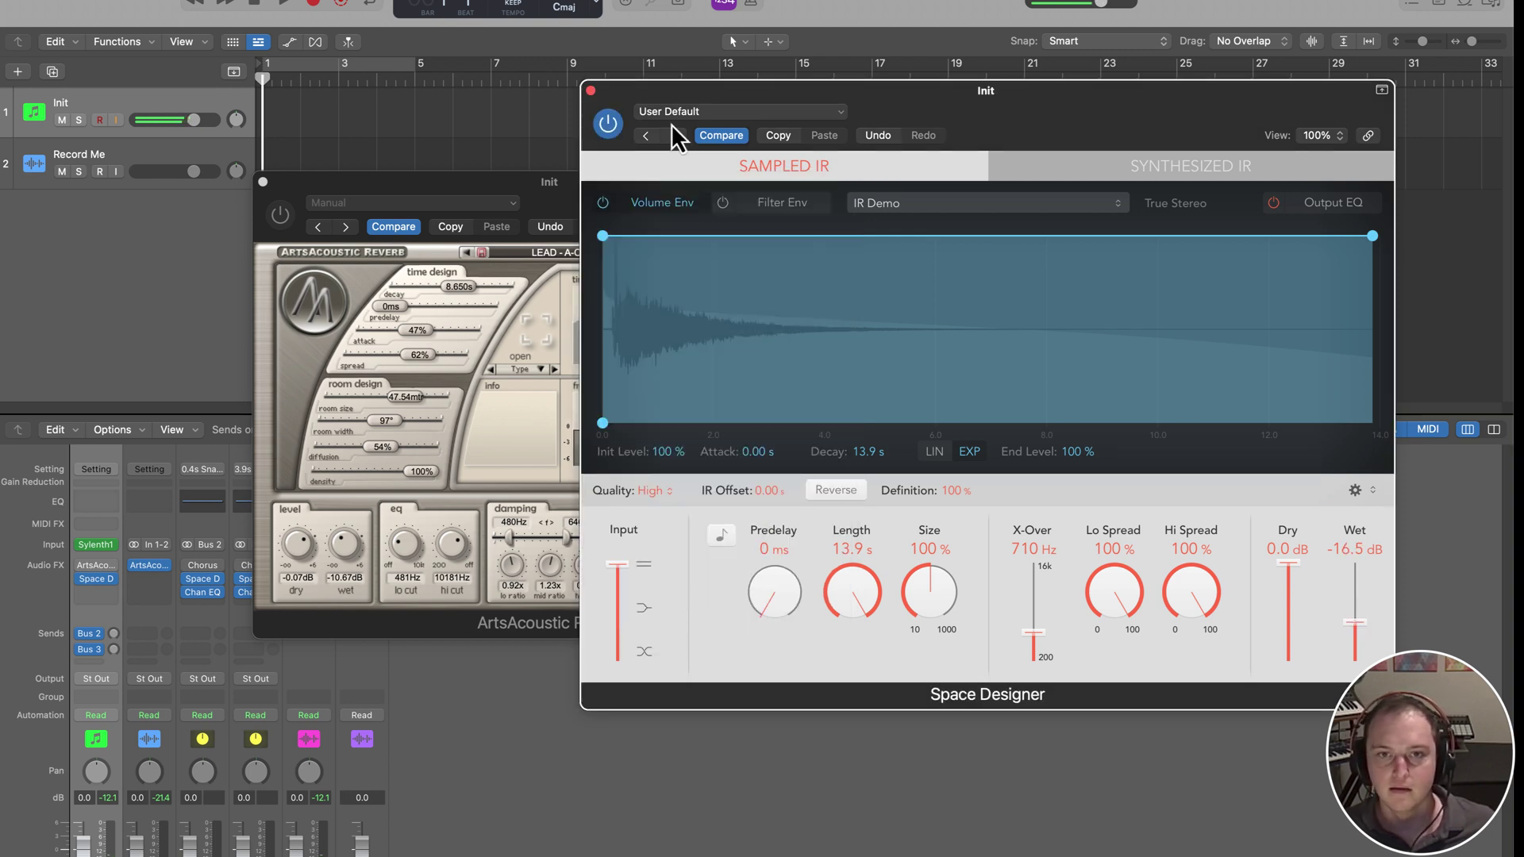
pyautogui.moveTo(469, 185); pyautogui.dragTo(148, 181)
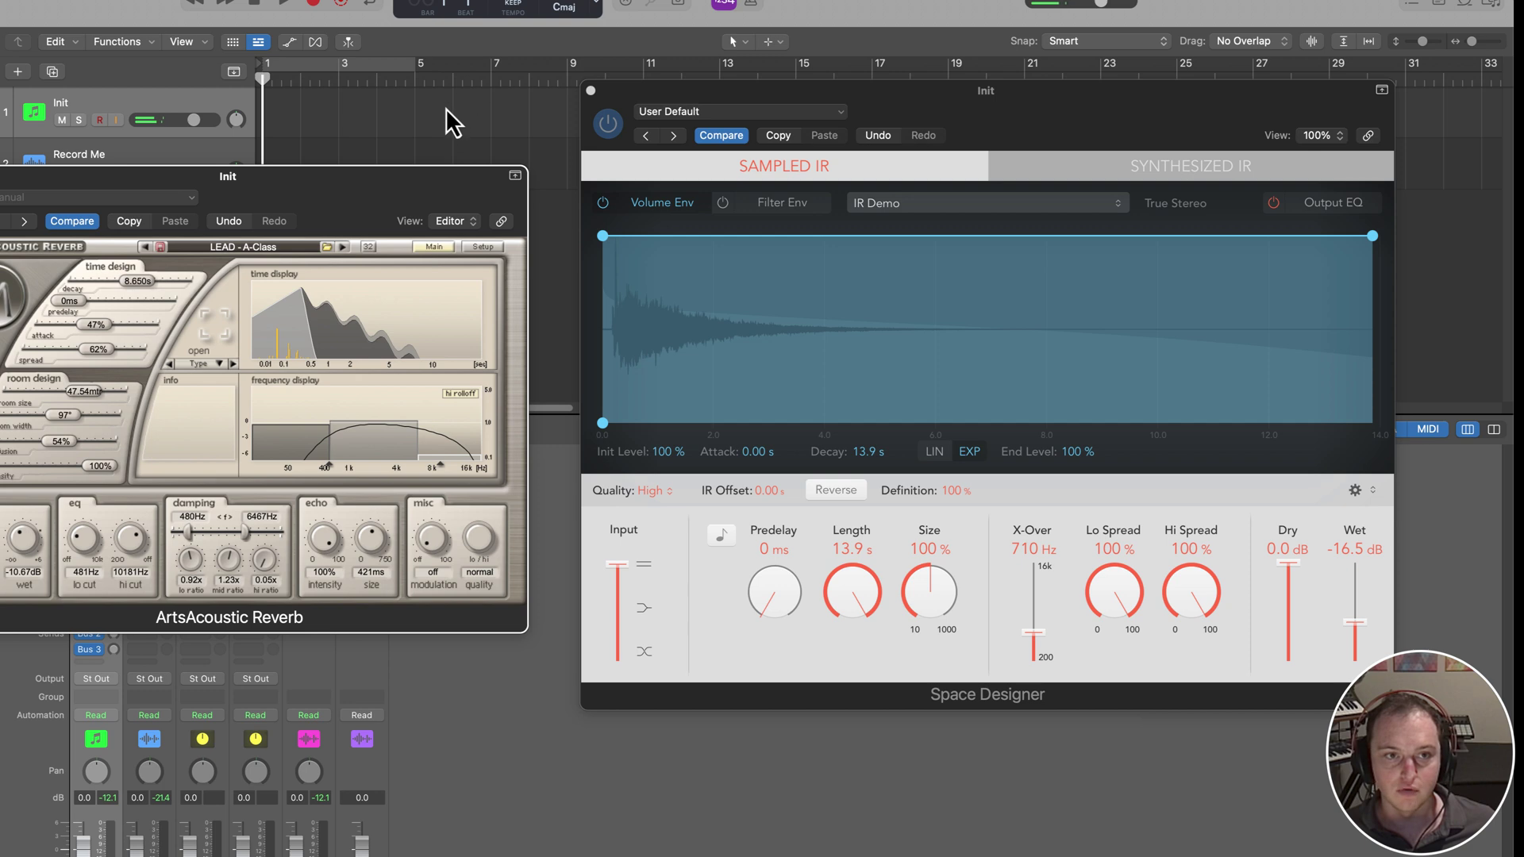
pyautogui.press('super+w')
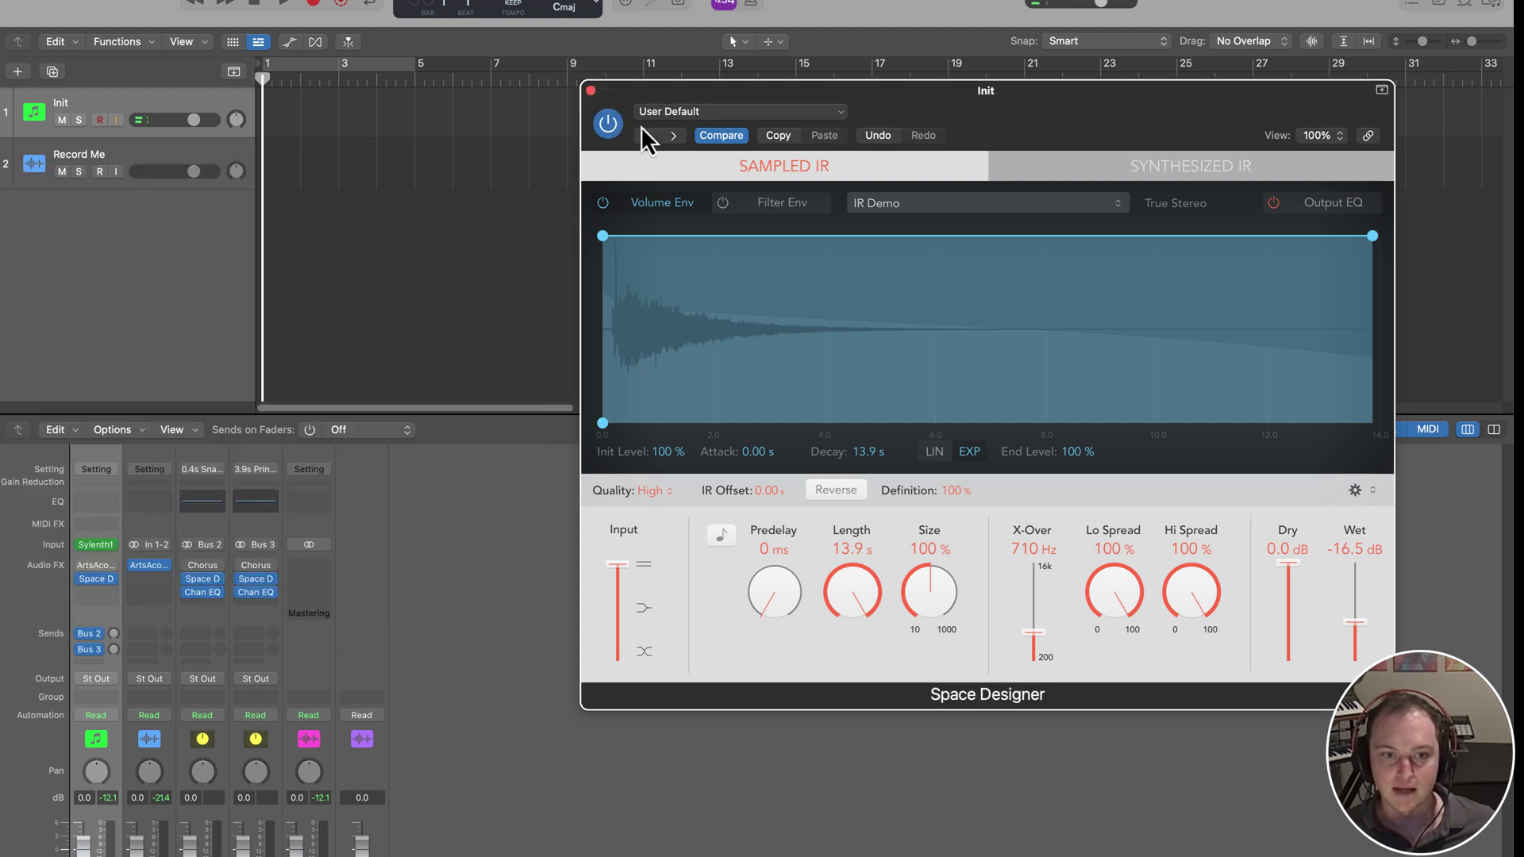
# Close the Space Designer window and bypass Space Designer on the Init track
pyautogui.click(591, 91)
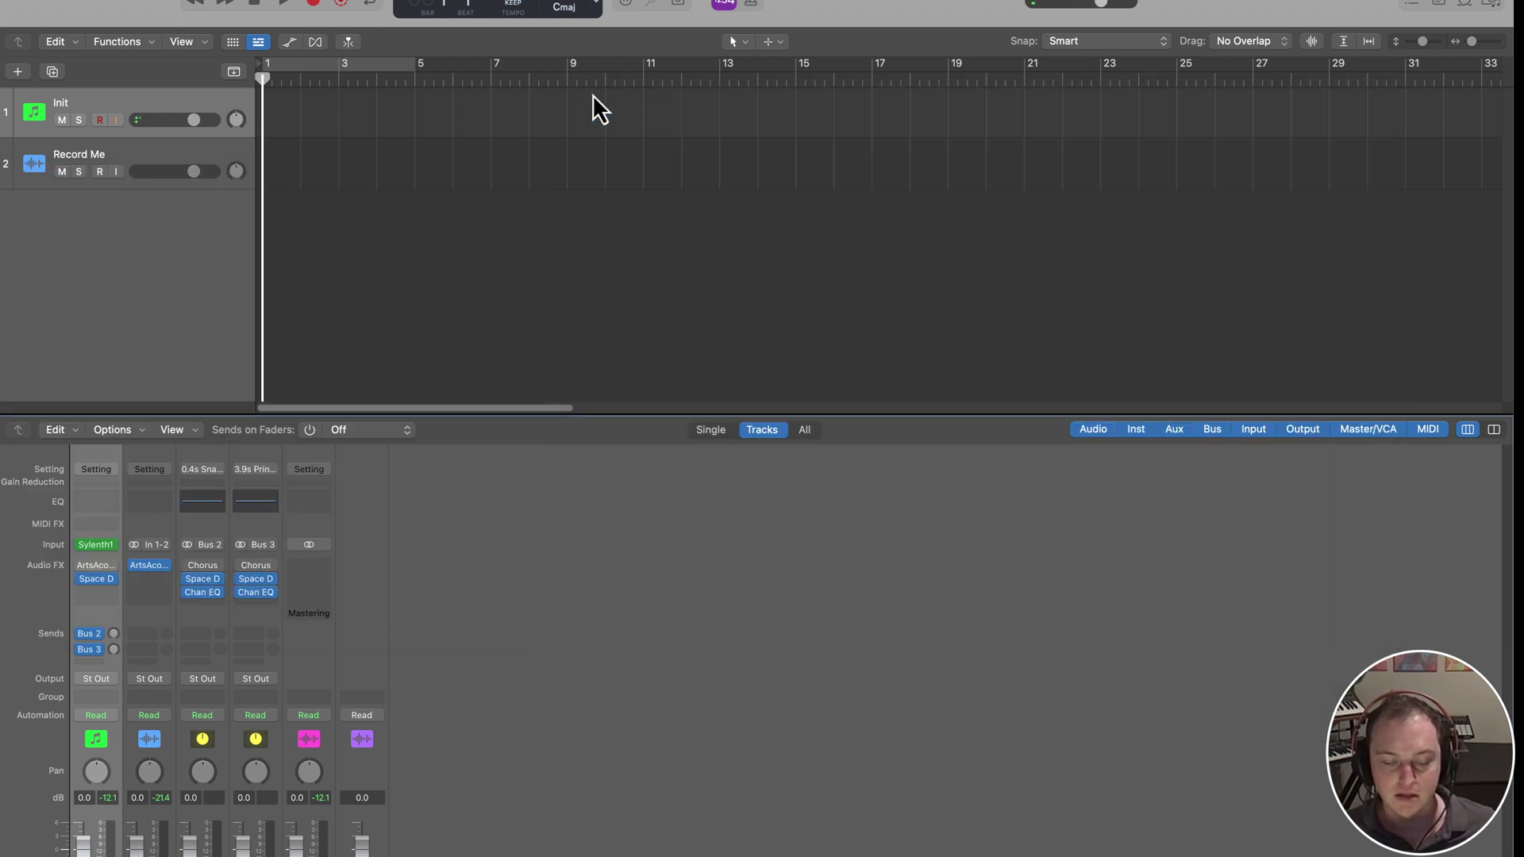
pyautogui.click(81, 578)
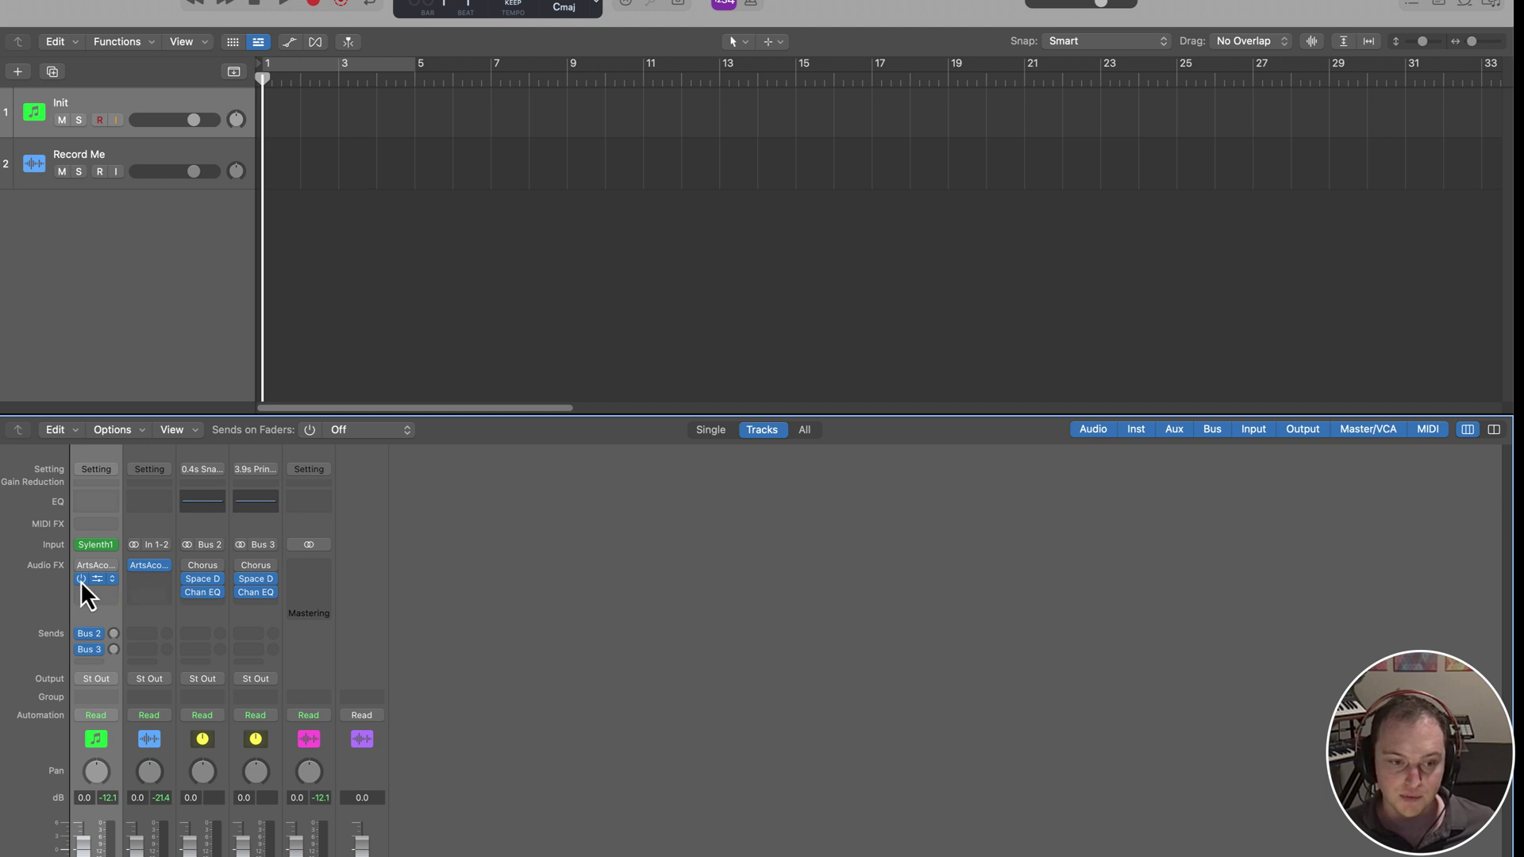
# Switch to Finder and duplicate IR Demo.SDIRproj in the IRs folder inside Downloads
pyautogui.press('super+Tab')
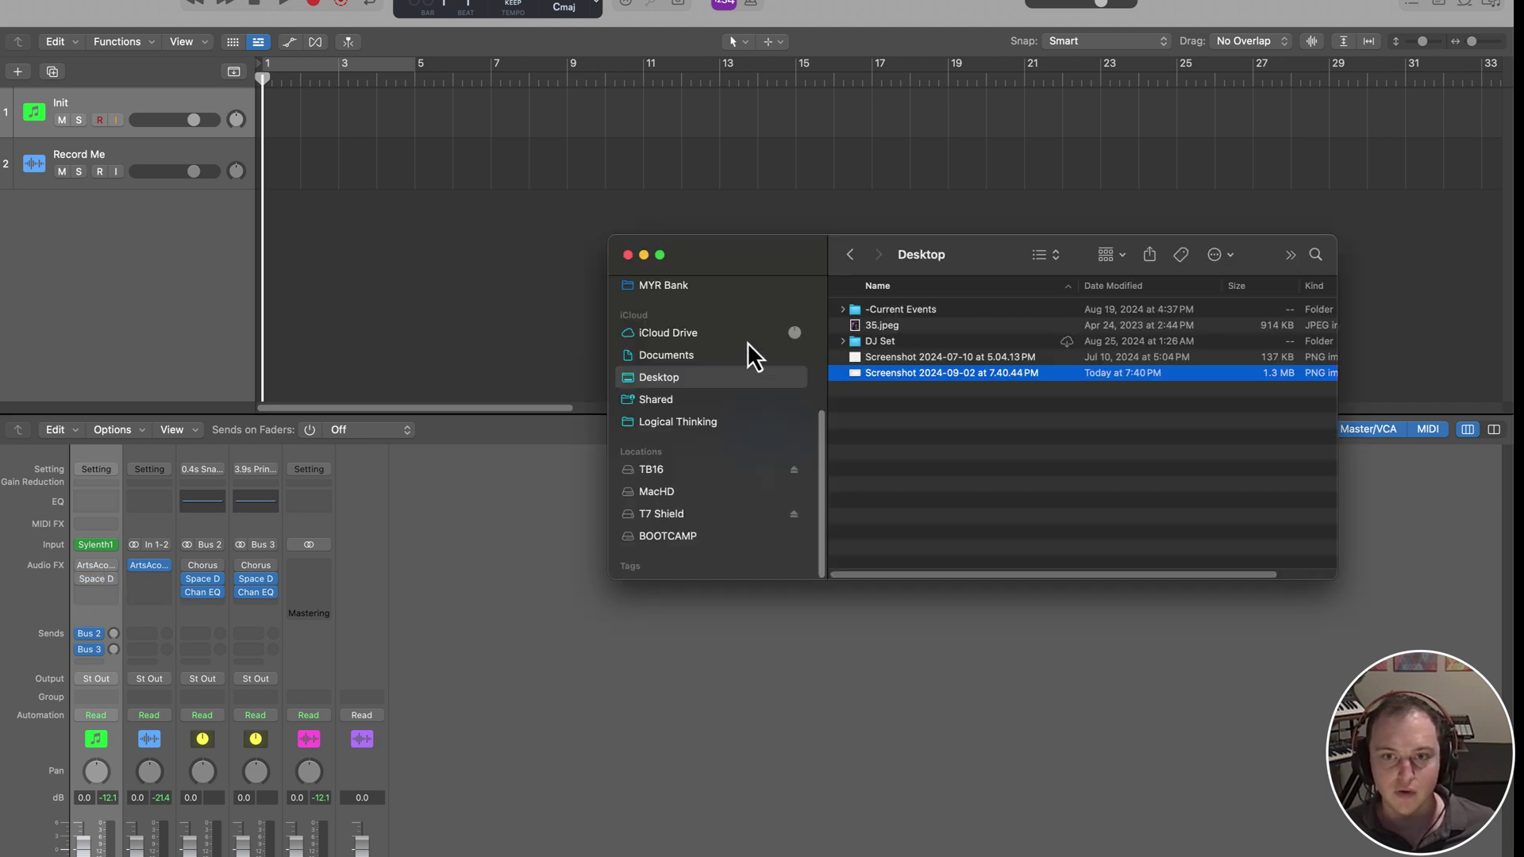
pyautogui.scroll(5, 678, 331)
pyautogui.click(677, 343)
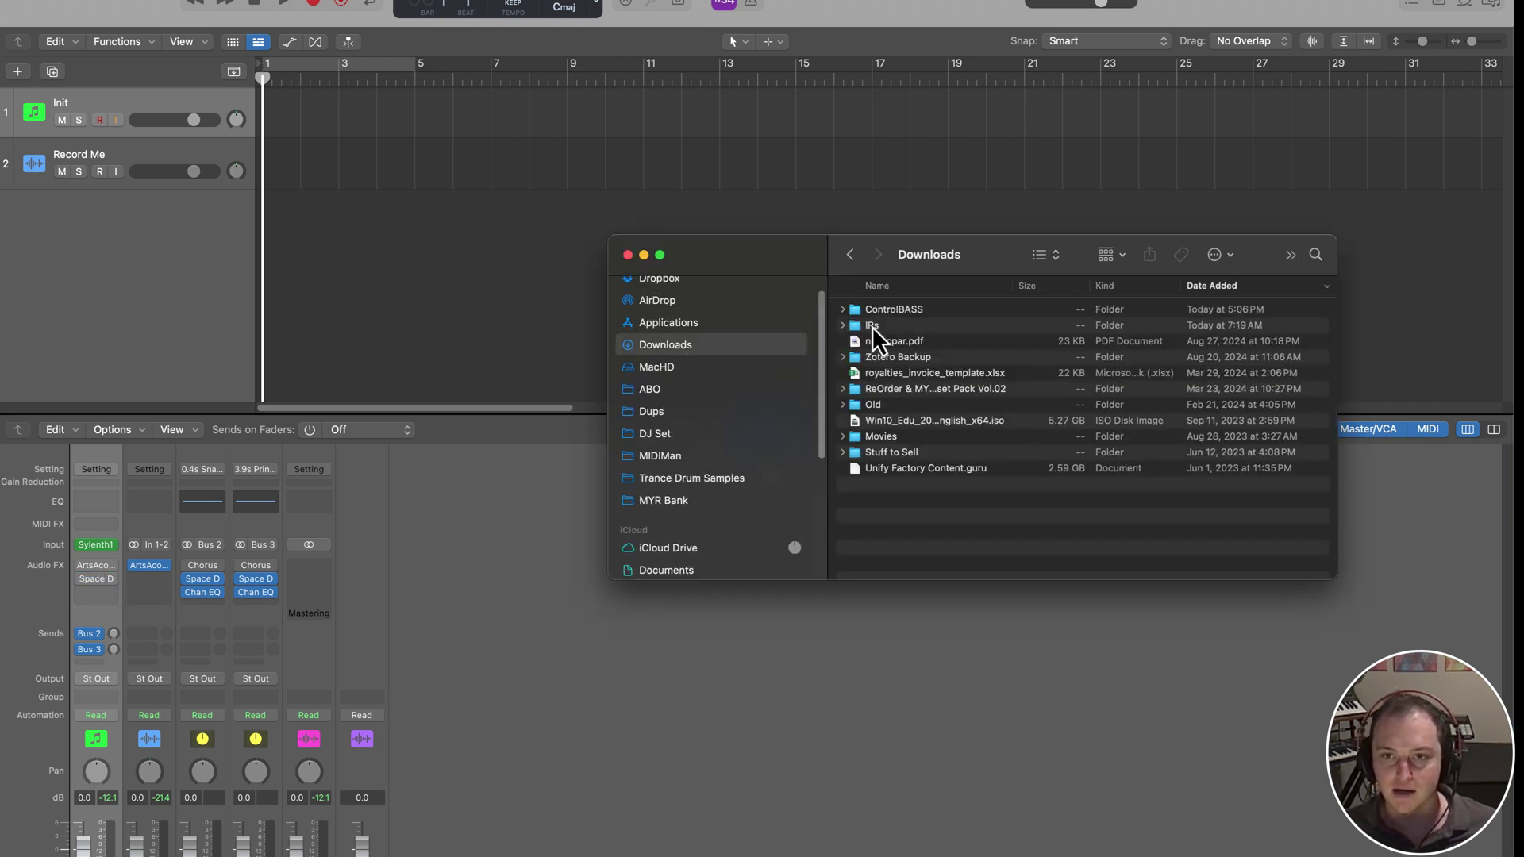
pyautogui.doubleClick(872, 327)
pyautogui.click(942, 328)
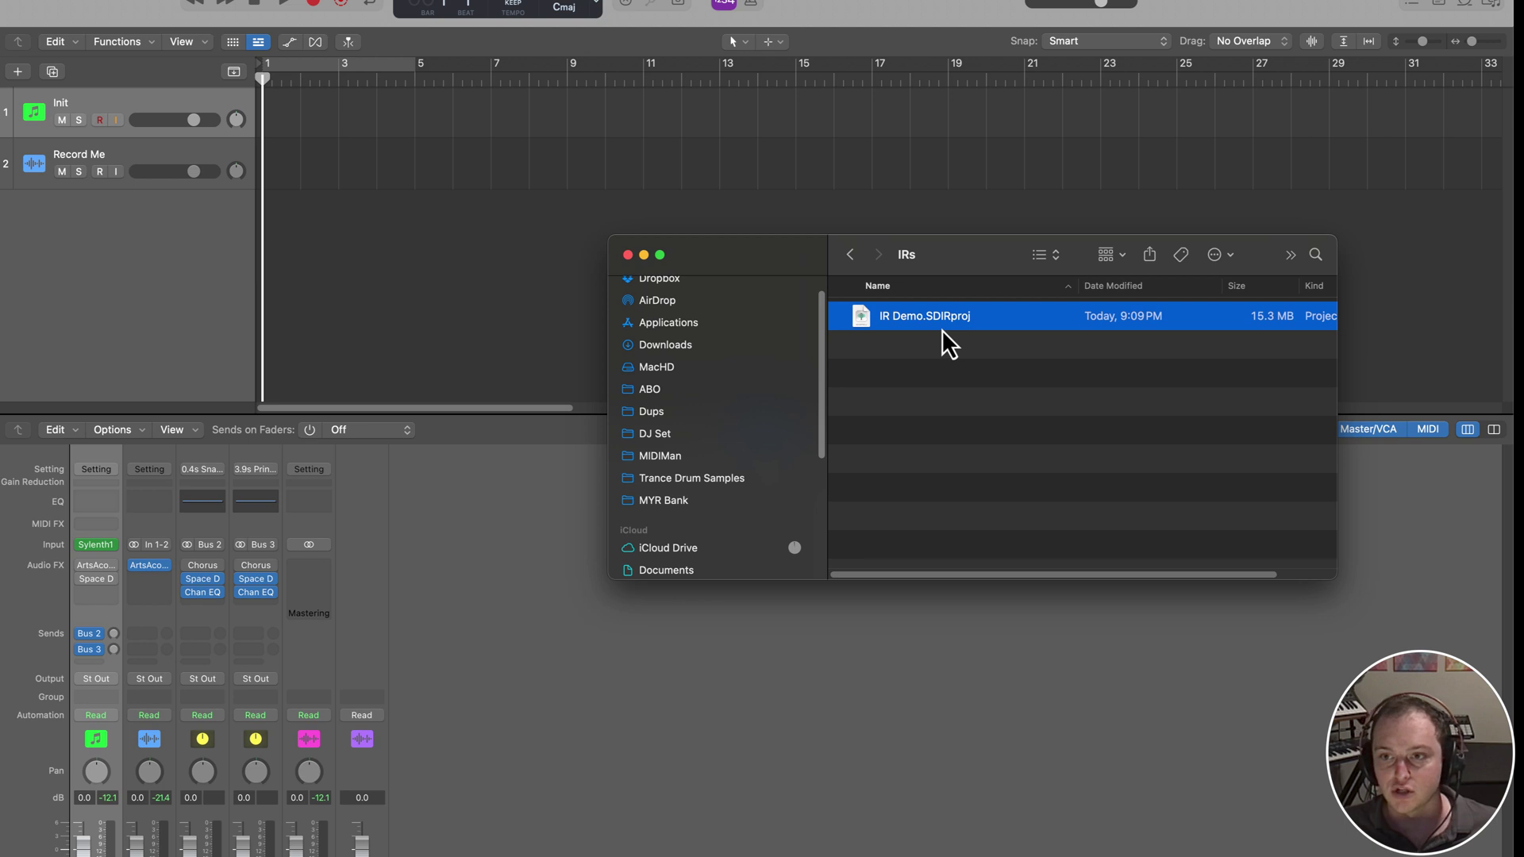
pyautogui.press('super+d')
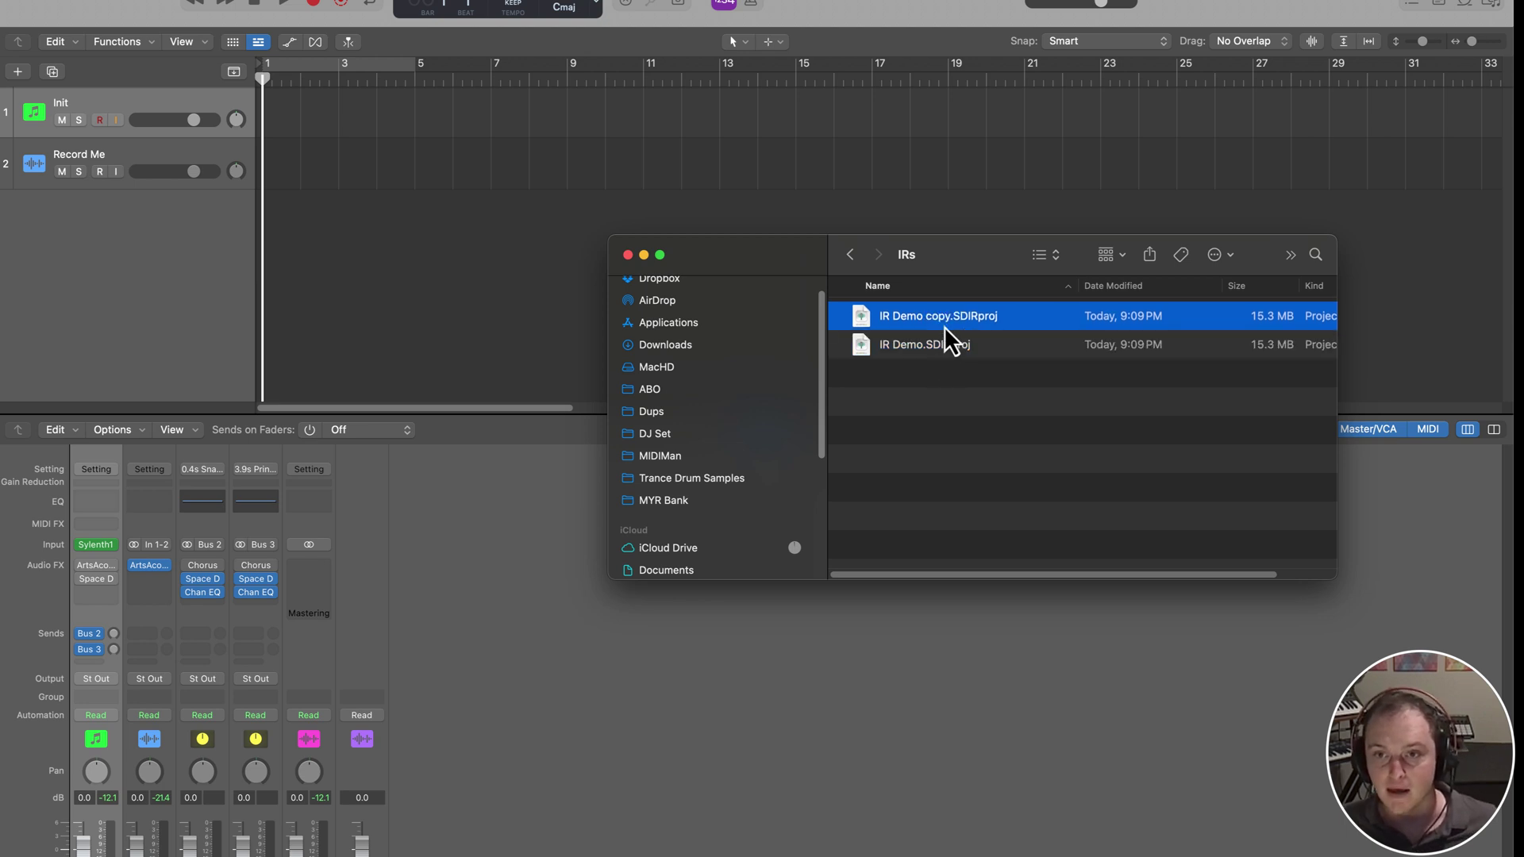
# Change the duplicated project's extension to .wav, accept the extension change, and expand the resulting folder
pyautogui.press('Return')
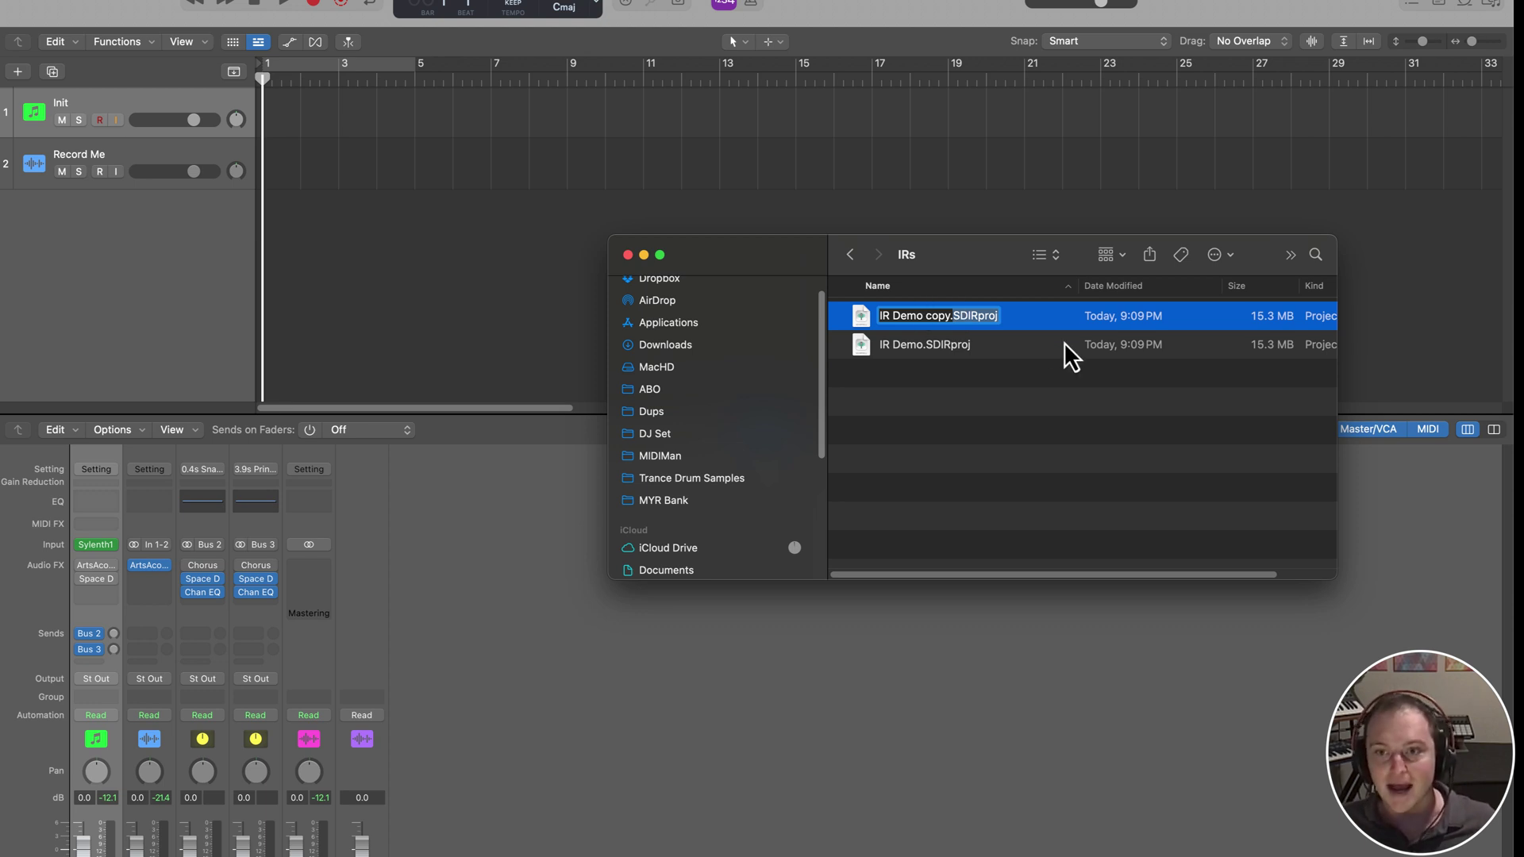
pyautogui.press('Right')
pyautogui.press('shift+super+Right')
pyautogui.write('.wav')
pyautogui.press('Return')
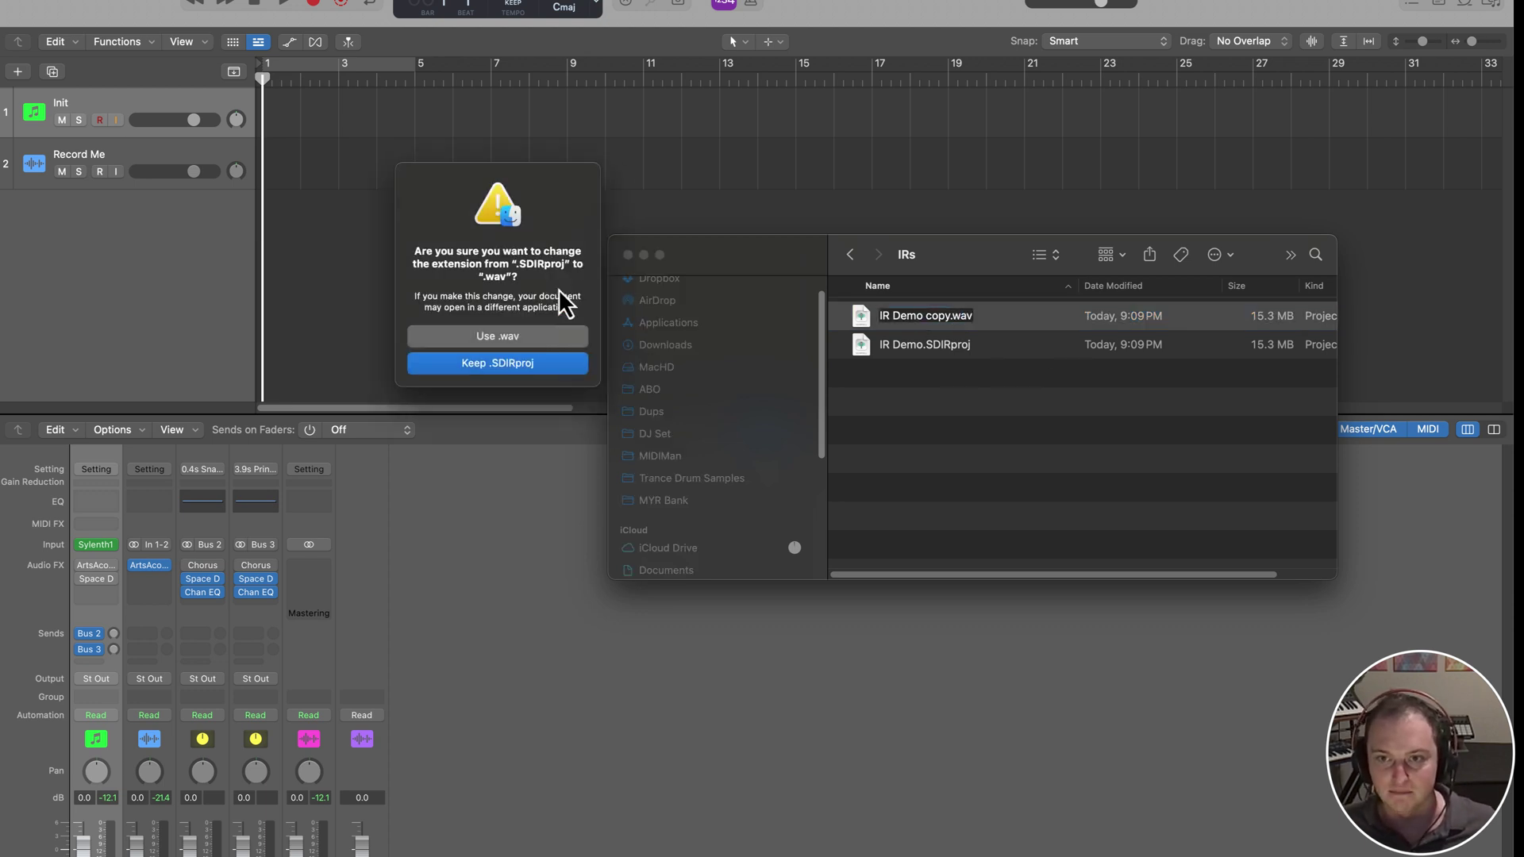
pyautogui.click(531, 341)
pyautogui.press('Right')
pyautogui.press('Down')
pyautogui.press('Up')
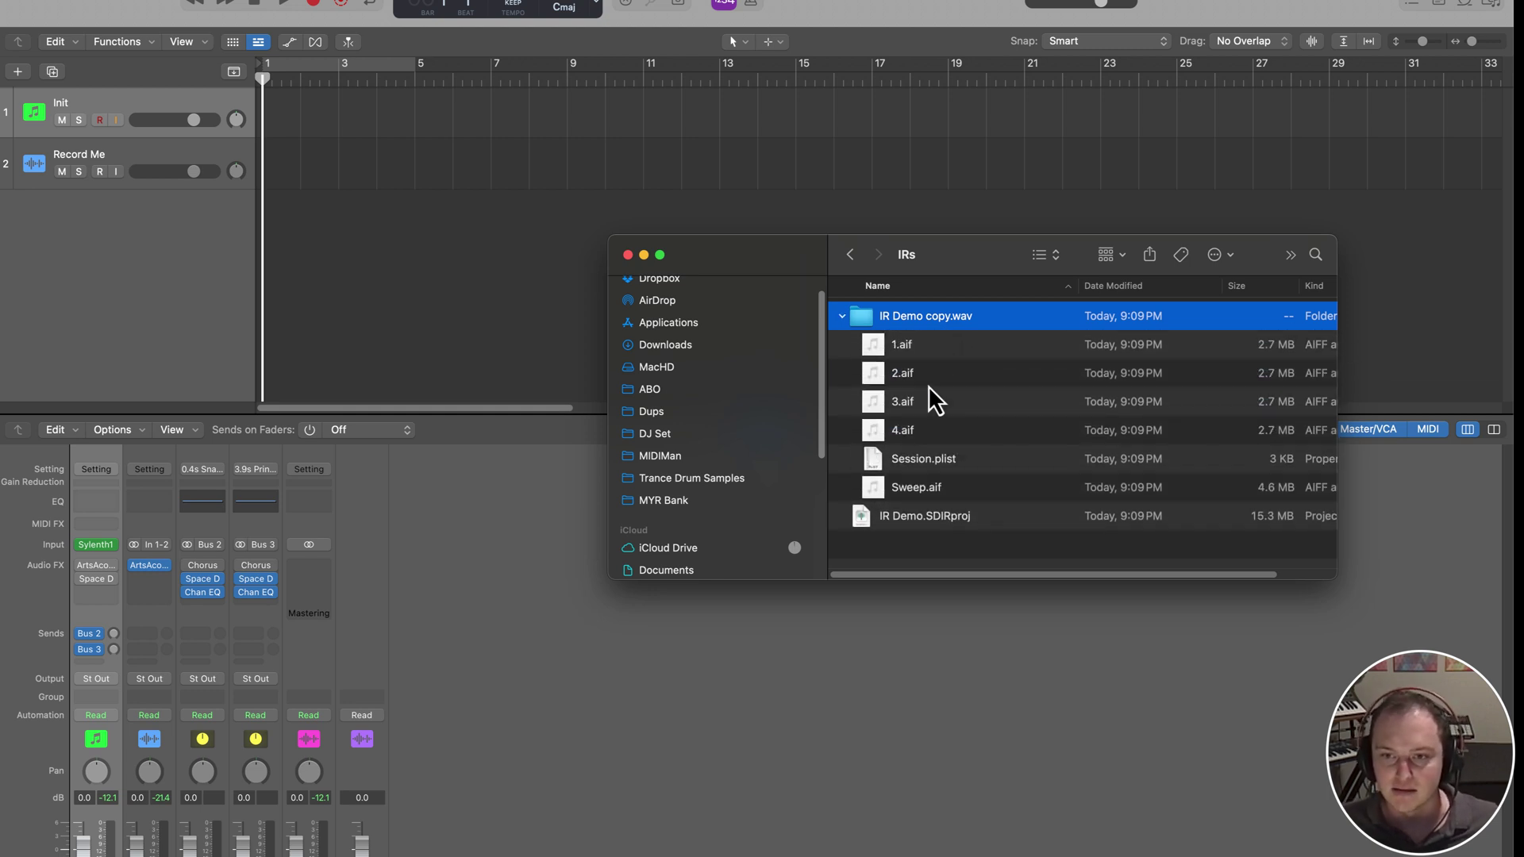
pyautogui.rightClick(937, 512)
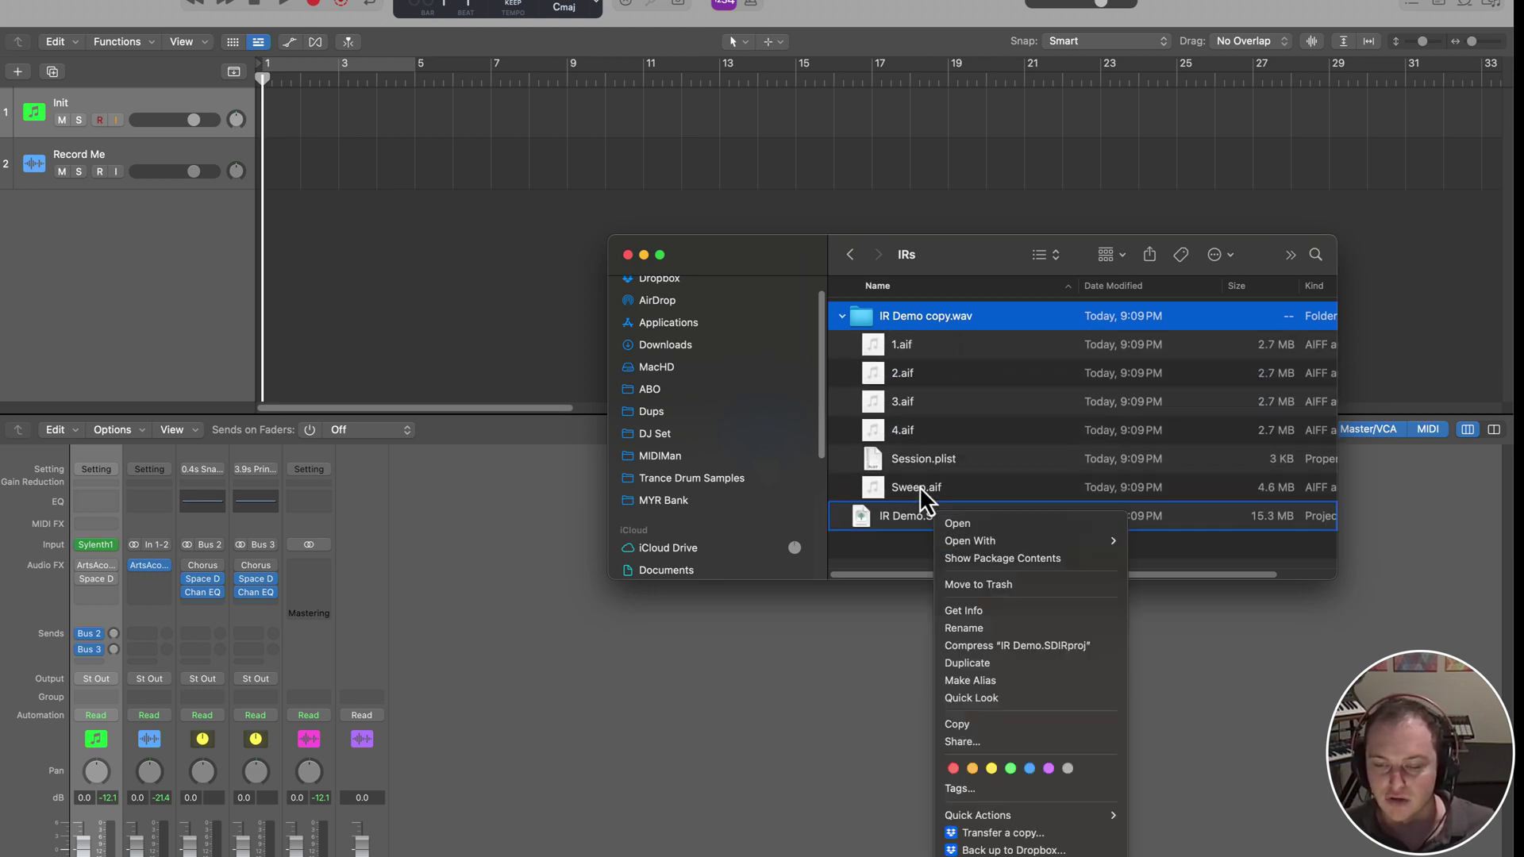
pyautogui.click(931, 462)
pyautogui.press('Down')
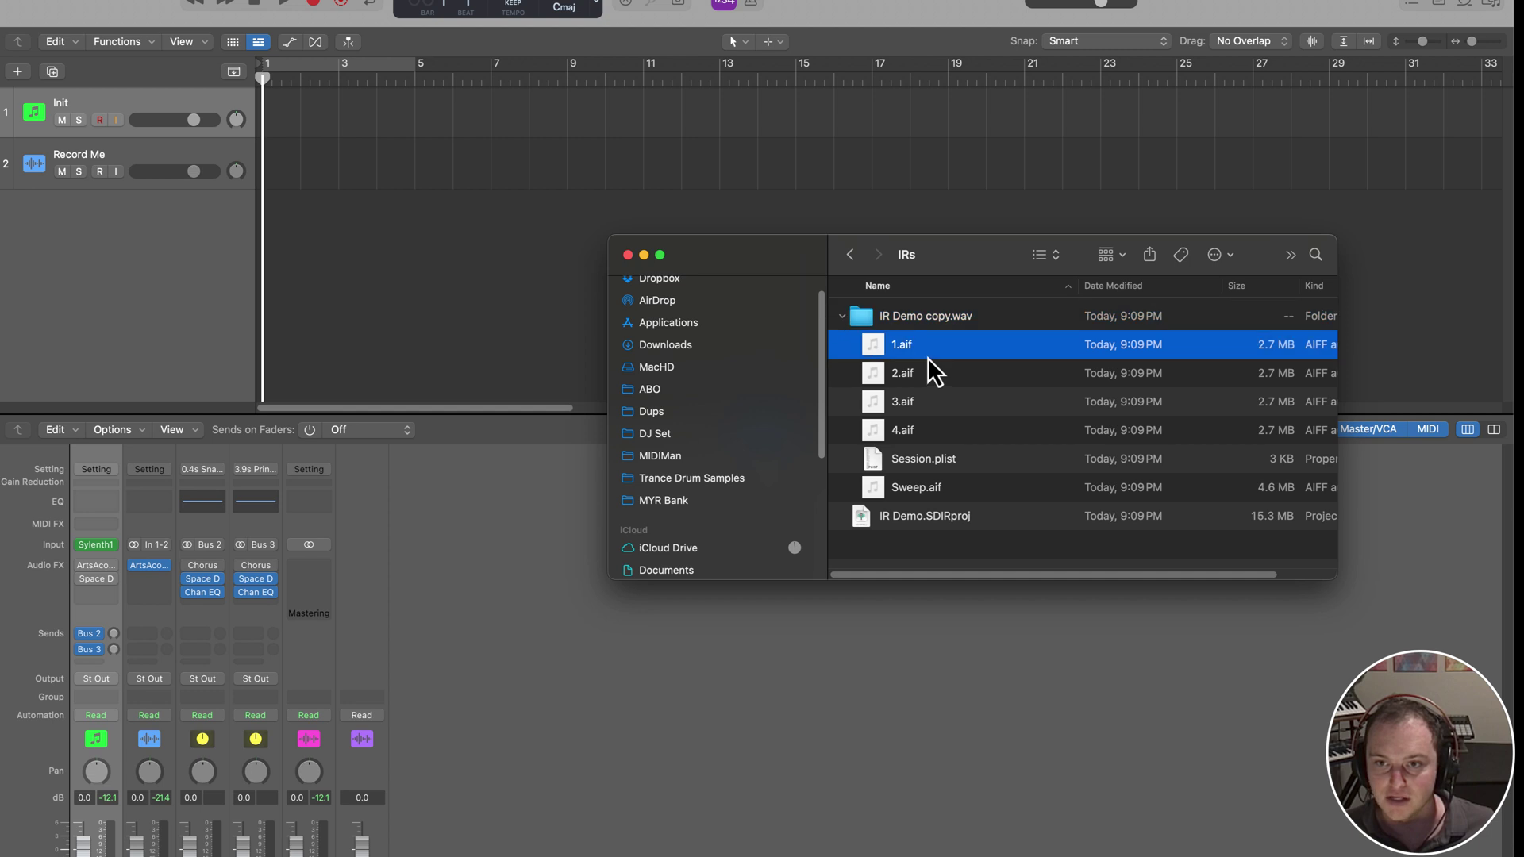
# Remove the .wav extension from the duplicate so the folder is named IR Demo copy
pyautogui.click(959, 287)
pyautogui.click(959, 287)
pyautogui.click(959, 316)
pyautogui.press('Return')
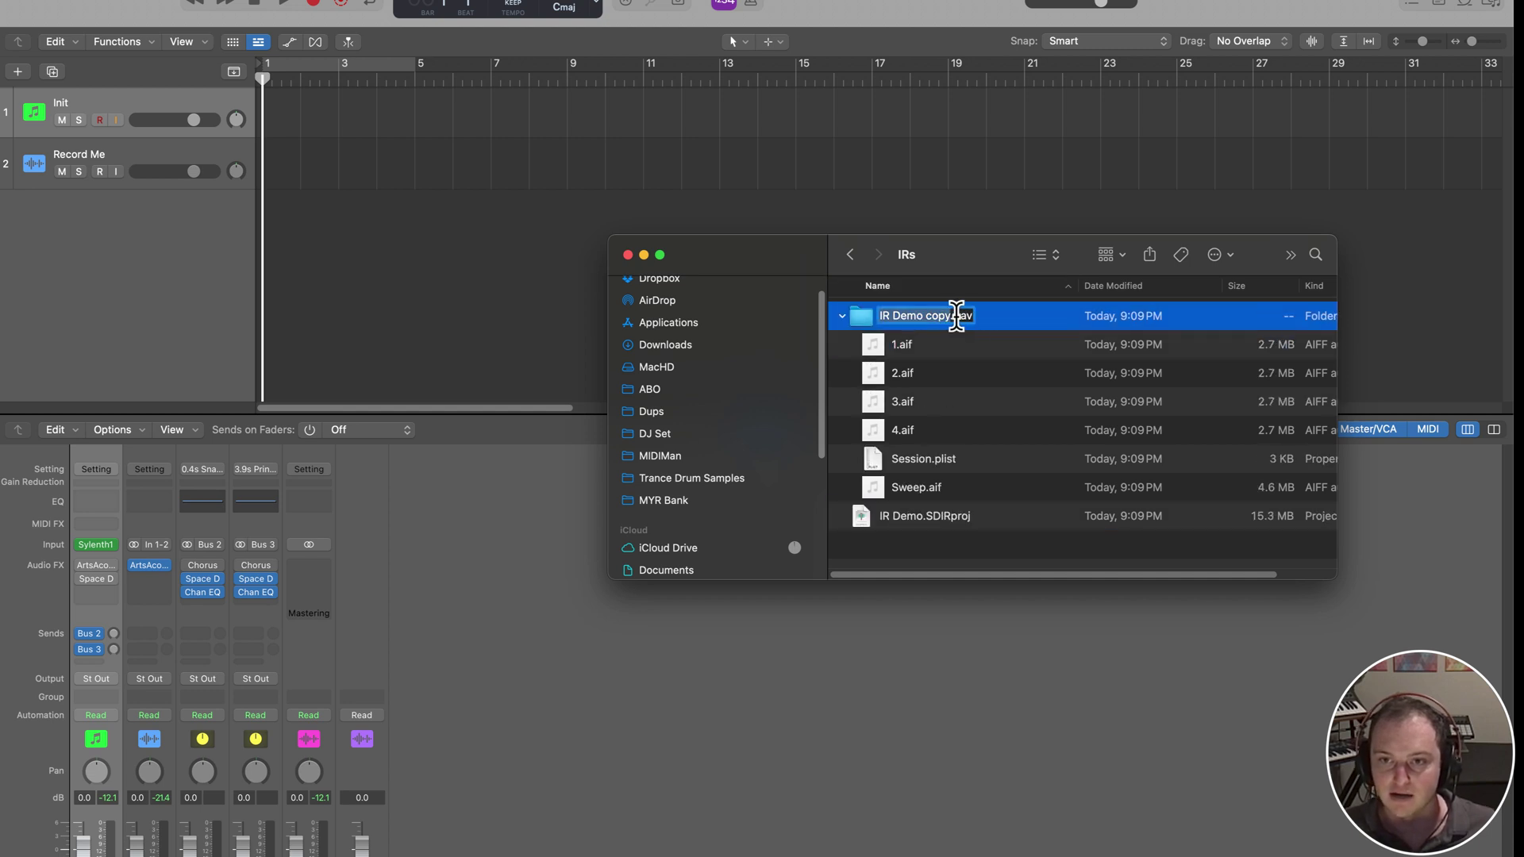
pyautogui.press('Right')
pyautogui.press('BackSpace')
pyautogui.press('BackSpace')
pyautogui.press('BackSpace')
pyautogui.press('BackSpace')
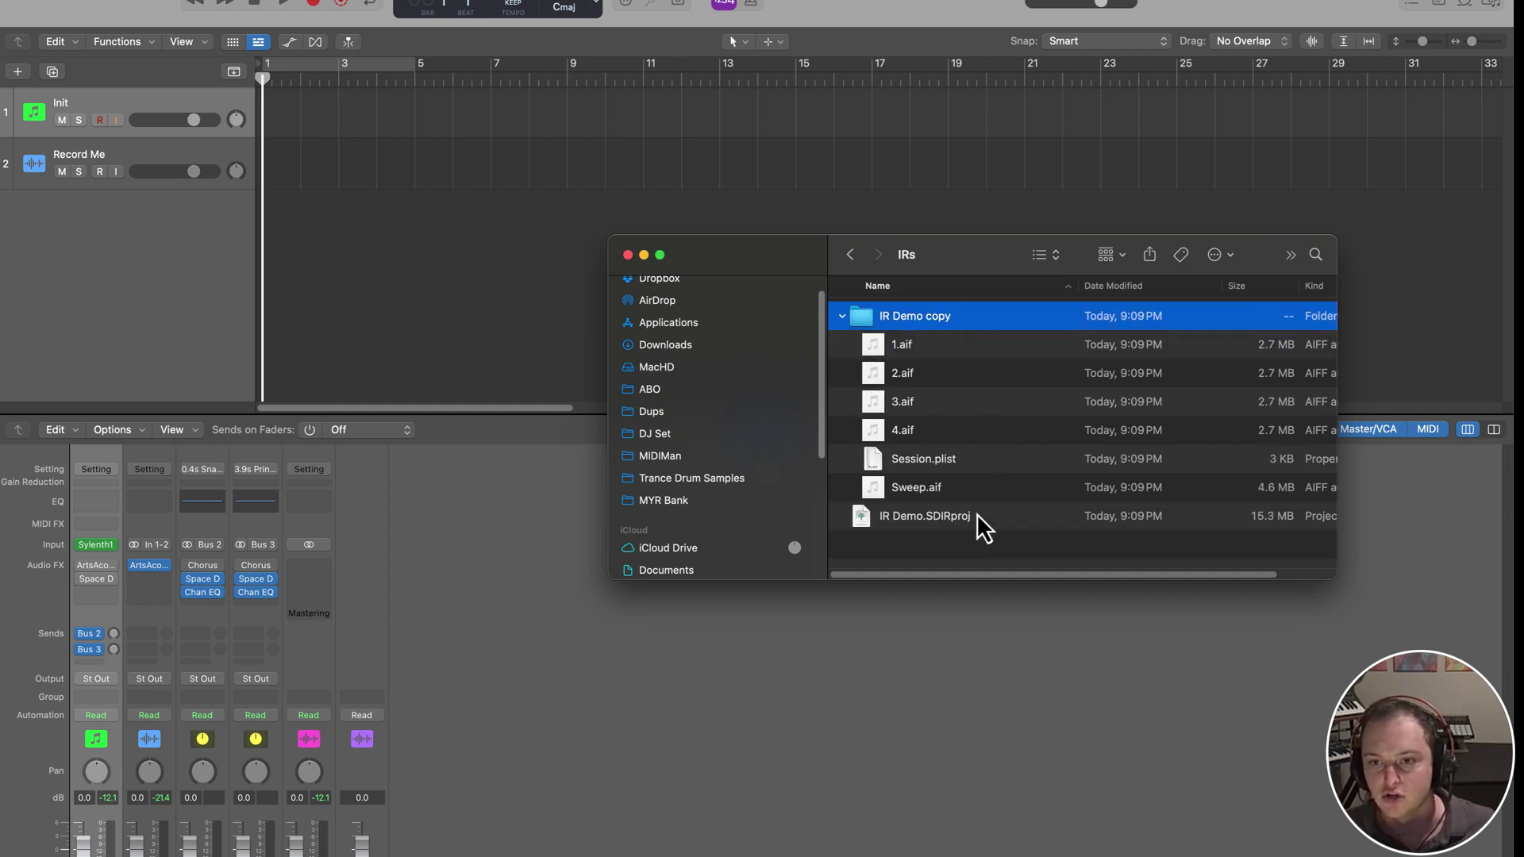
# Inspect the package contents of the original IR Demo.SDIRproj and compare them with the files in IR Demo copy
pyautogui.rightClick(977, 513)
pyautogui.click(1002, 564)
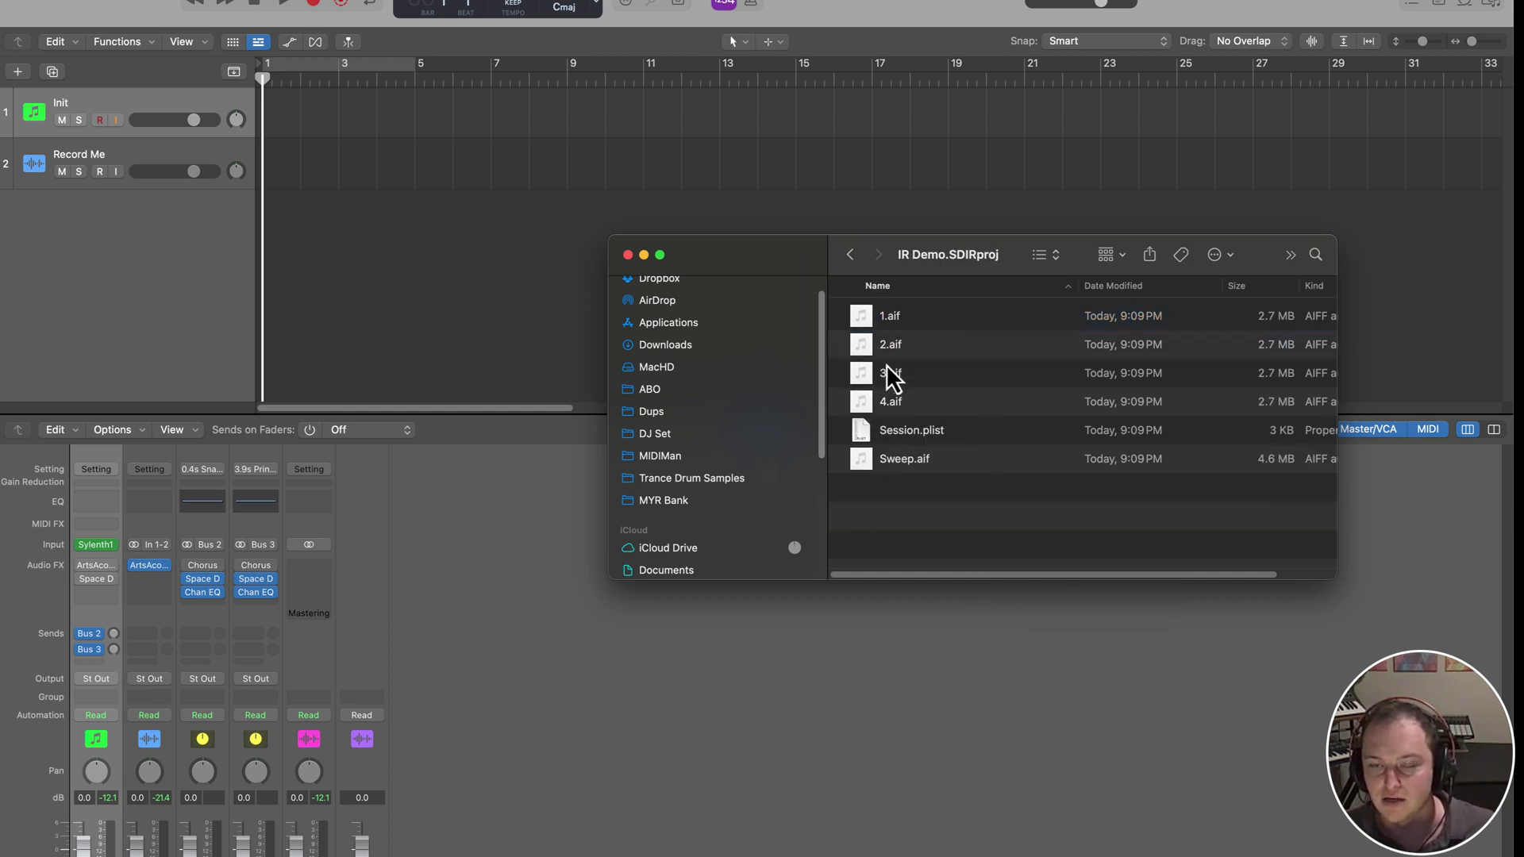
pyautogui.click(851, 258)
pyautogui.click(936, 349)
pyautogui.click(939, 373)
pyautogui.click(941, 460)
pyautogui.click(948, 404)
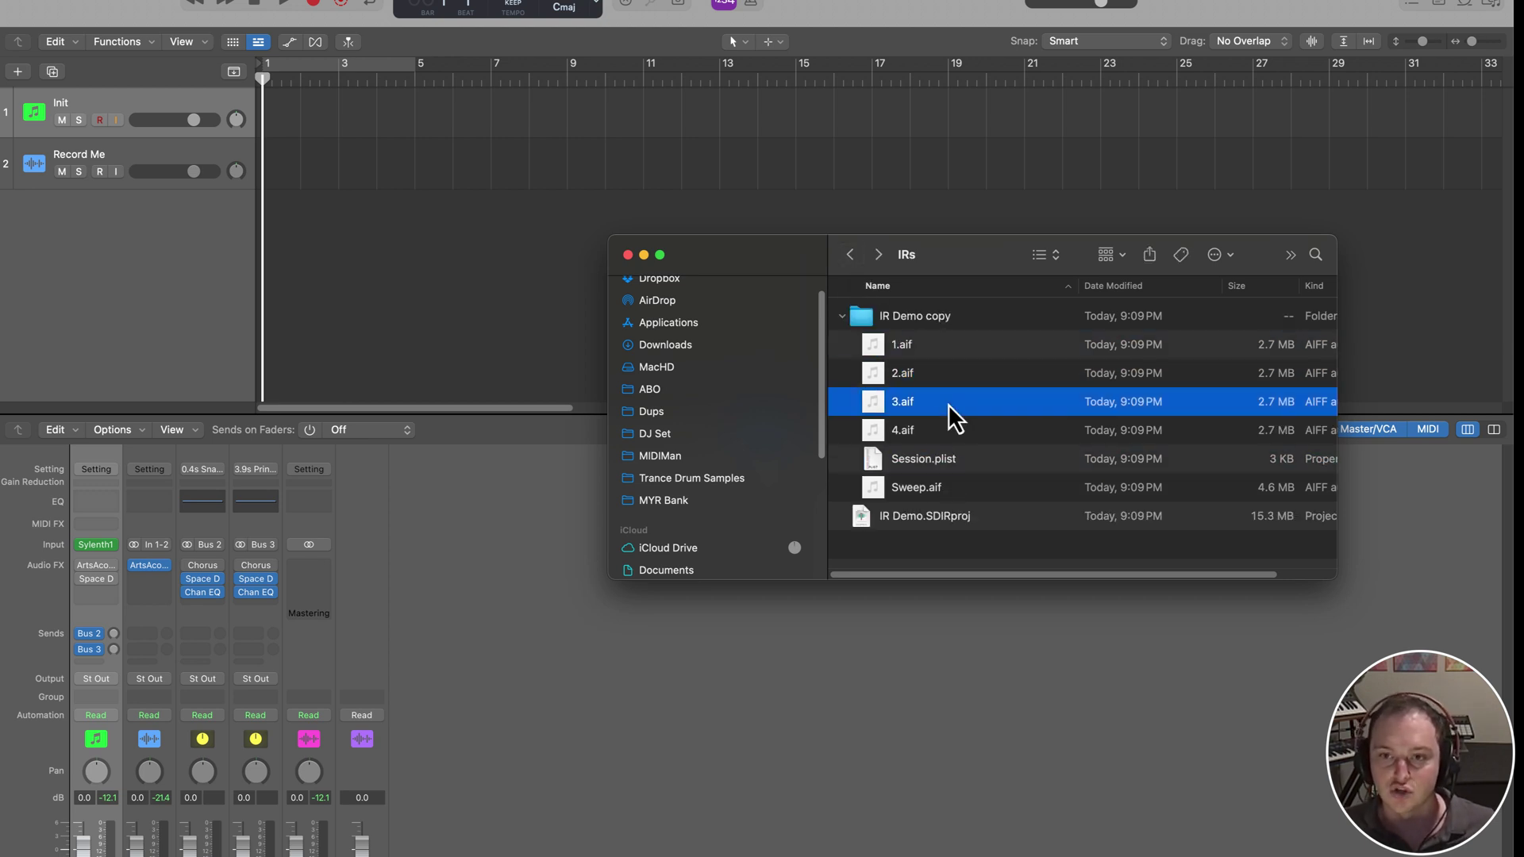
pyautogui.click(917, 349)
pyautogui.click(916, 365)
pyautogui.press('Down')
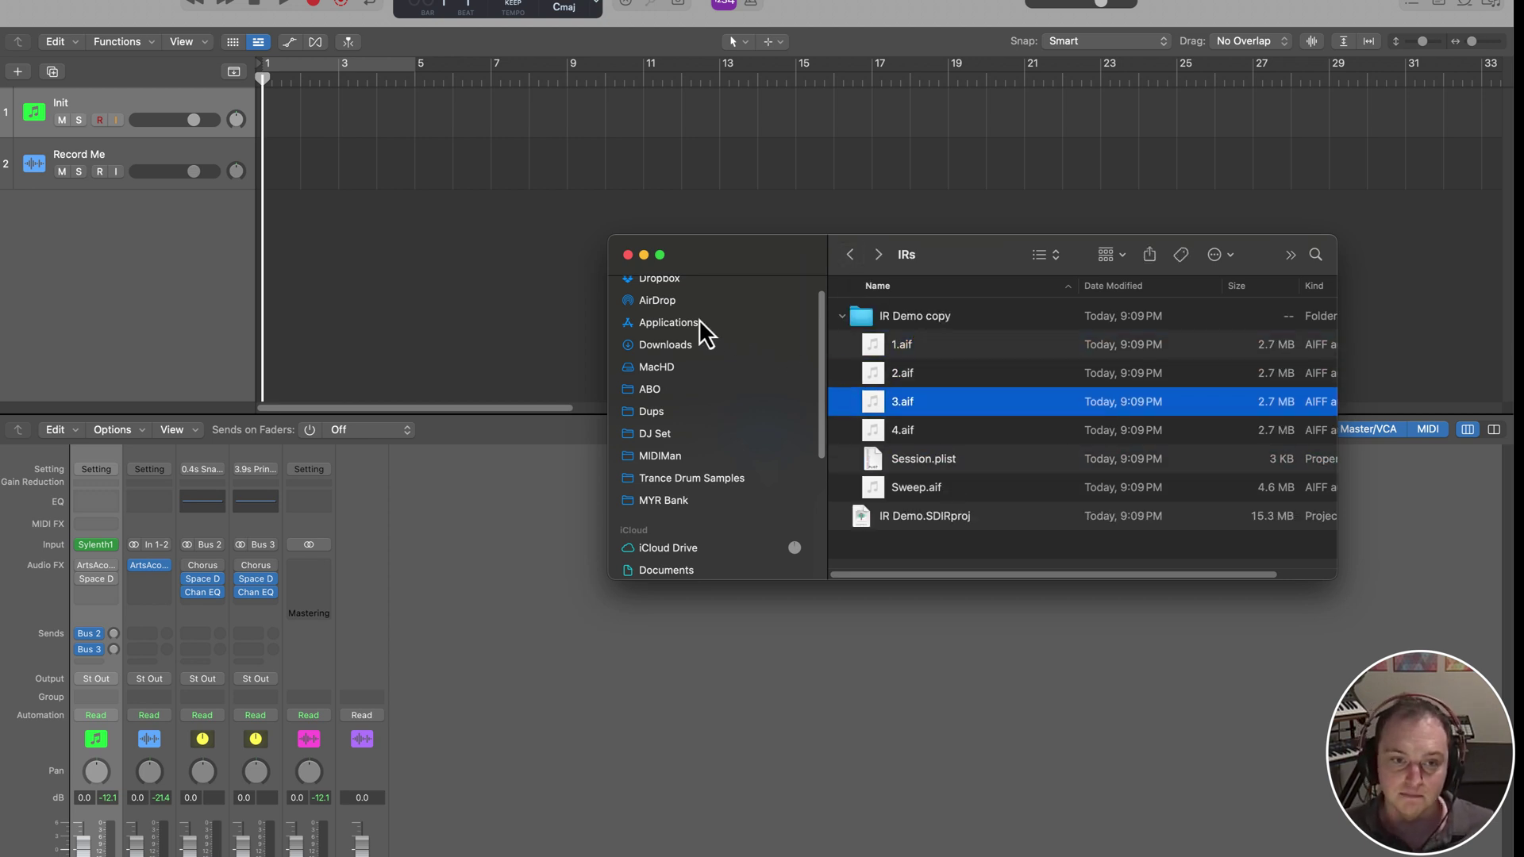
# Switch back to Logic Pro and insert a stereo Fog Convolver 2 below Space Designer on the Init track, moving its window clear of the mixer
pyautogui.click(191, 332)
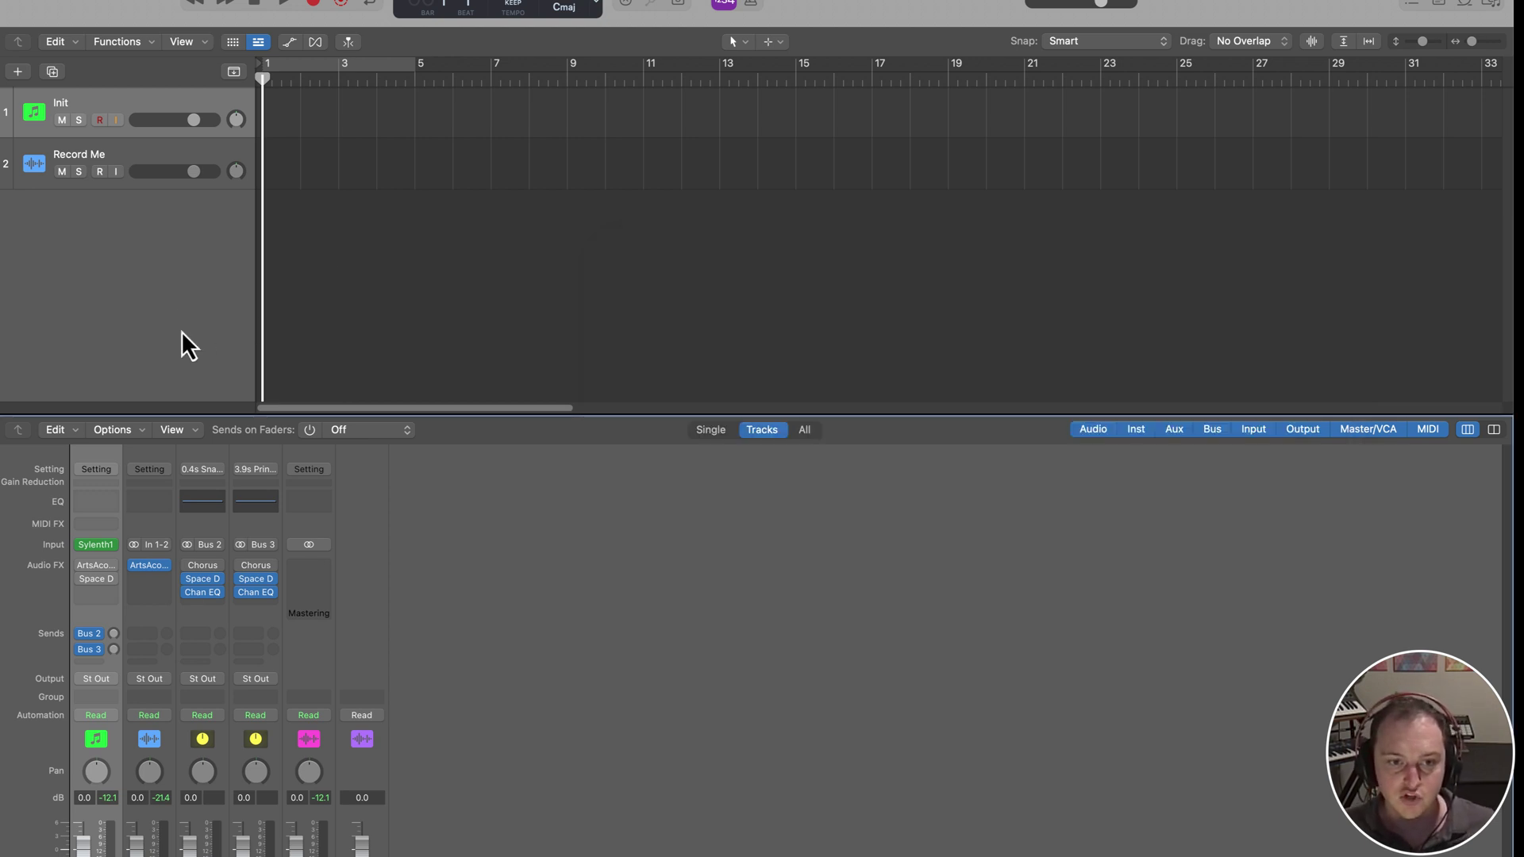
pyautogui.click(116, 590)
pyautogui.moveTo(149, 674)
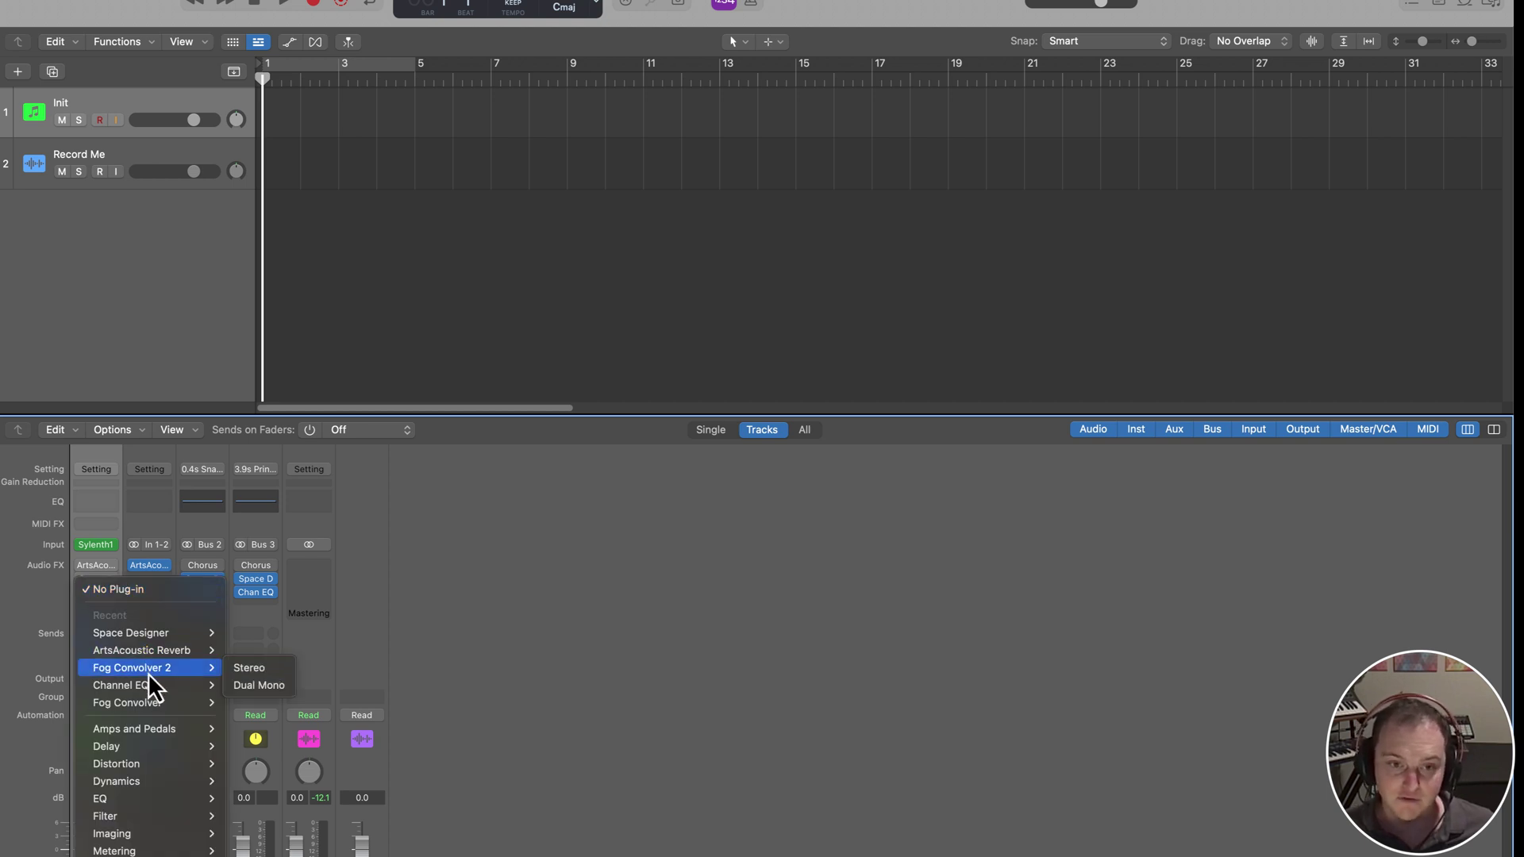
pyautogui.click(289, 668)
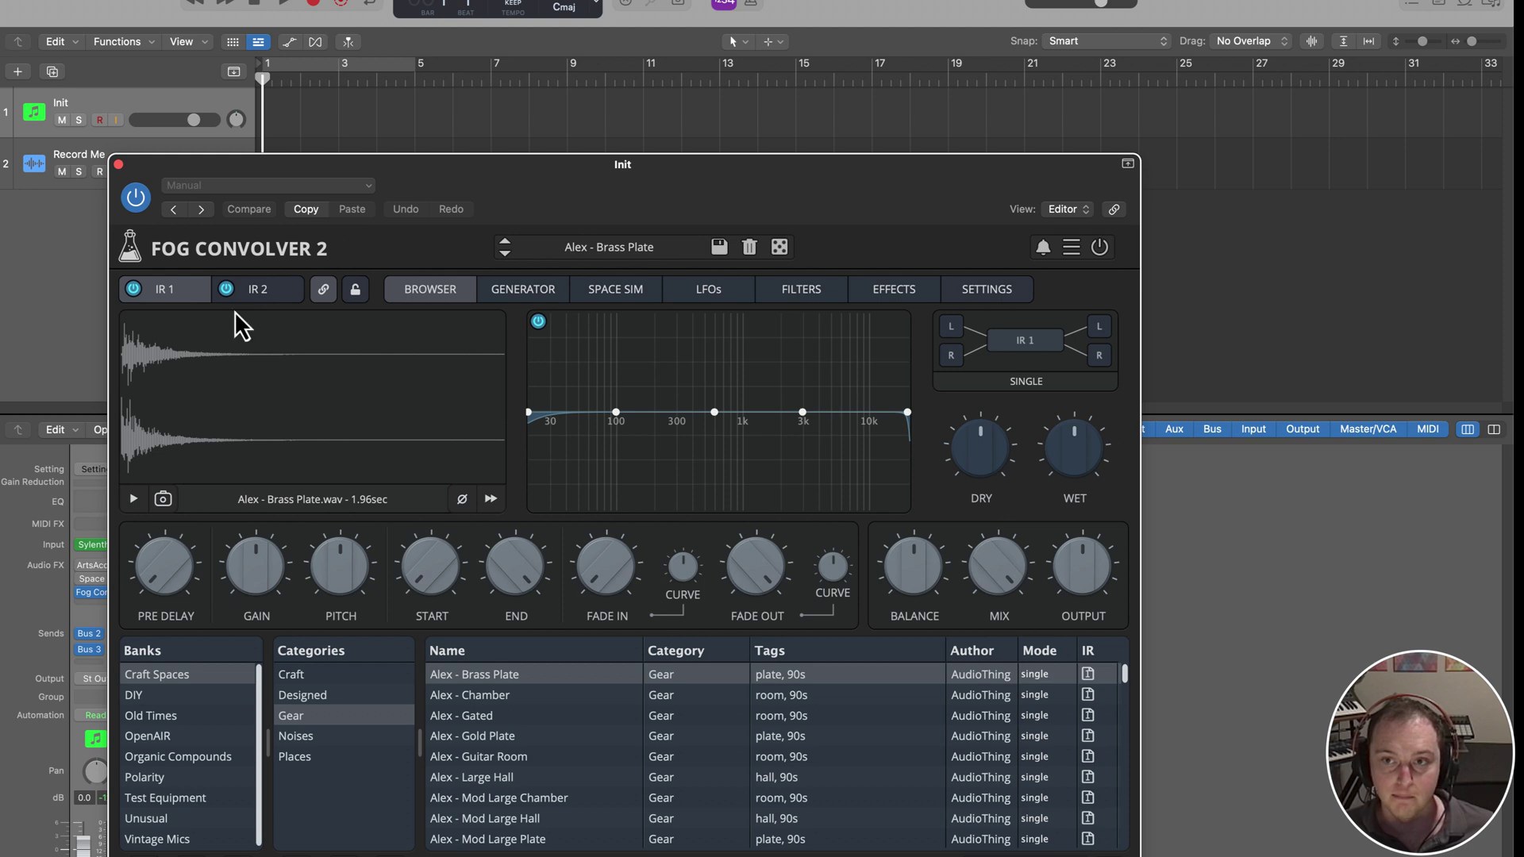
pyautogui.moveTo(442, 192); pyautogui.dragTo(774, 121)
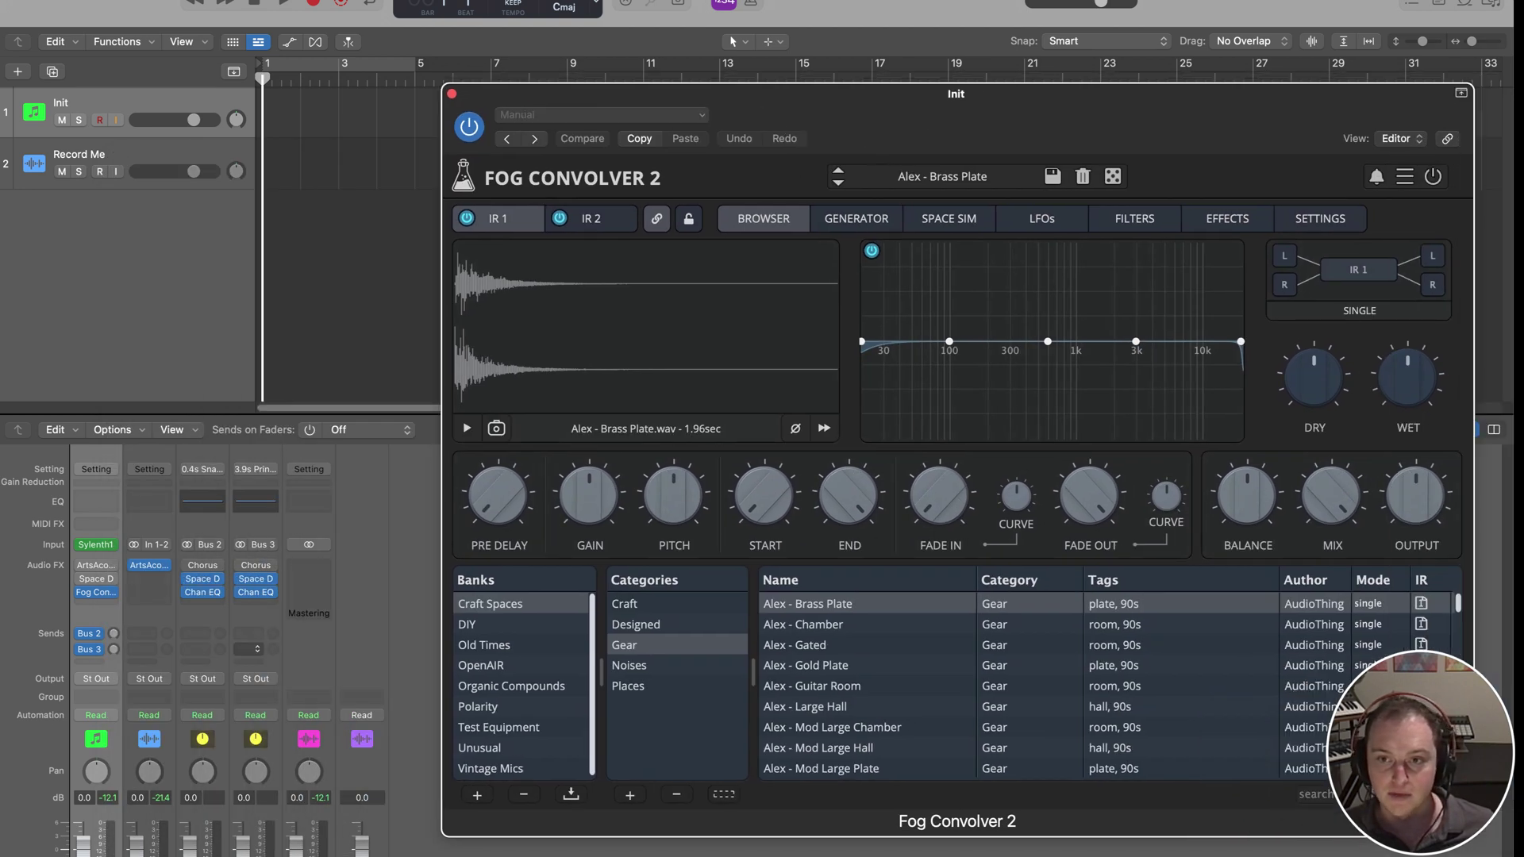
# Load 1.aif from the IR Demo copy folder into Fog Convolver 2's IR 1 slot
pyautogui.press('super+Tab')
pyautogui.click(985, 367)
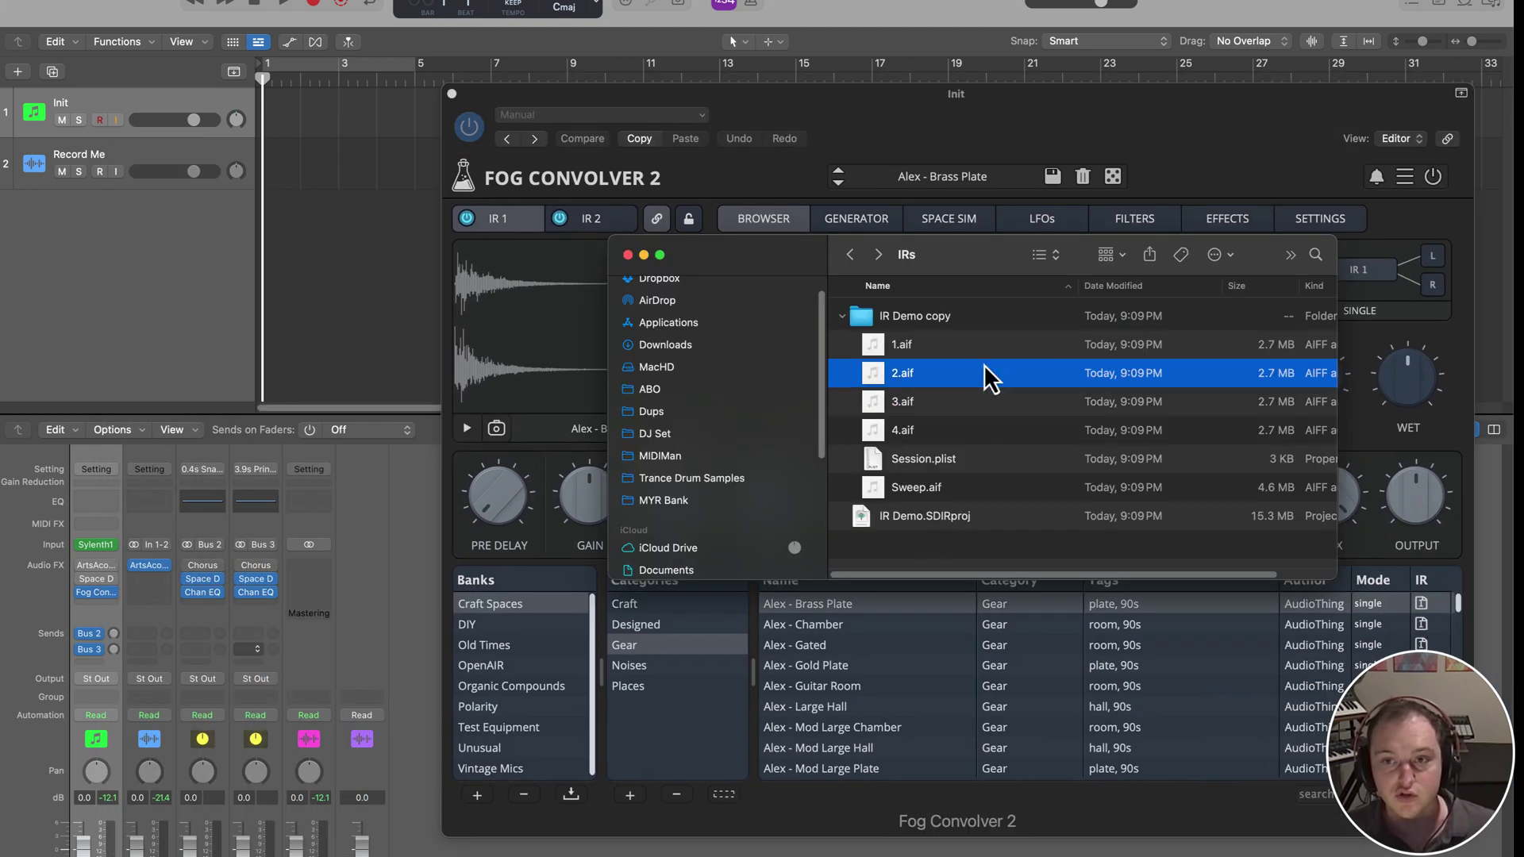
pyautogui.click(966, 344)
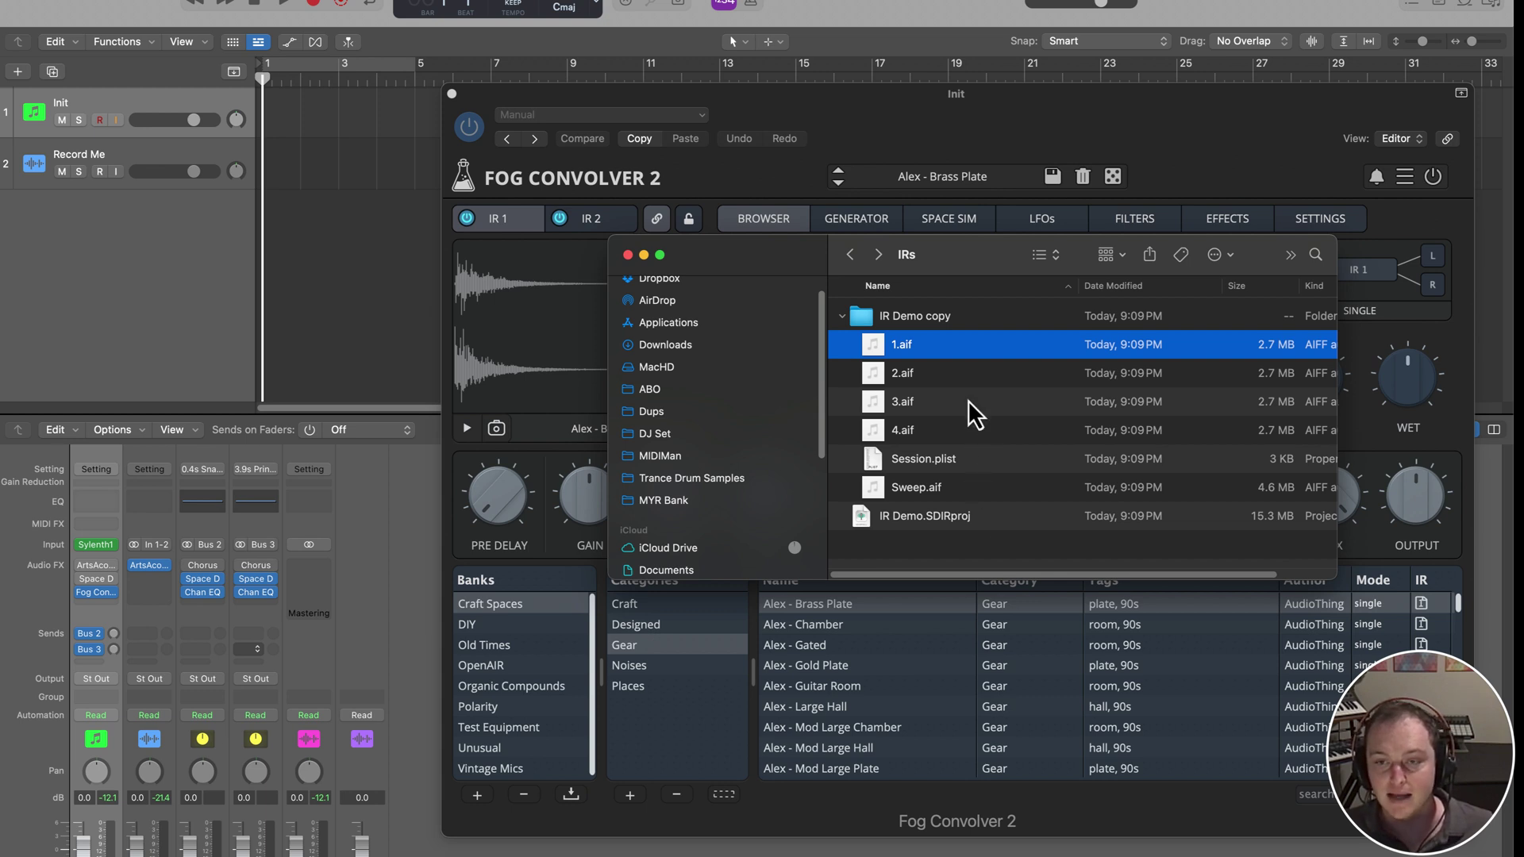
pyautogui.click(903, 371)
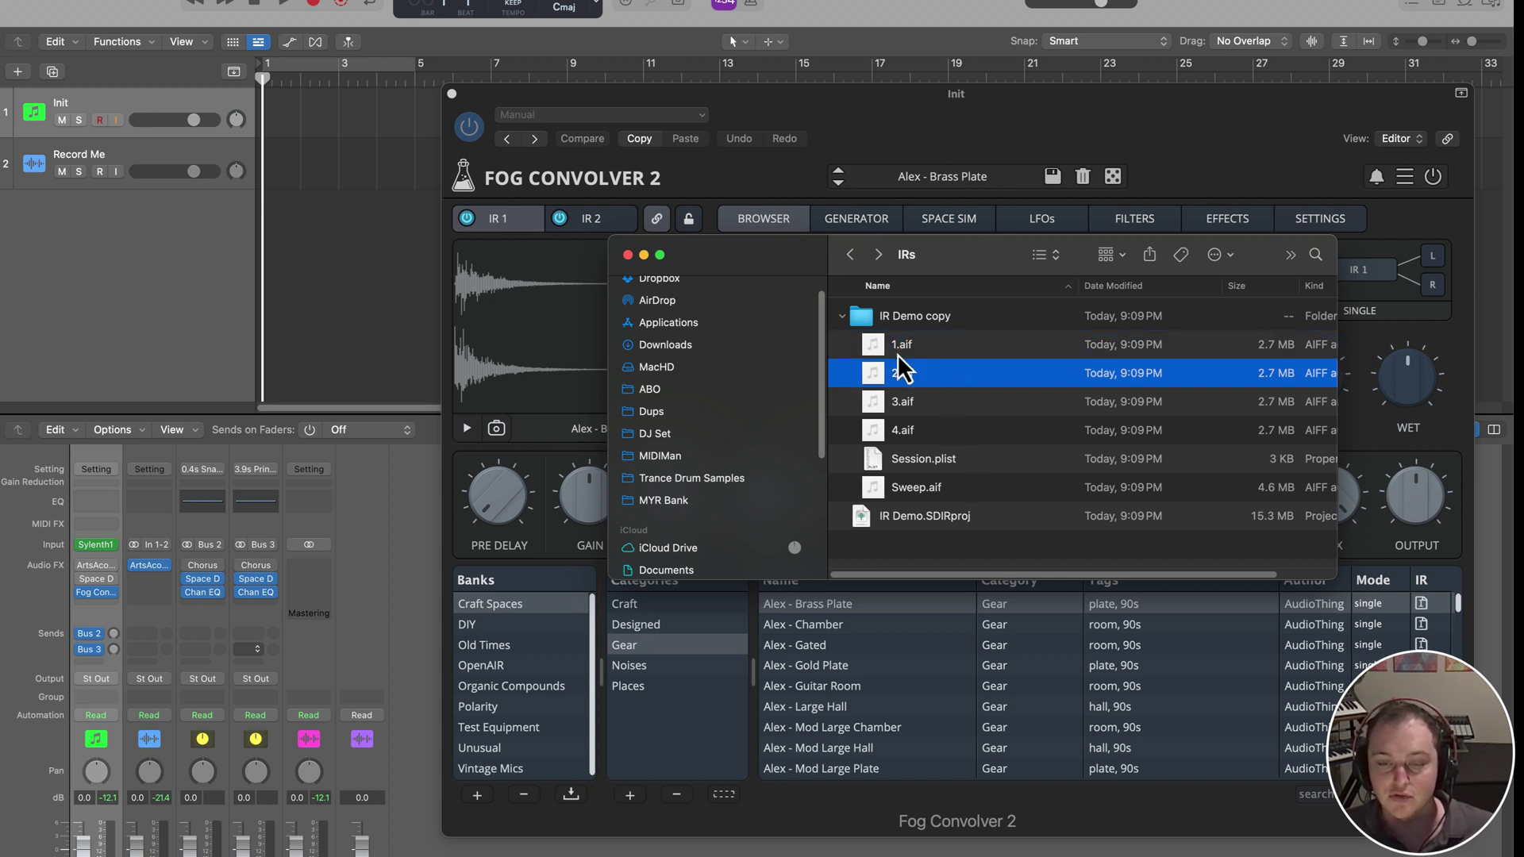
pyautogui.click(901, 349)
pyautogui.moveTo(913, 346); pyautogui.dragTo(564, 289)
# Set Fog Convolver 2's IR routing to True Stereo and return to the IR 1 slot
pyautogui.click(589, 216)
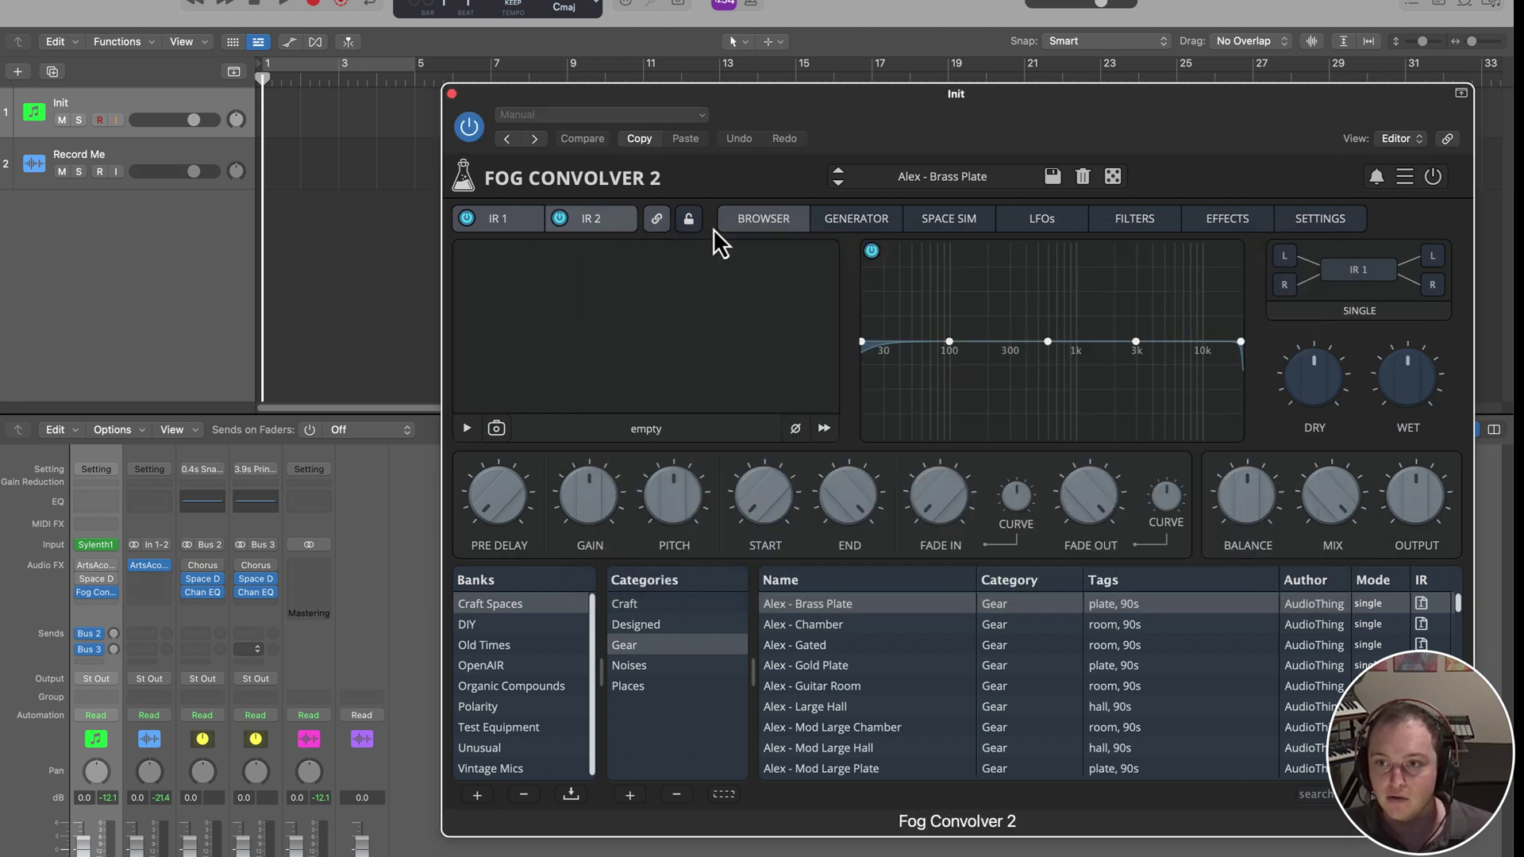
pyautogui.click(1369, 312)
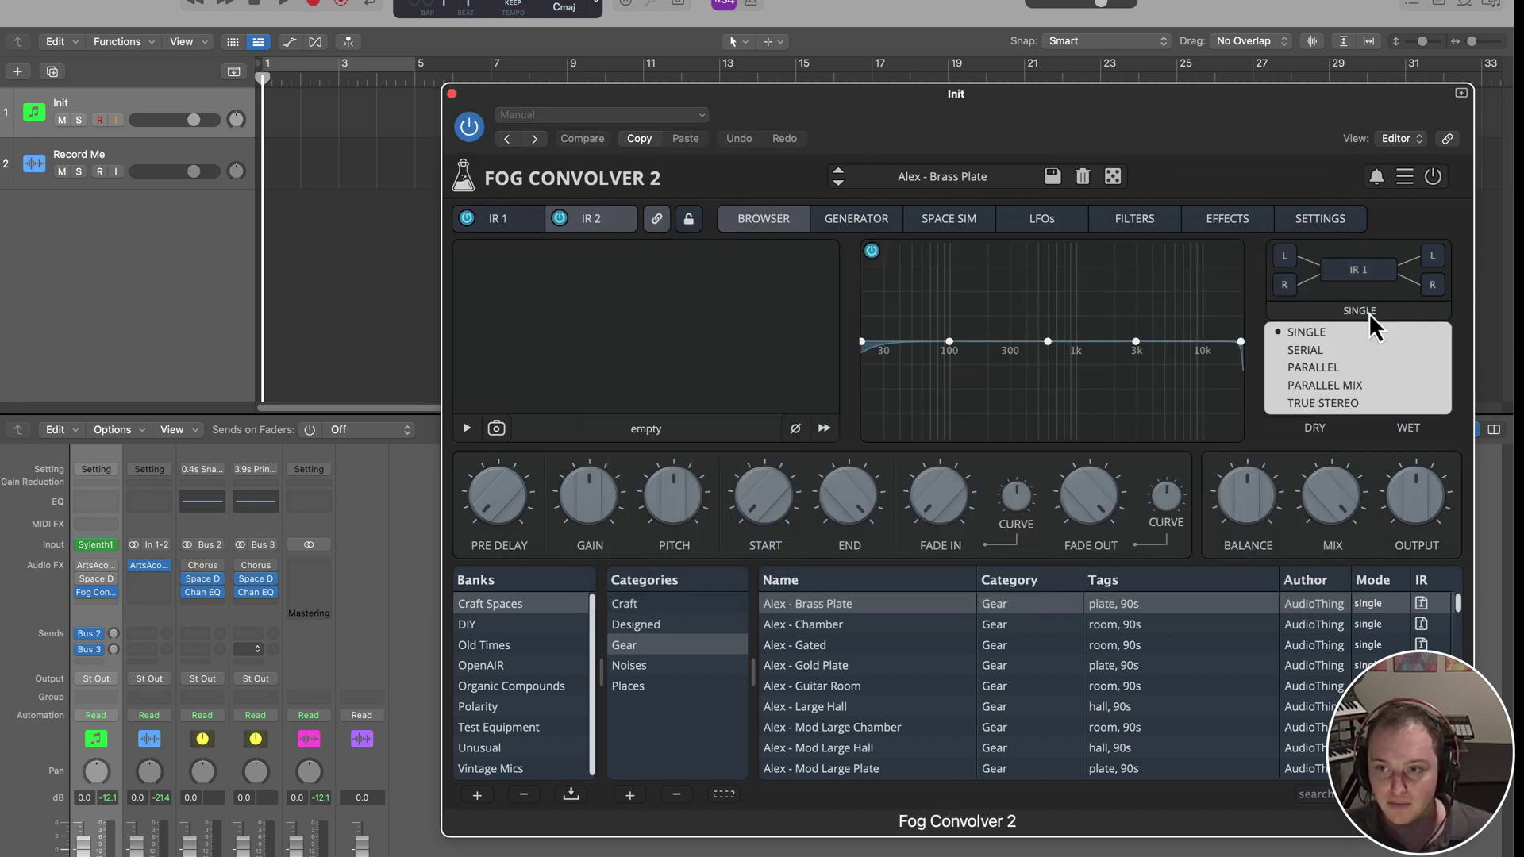
pyautogui.click(1323, 403)
pyautogui.click(505, 227)
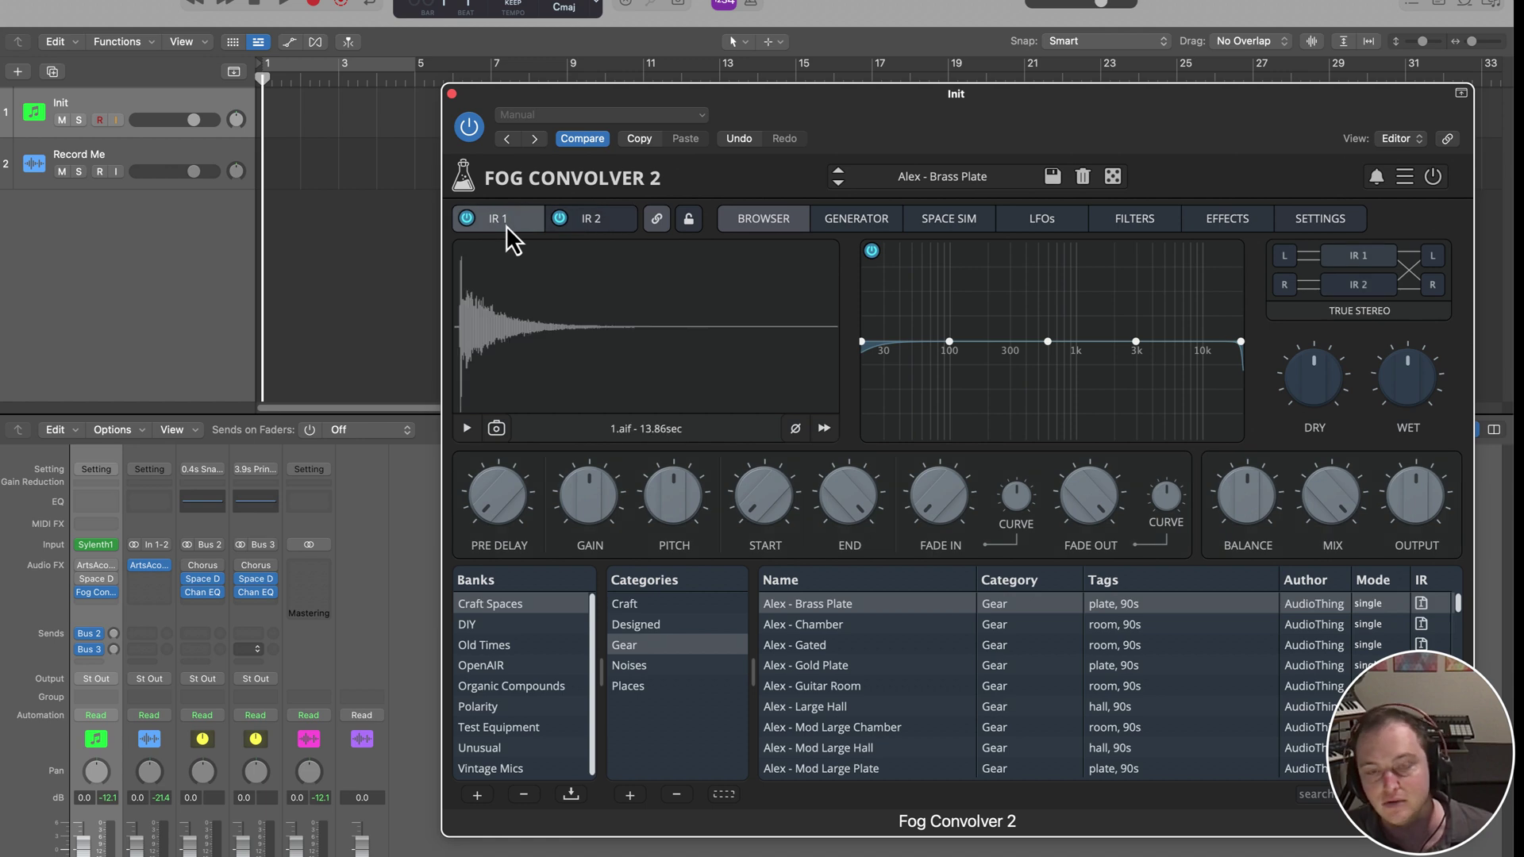
# Import 1.aif through 4.aif from Finder onto separate tracks below Record Me, starting at bar 1, with the Use existing tracks option
pyautogui.press('super+Tab')
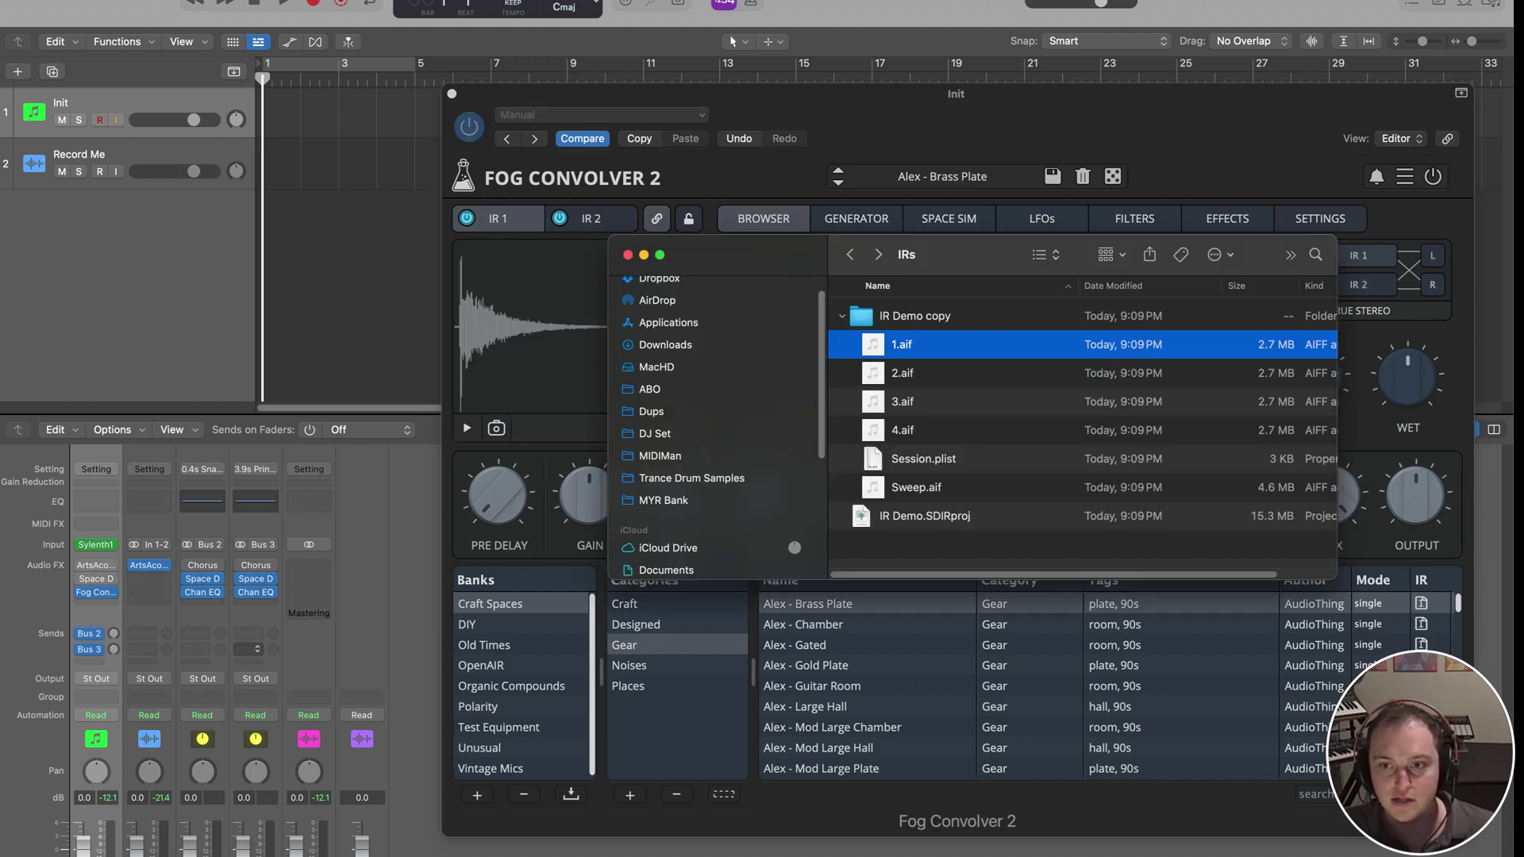
pyautogui.keyDown('shift'); pyautogui.click(953, 432); pyautogui.keyUp('shift')
pyautogui.moveTo(953, 432); pyautogui.dragTo(279, 244)
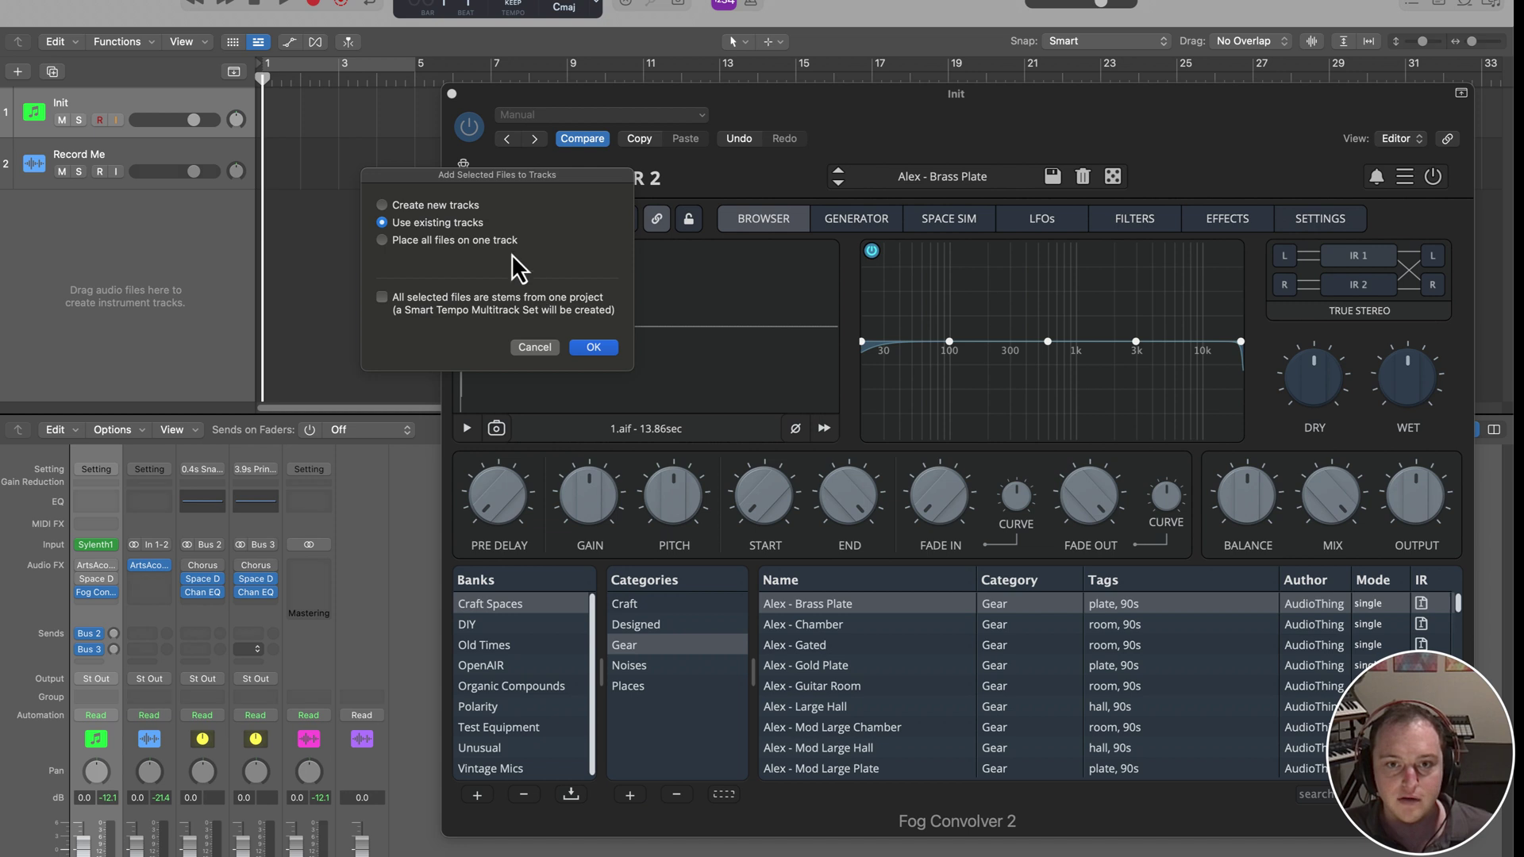
pyautogui.click(609, 351)
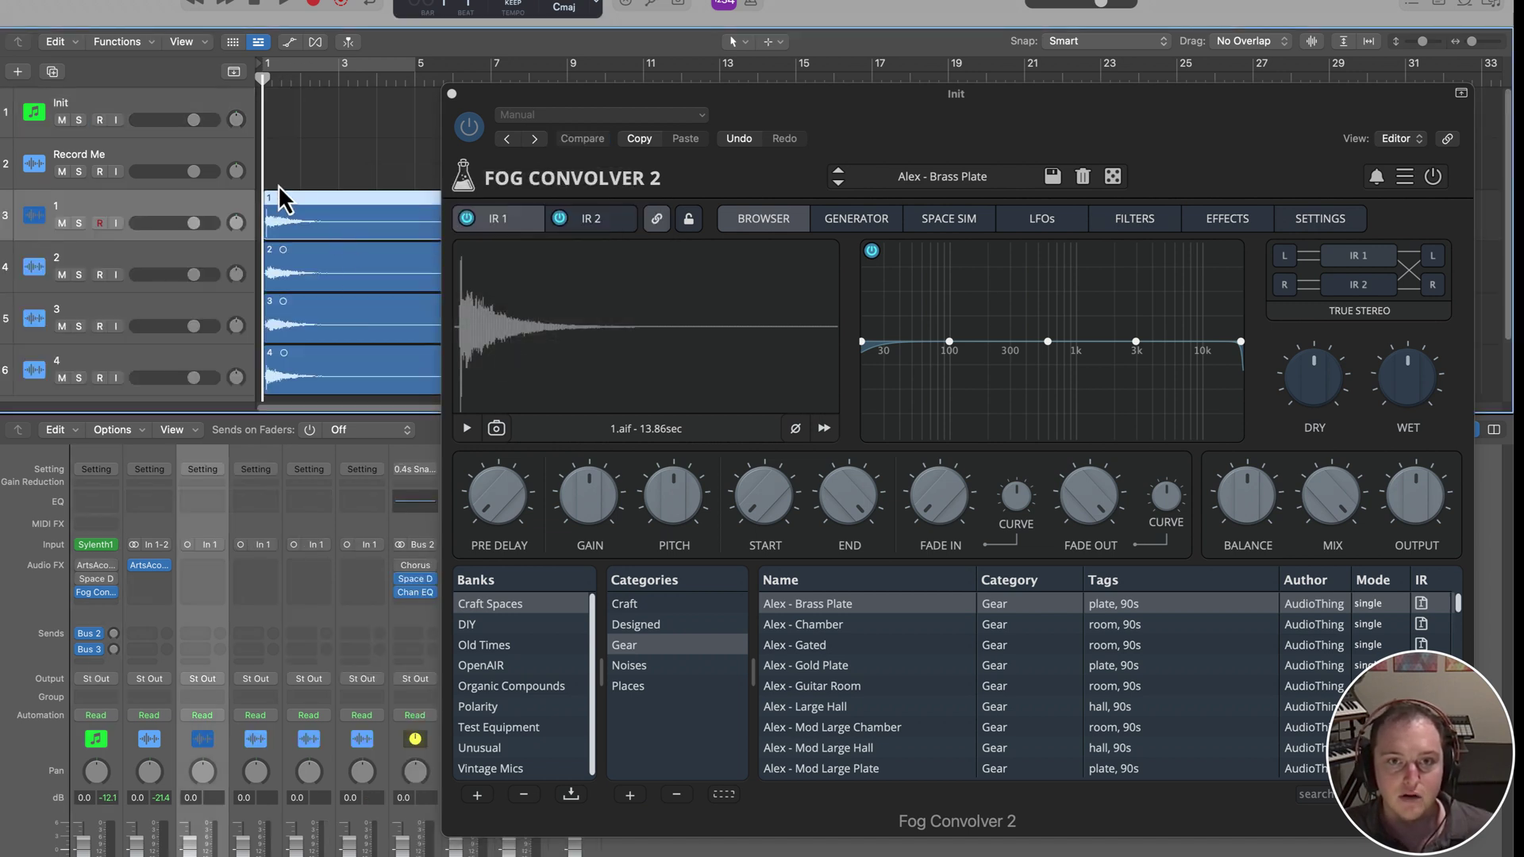
# Close Fog Convolver 2, then pan tracks 1 and 3 to -64 and tracks 2 and 4 to +63, keeping the four in numerical order
pyautogui.click(452, 93)
pyautogui.moveTo(235, 223); pyautogui.dragTo(279, 132)
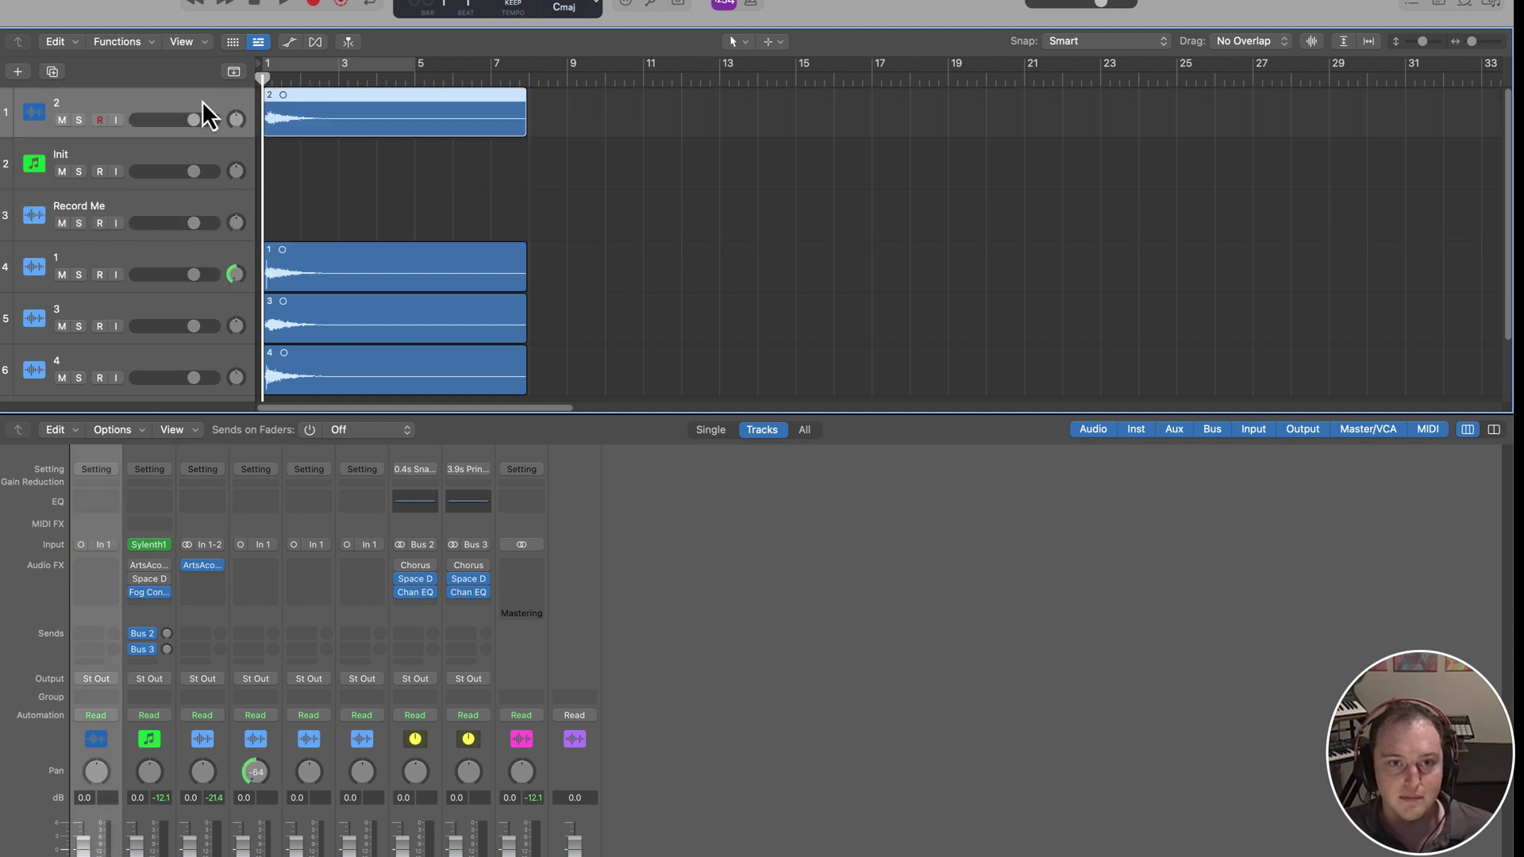
pyautogui.moveTo(202, 101); pyautogui.dragTo(215, 245)
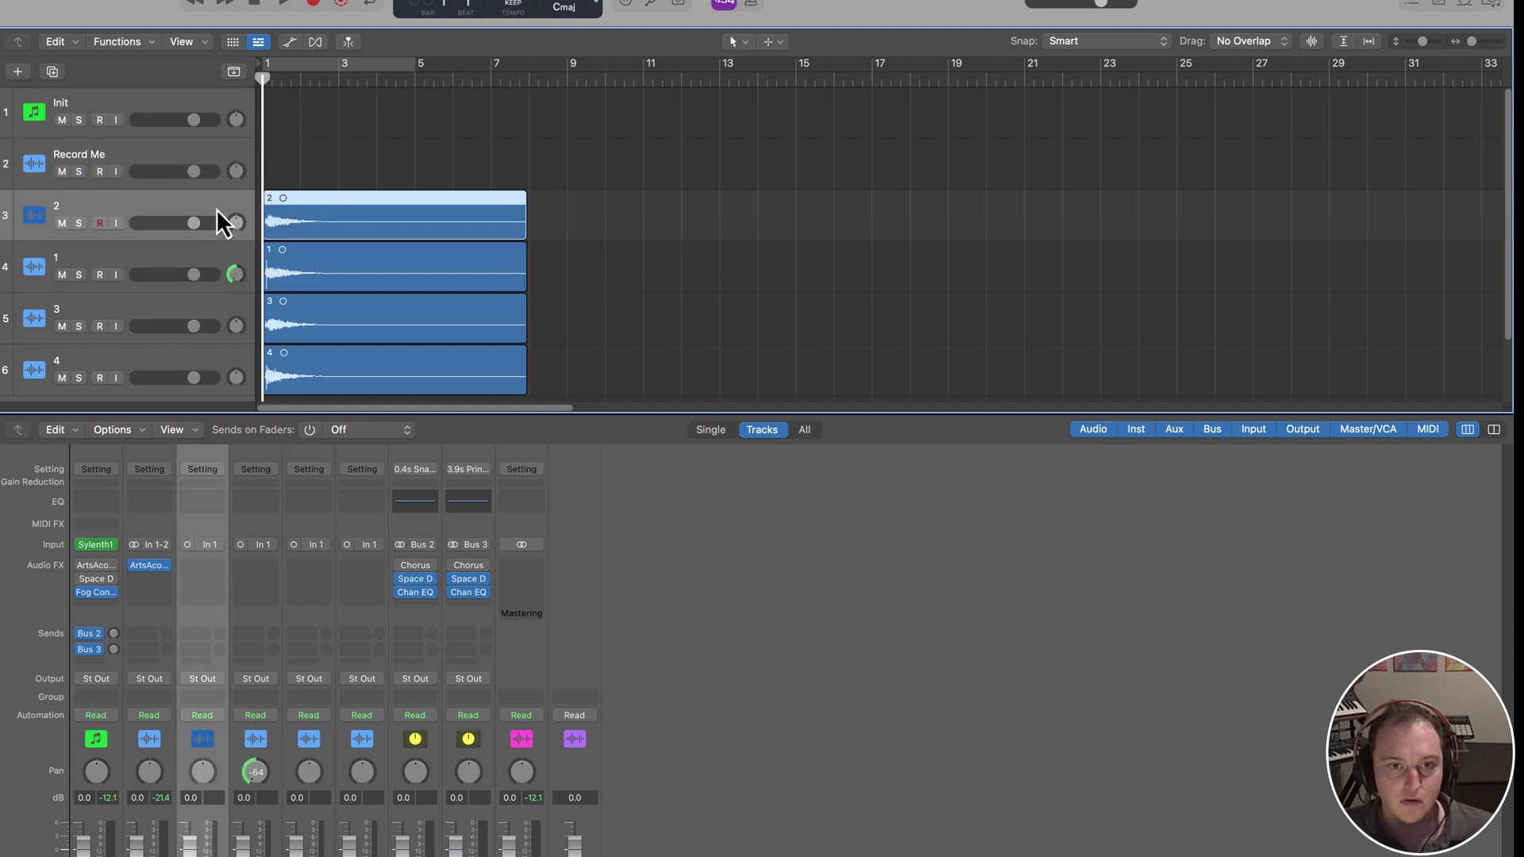
pyautogui.click(224, 270)
pyautogui.click(225, 225)
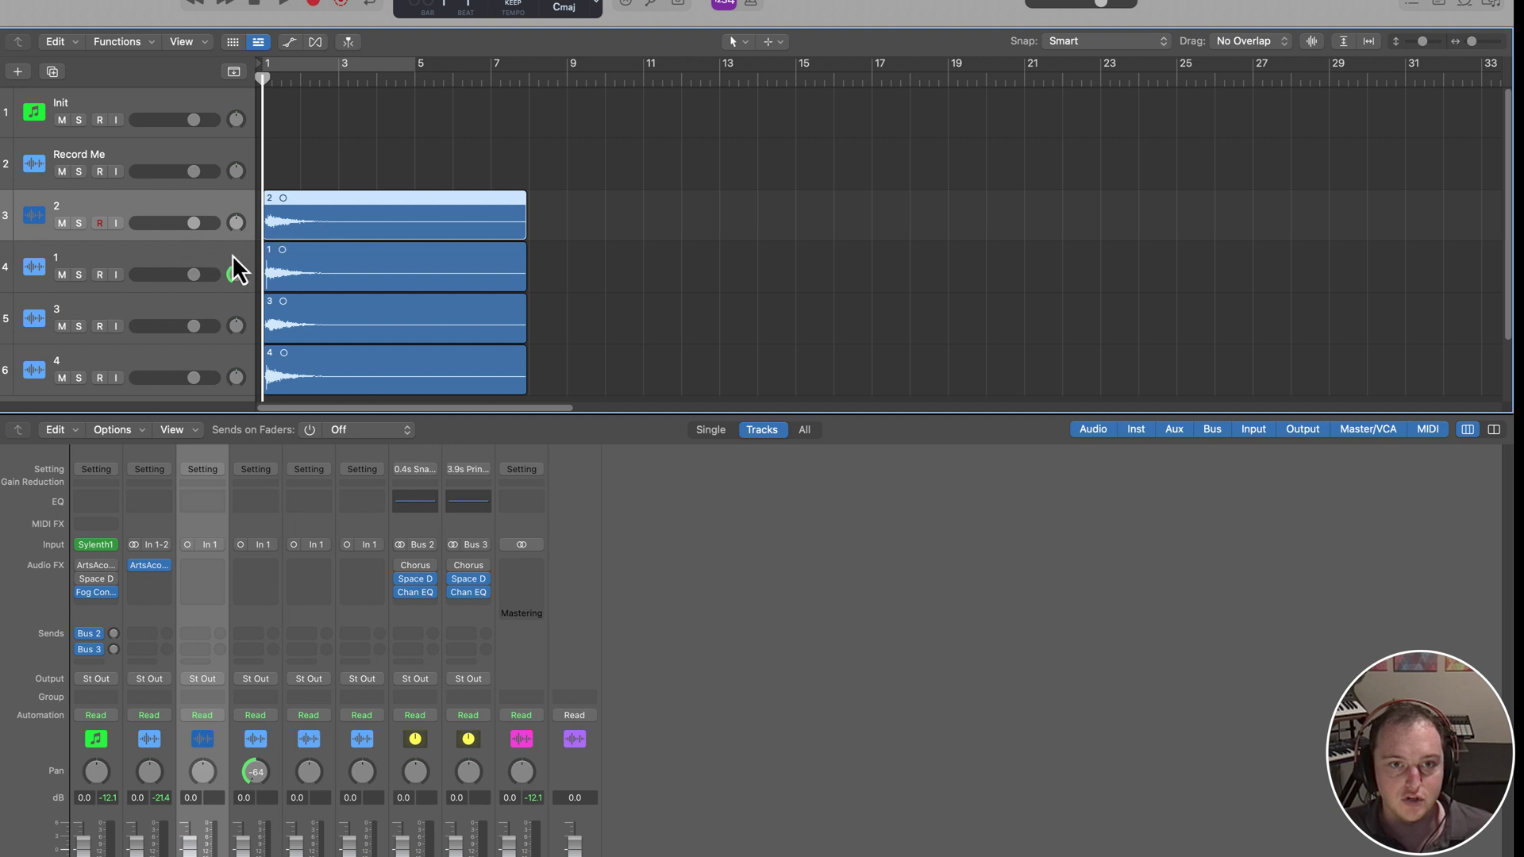
pyautogui.moveTo(236, 222); pyautogui.dragTo(289, 102)
pyautogui.moveTo(224, 211); pyautogui.dragTo(227, 473)
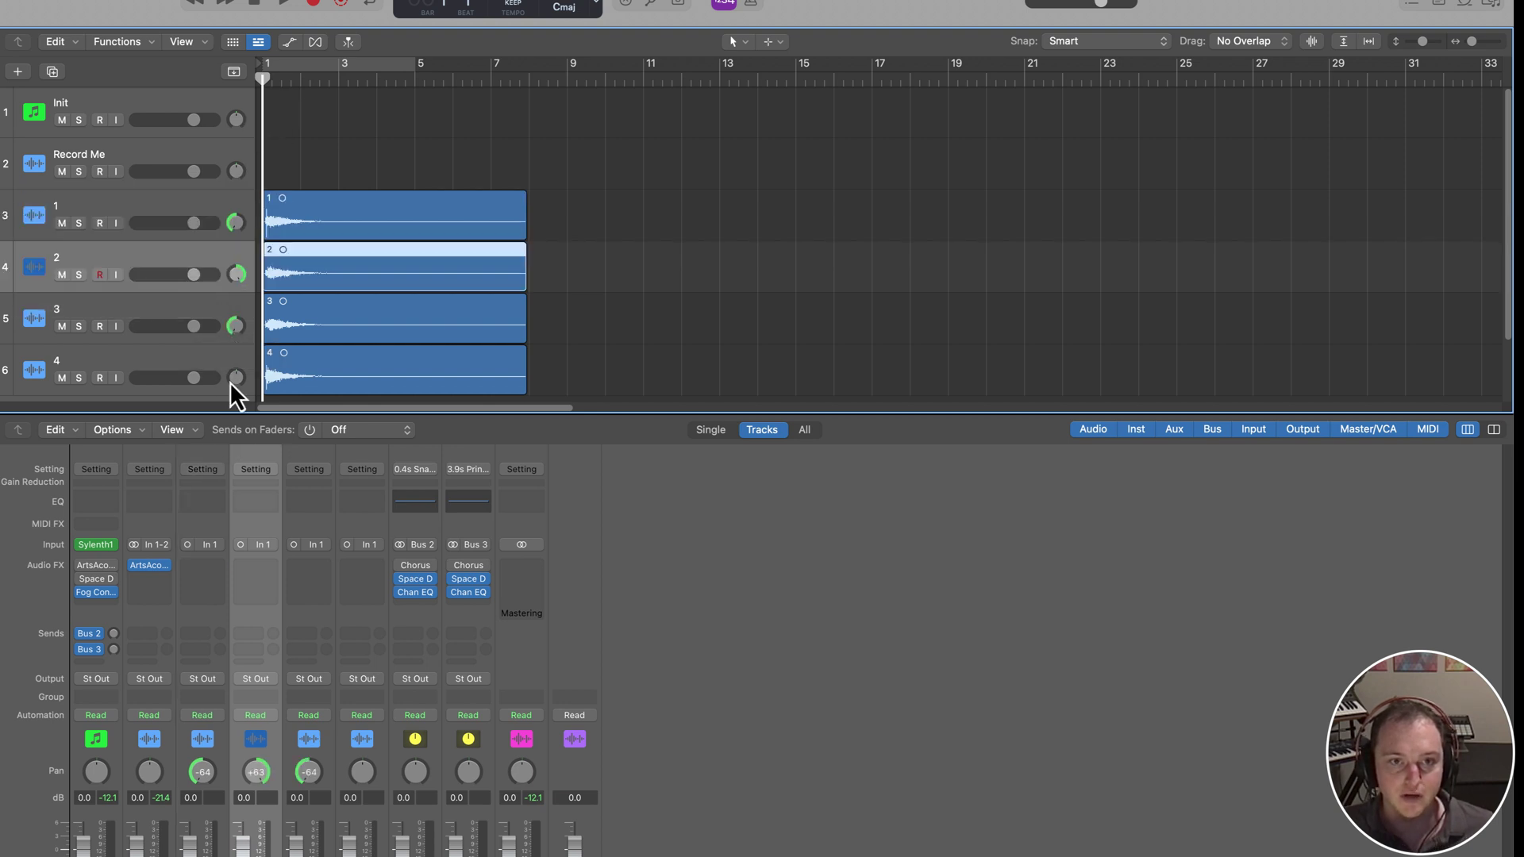
pyautogui.moveTo(231, 384); pyautogui.dragTo(265, 136)
pyautogui.scroll(-2, 484, 239)
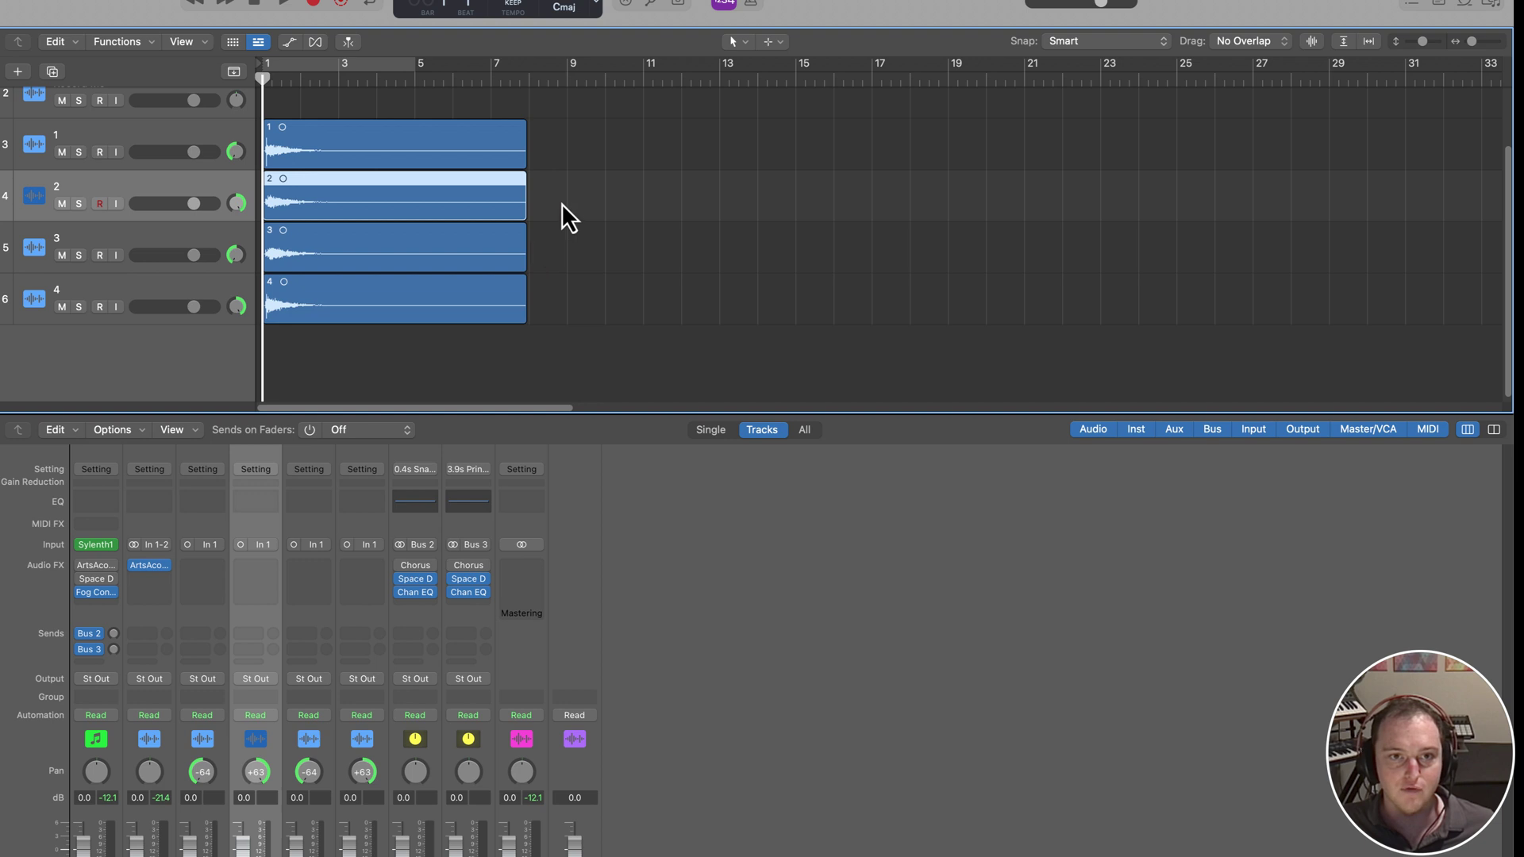
pyautogui.click(111, 136)
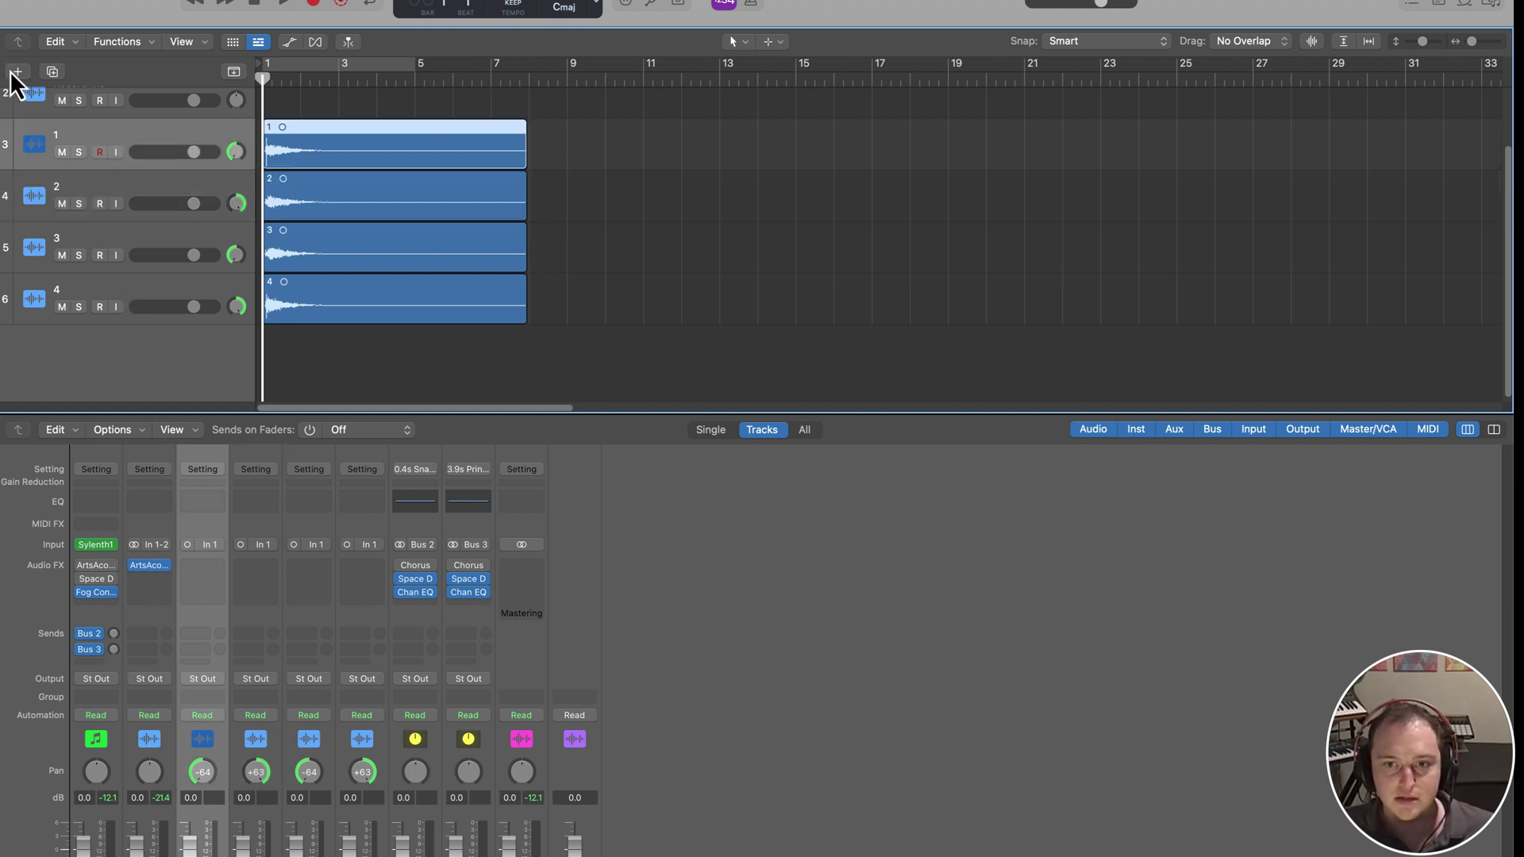
# Move regions 3 and 4 together to start at bar 8, and set the cycle range from bar 1 to bar 8
pyautogui.click(365, 306)
pyautogui.keyDown('shift'); pyautogui.click(365, 262); pyautogui.keyUp('shift')
pyautogui.moveTo(365, 262); pyautogui.dragTo(631, 251)
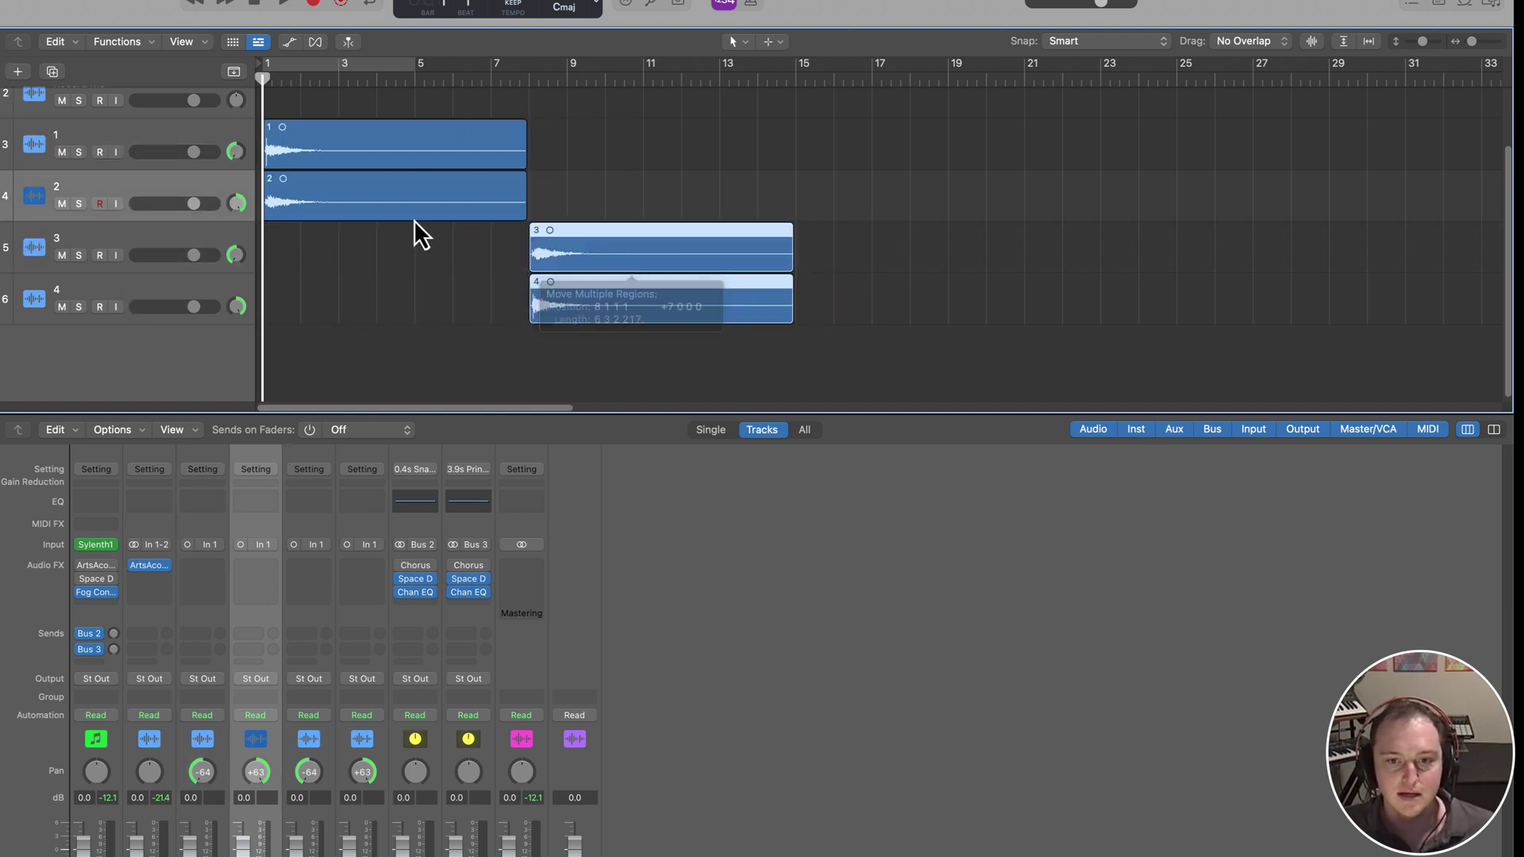
pyautogui.scroll(2, 419, 234)
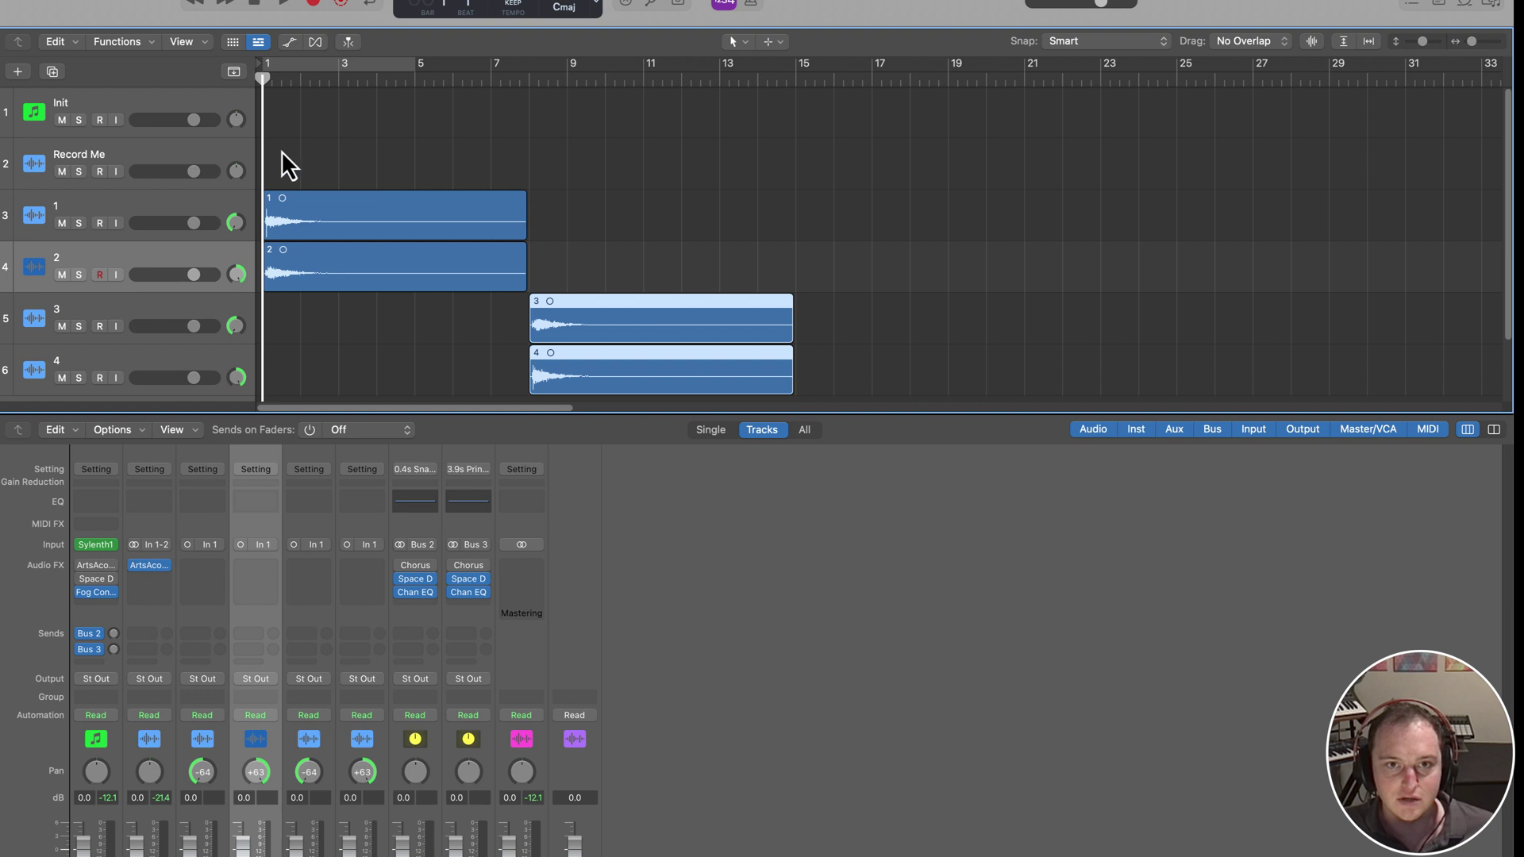
pyautogui.moveTo(276, 68); pyautogui.dragTo(529, 73)
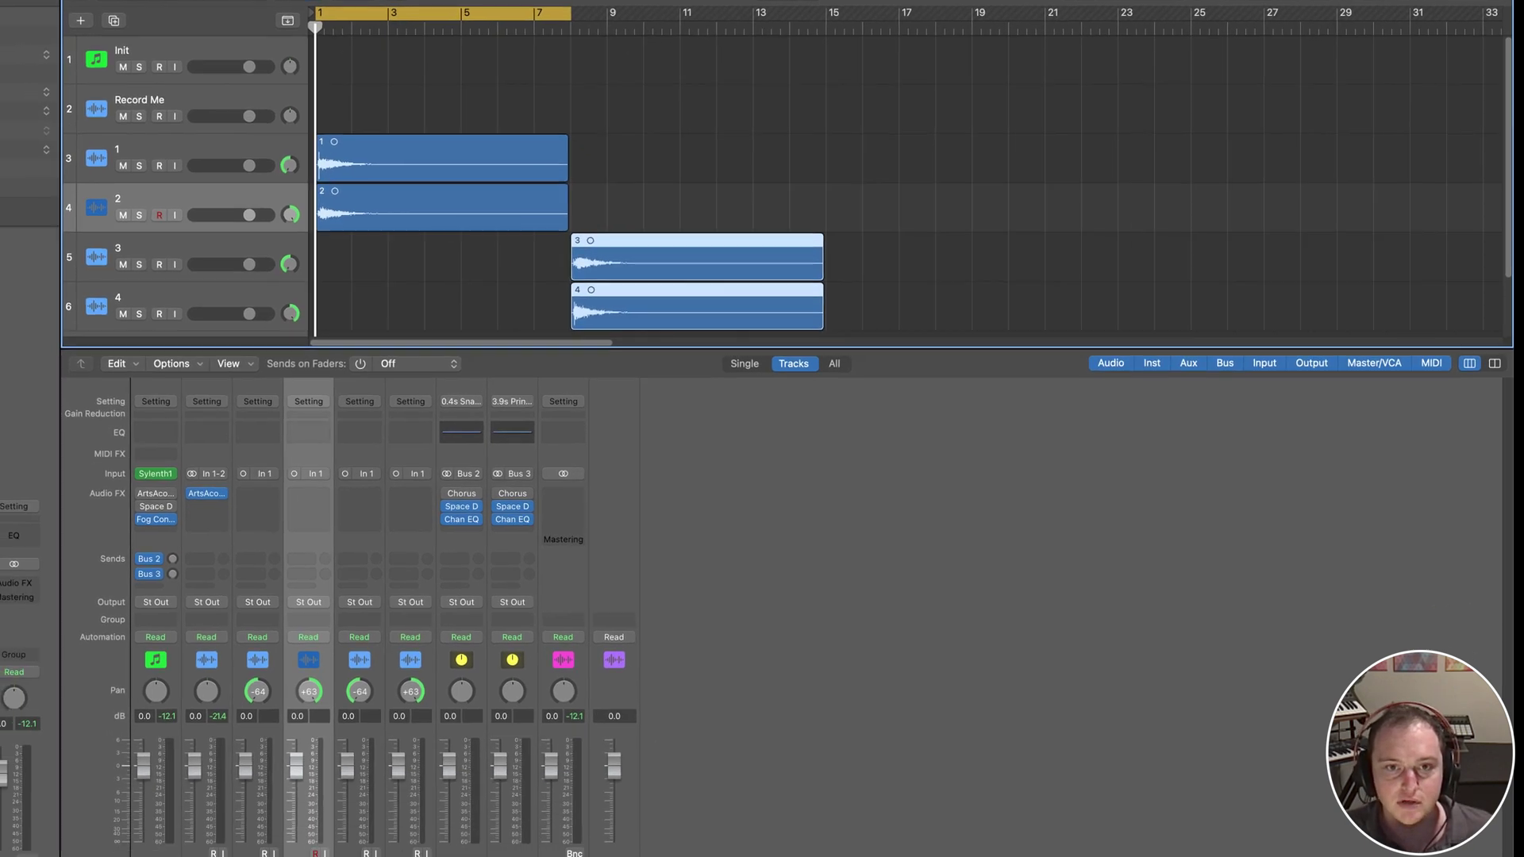
# Start a bounce of the cycle range and set the PCM file format to Wave
pyautogui.press('super+b')
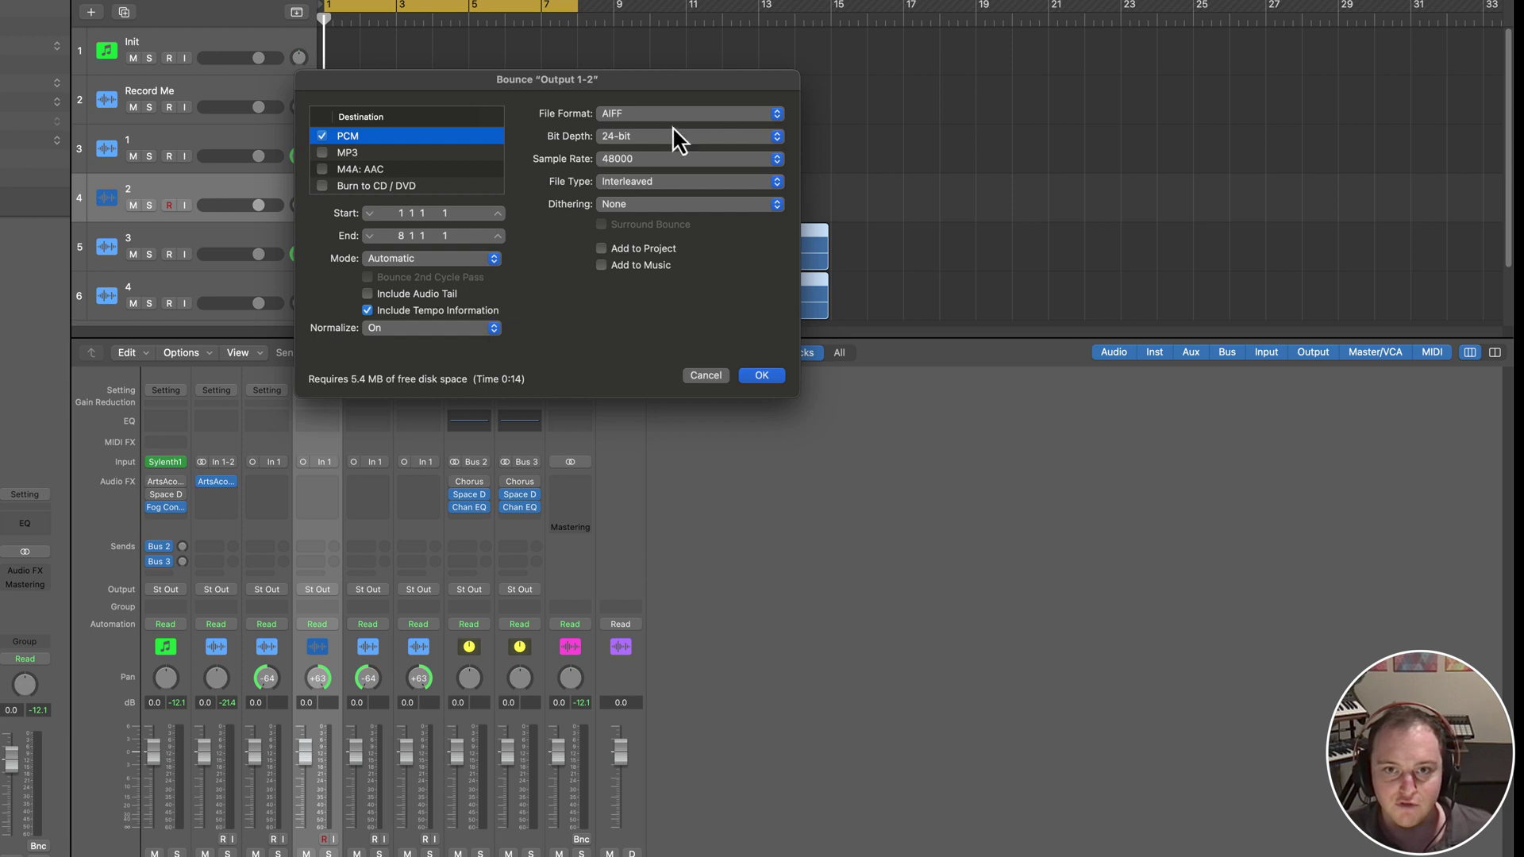
pyautogui.click(710, 116)
pyautogui.click(685, 131)
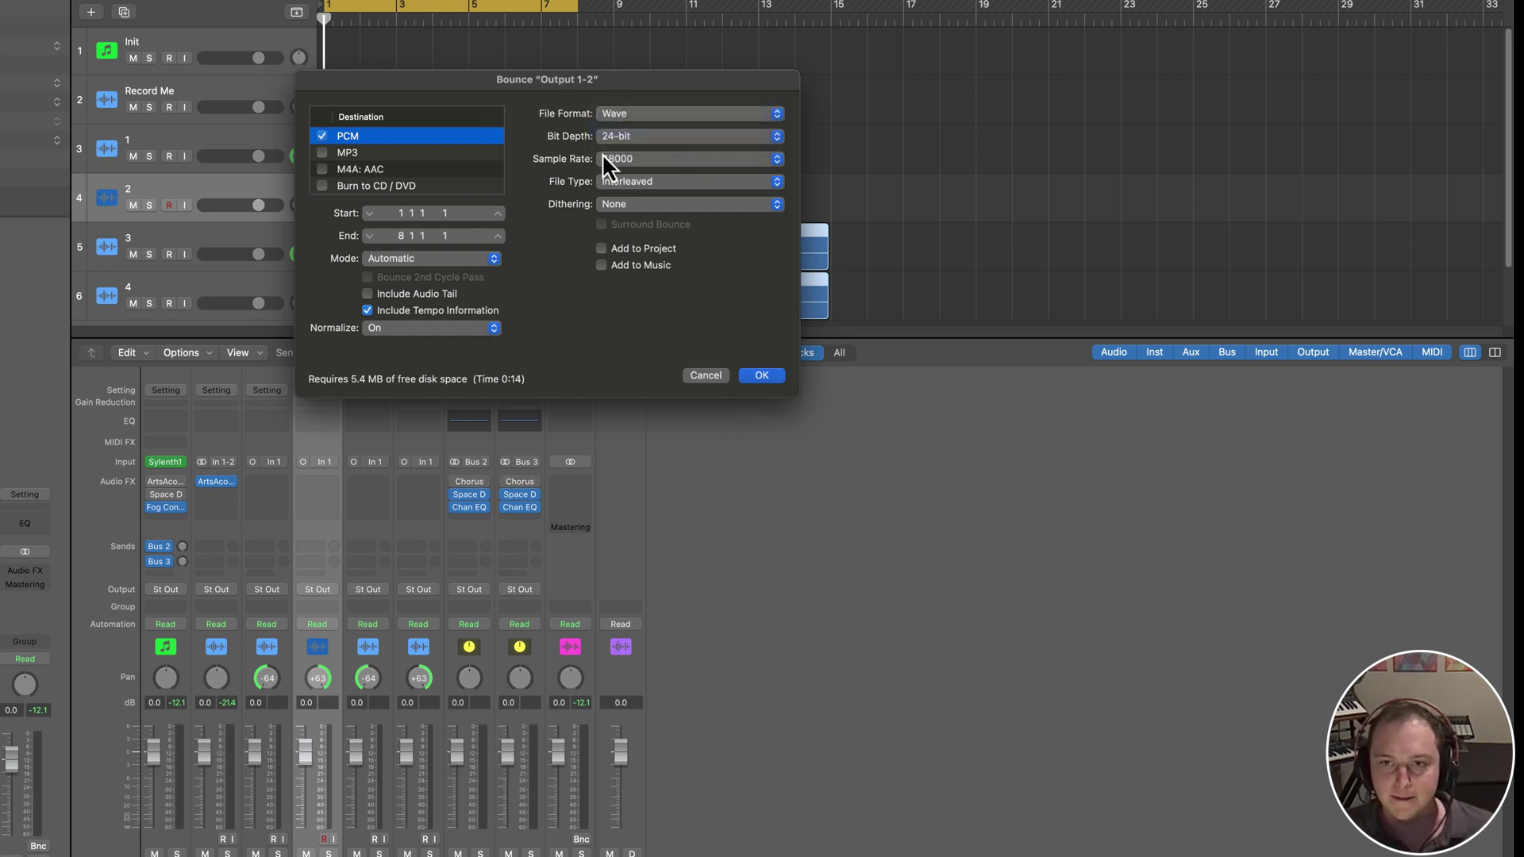
pyautogui.moveTo(528, 78); pyautogui.dragTo(1099, 24)
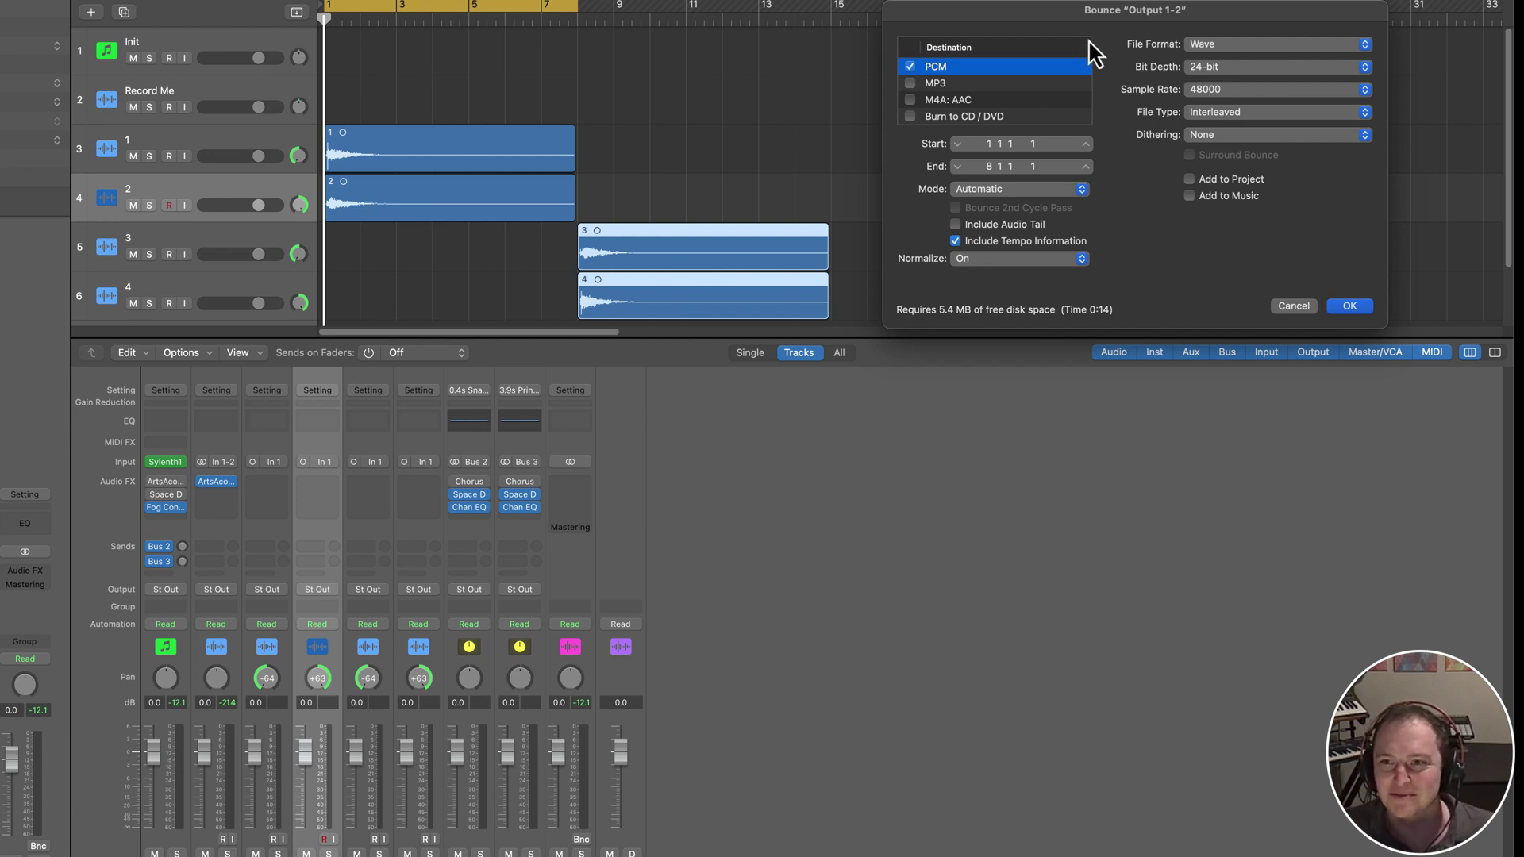
# Bounce regions 1 and 2 to the IRs folder in Downloads under the name IR-L
pyautogui.click(1348, 307)
pyautogui.click(302, 164)
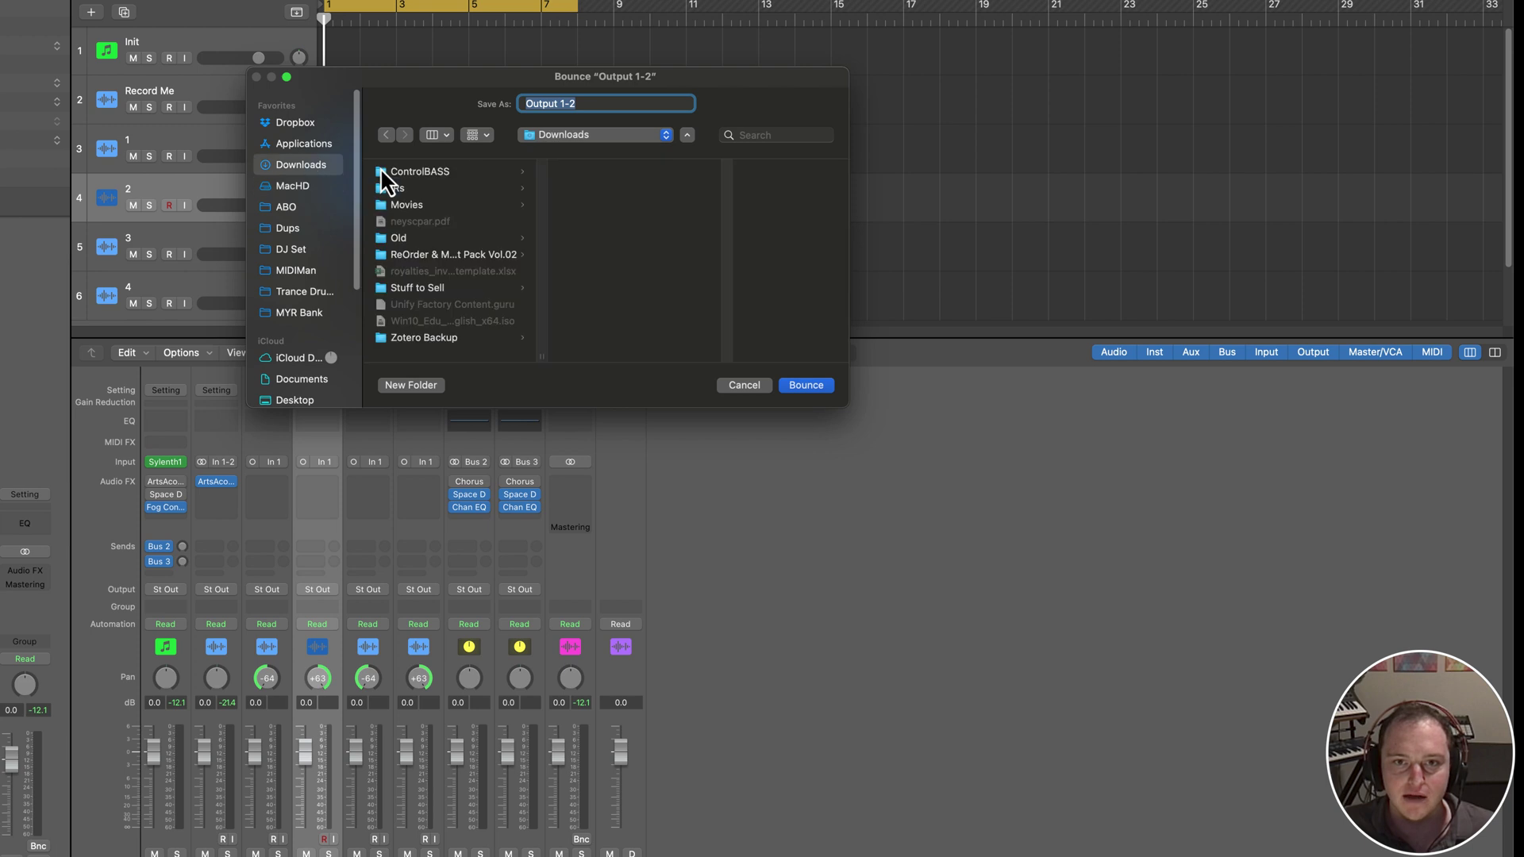
pyautogui.click(428, 188)
pyautogui.moveTo(605, 112); pyautogui.dragTo(417, 102)
pyautogui.click(419, 98)
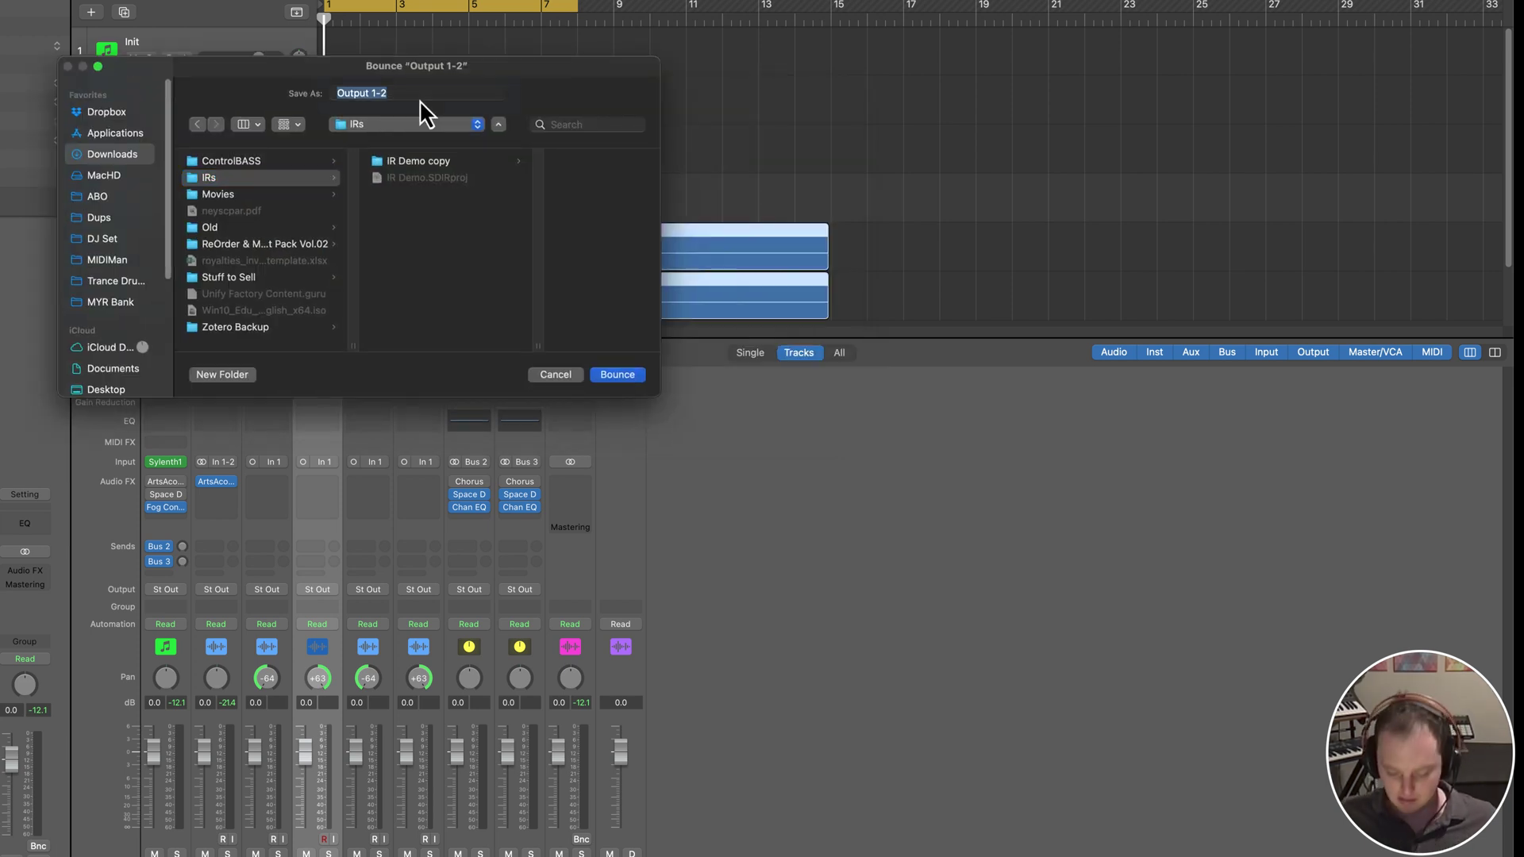
pyautogui.write('IR')
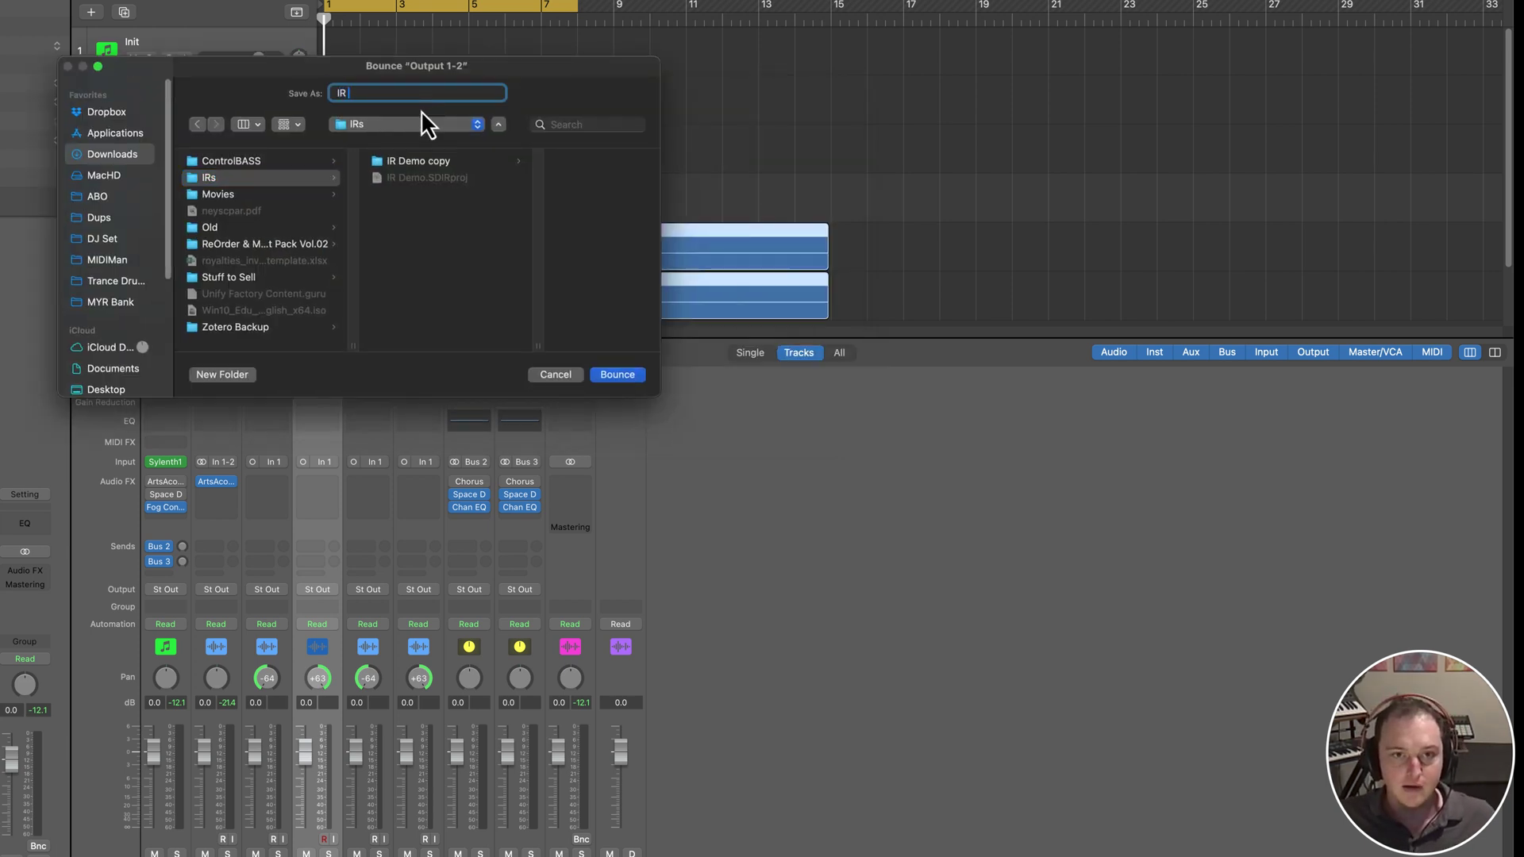
pyautogui.write('-L')
pyautogui.press('Return')
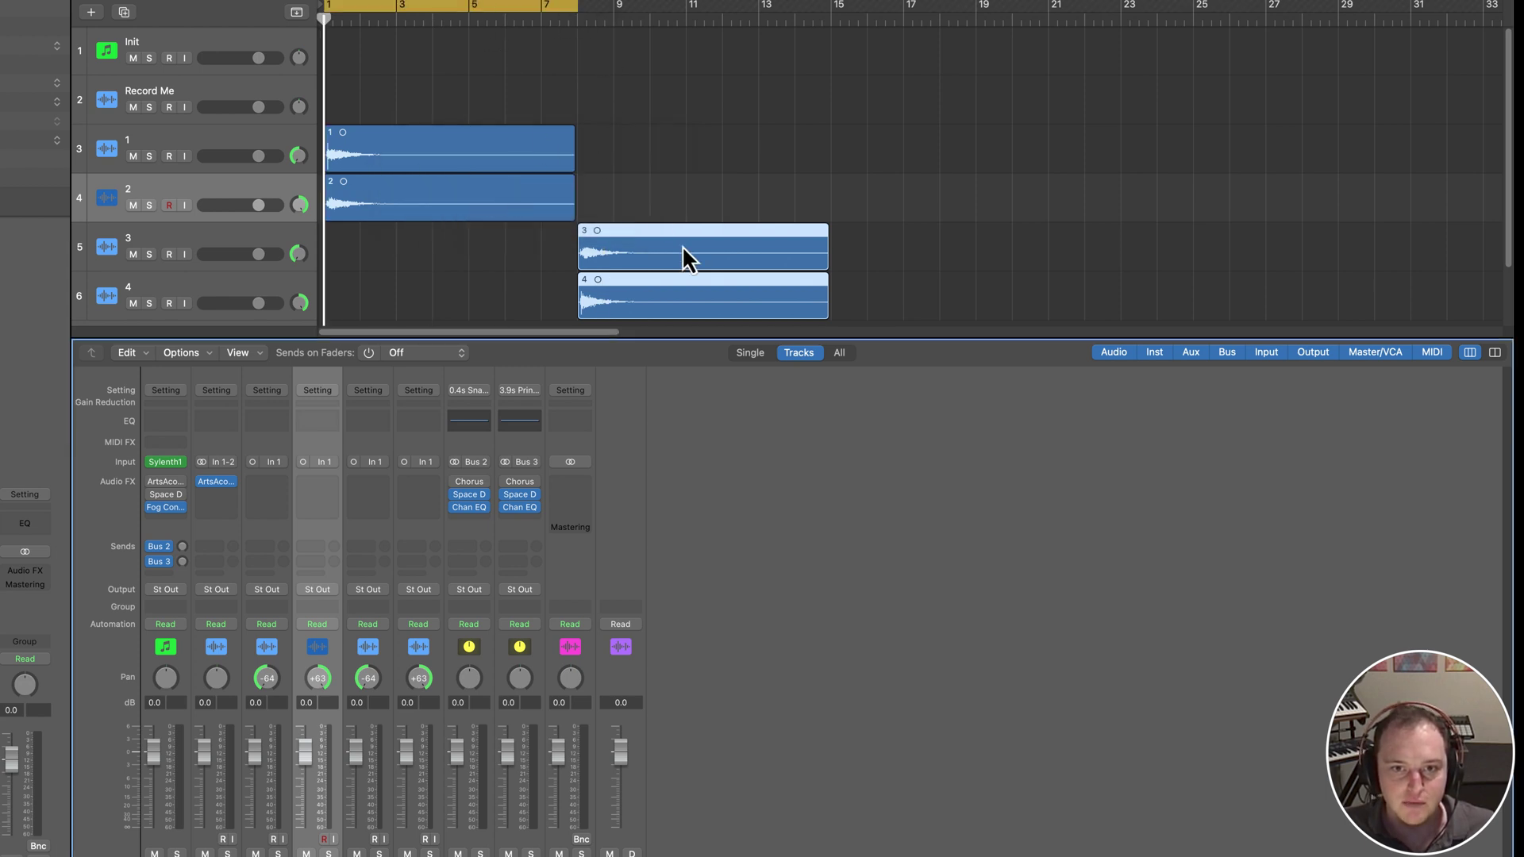
# Move regions 3 and 4 back to bar 1, and shift regions 1 and 2 beyond the end of the cycle range
pyautogui.moveTo(683, 246); pyautogui.dragTo(415, 238)
pyautogui.click(405, 142)
pyautogui.keyDown('shift'); pyautogui.click(402, 190); pyautogui.keyUp('shift')
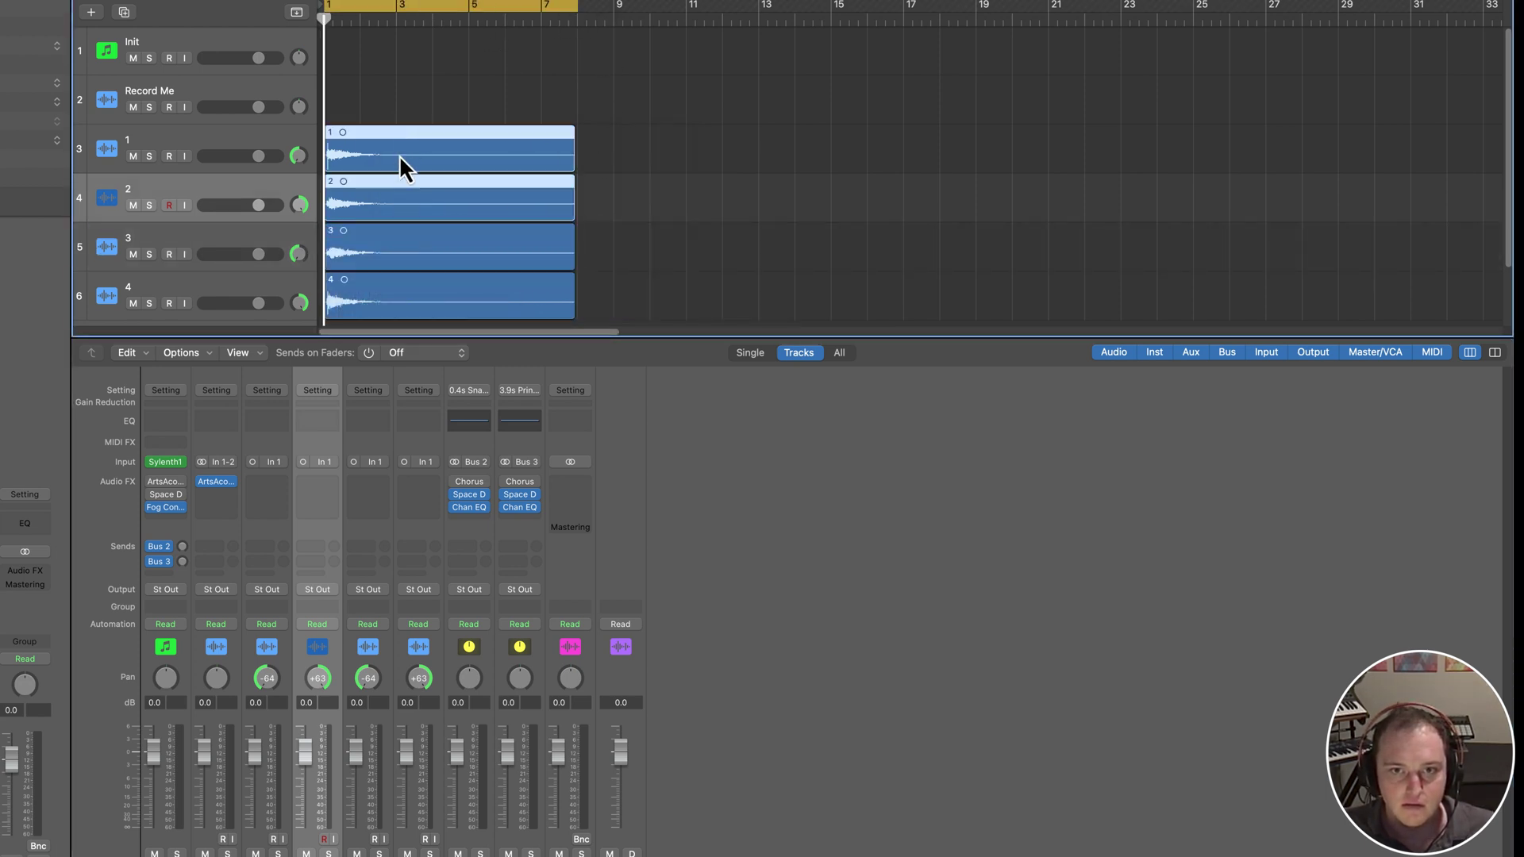
pyautogui.moveTo(402, 164); pyautogui.dragTo(826, 154)
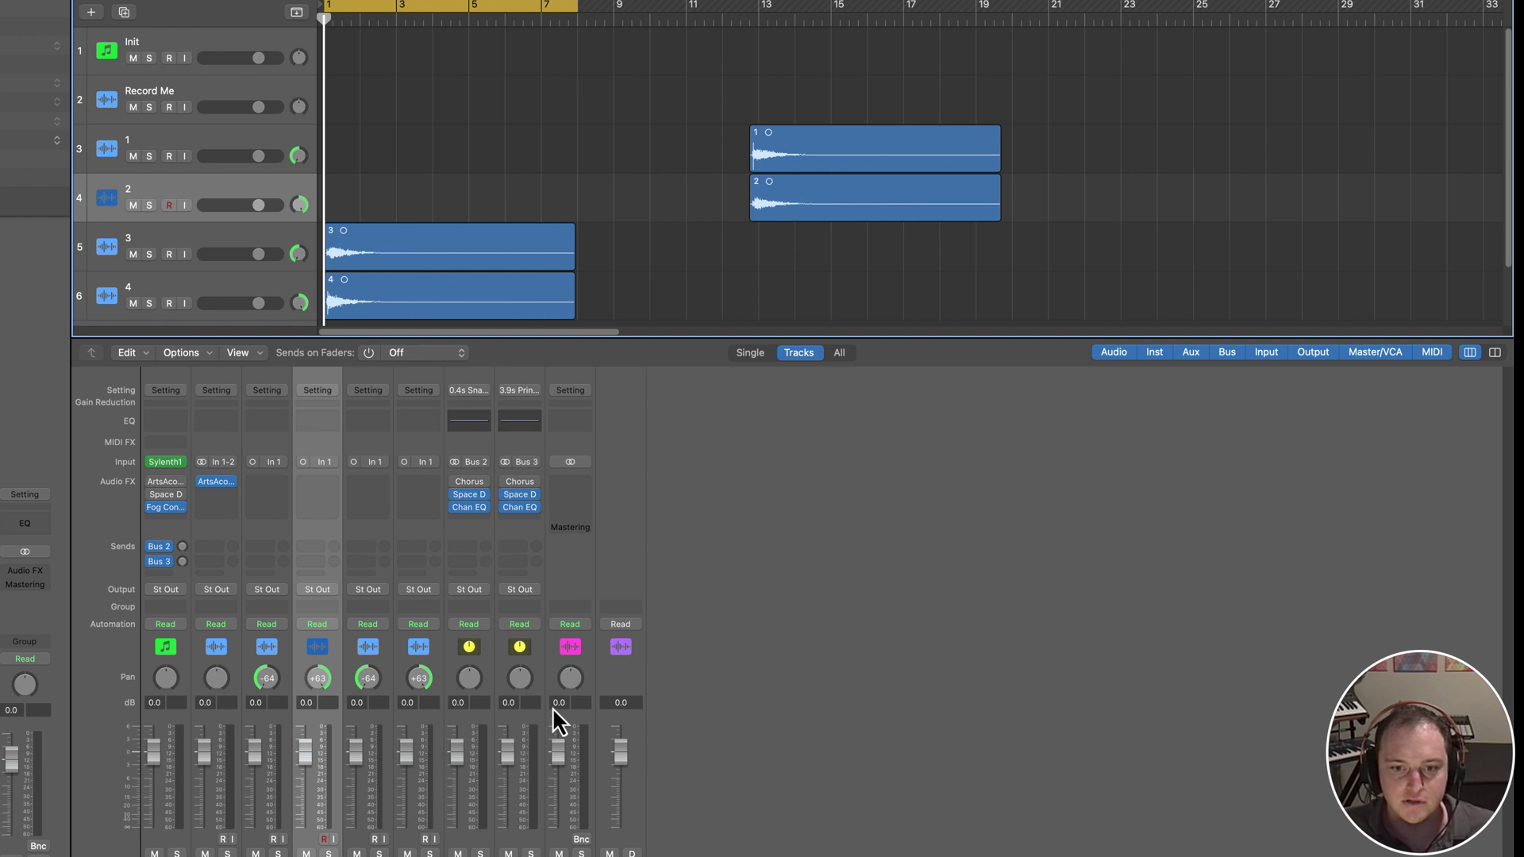
# Bounce regions 3 and 4 as a Wave file named IR-R in the IRs folder
pyautogui.click(584, 839)
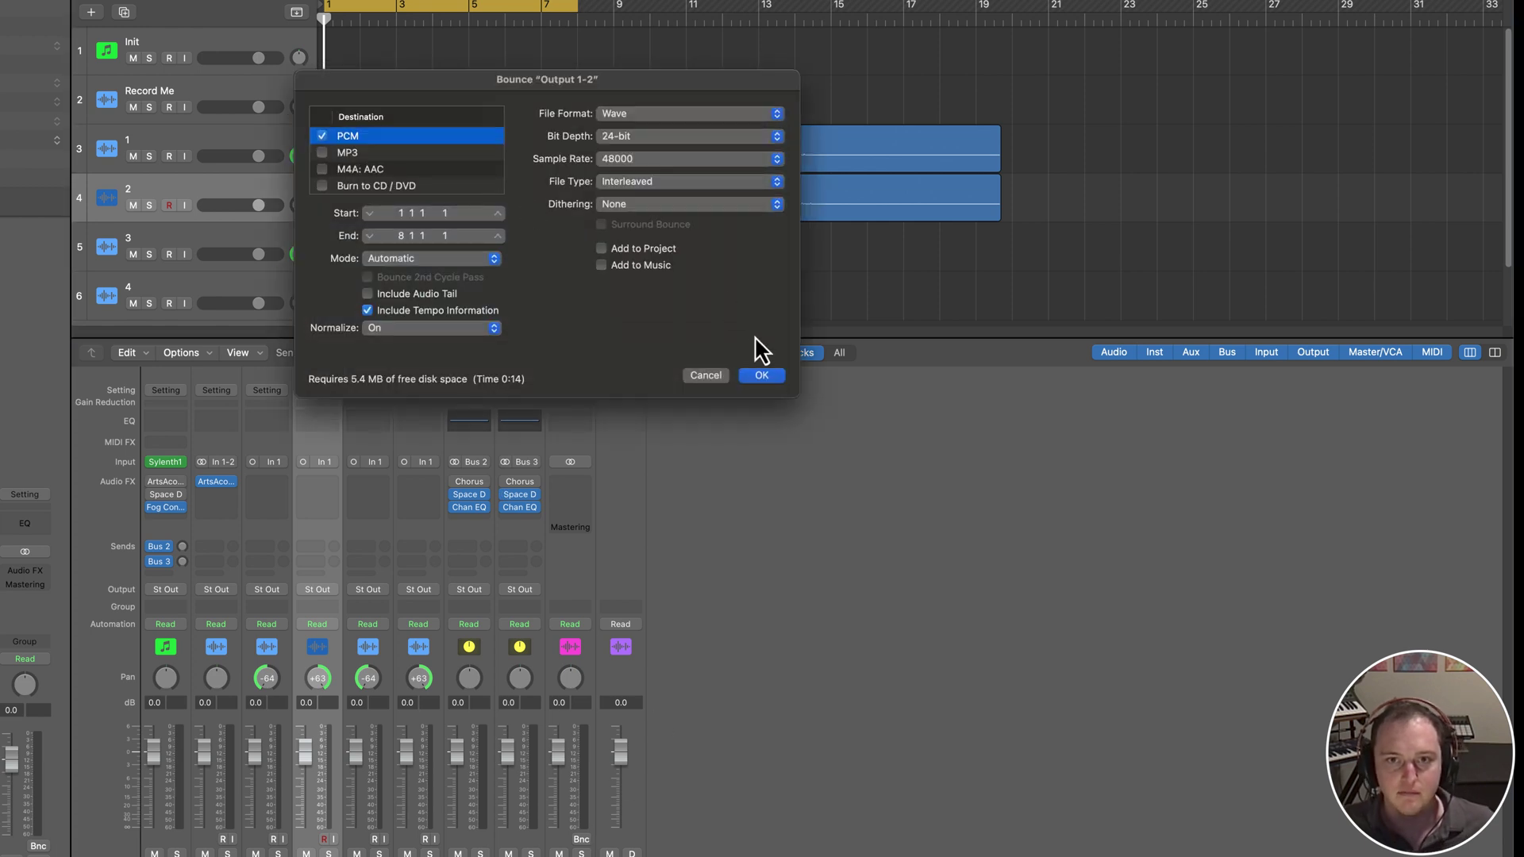
pyautogui.press('Return')
pyautogui.write('IR-R')
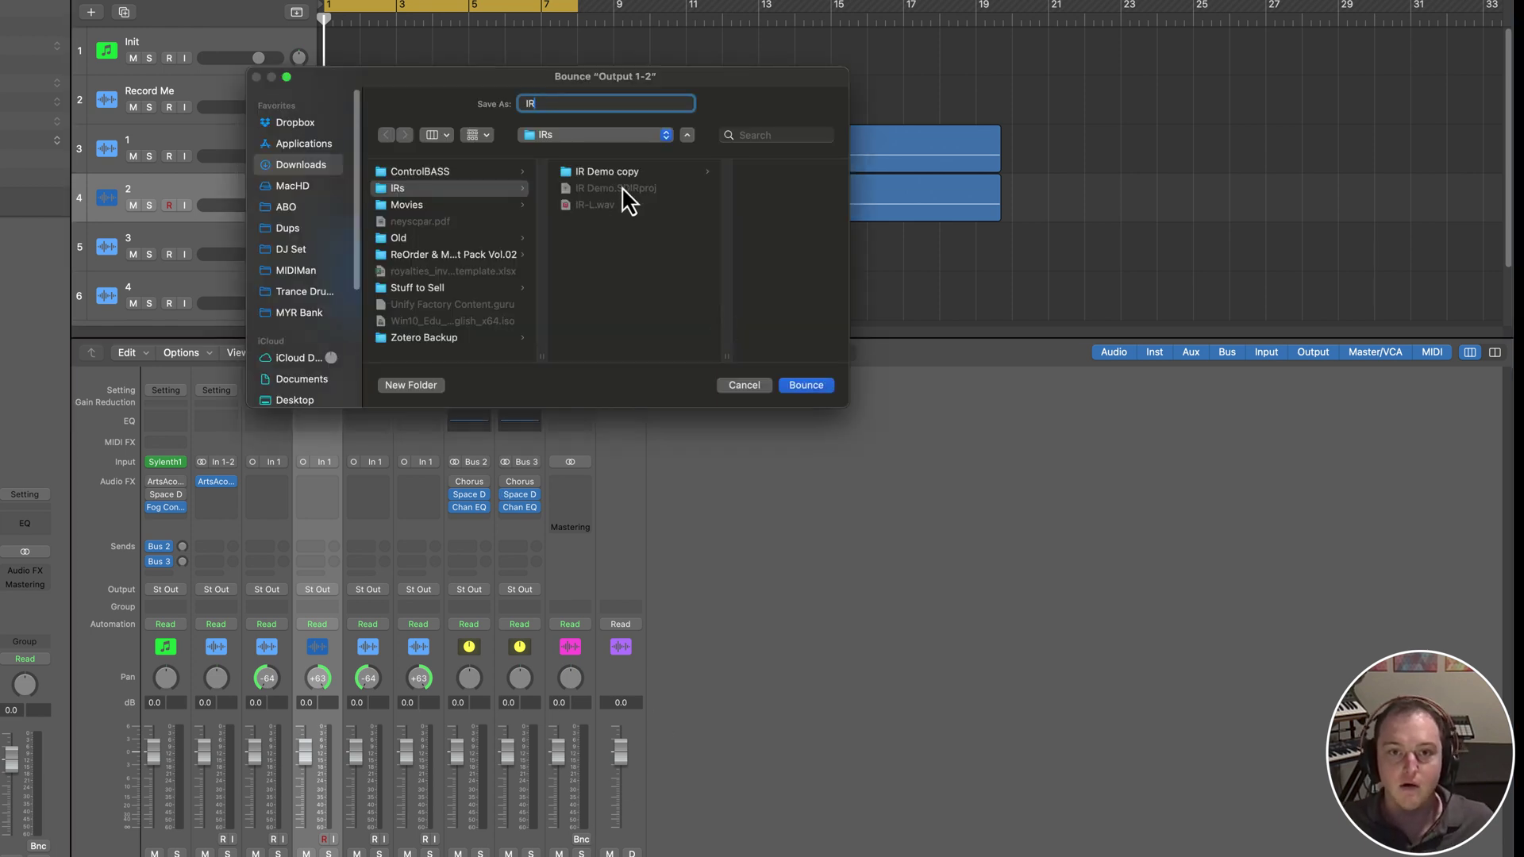
pyautogui.press('Return')
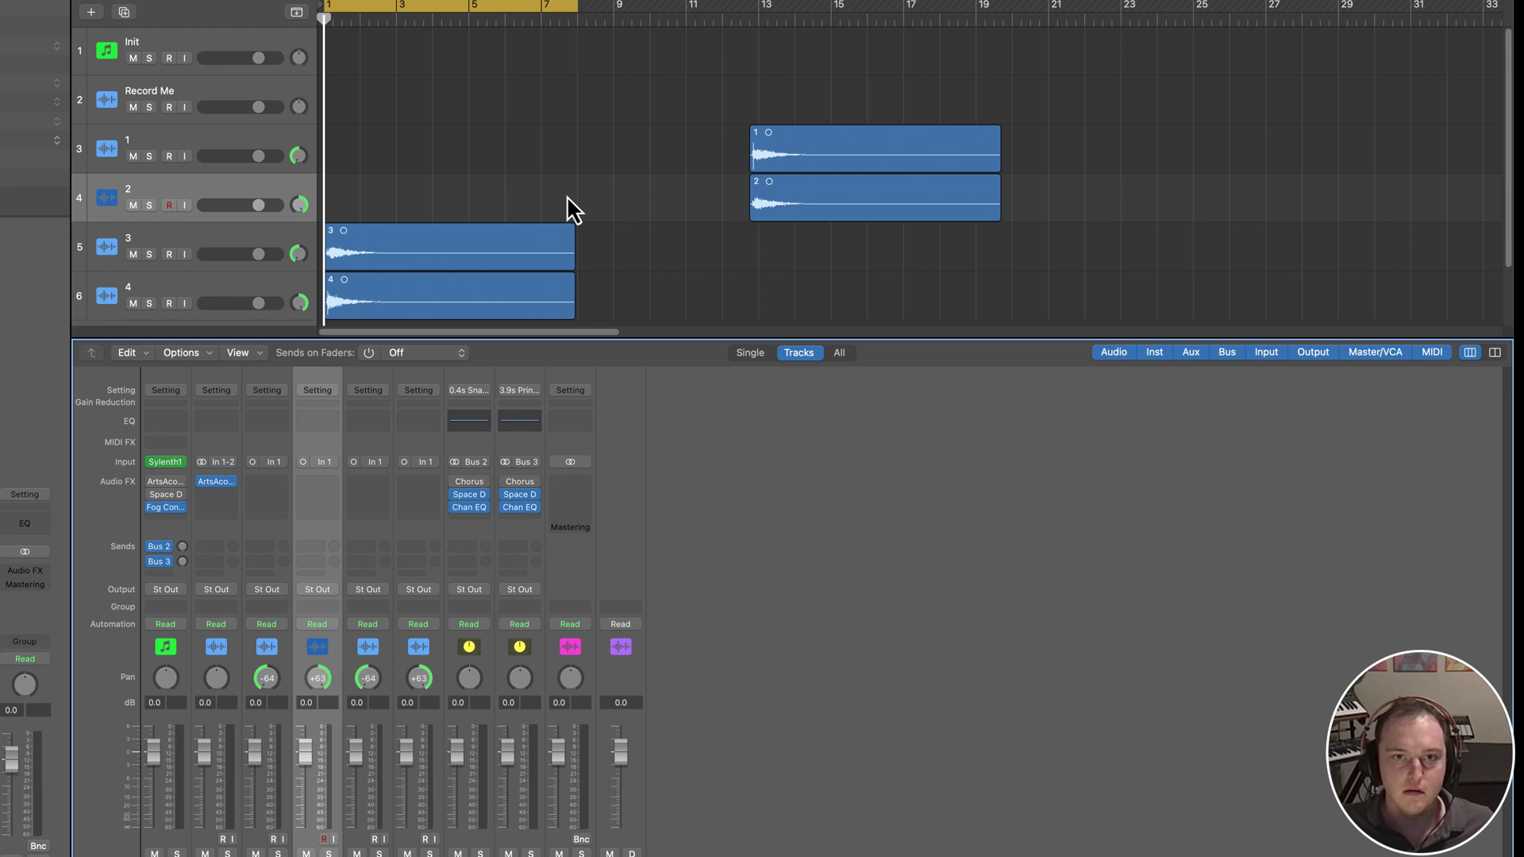
# Turn off the cycle range and delete all regions from the arrangement
pyautogui.click(453, 13)
pyautogui.press('super+a')
pyautogui.press('BackSpace')
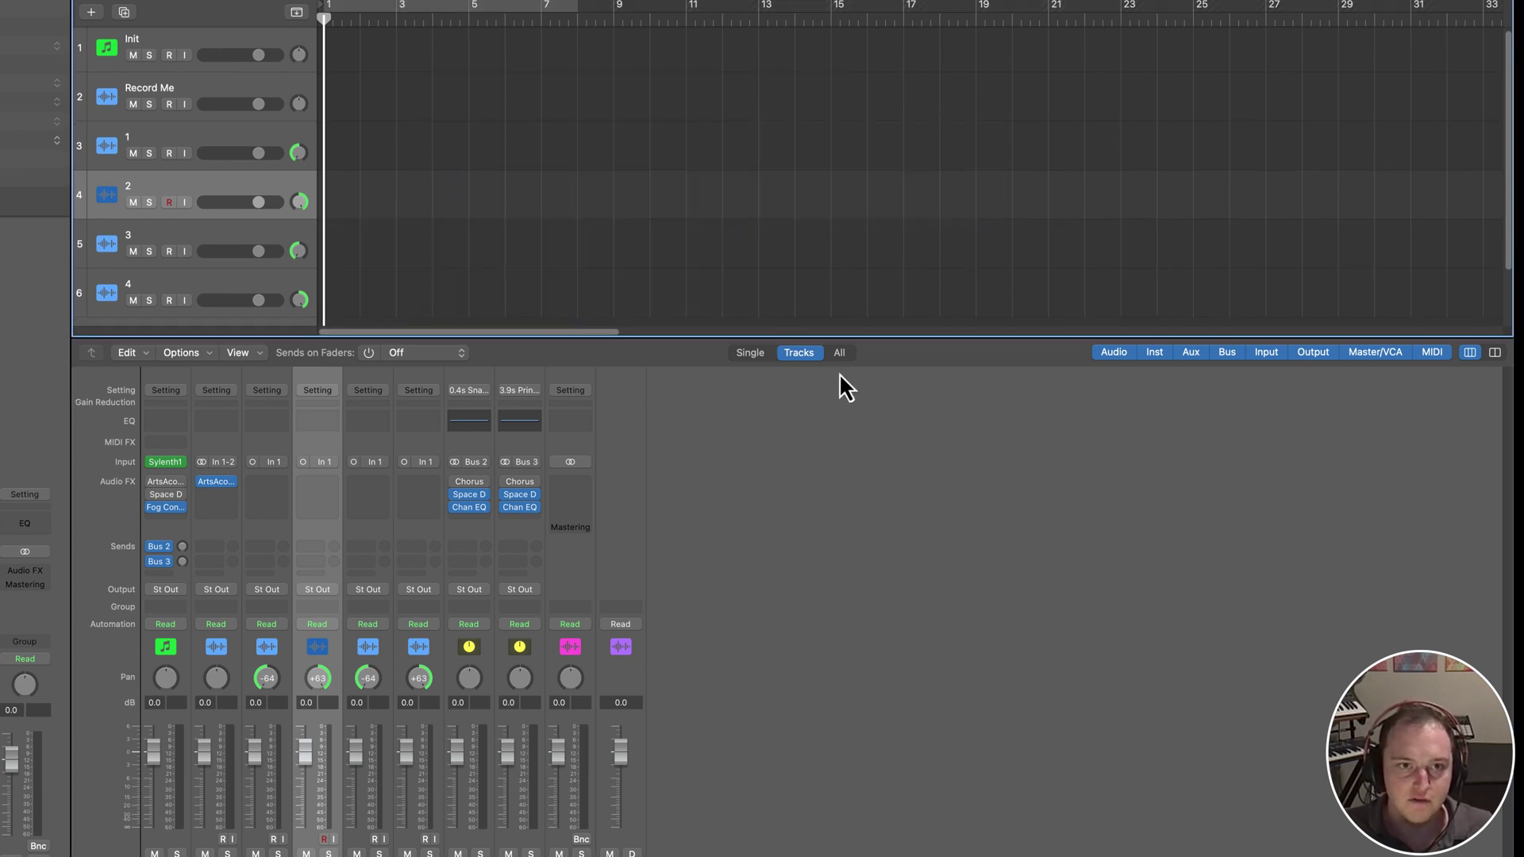
# Open Fog Convolver 2 on the Init track and load IR-L.wav from Finder's IRs folder into the IR 1 slot
pyautogui.click(171, 36)
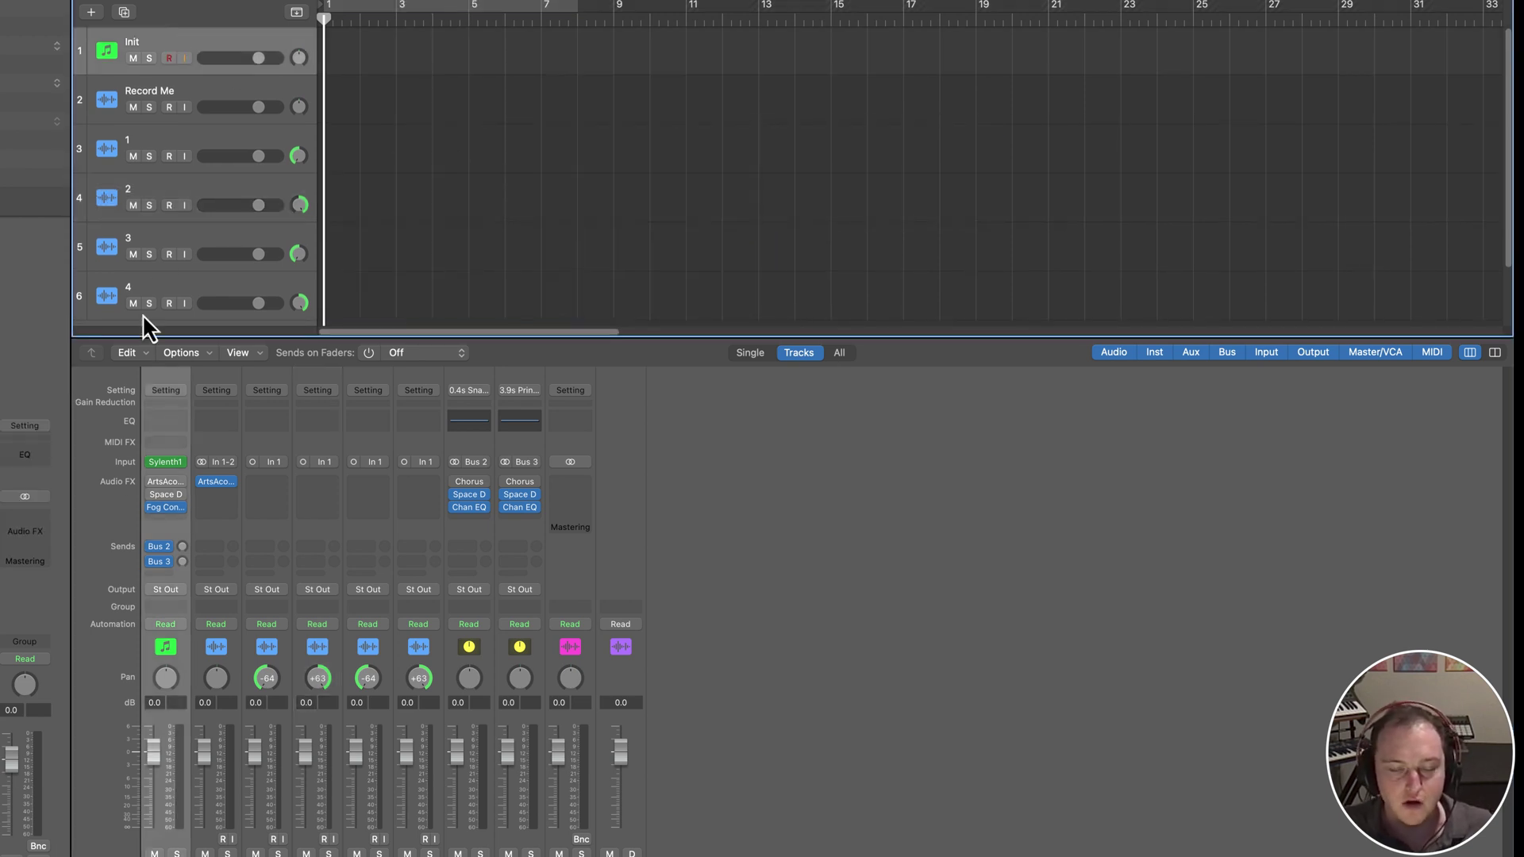
pyautogui.click(166, 508)
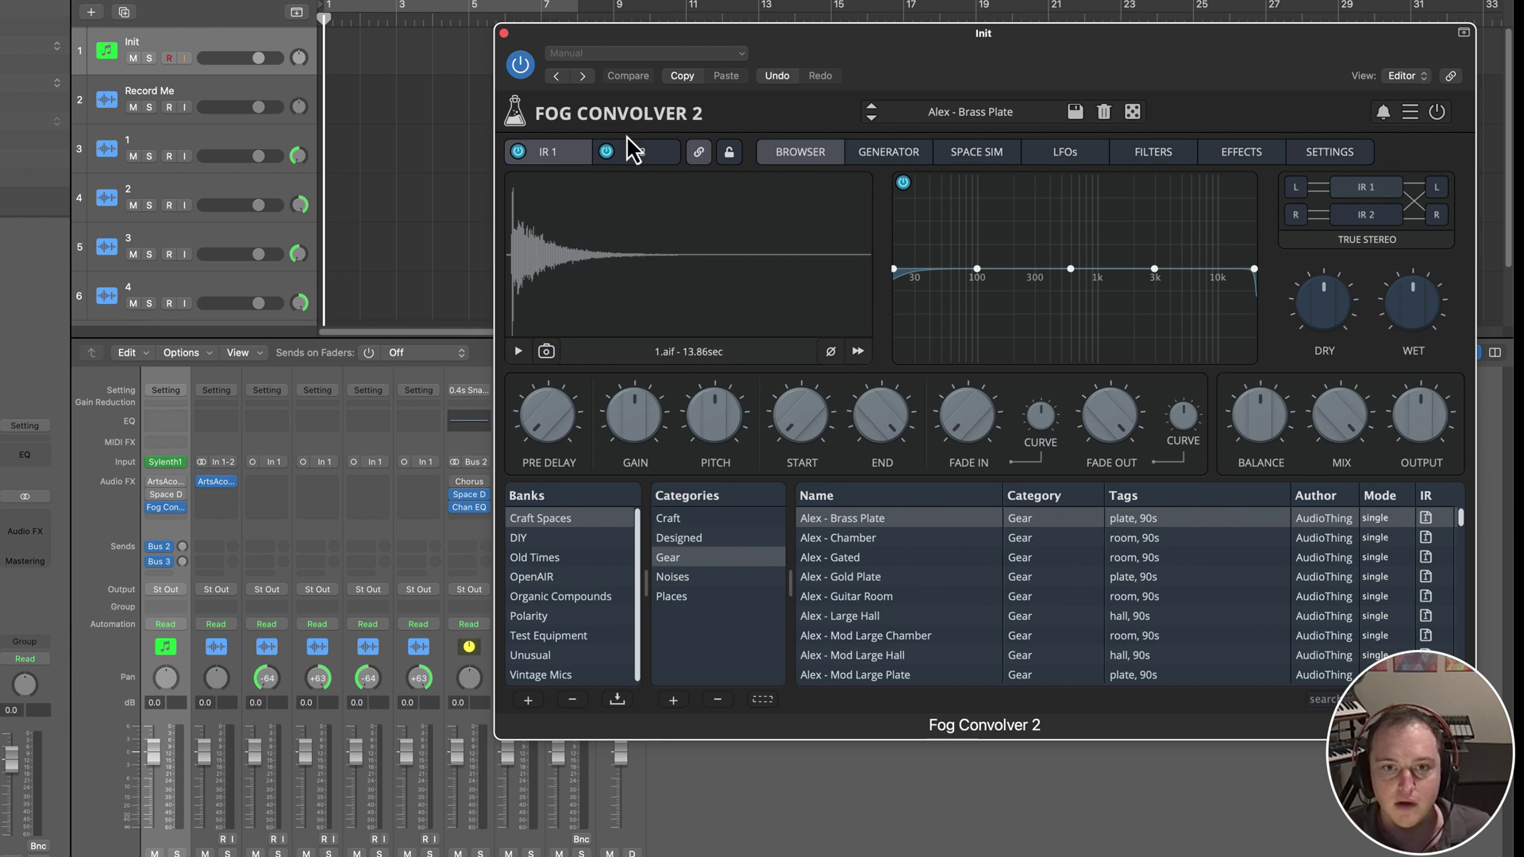
pyautogui.moveTo(860, 51); pyautogui.dragTo(429, 0)
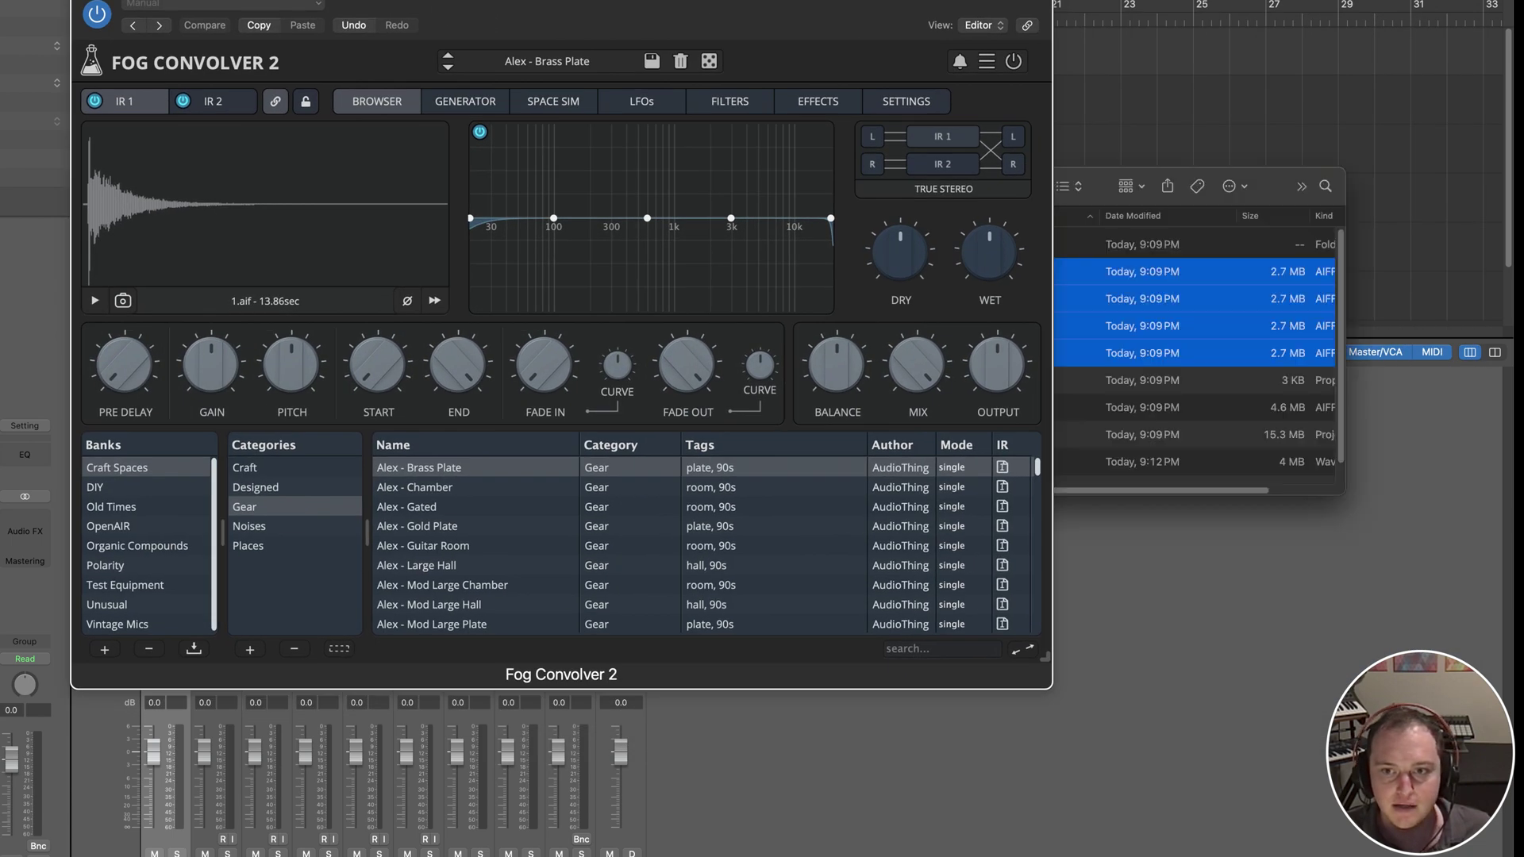
pyautogui.press('super+Tab')
pyautogui.click(876, 245)
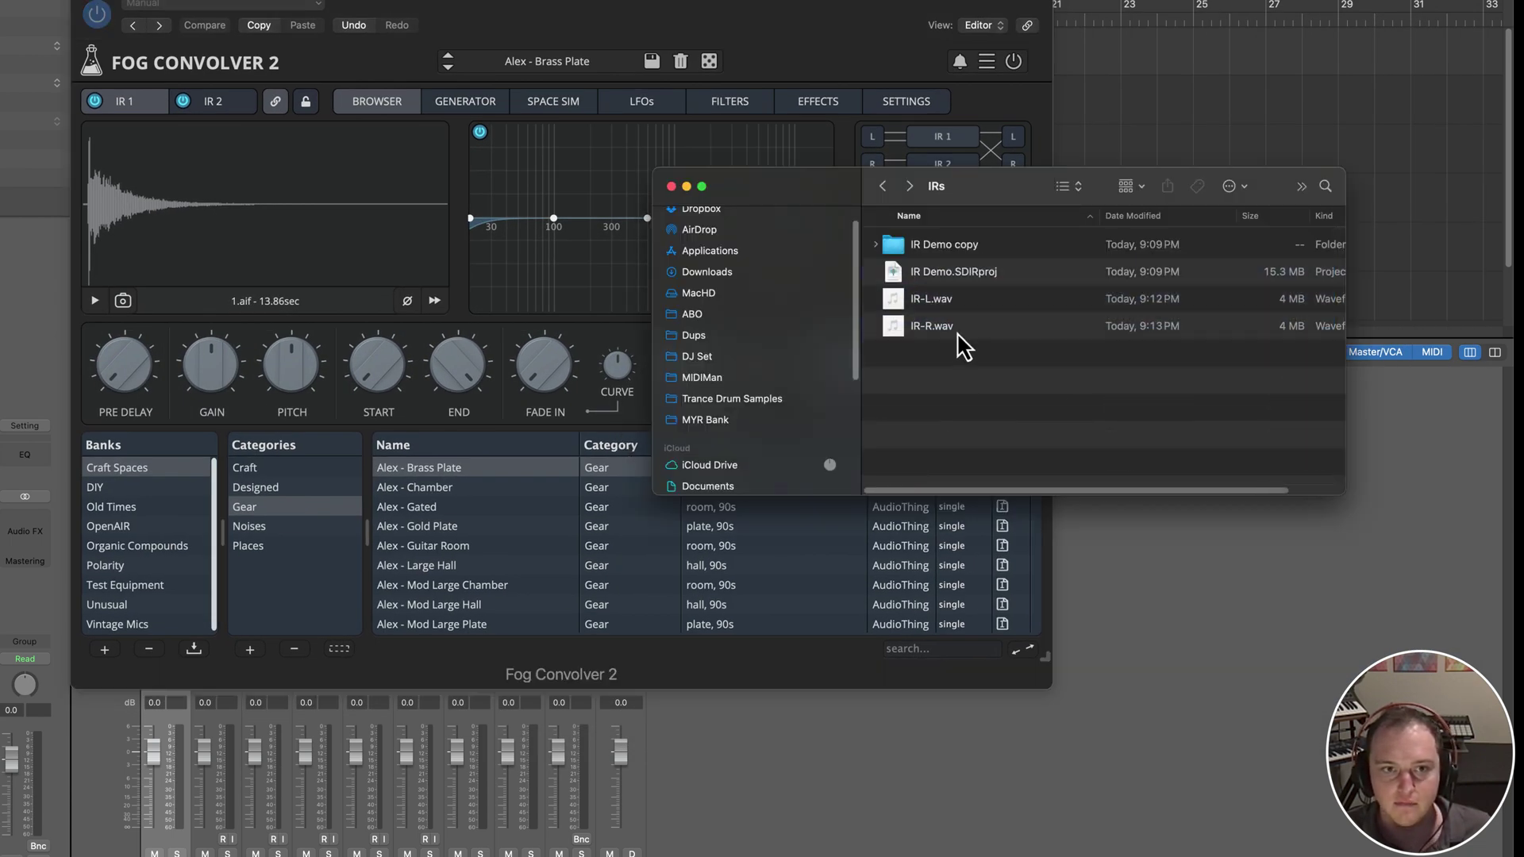
pyautogui.moveTo(936, 299); pyautogui.dragTo(318, 221)
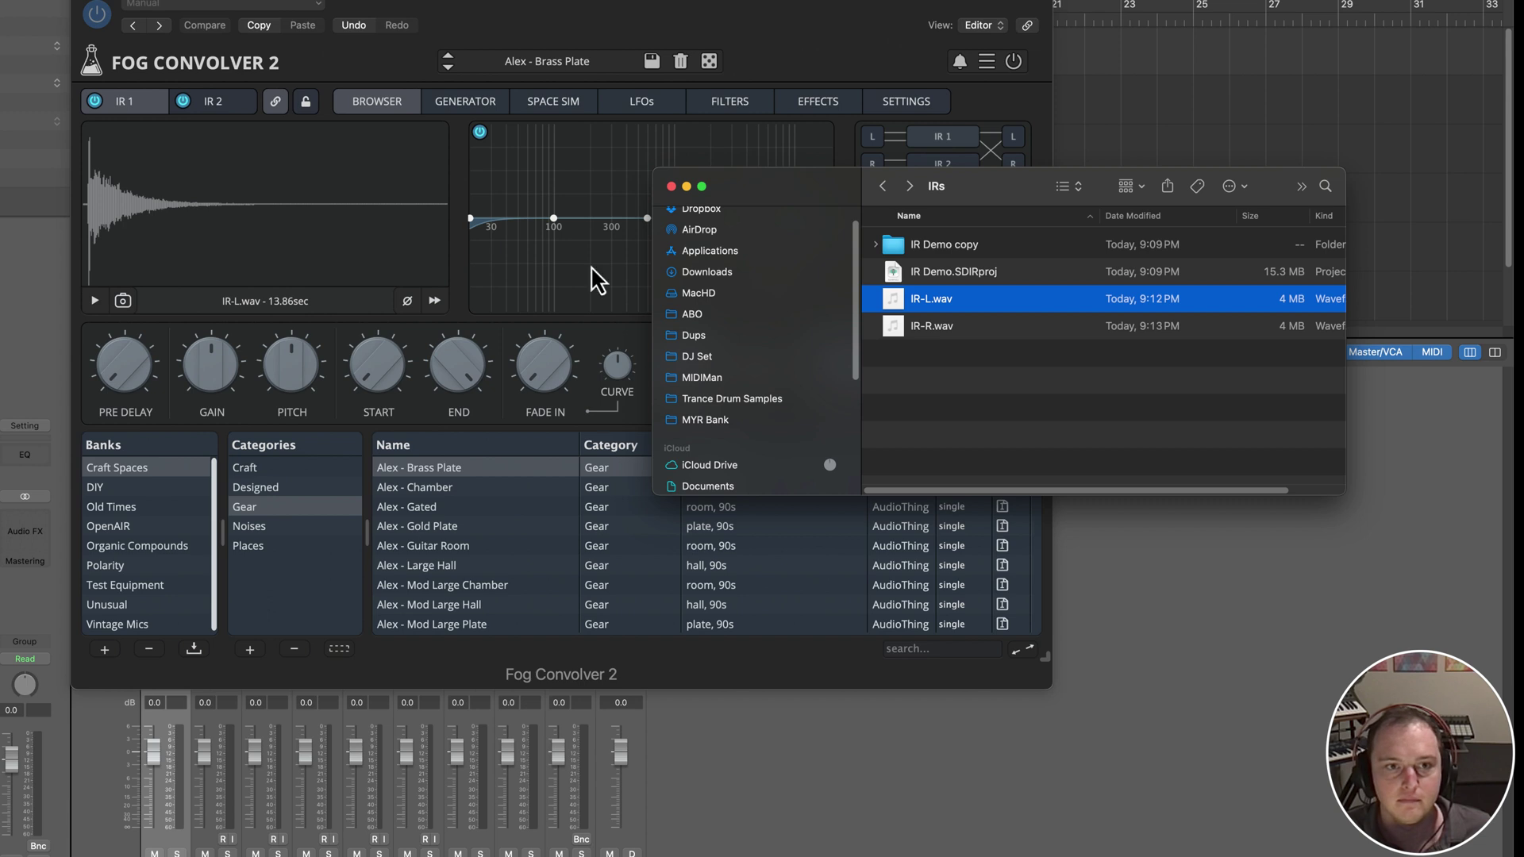
# Load IR-R.wav from the IRs folder into Fog Convolver 2's IR 2 slot and move the Finder window aside
pyautogui.click(212, 101)
pyautogui.click(1153, 393)
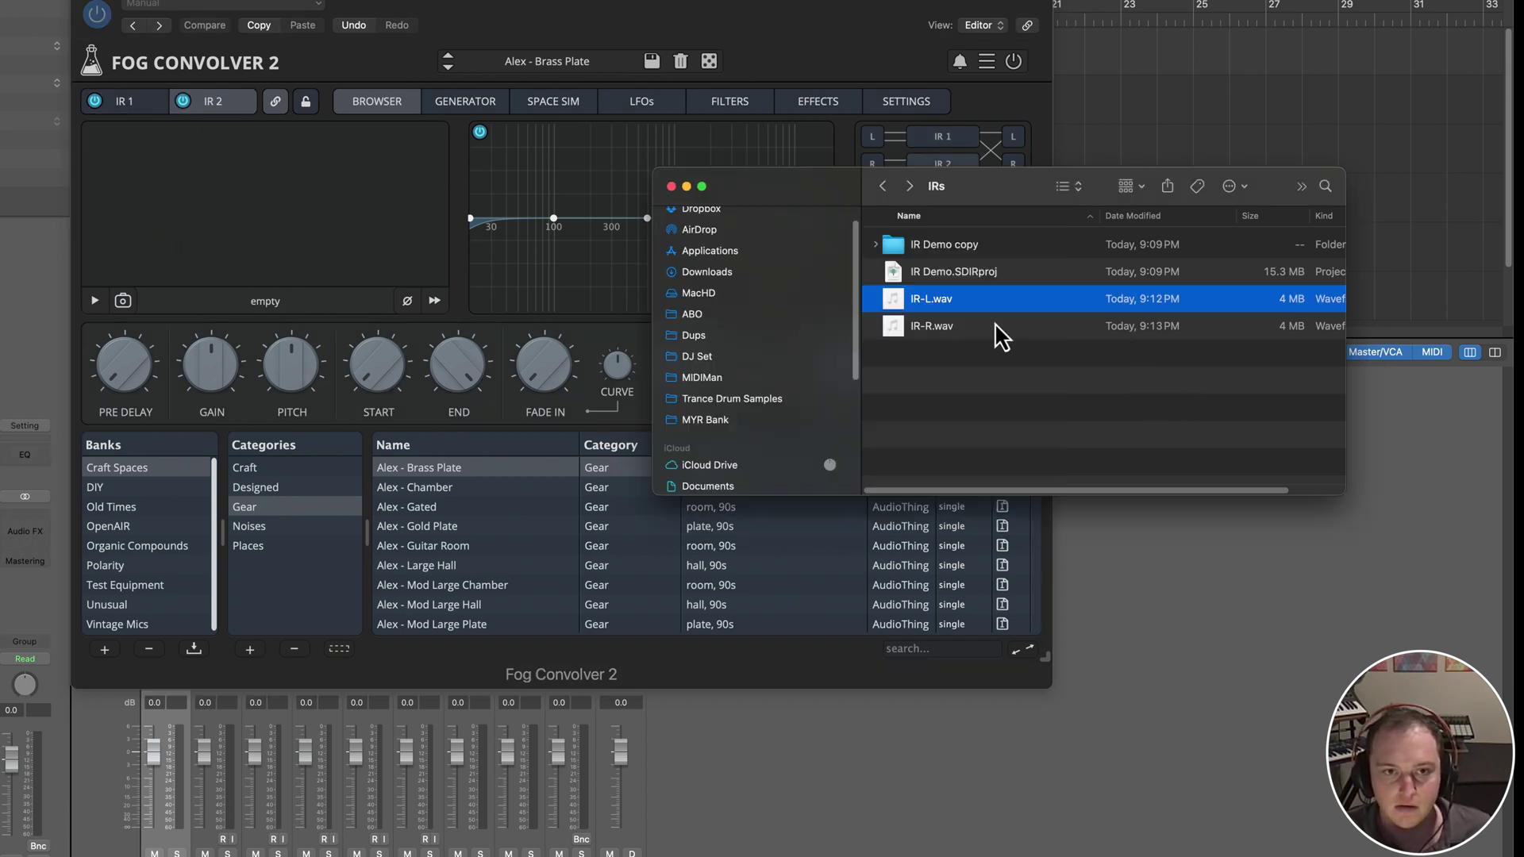
pyautogui.moveTo(941, 327); pyautogui.dragTo(279, 222)
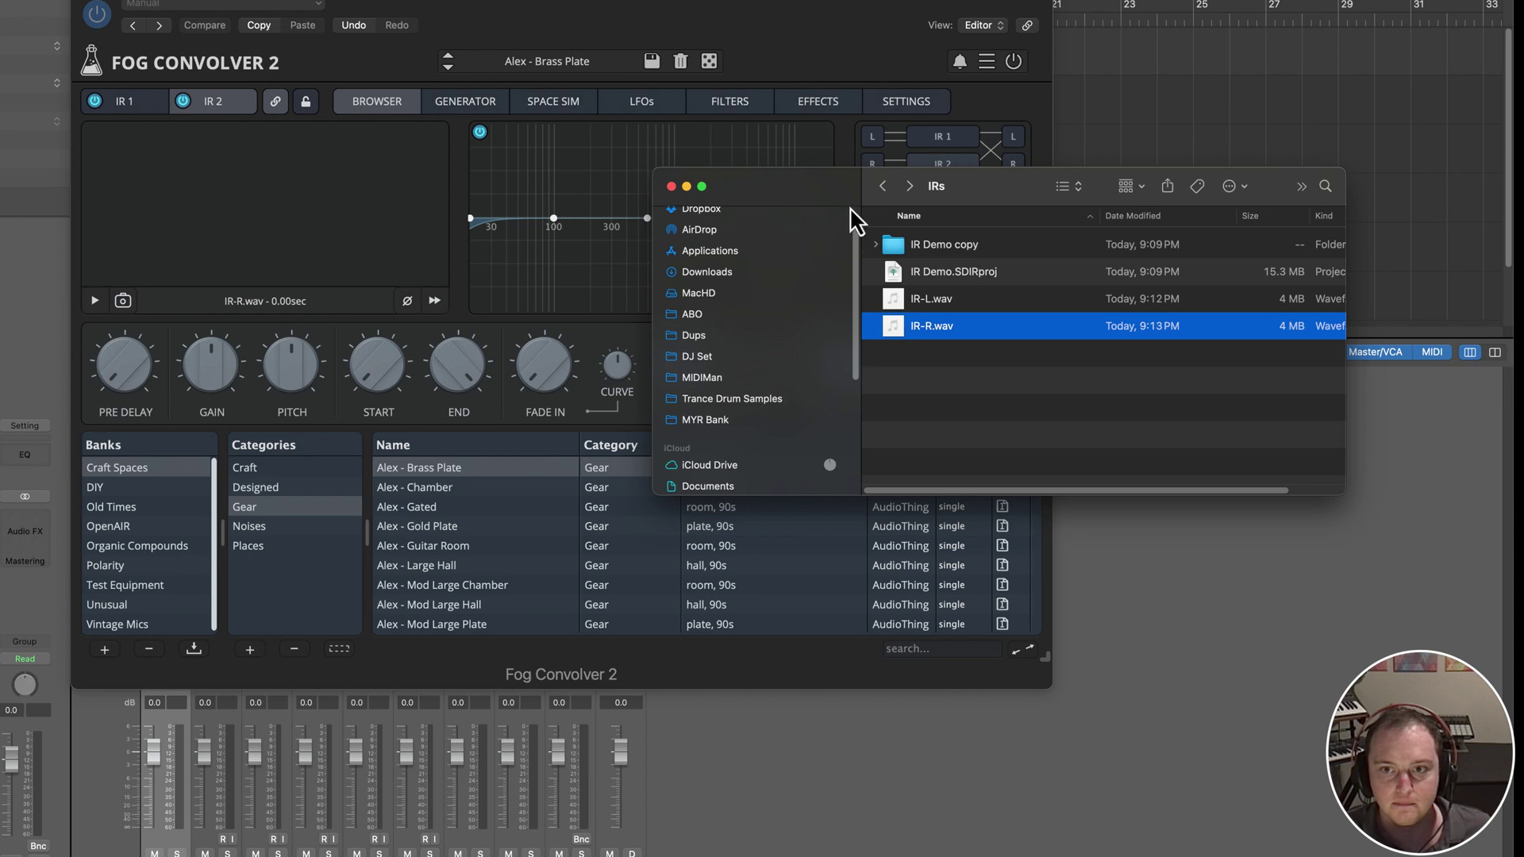
pyautogui.moveTo(850, 202); pyautogui.dragTo(1075, 489)
# Reposition the Fog Convolver 2 window and lower its wet level, keeping the IR 2 slot selected
pyautogui.moveTo(508, 7); pyautogui.dragTo(824, 4)
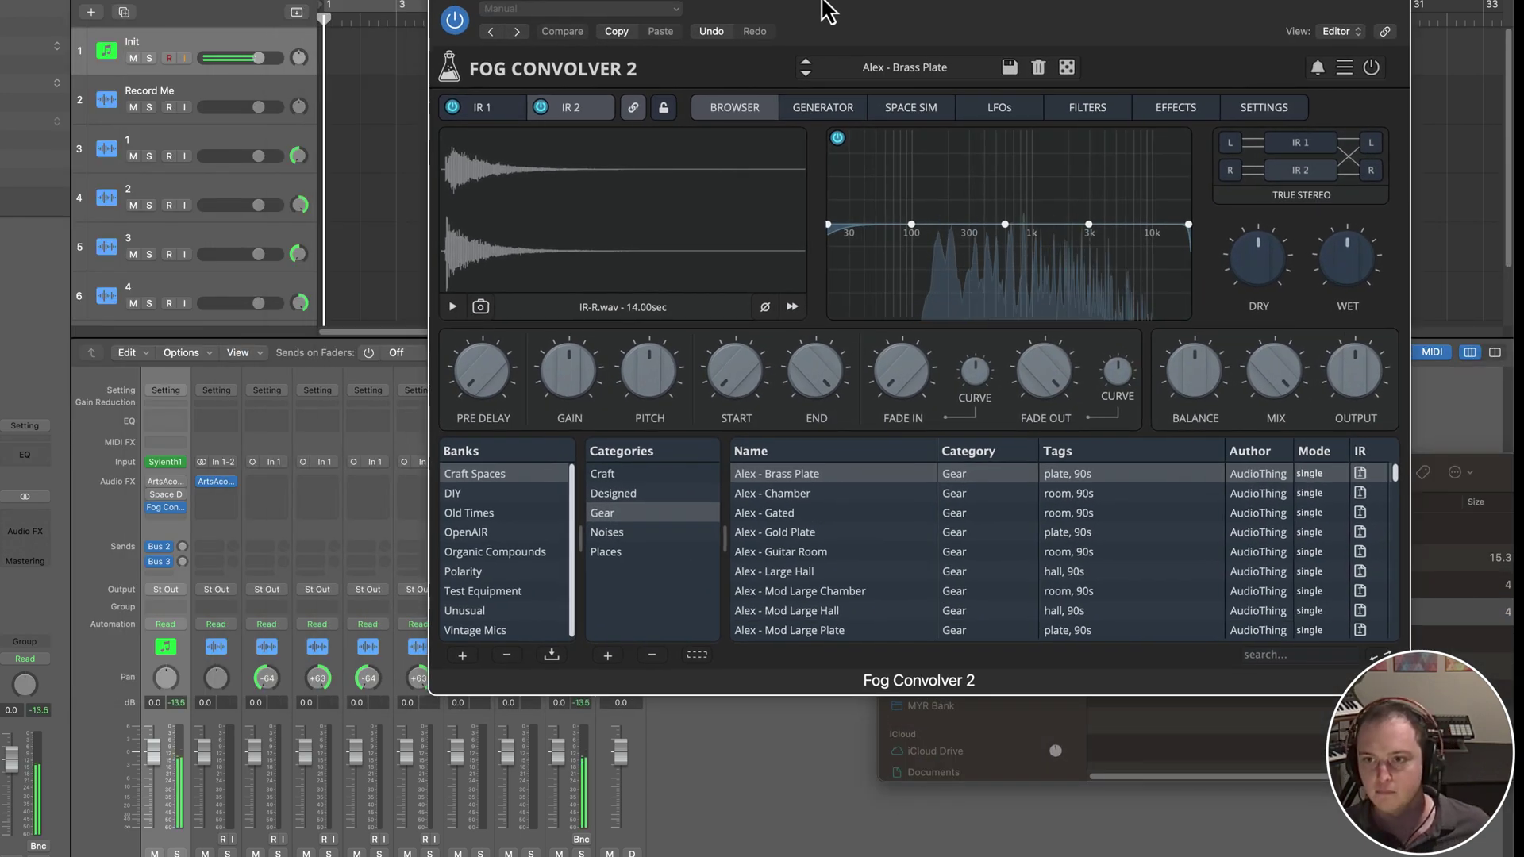
pyautogui.moveTo(1321, 289); pyautogui.dragTo(1317, 293)
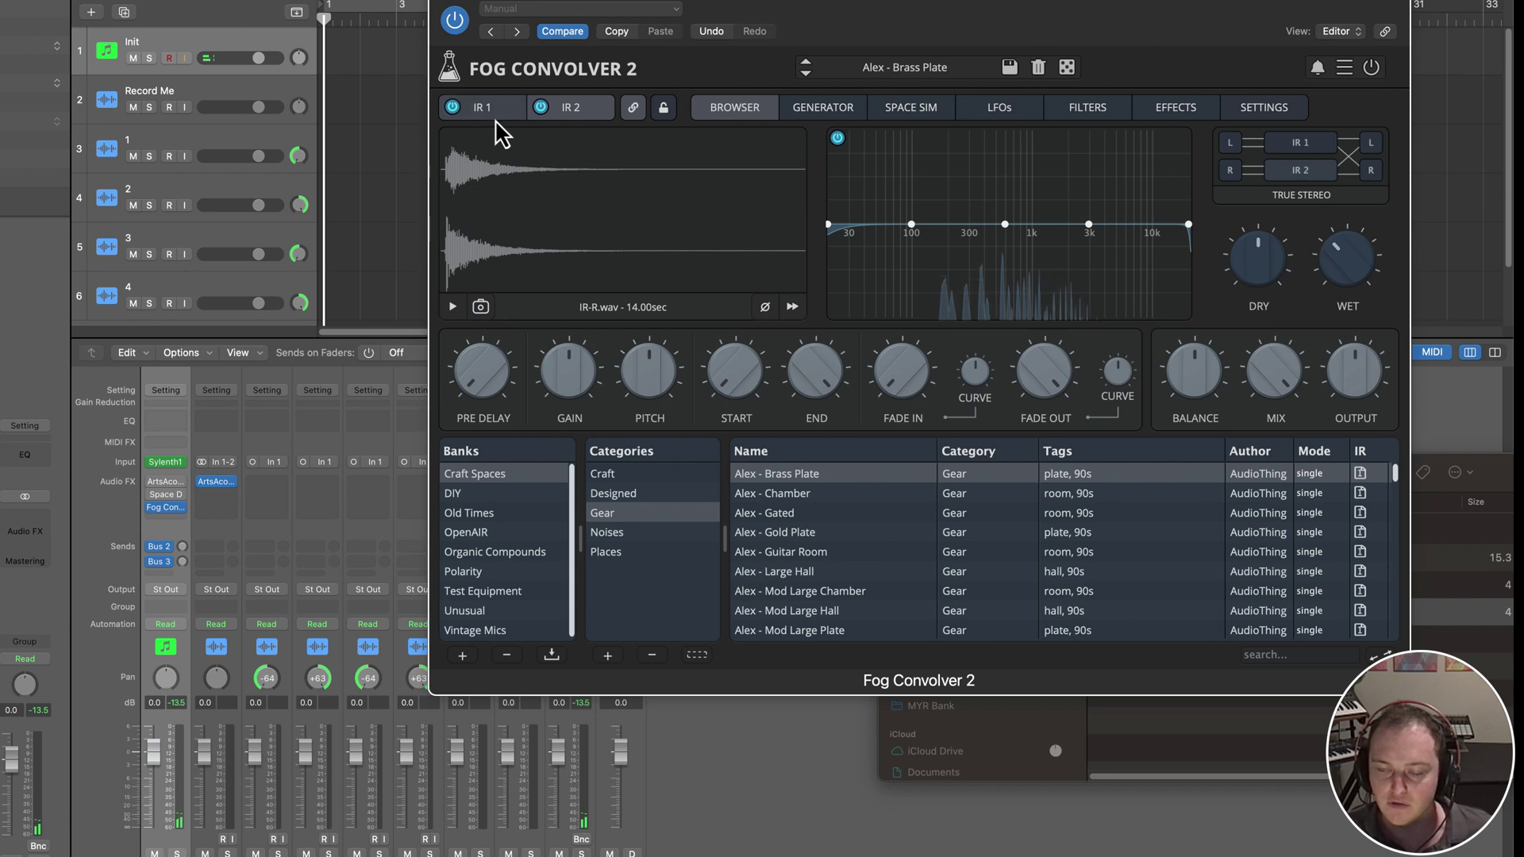
pyautogui.click(578, 111)
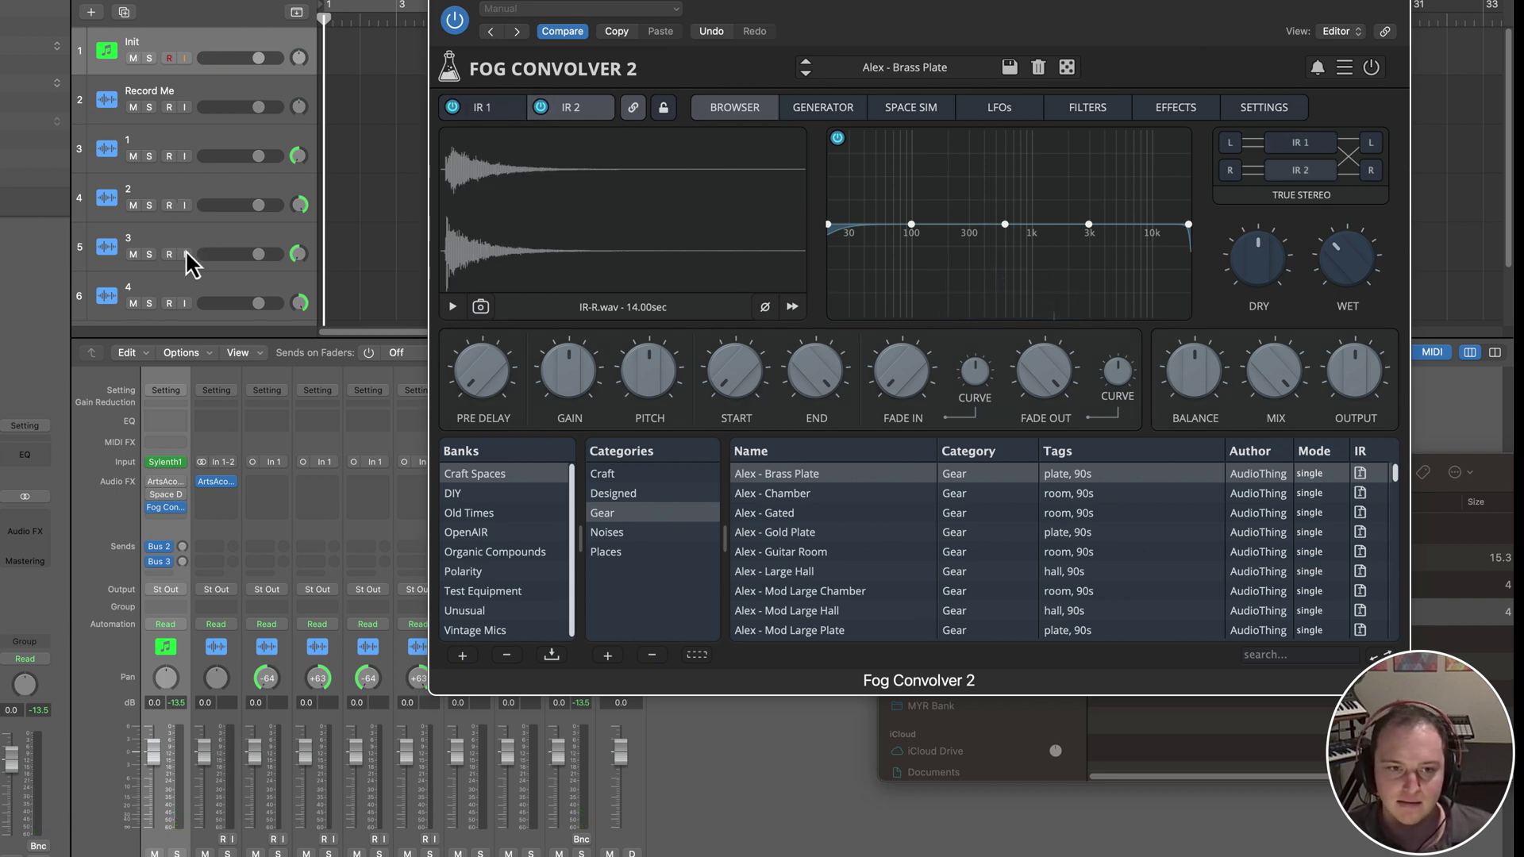
# Open the Init track's ArtsAcoustic Reverb alongside Fog Convolver 2 for comparison
pyautogui.click(166, 481)
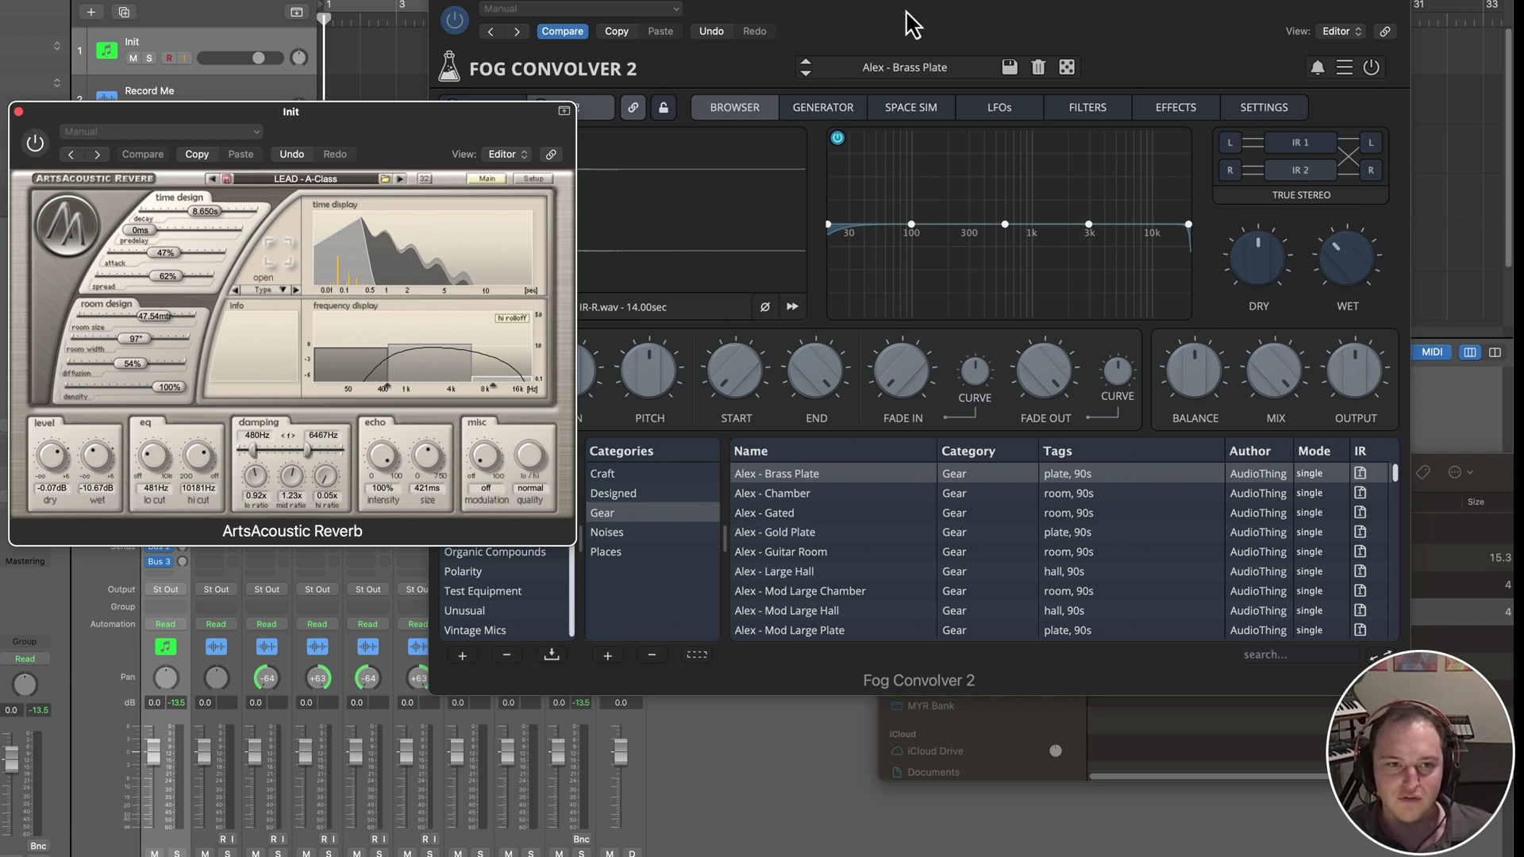
pyautogui.moveTo(908, 11); pyautogui.dragTo(877, 19)
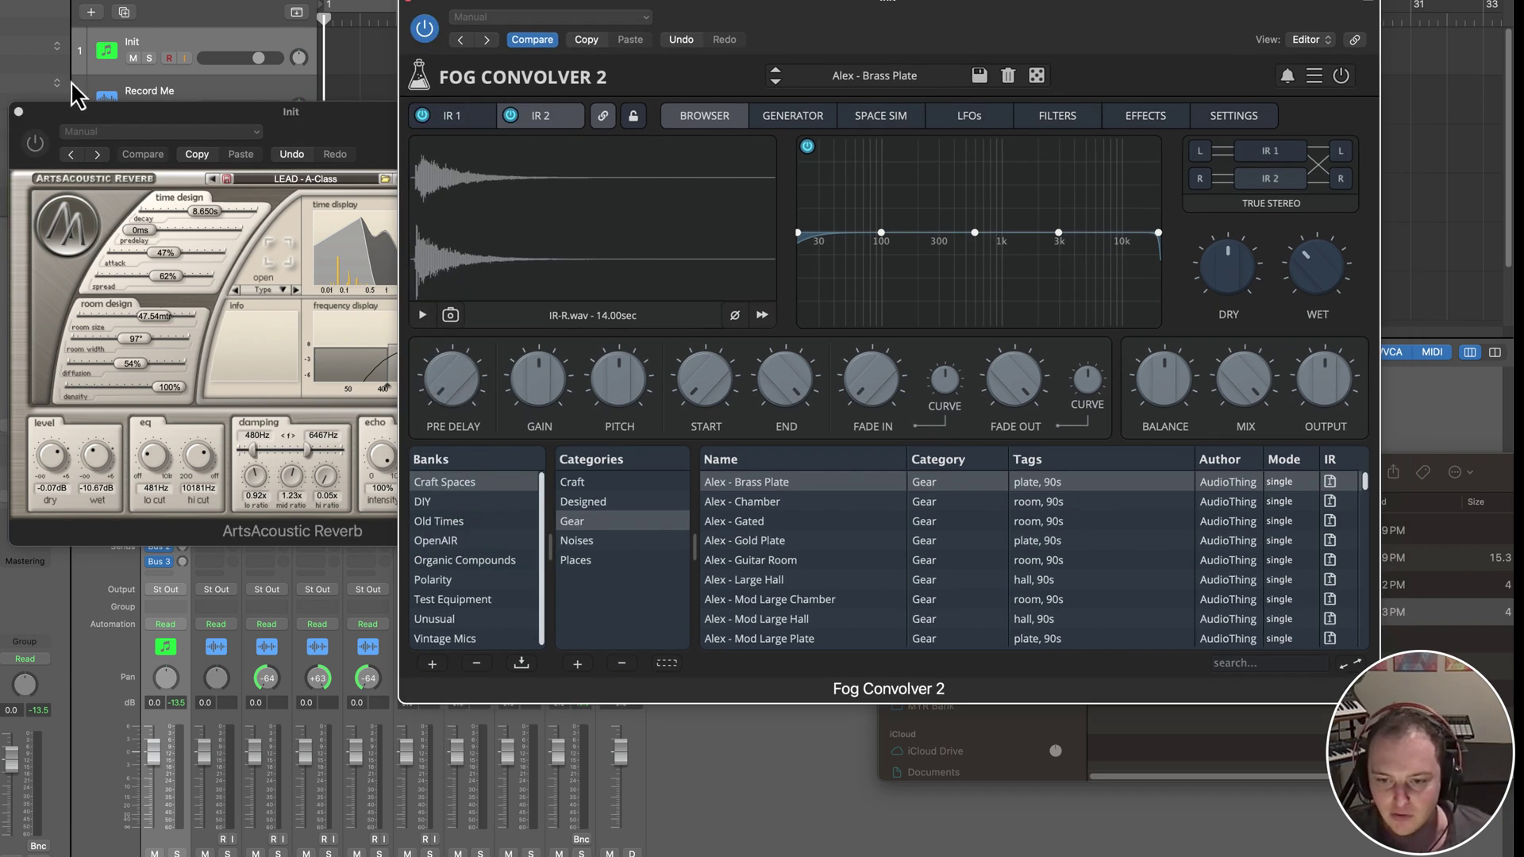